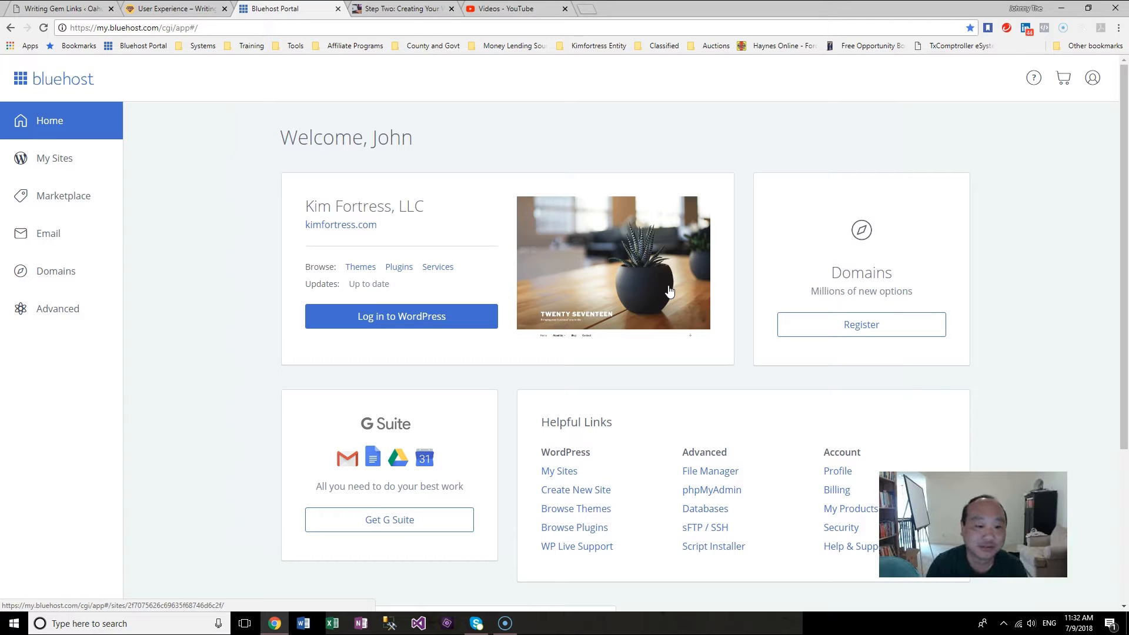
Step: Open the WordPress dashboard of the Oahu Travels site from the Bluehost My Sites list
left_click(673, 293)
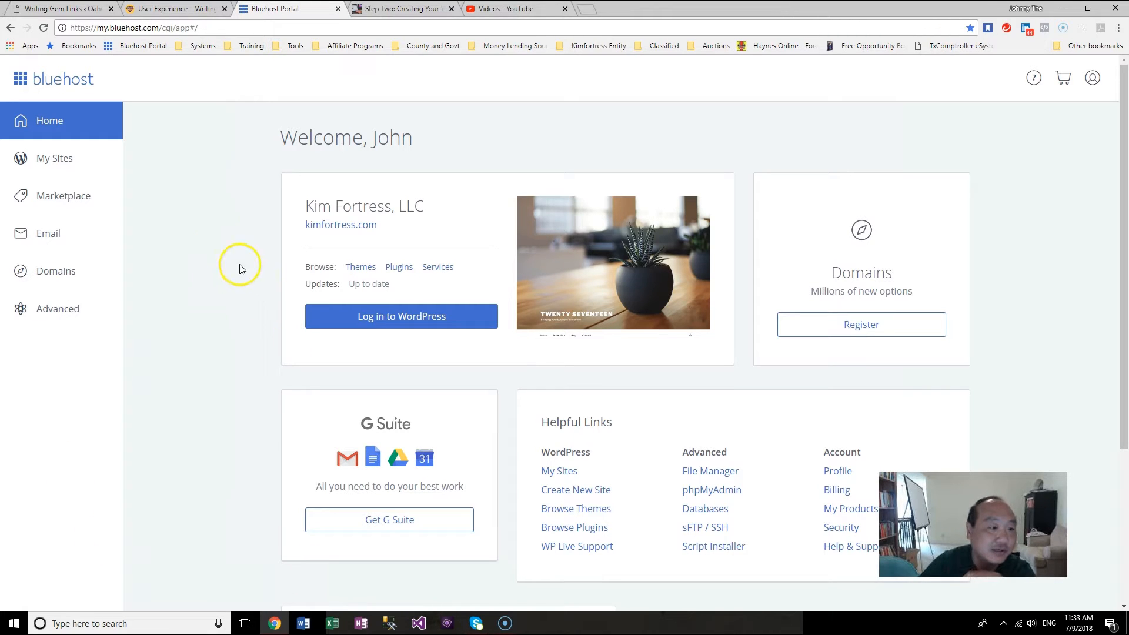
left_click(56, 161)
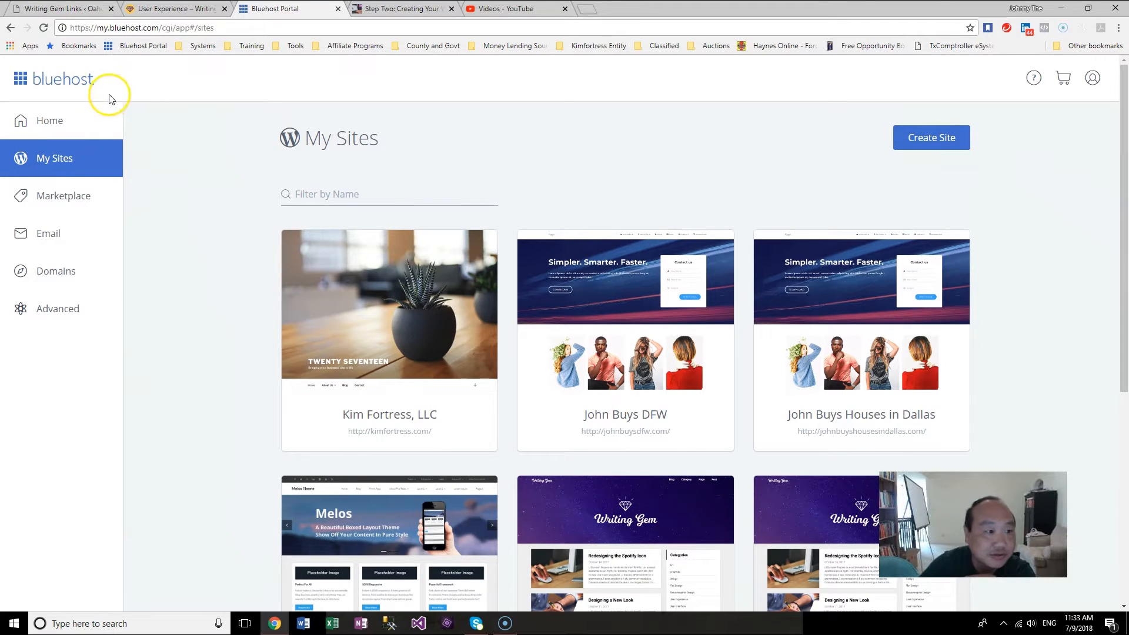
left_click(63, 81)
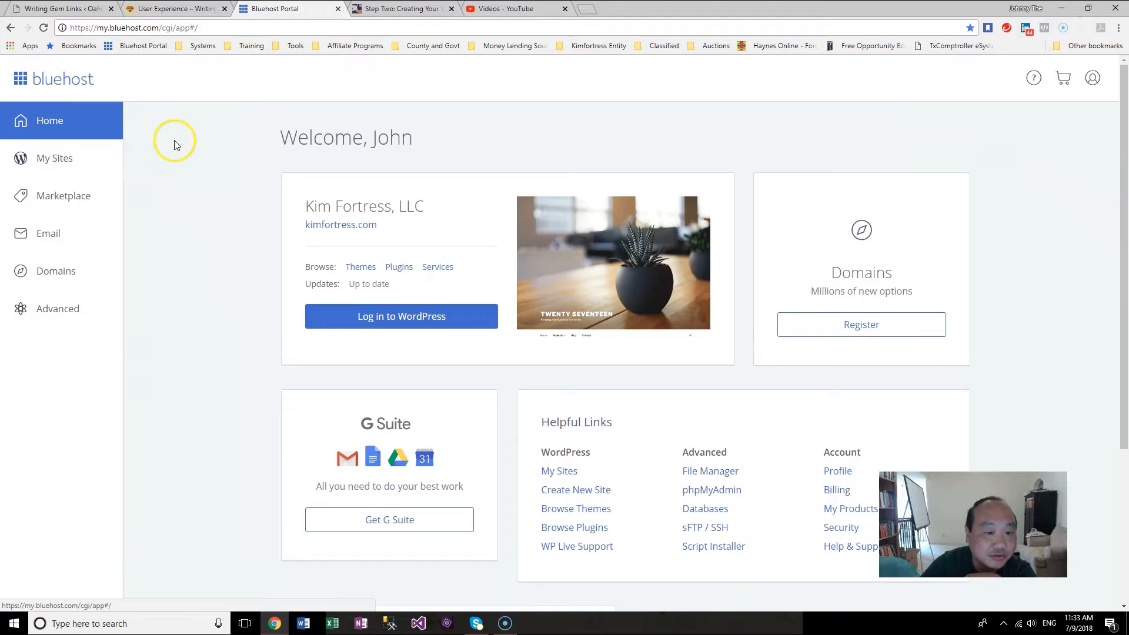
left_click(88, 169)
left_click_drag(1125, 218, 1125, 438)
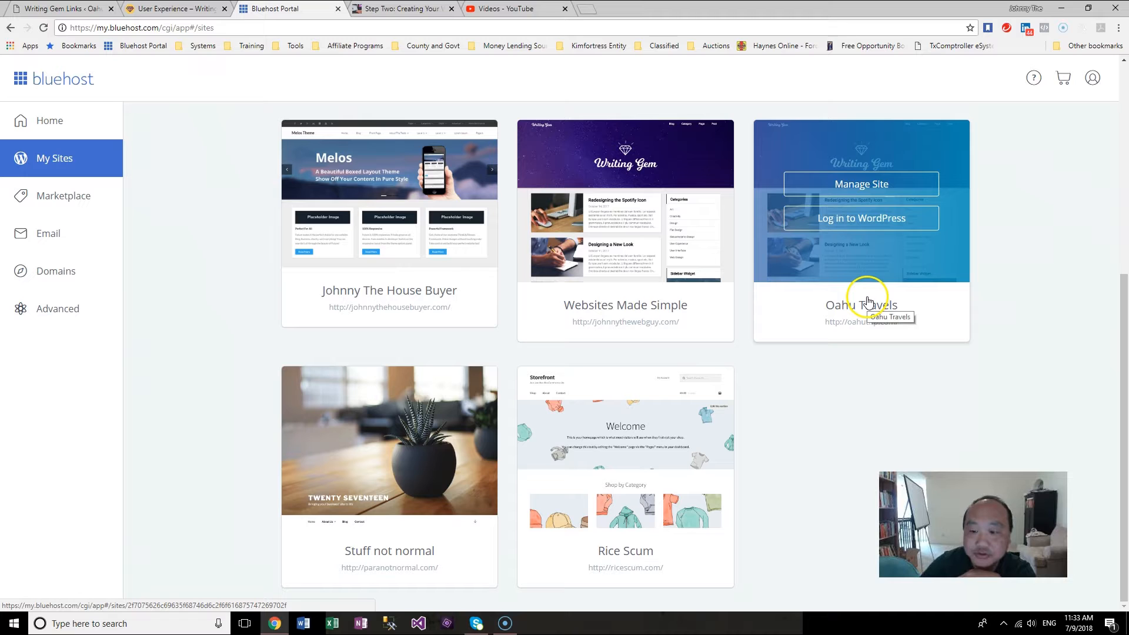
left_click(848, 224)
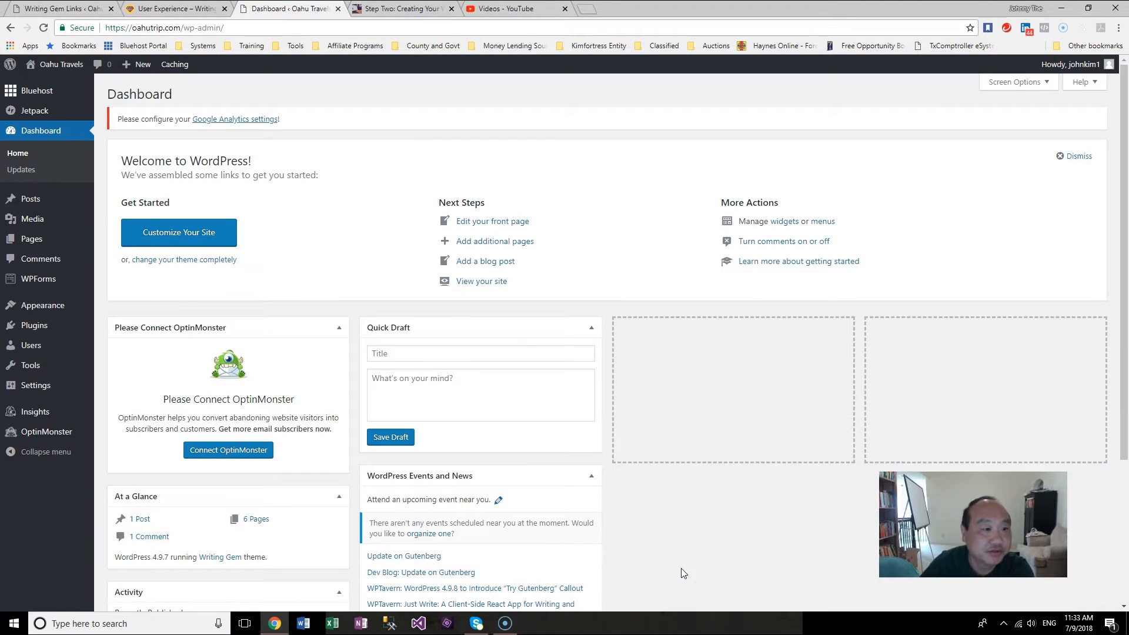
left_click(479, 455)
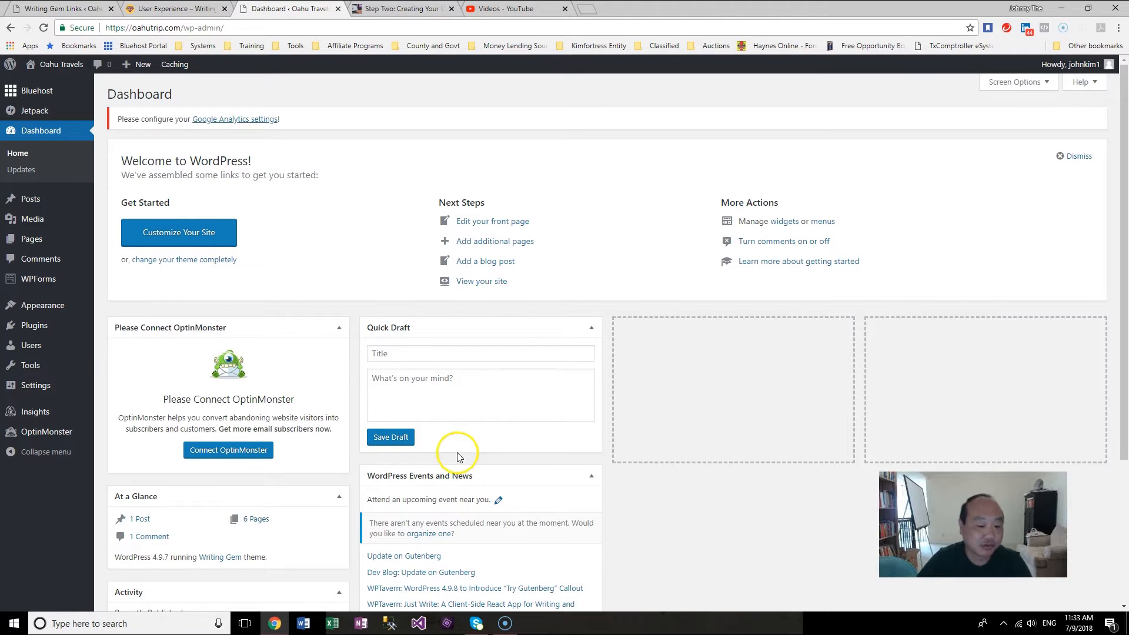
left_click(504, 623)
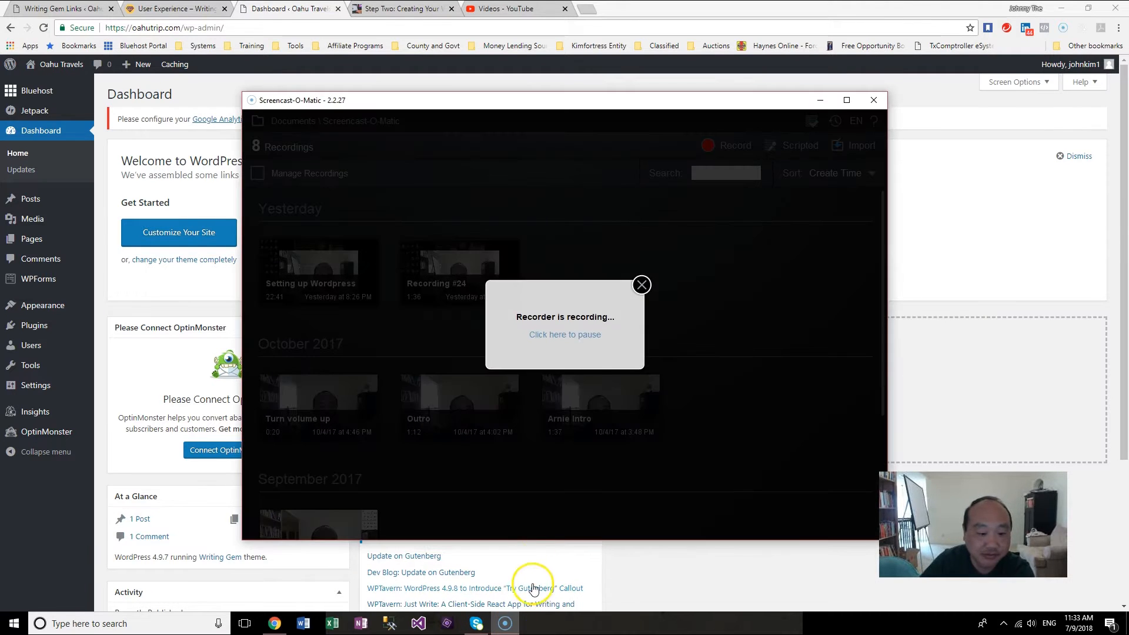
left_click(820, 101)
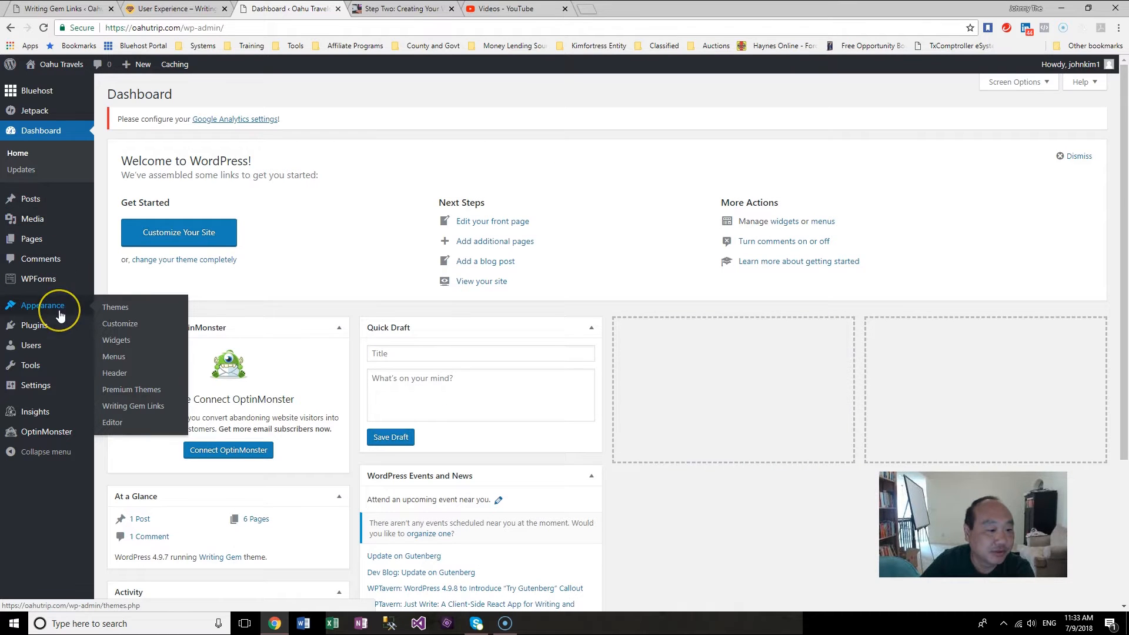
Step: Open the Header customizer, add a new header image and upload Aweoweo1.JPG from the Aweoweo Park folder
left_click(130, 377)
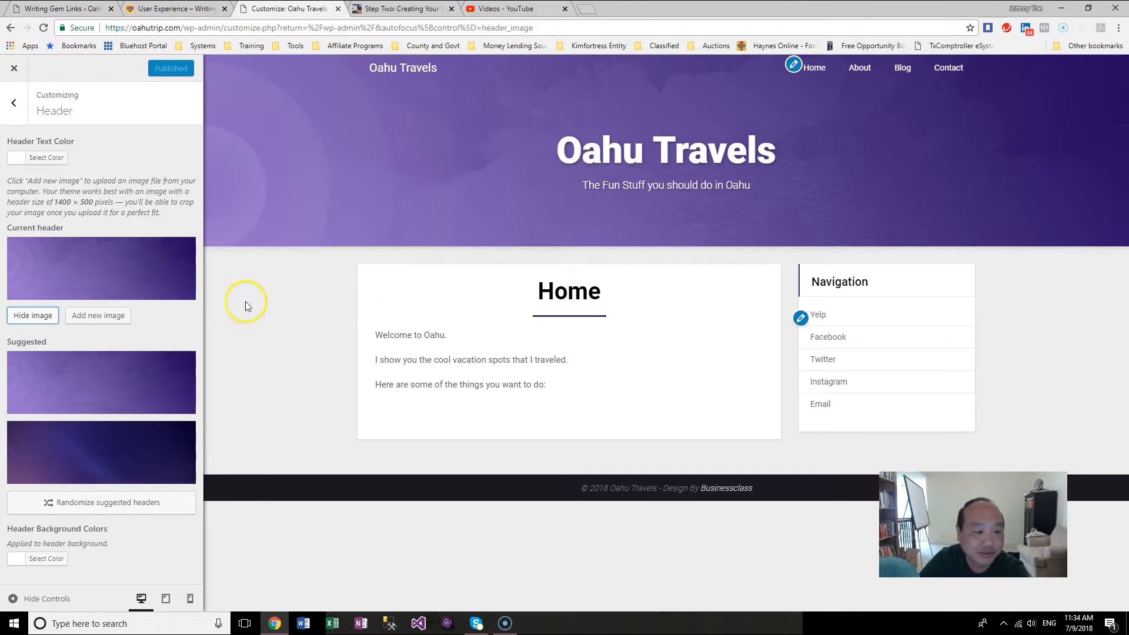
left_click(95, 315)
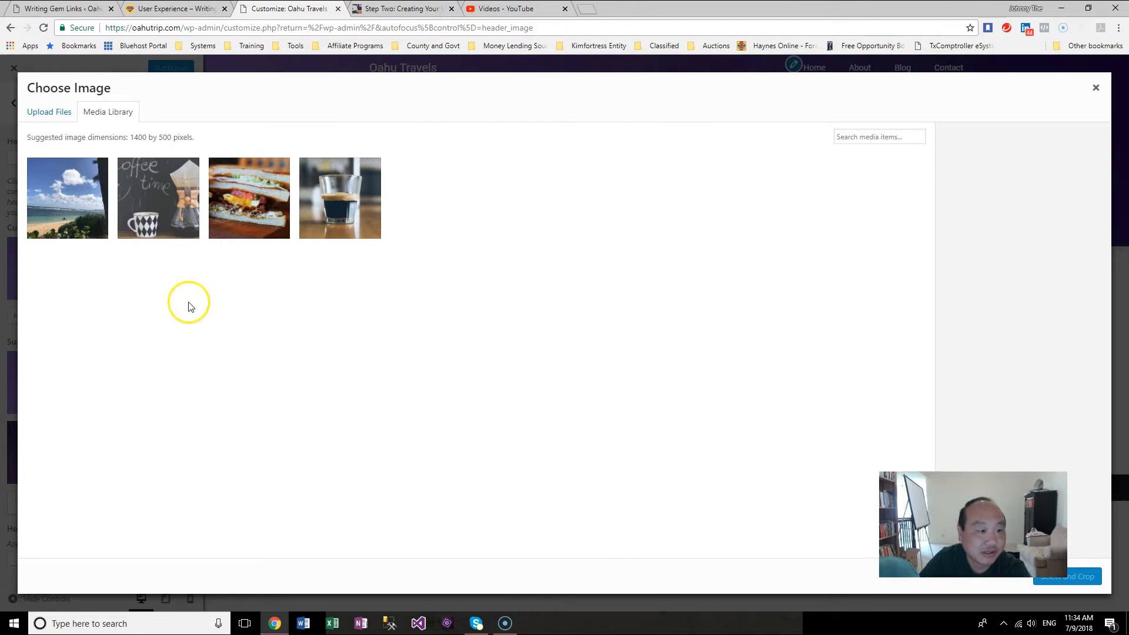
left_click(54, 114)
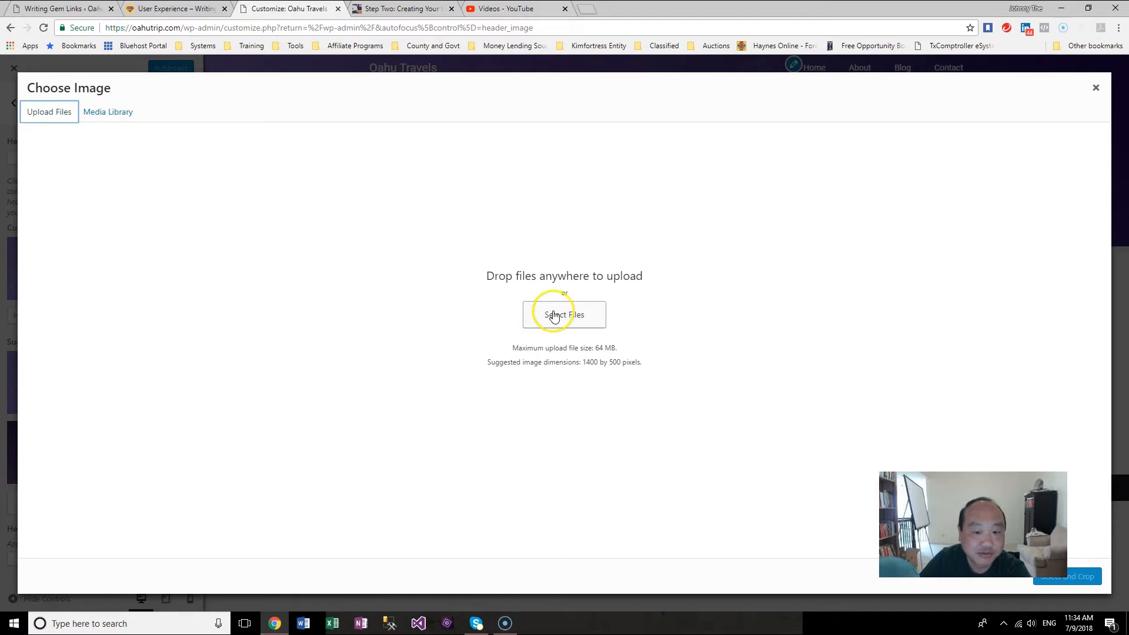
left_click(120, 114)
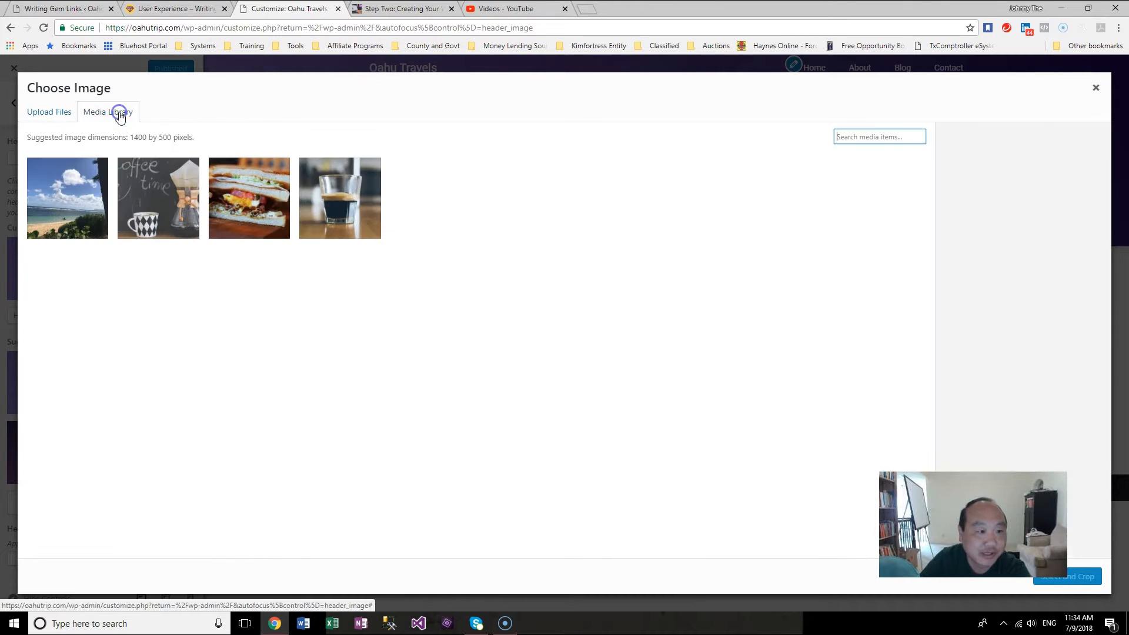
left_click(60, 117)
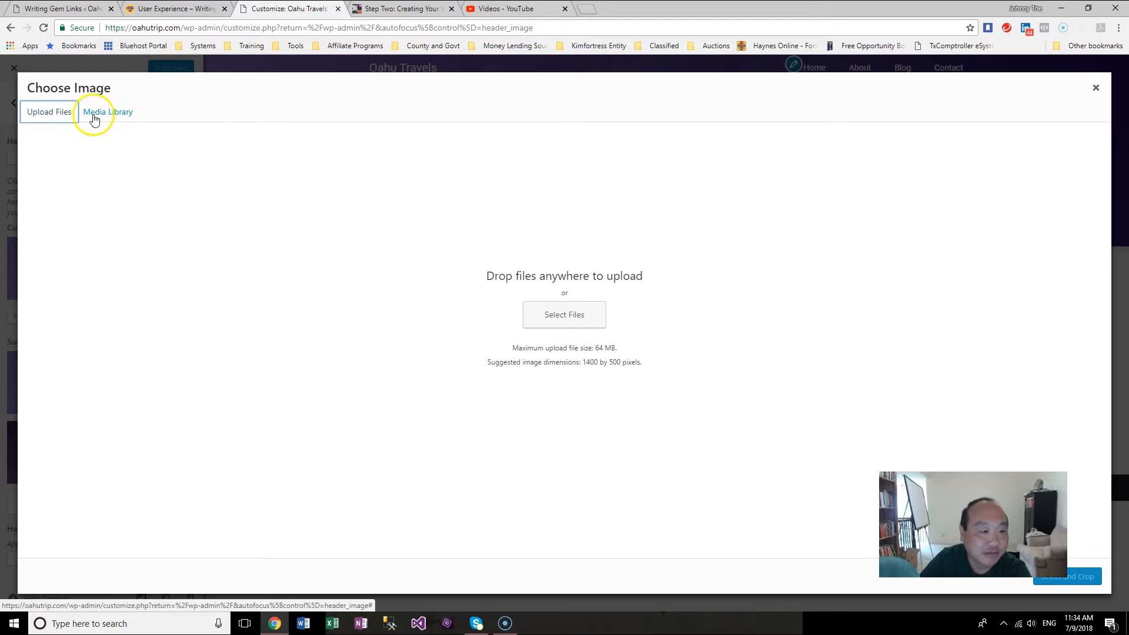
left_click(583, 319)
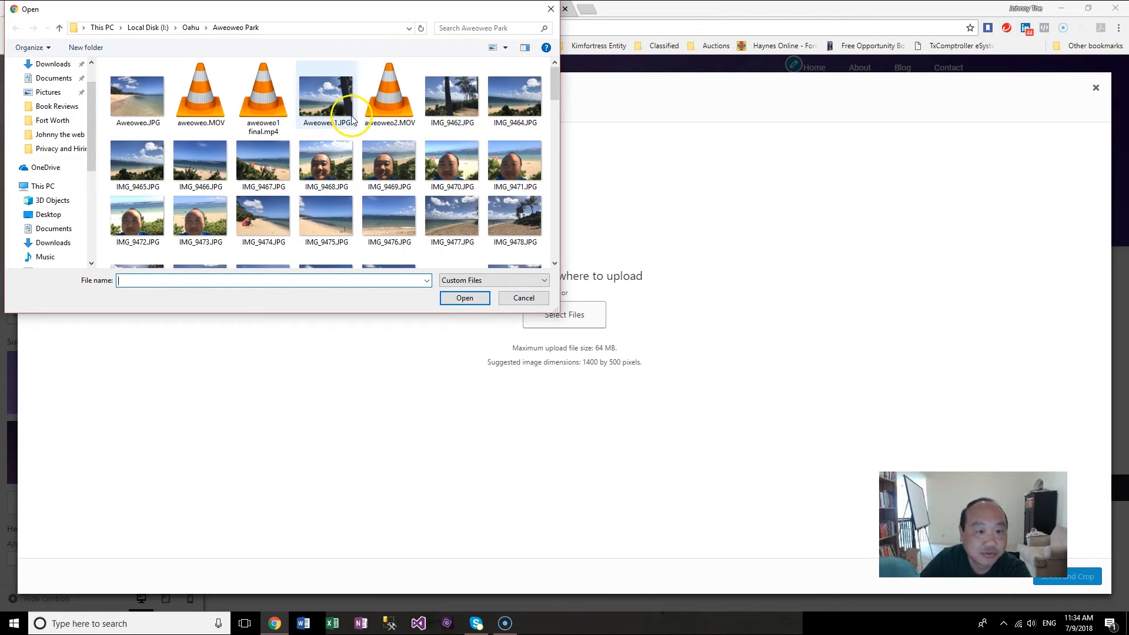
double_click(327, 103)
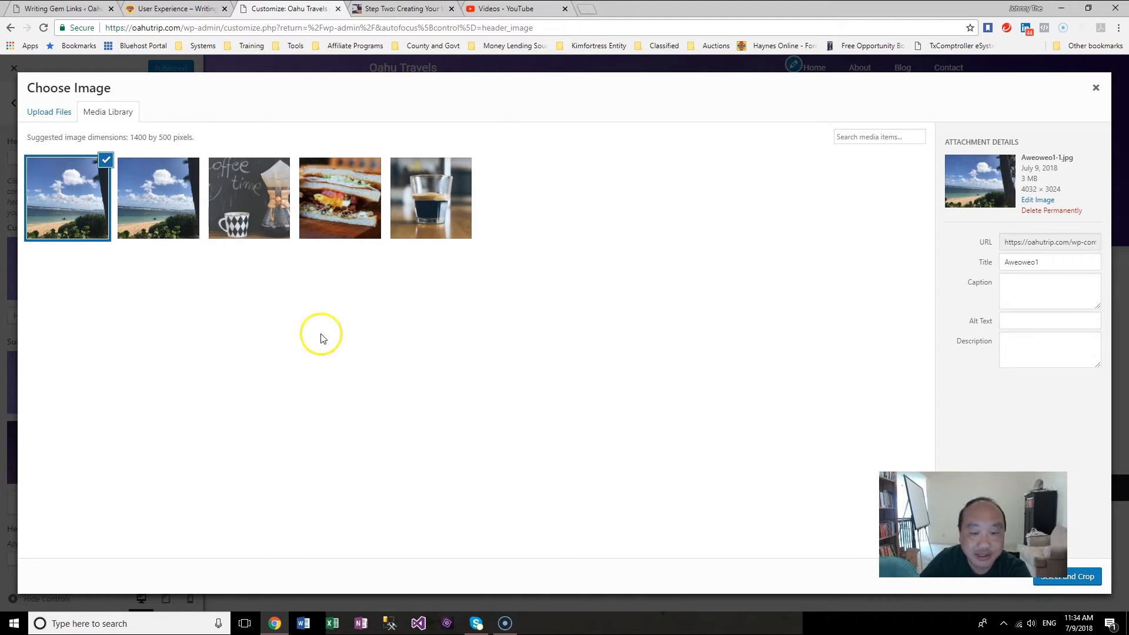
Step: Crop the header image to the lower beach-and-ocean band and publish the change
left_click(1074, 579)
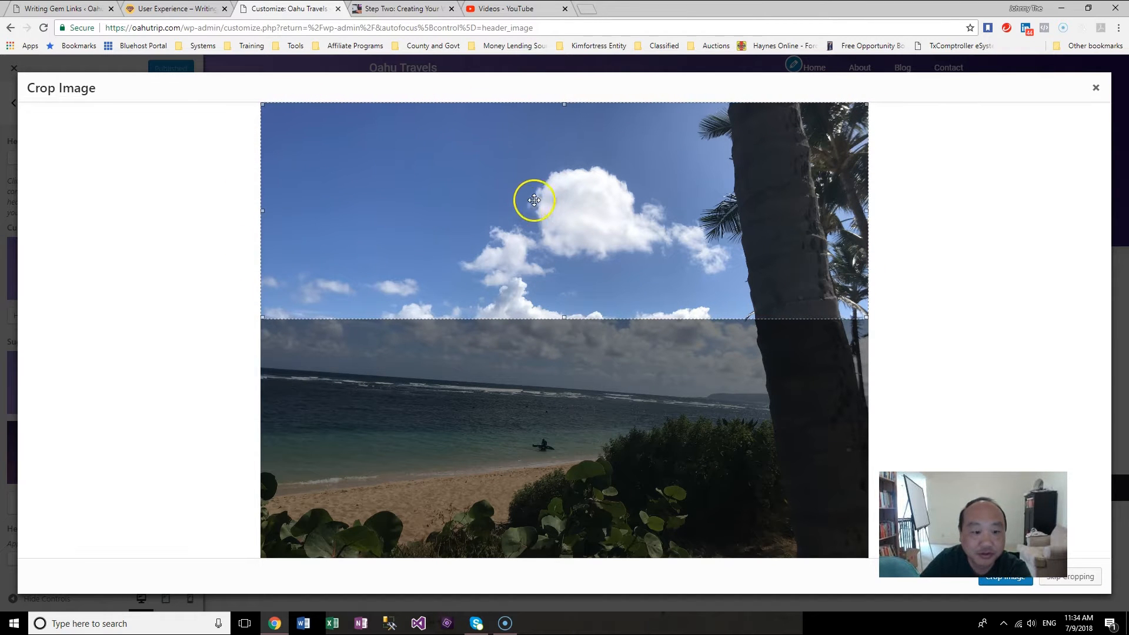
left_click_drag(544, 189, 538, 409)
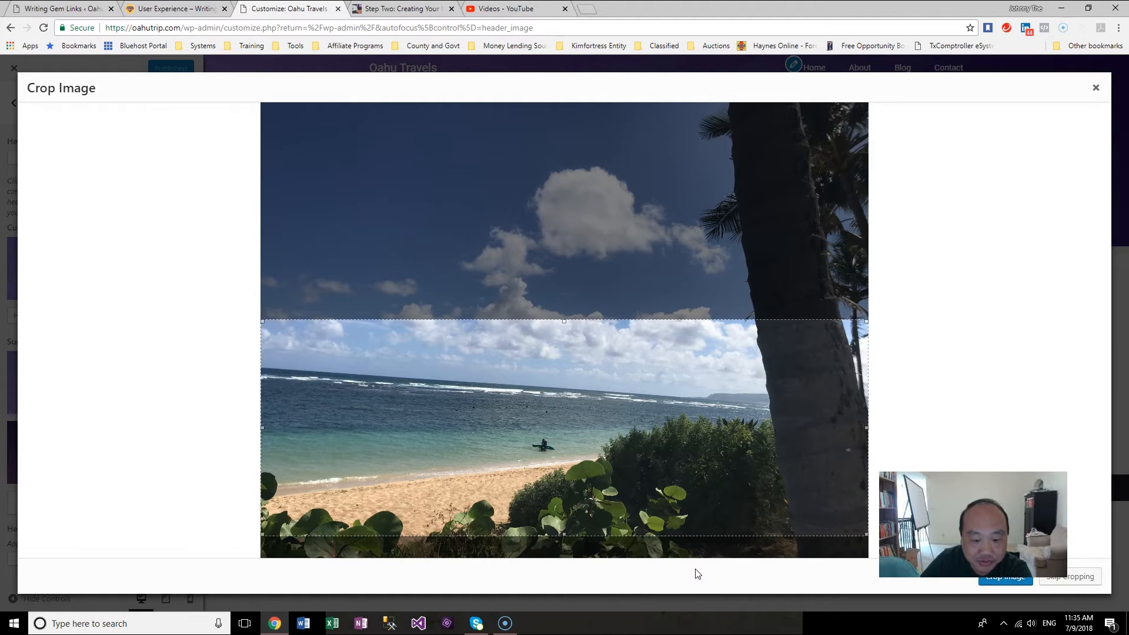
left_click_drag(691, 505, 688, 515)
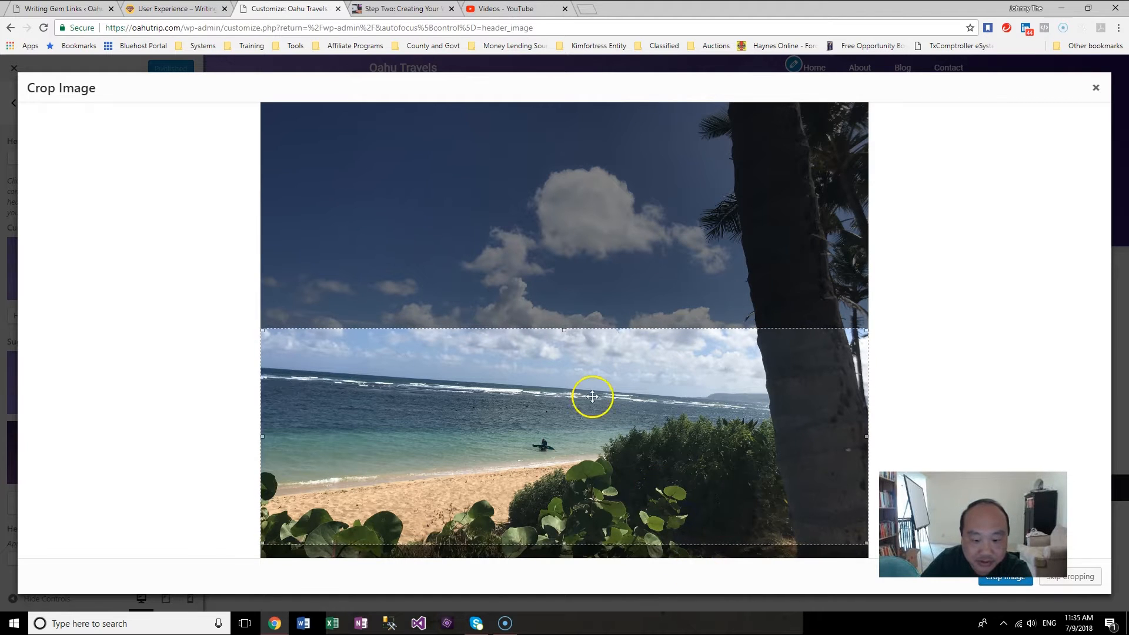
left_click(992, 578)
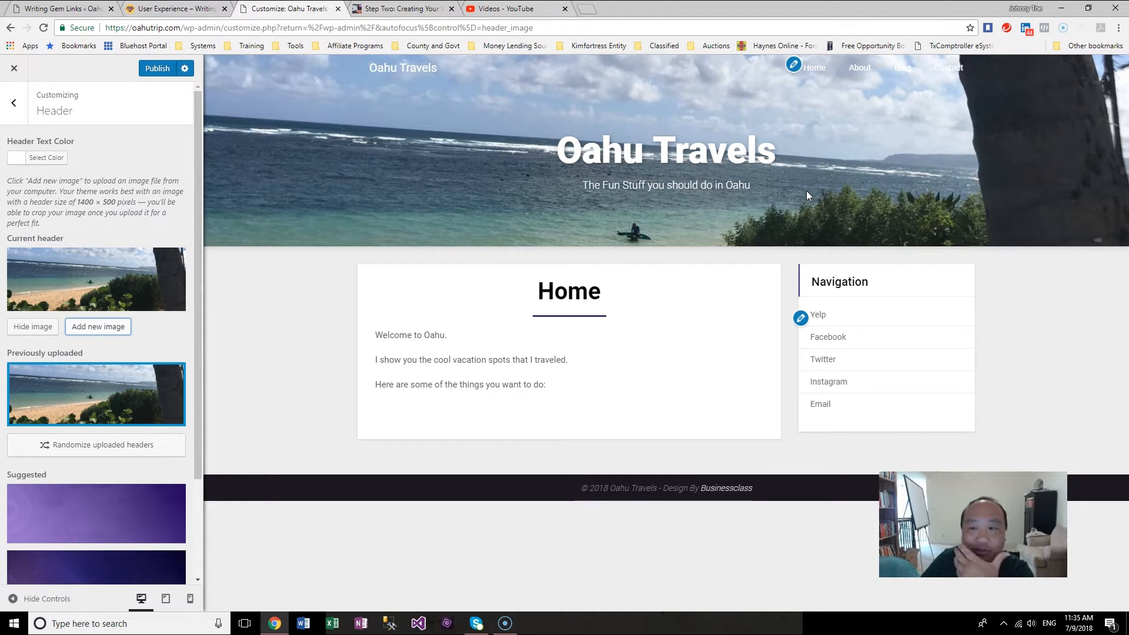
left_click(157, 68)
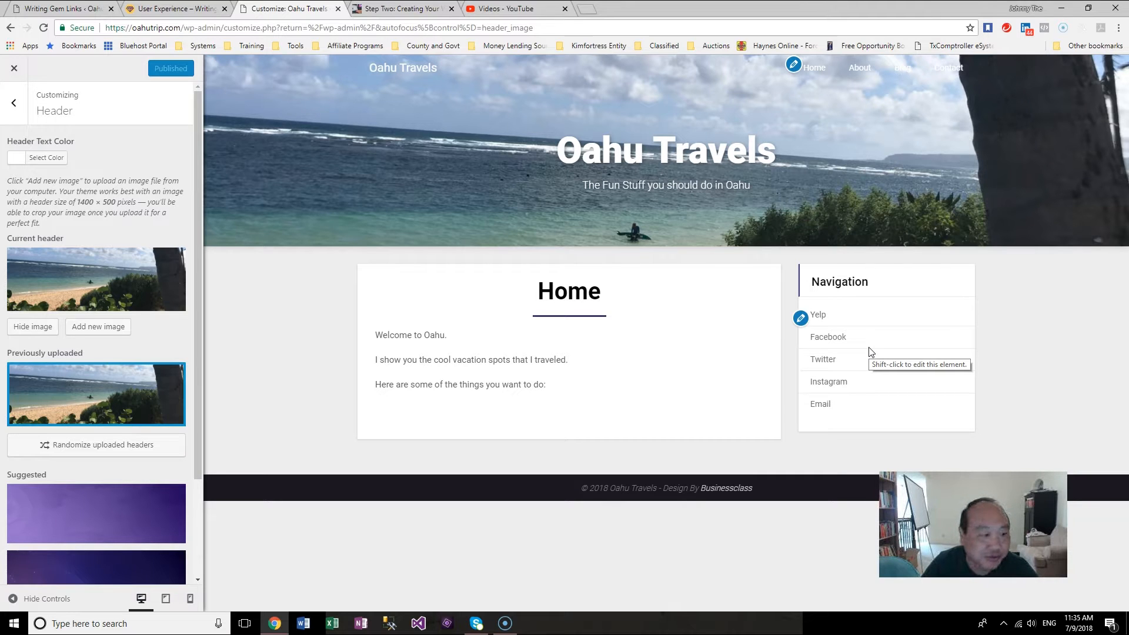
Step: Preview several Header Text Color swatches and set the header text colour to white #ffffff
left_click(346, 253)
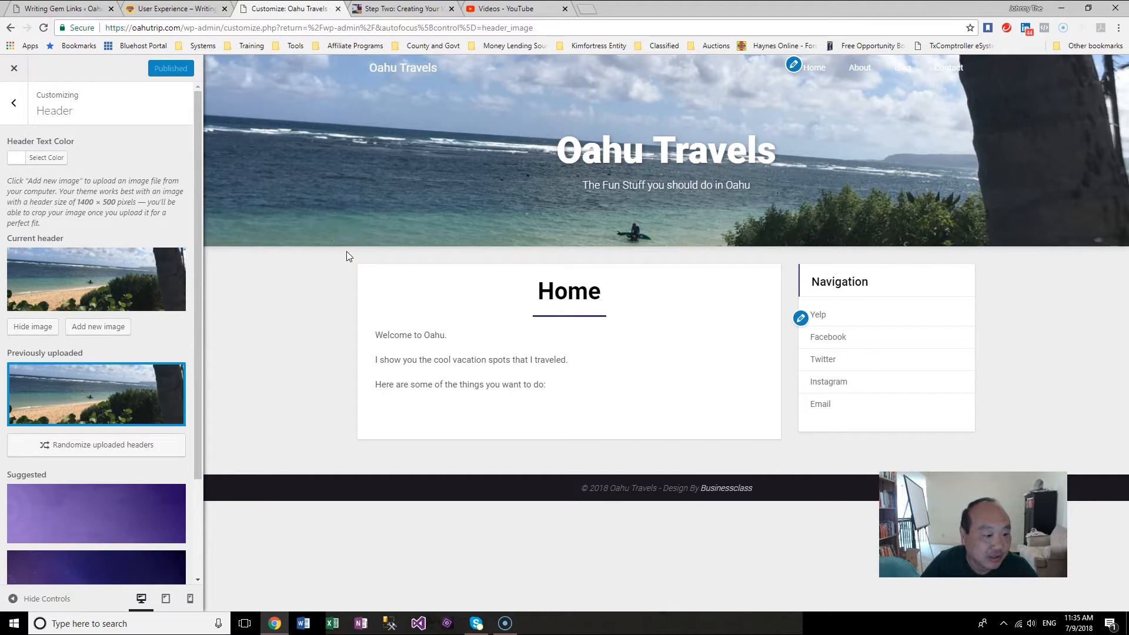
left_click(53, 159)
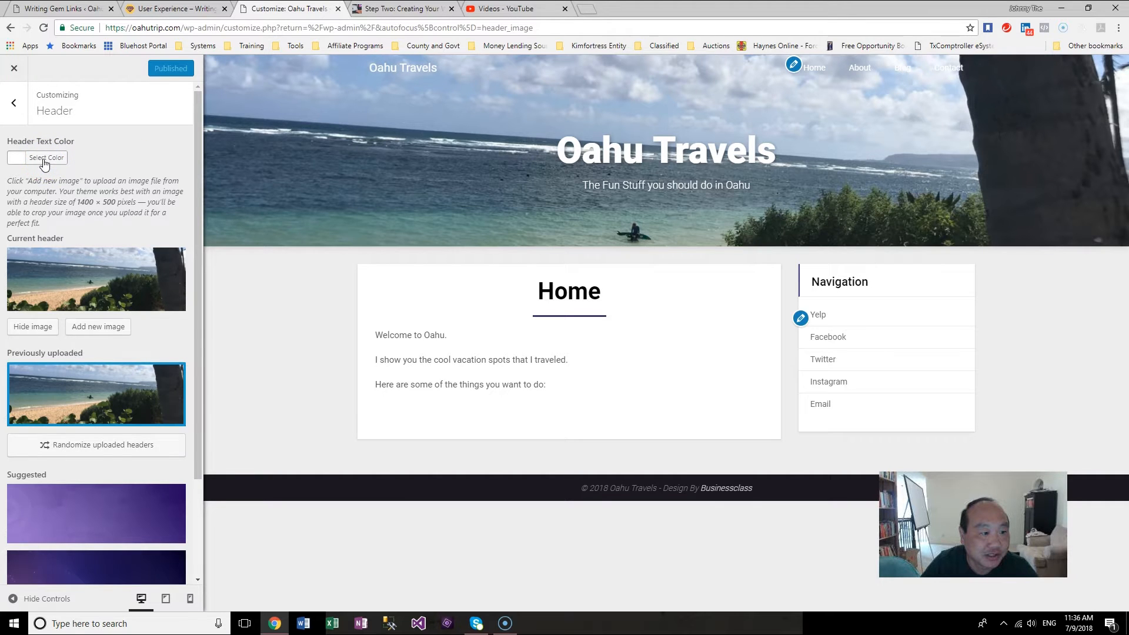
left_click(44, 163)
left_click(20, 293)
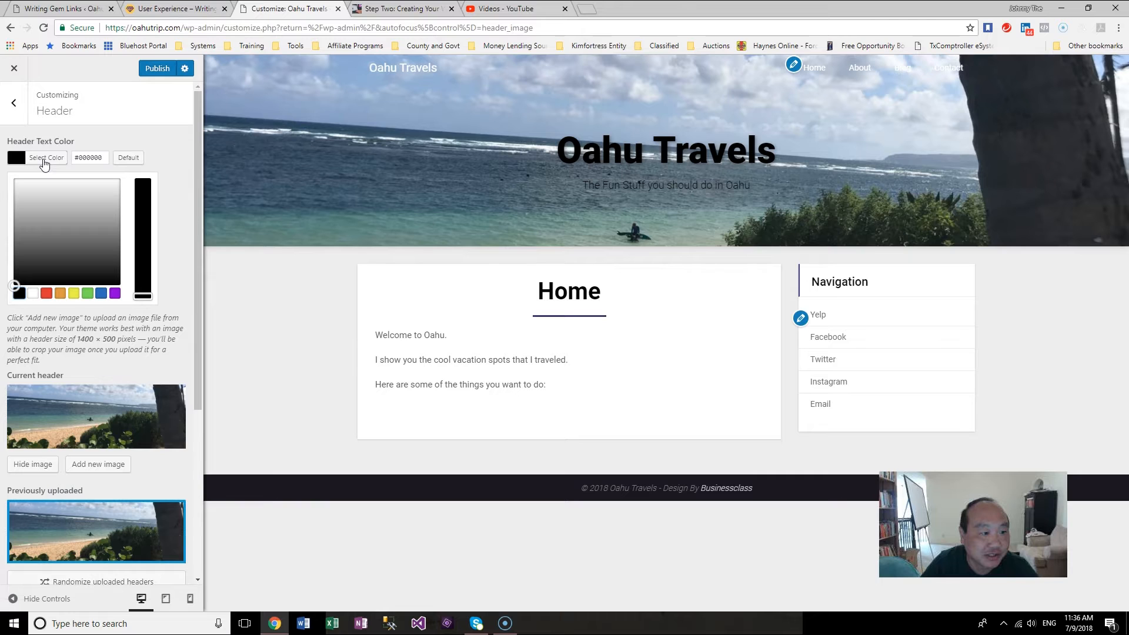
left_click(46, 293)
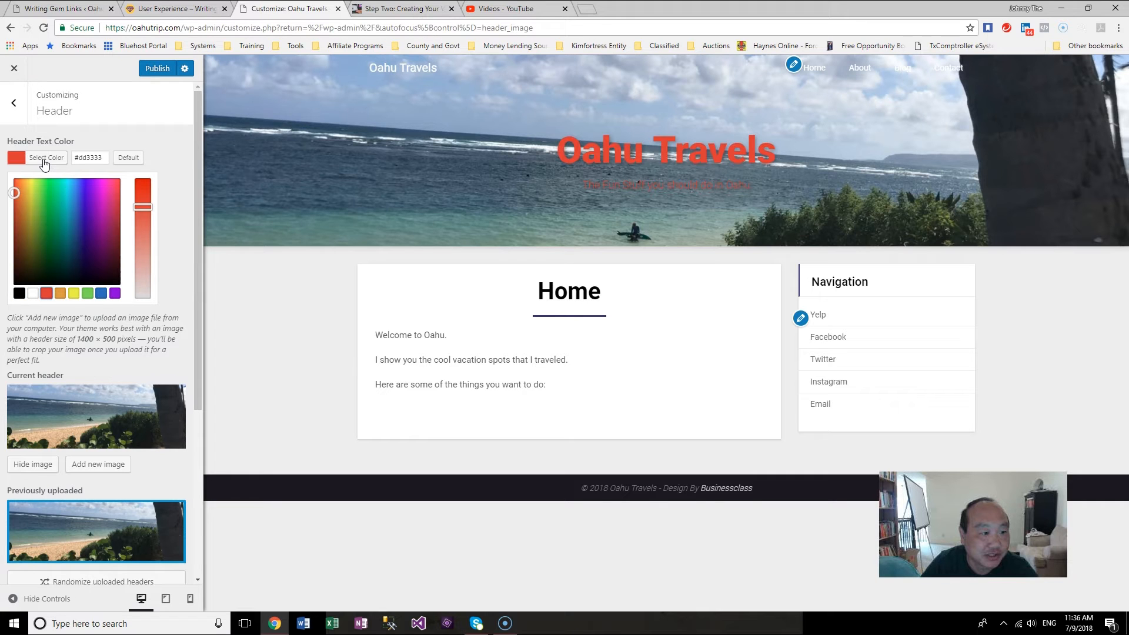
left_click(60, 292)
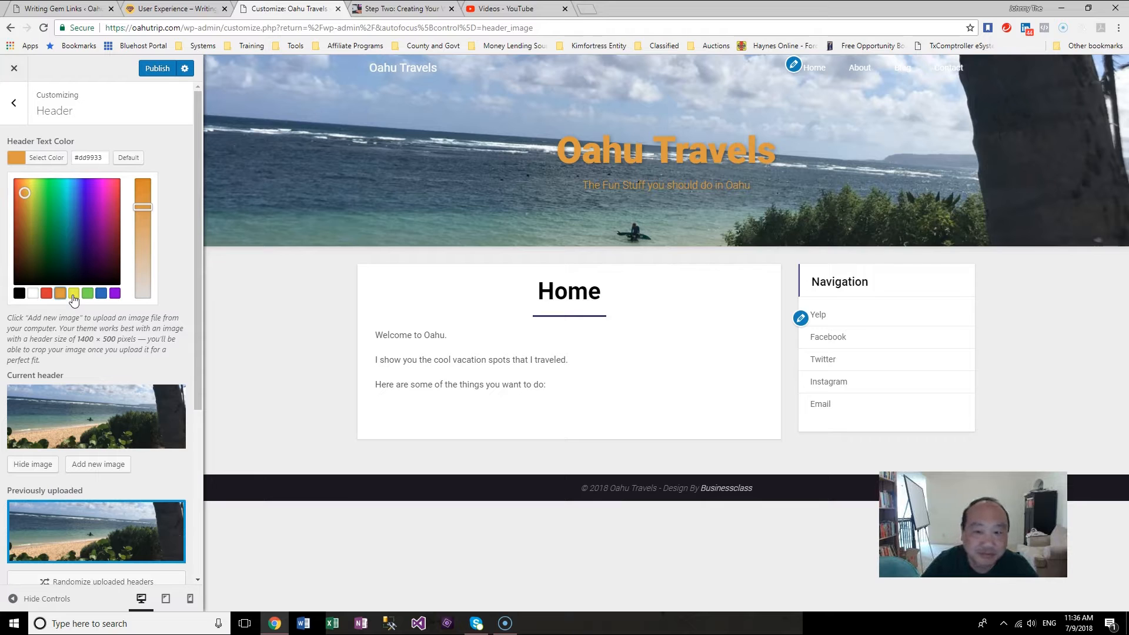
left_click(88, 294)
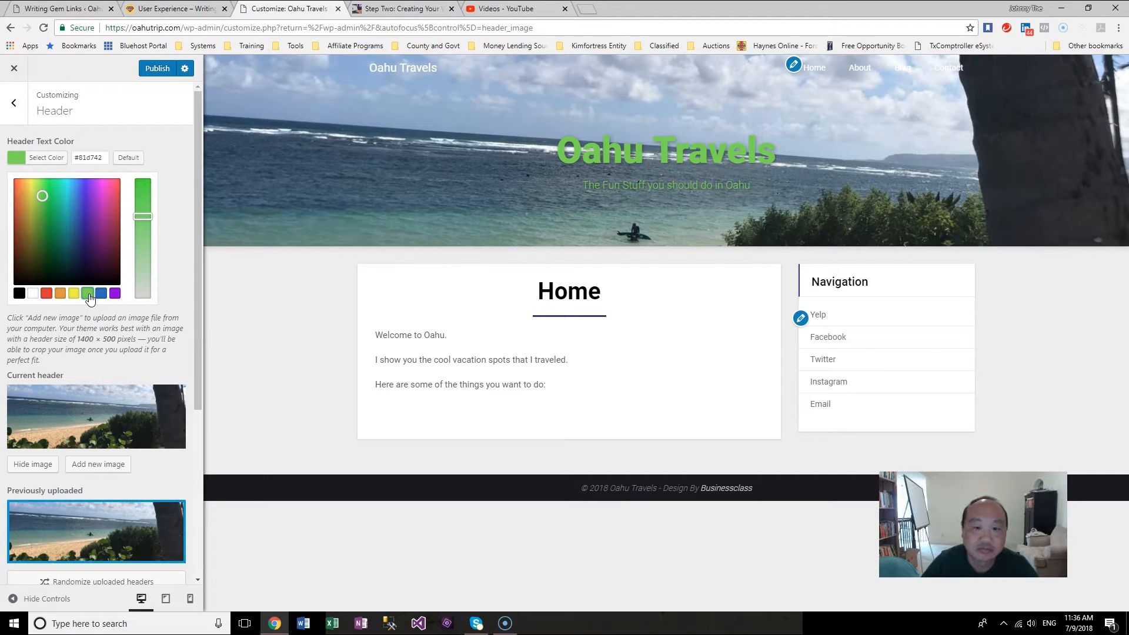
left_click(101, 293)
left_click(114, 293)
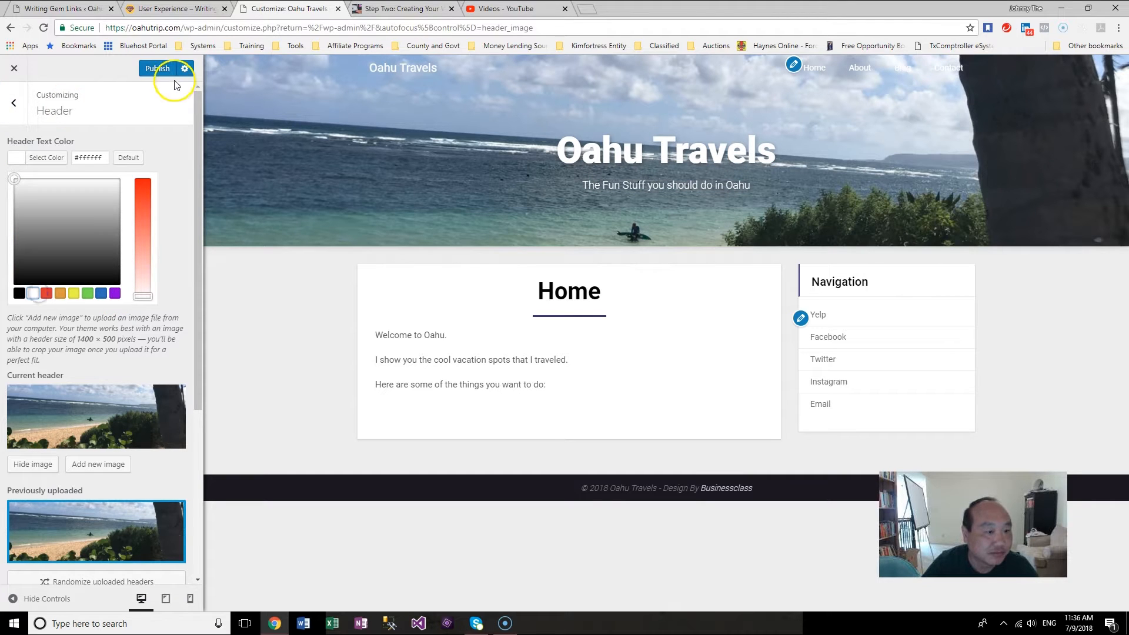
Step: Open the sidebar widgets and retitle the Navigation Menu widget as "Connect with Me"
left_click(15, 103)
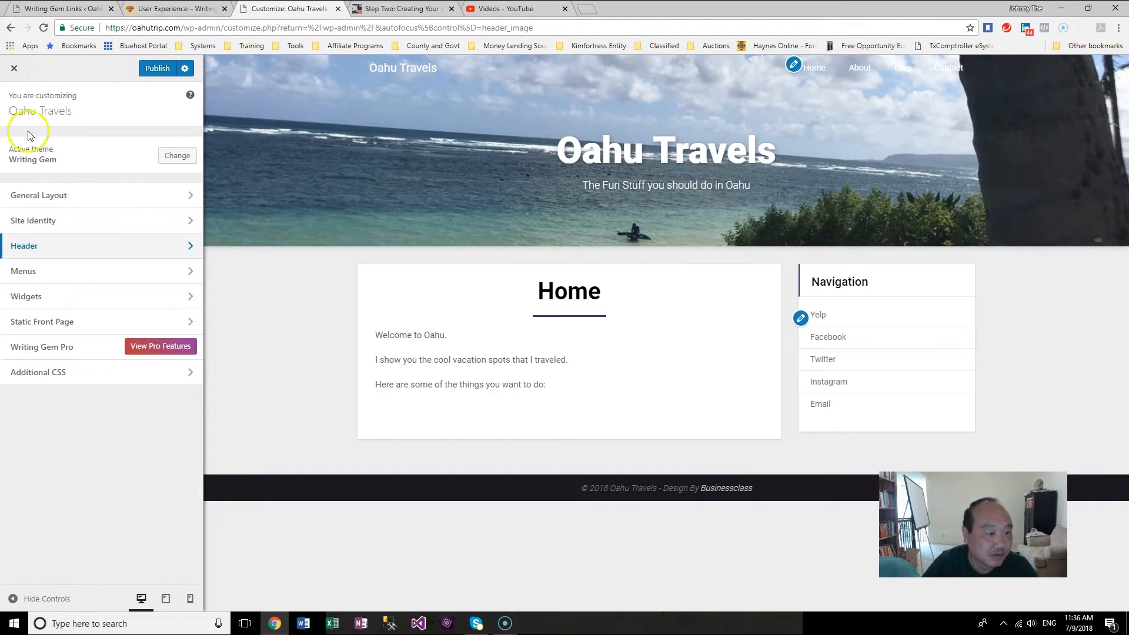
left_click(142, 303)
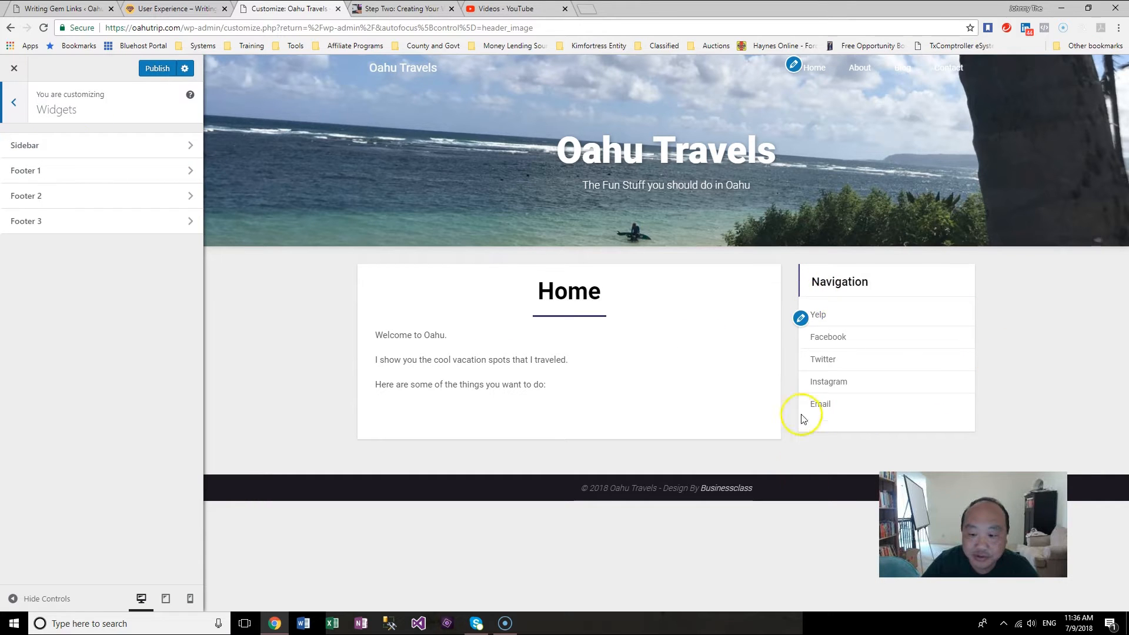
left_click(150, 156)
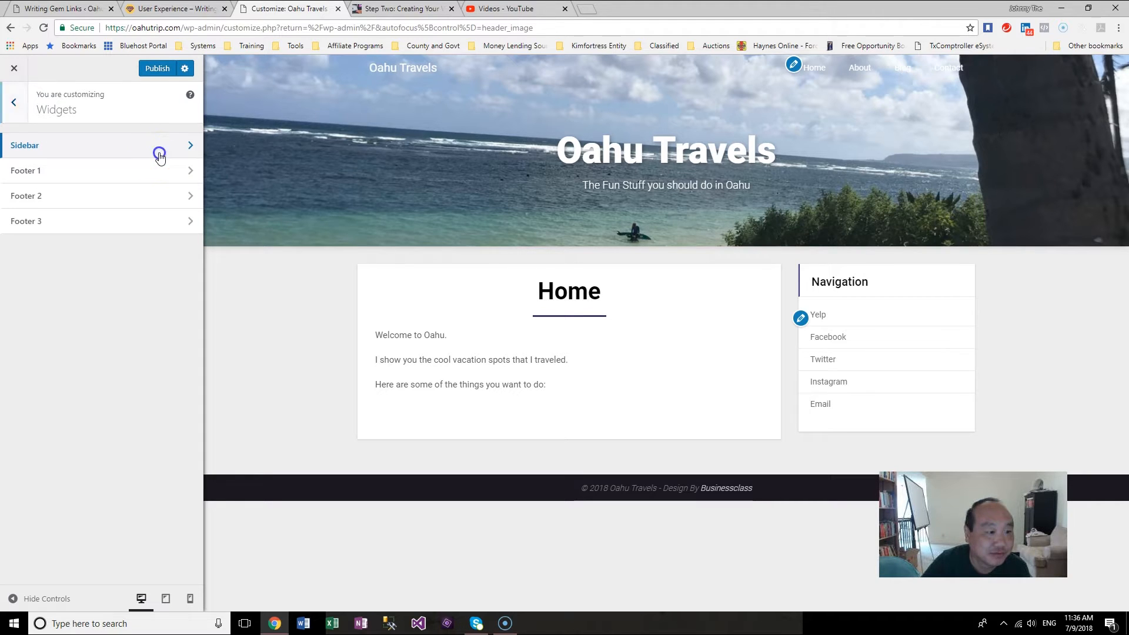
left_click(170, 154)
left_click(182, 178)
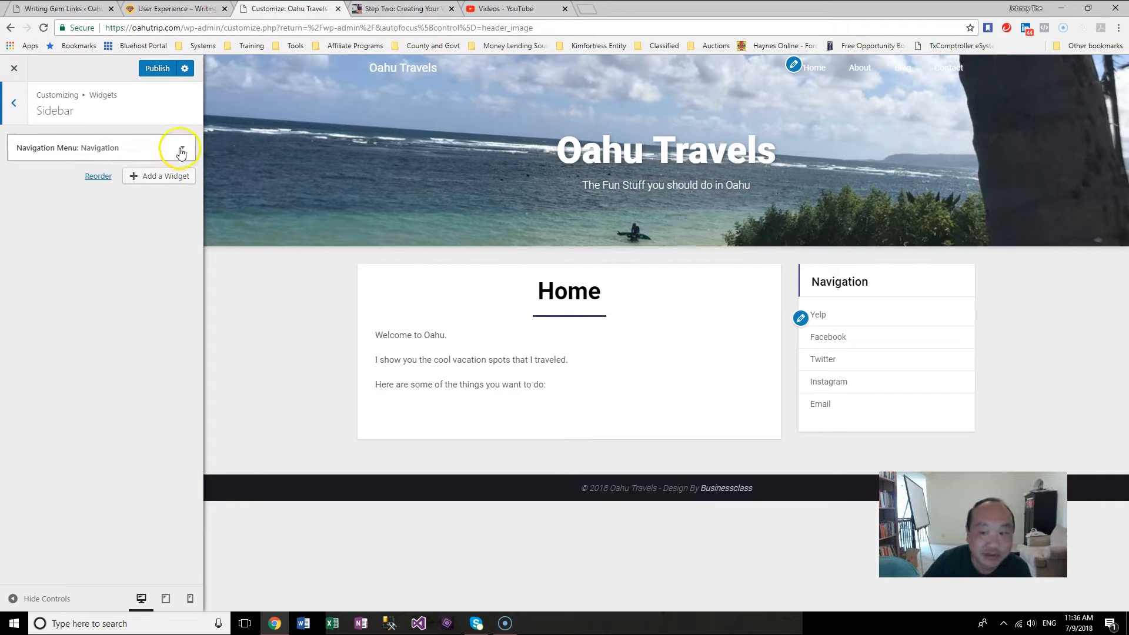
left_click(181, 152)
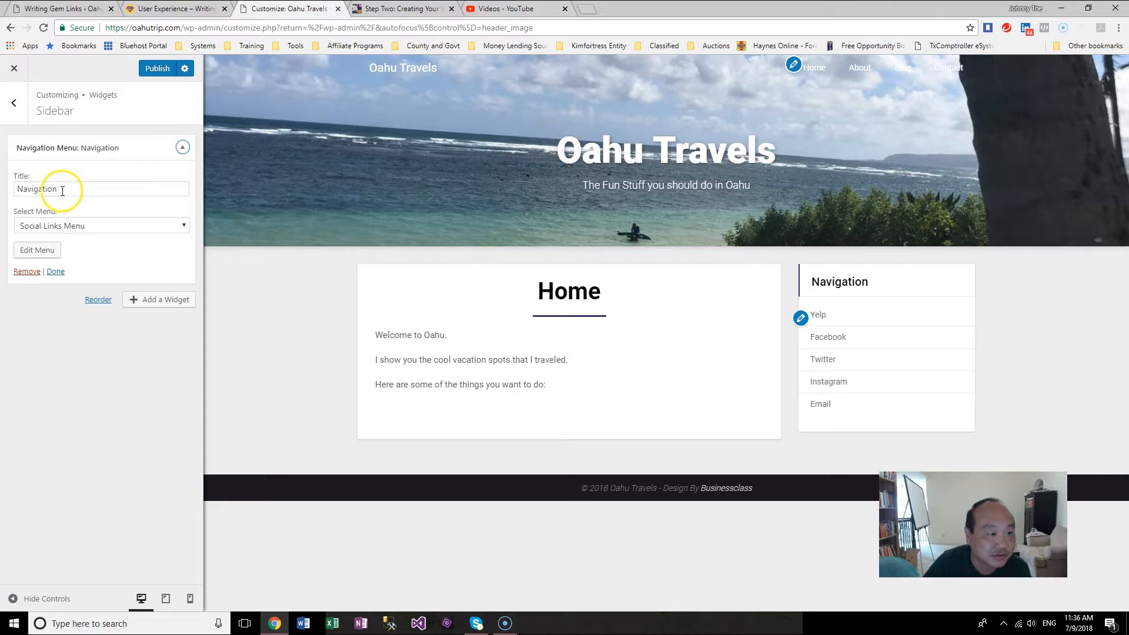
double_click(68, 188)
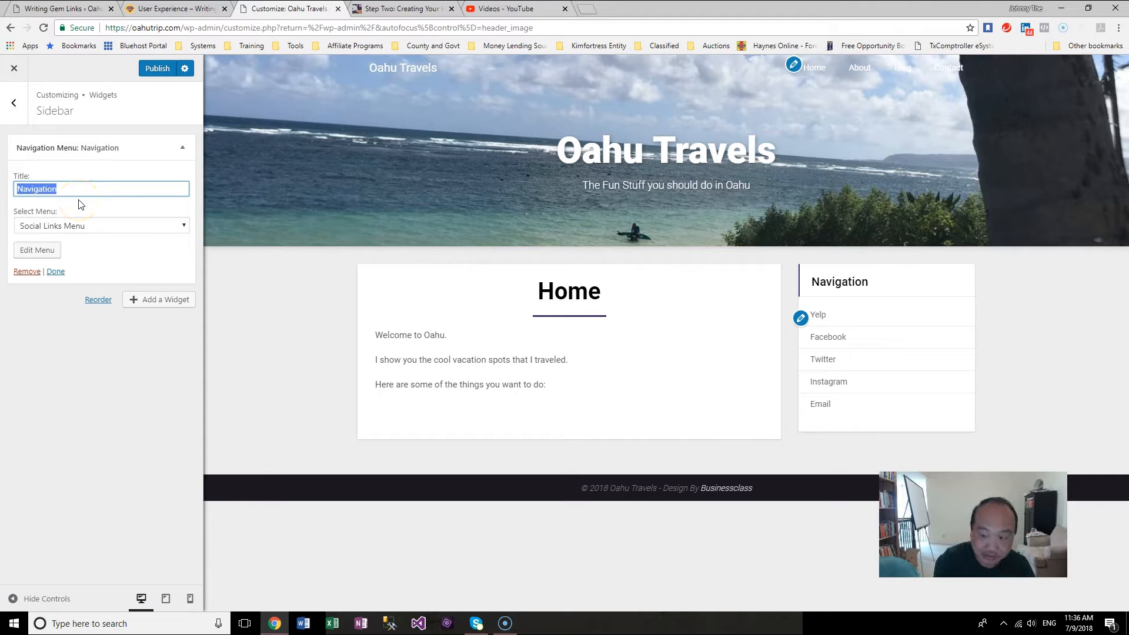
type("S")
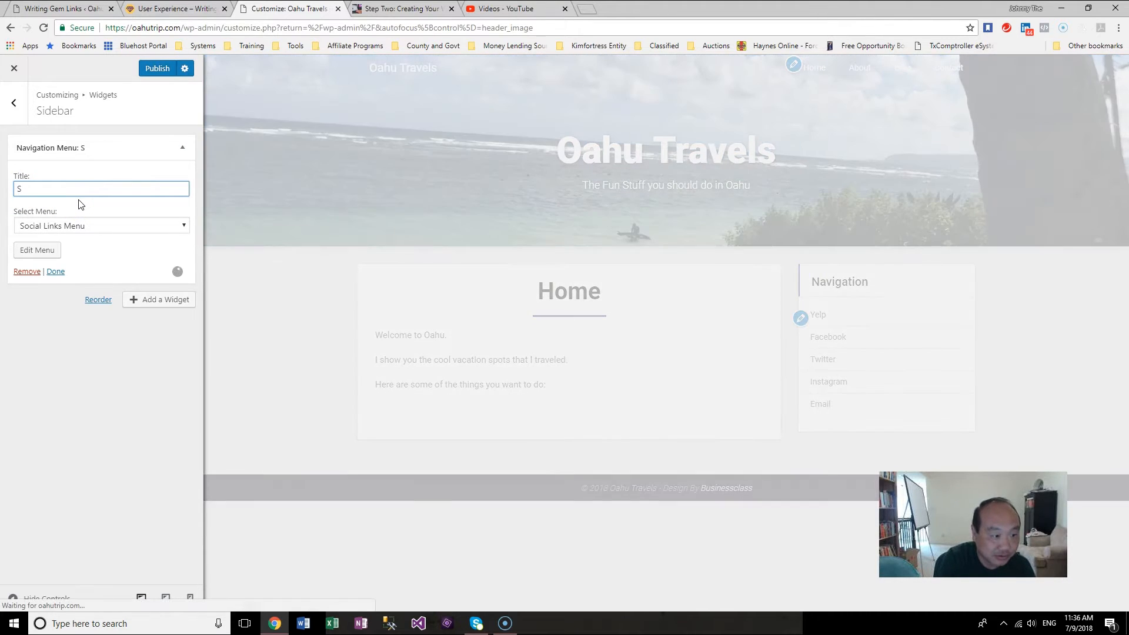
type("o")
type("cial")
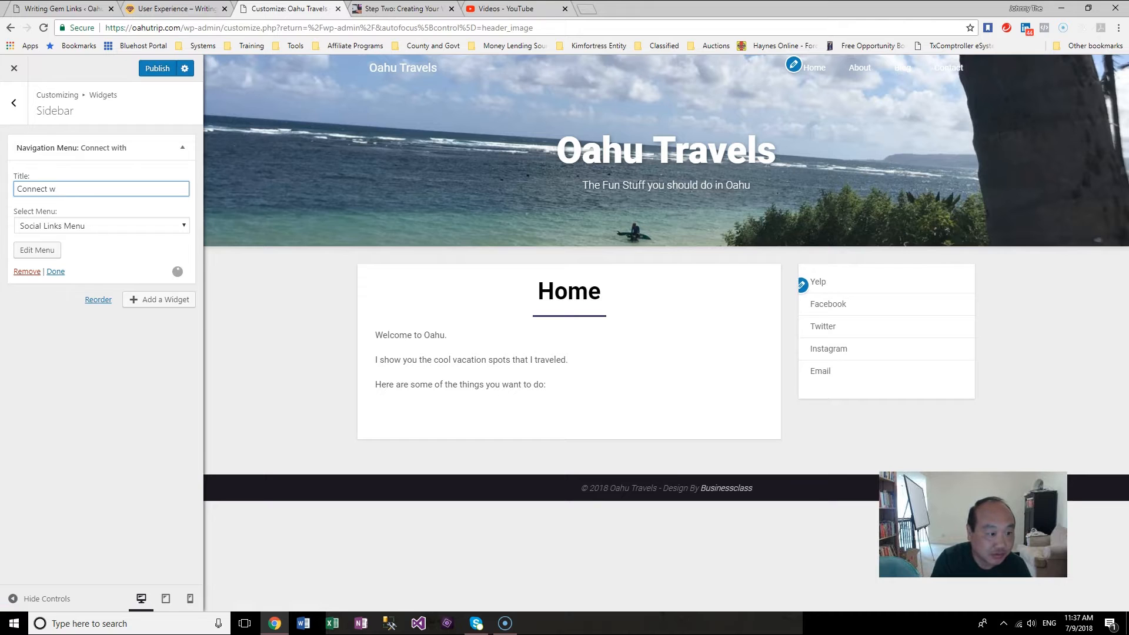
type("Me")
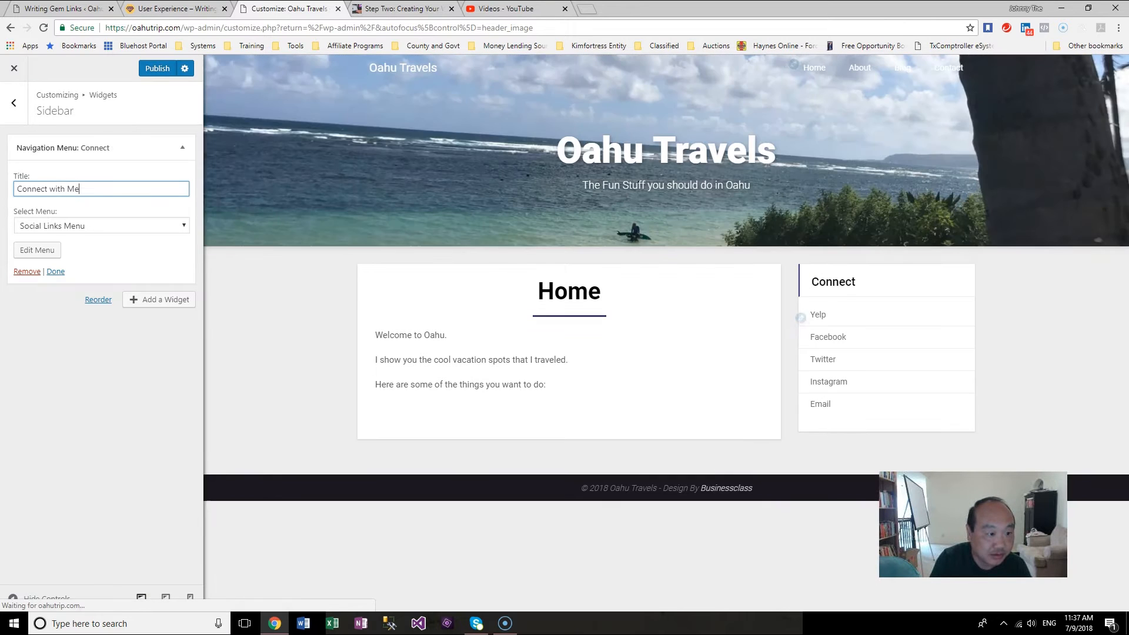
left_click(59, 271)
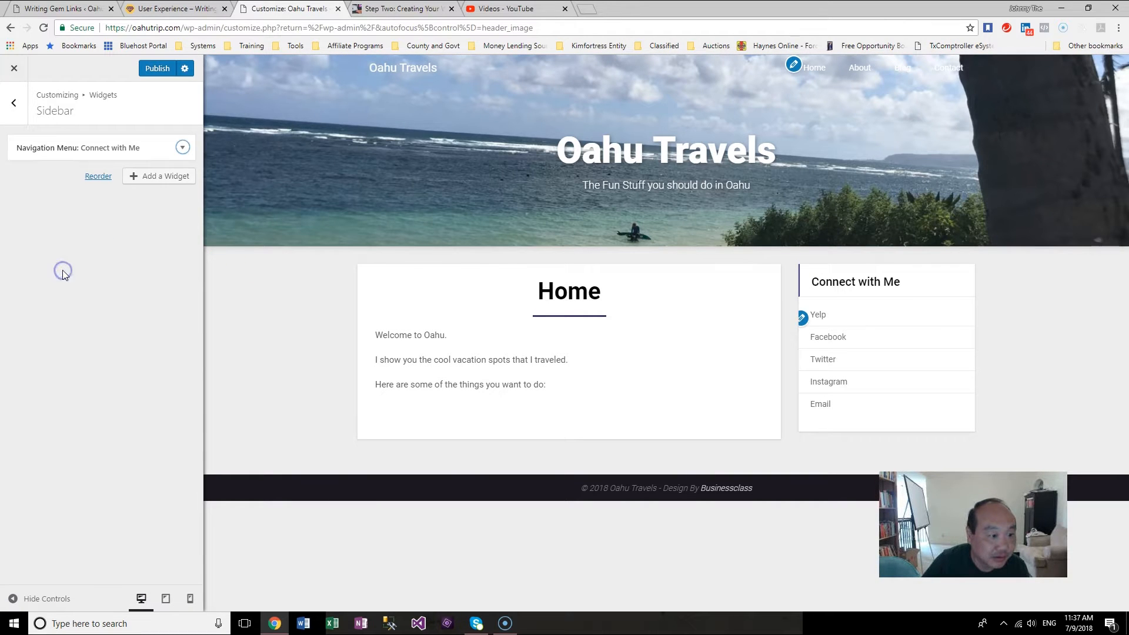
Step: Add a Categories widget to the sidebar and title it "Cool Things To Do"
left_click(164, 181)
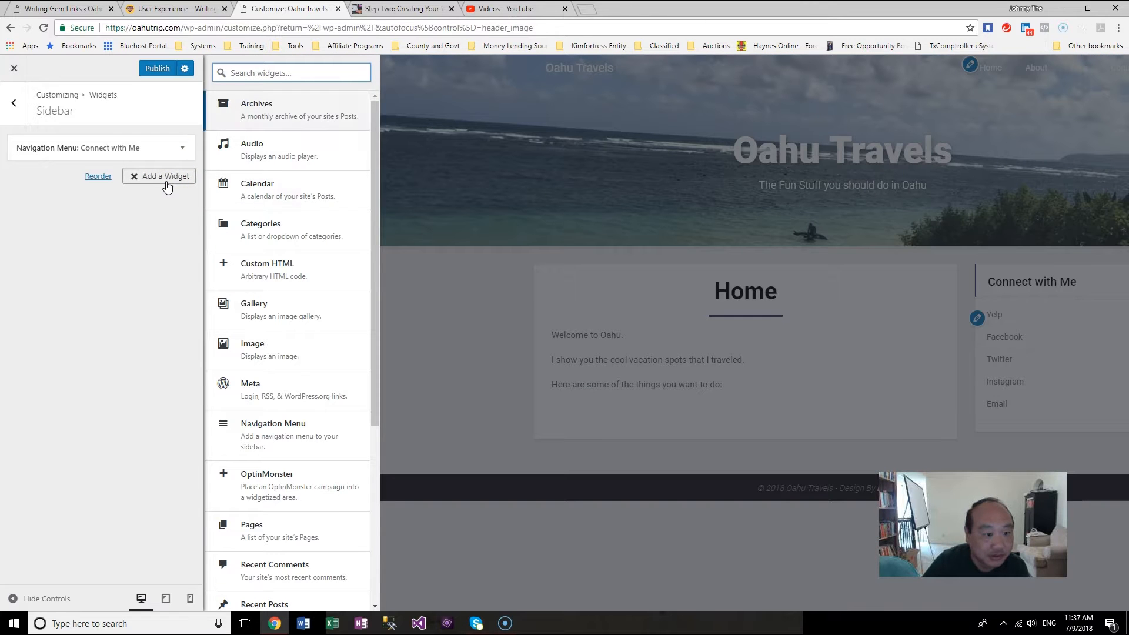
left_click(289, 237)
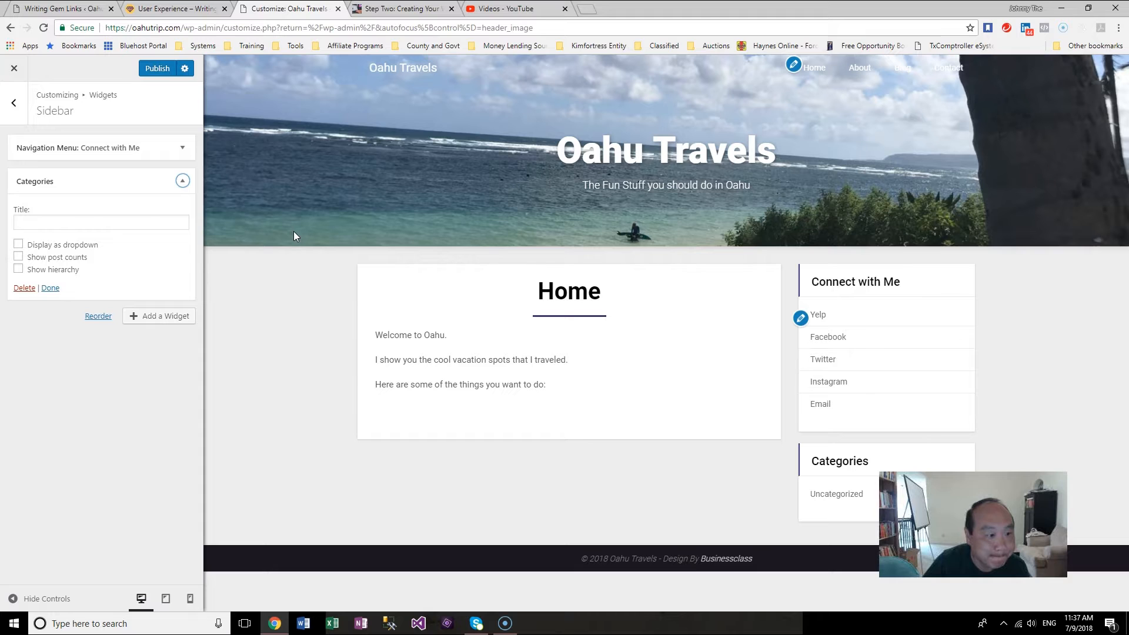
left_click(115, 220)
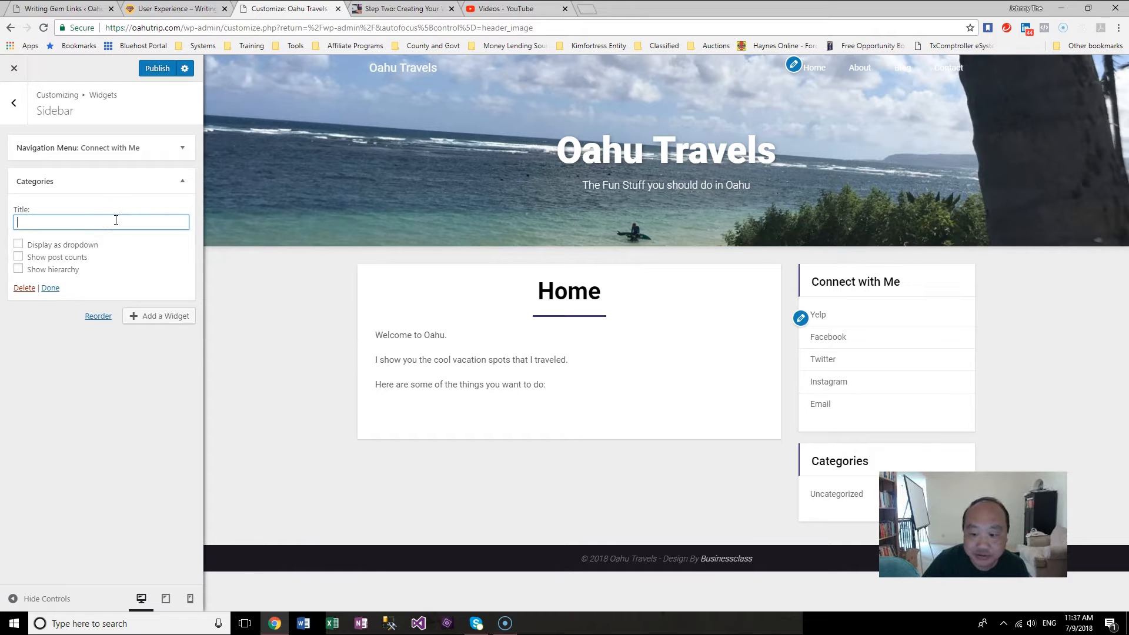
type("Categories")
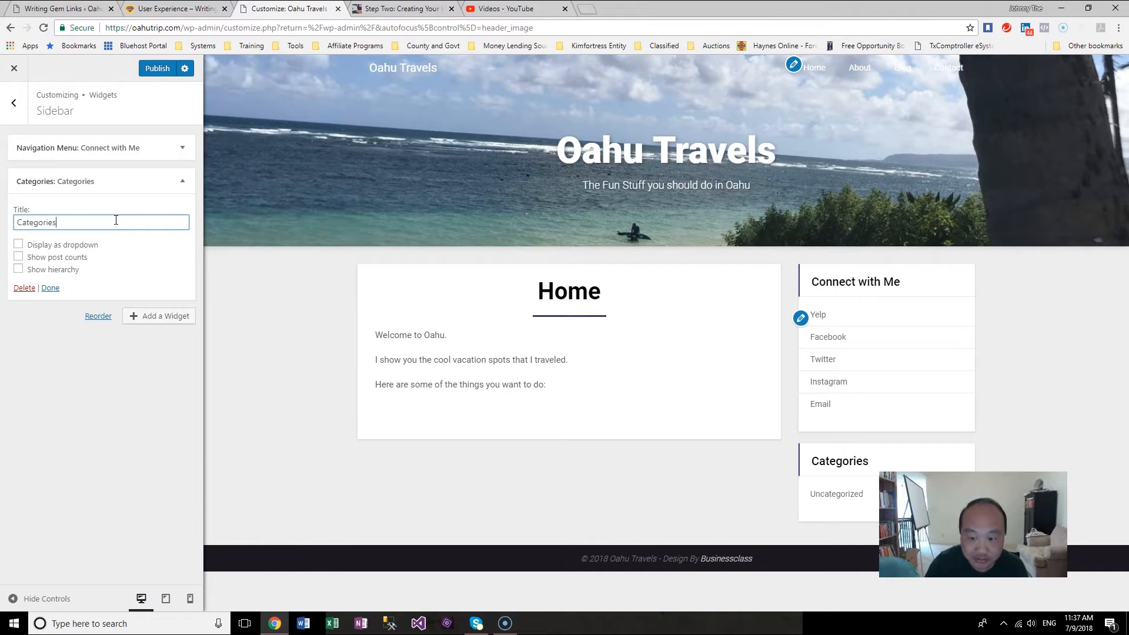
key("BackSpace")
key("BackSpace")
key("BackSpace")
key("BackSpace")
key("BackSpace")
key("BackSpace")
key("BackSpace")
key("BackSpace")
key("BackSpace")
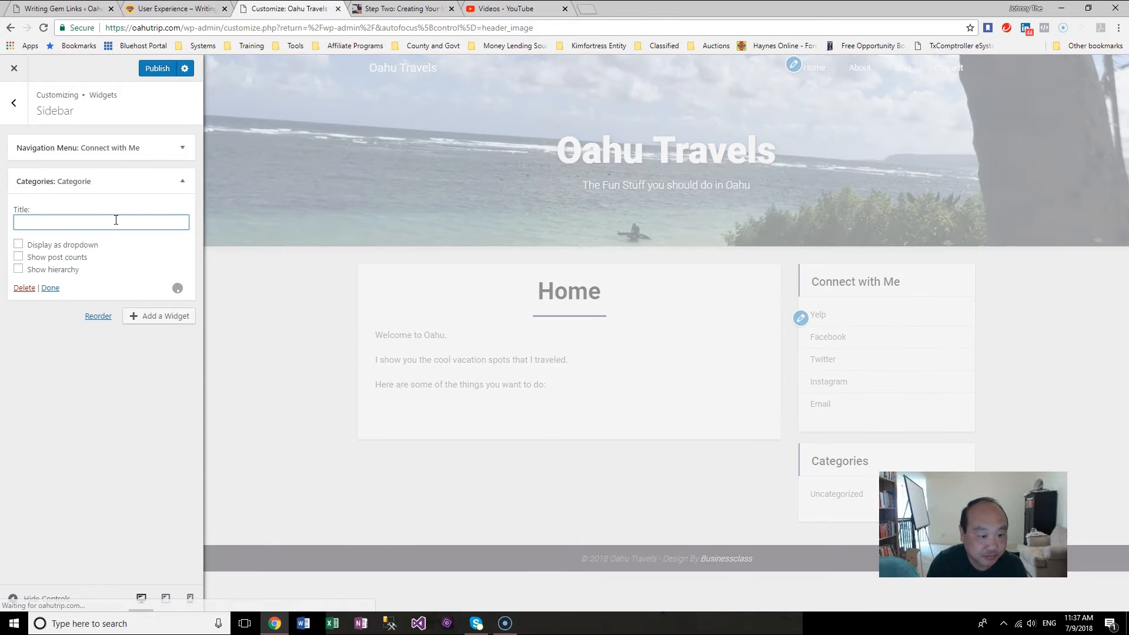
type("Cool Things to Do")
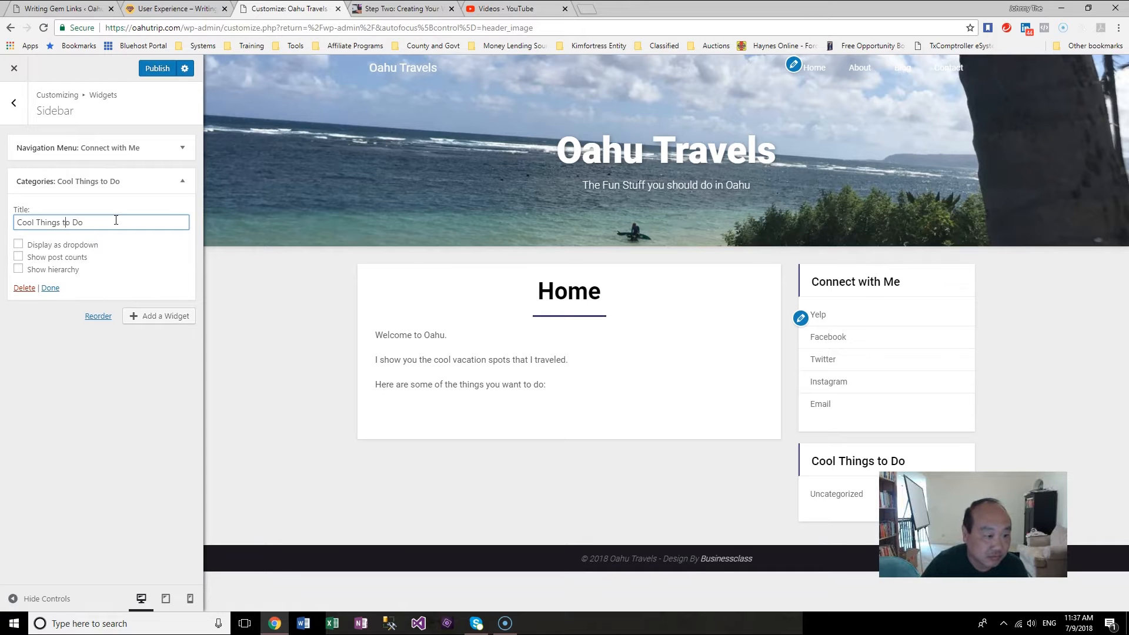
type("T")
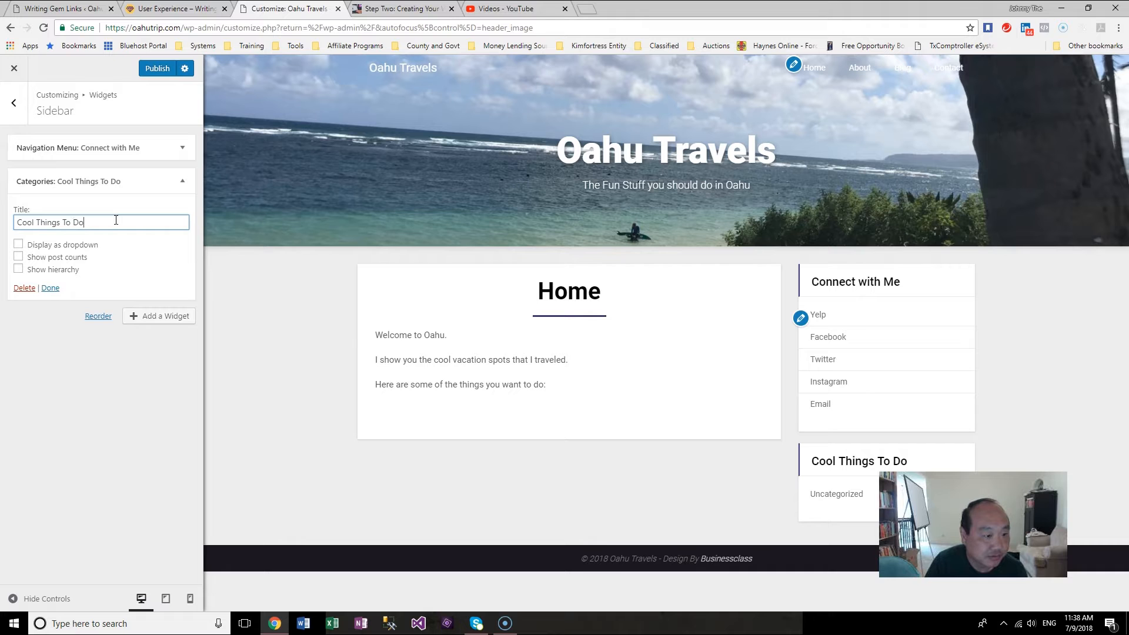
Step: Retitle the Categories widget as "Must Do In Oahu" and publish the changes
key("ctrl+shift+Left")
key("ctrl+shift+Left")
key("ctrl+shift+Left")
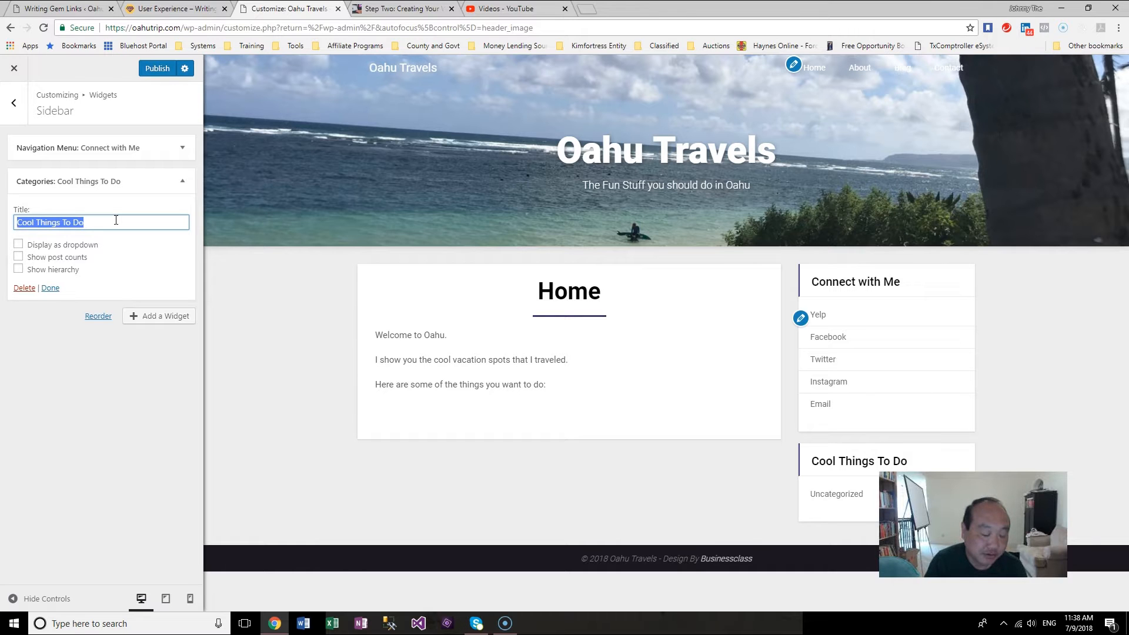
type("Mau")
key("BackSpace")
key("BackSpace")
type("ust ")
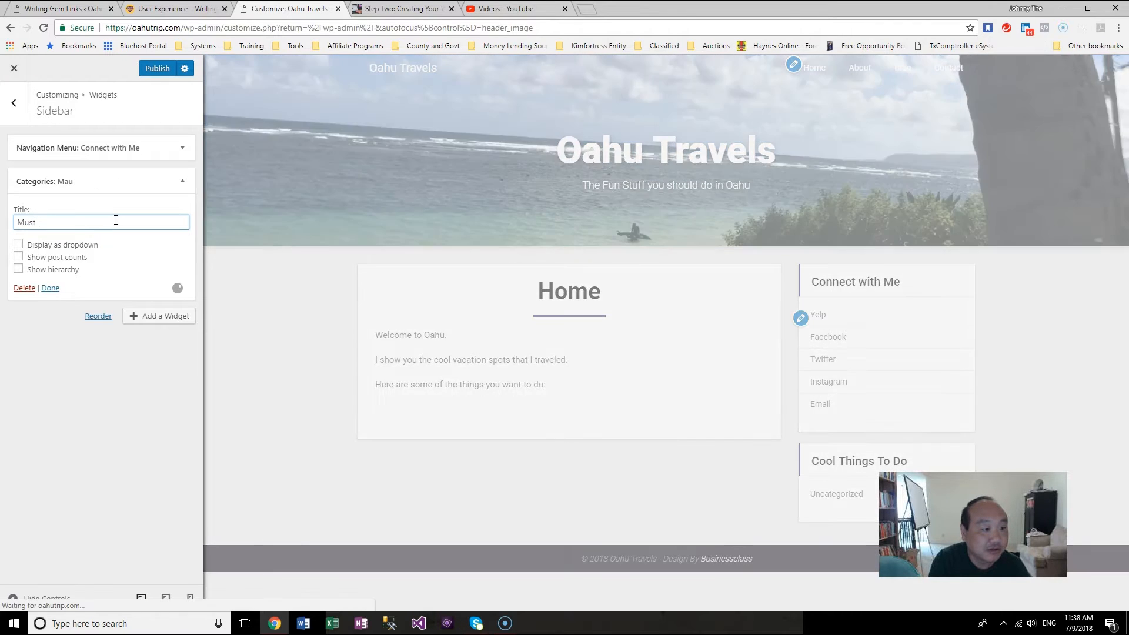
type("Do in")
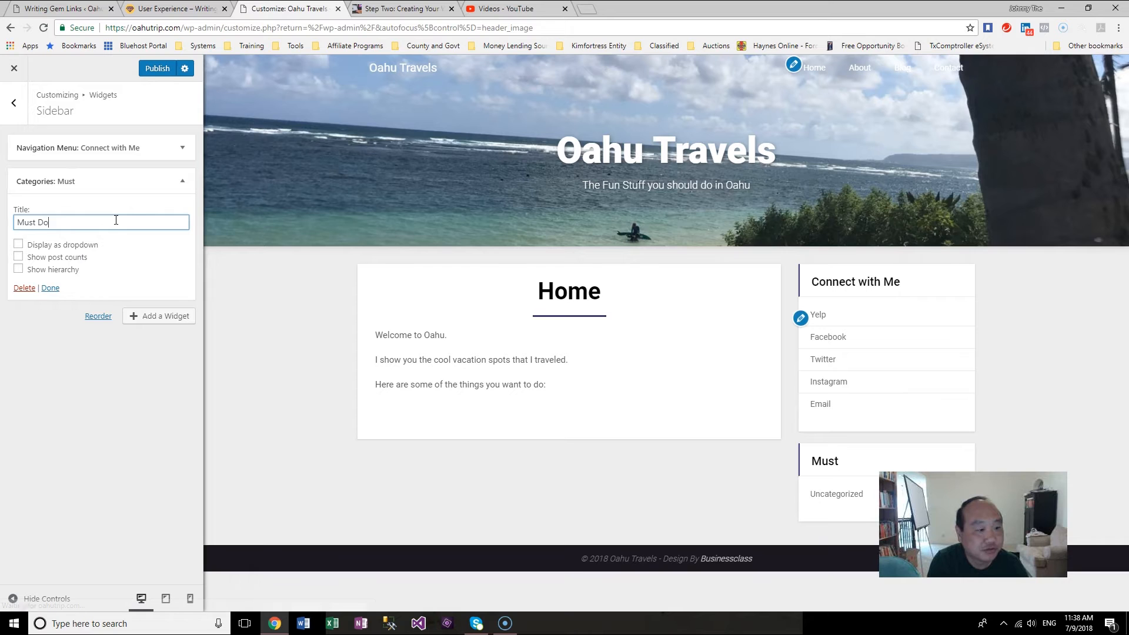
key("BackSpace")
key("BackSpace")
key("BackSpace")
type("In O")
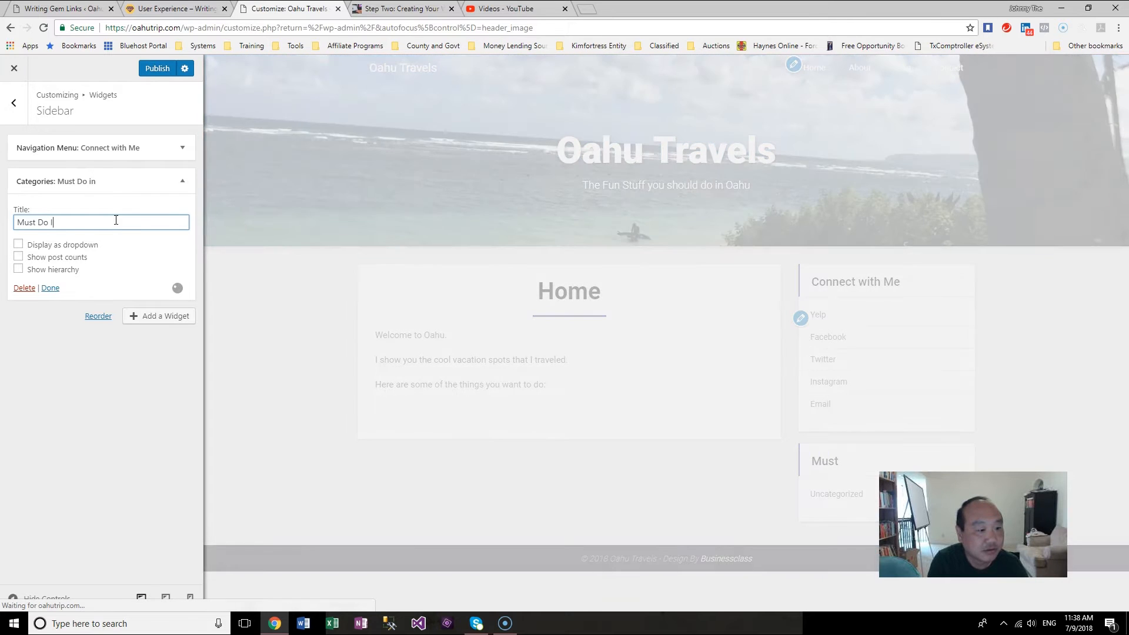
type("ahu")
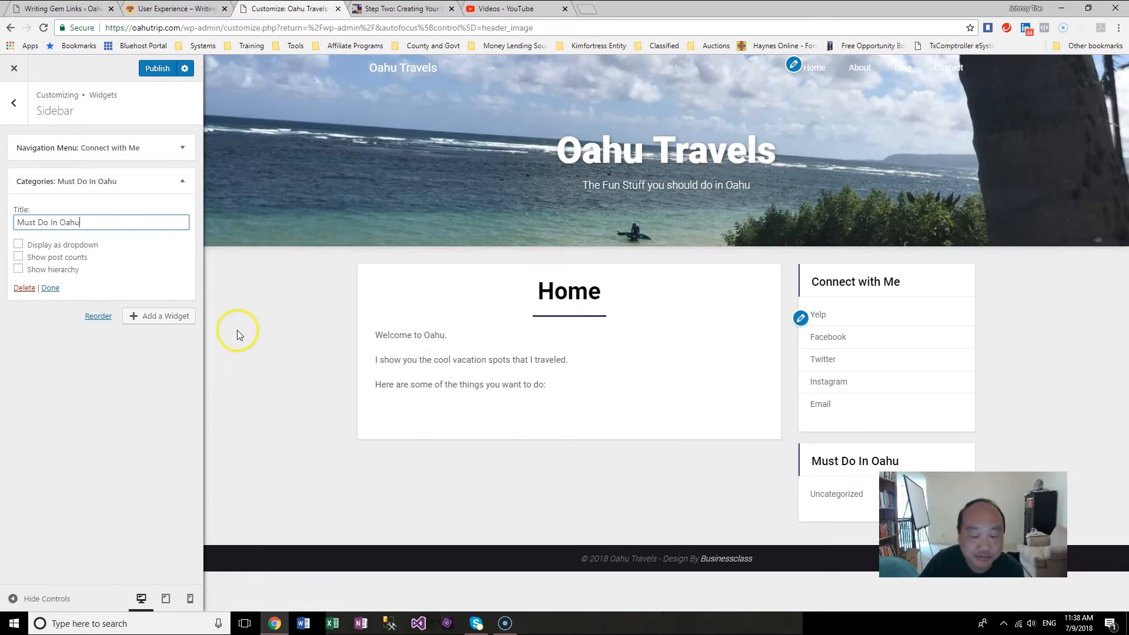
left_click(50, 288)
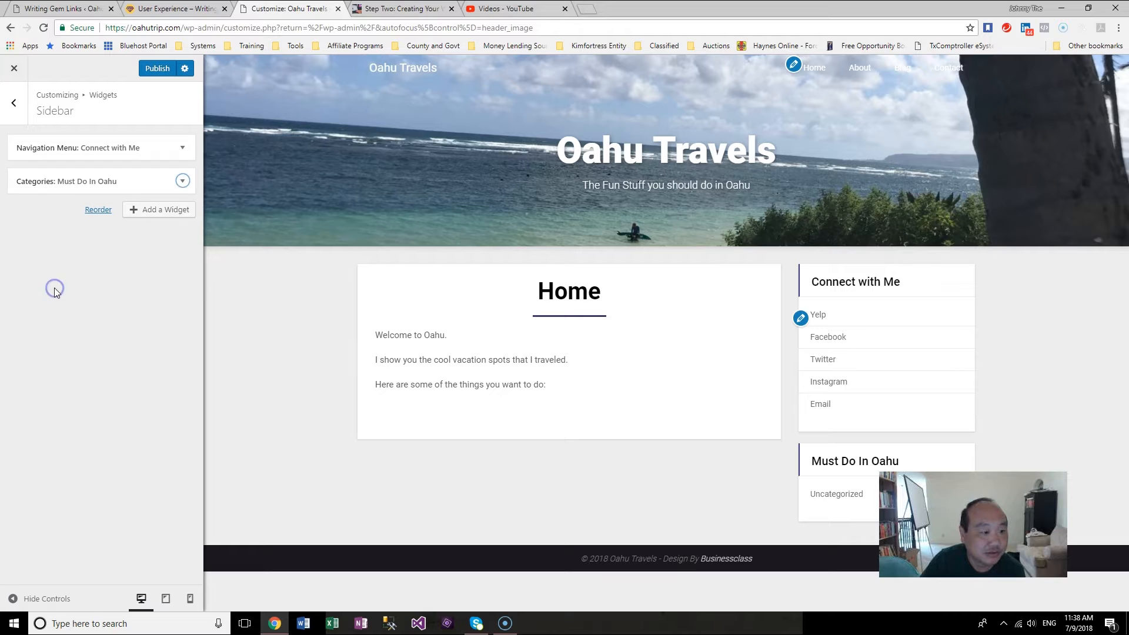
left_click(846, 494)
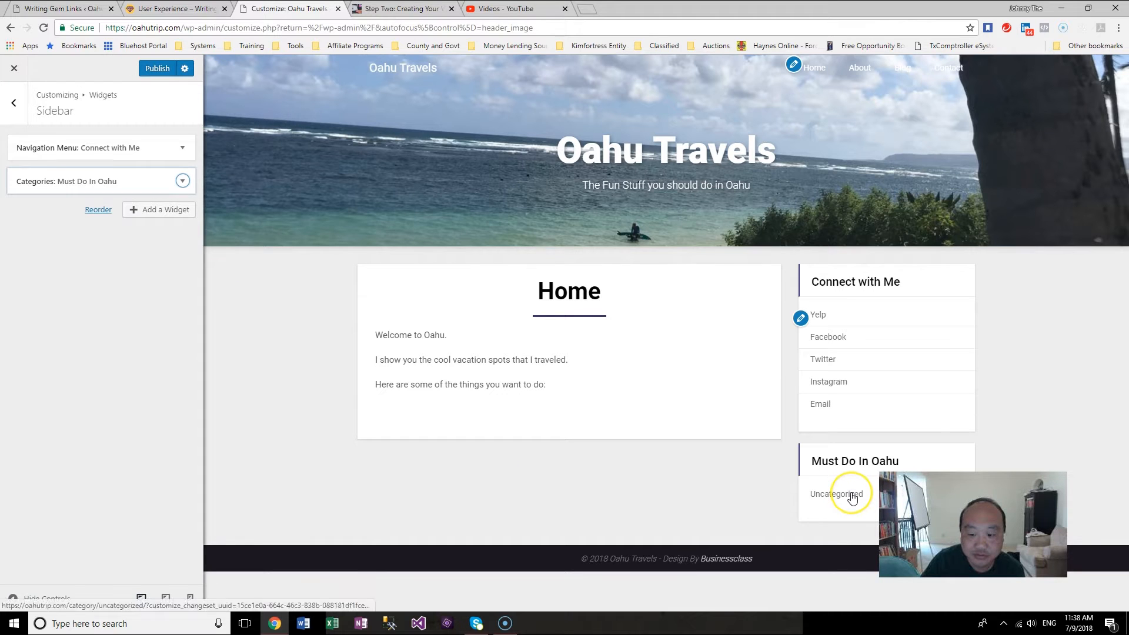
left_click(169, 66)
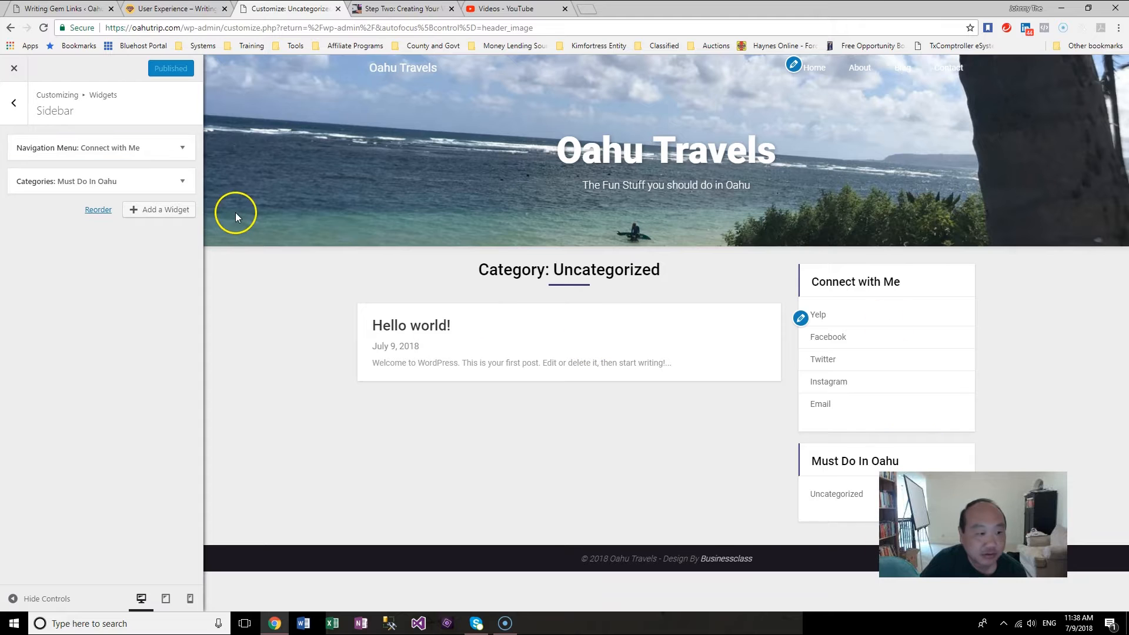
Step: Move the Must Do In Oahu widget above Connect with Me and publish
left_click_drag(104, 187, 106, 146)
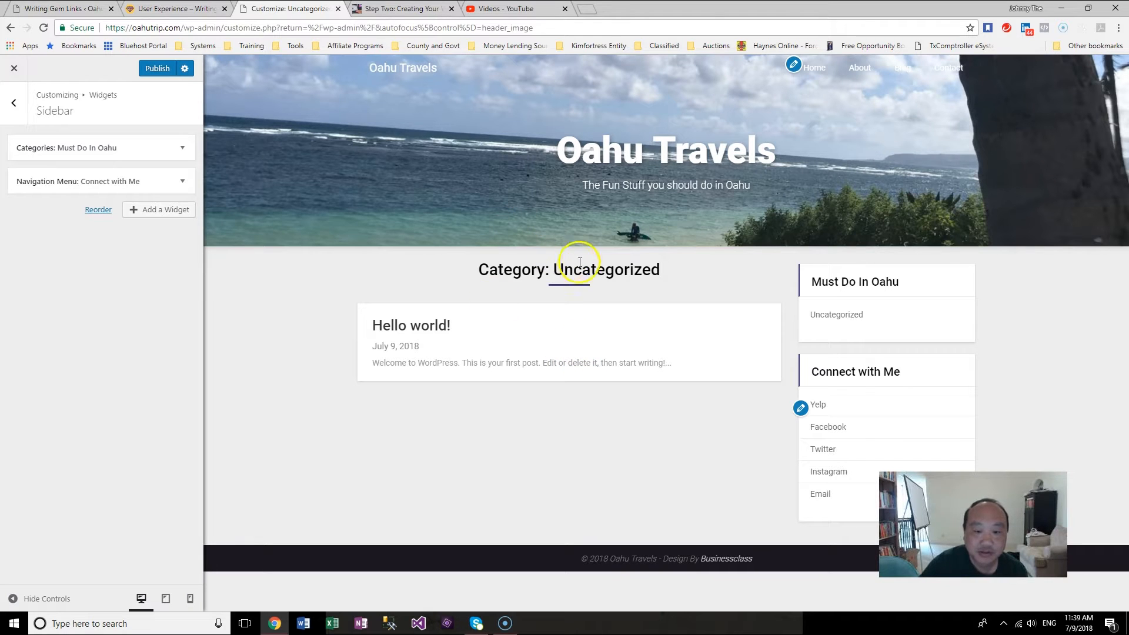
left_click(157, 68)
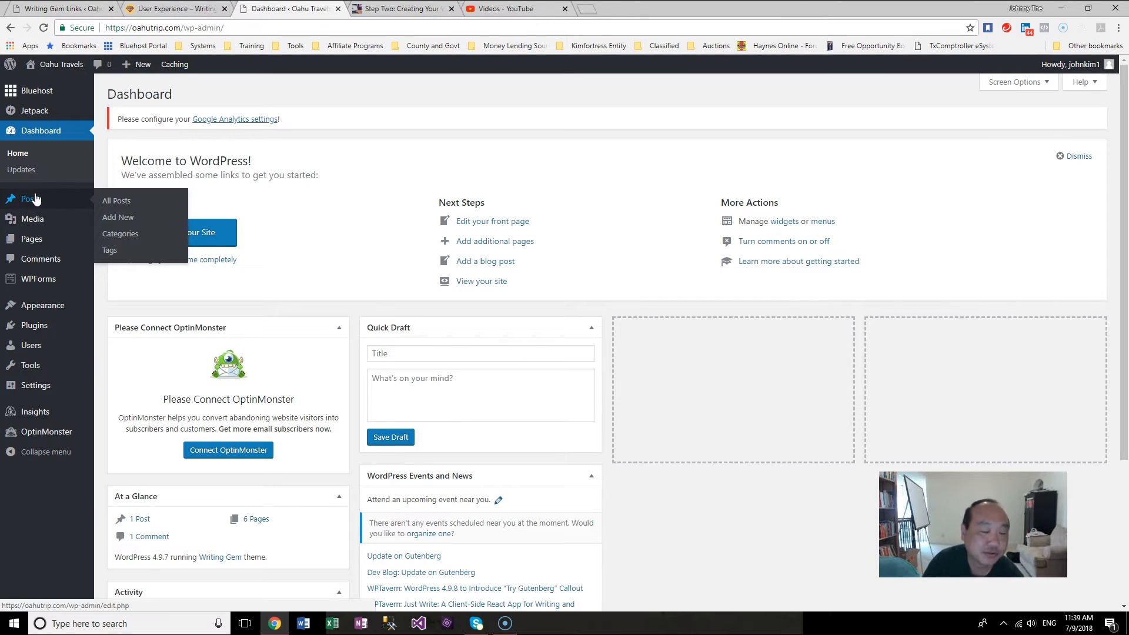
Step: Open the post Categories page and examine the Oahu place folders in File Explorer for category ideas
left_click(120, 235)
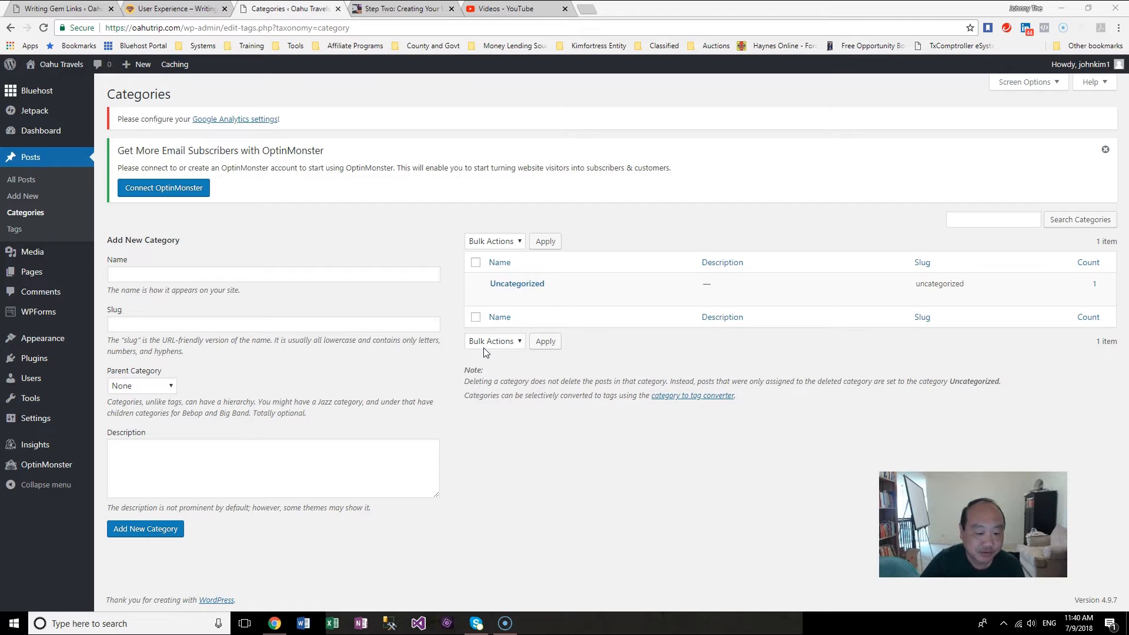
key("super+e")
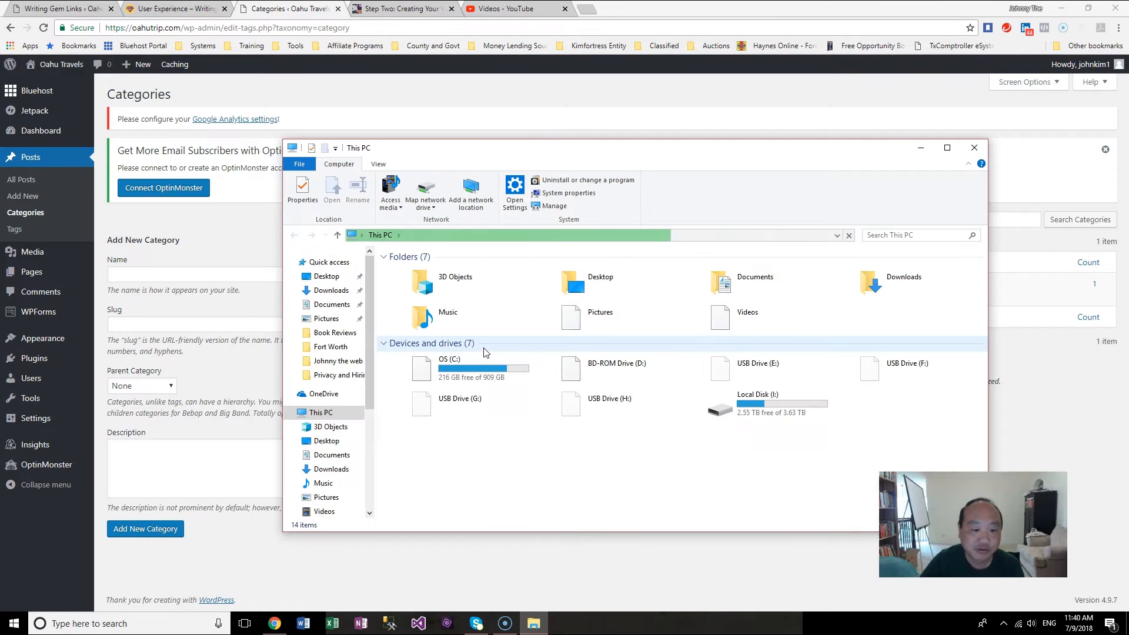
left_click_drag(370, 370, 368, 482)
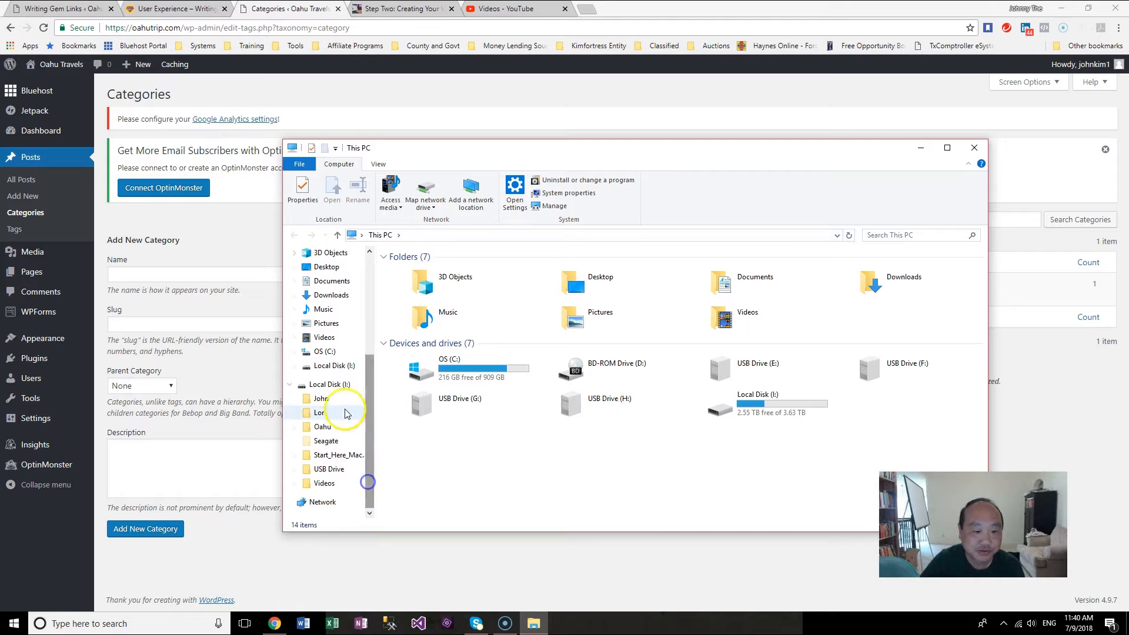
left_click(322, 427)
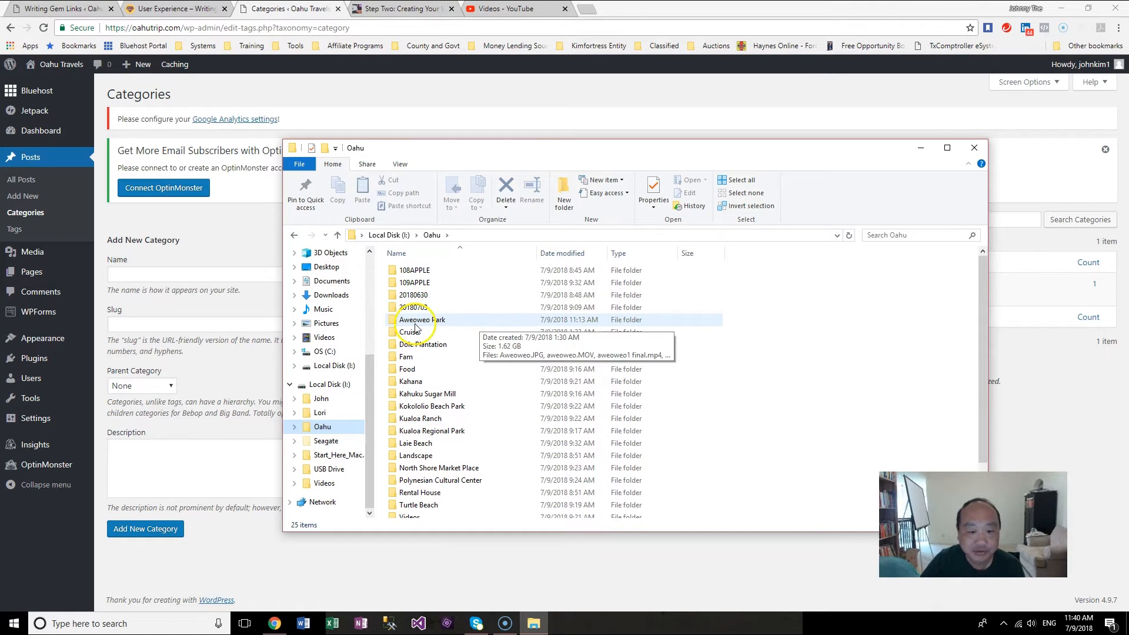
left_click(463, 326)
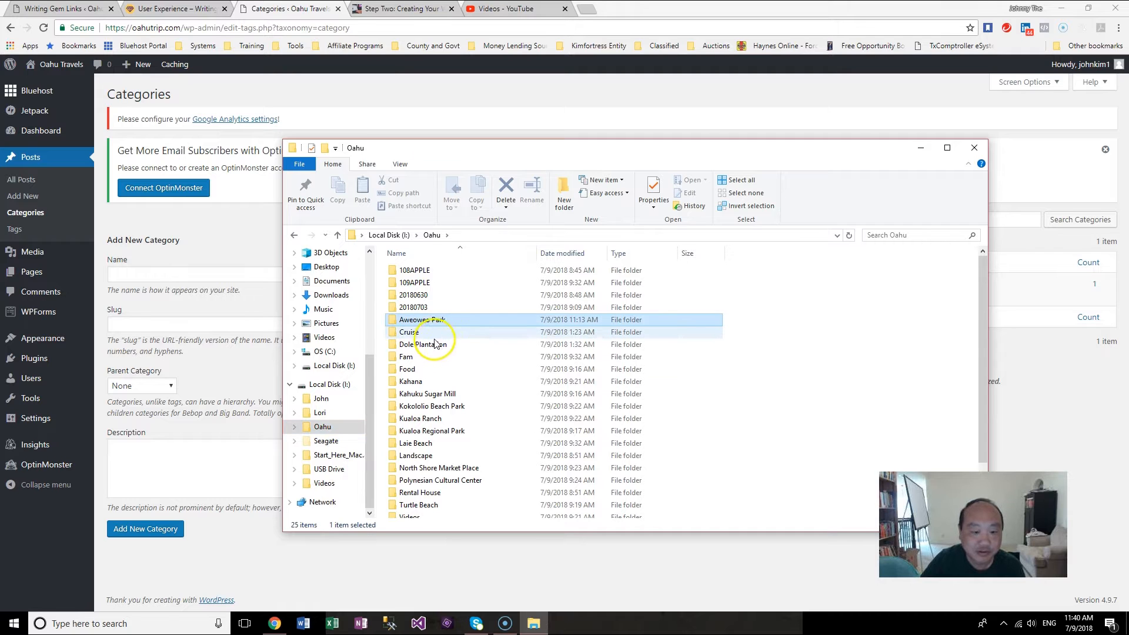
left_click(427, 333)
left_click(438, 347)
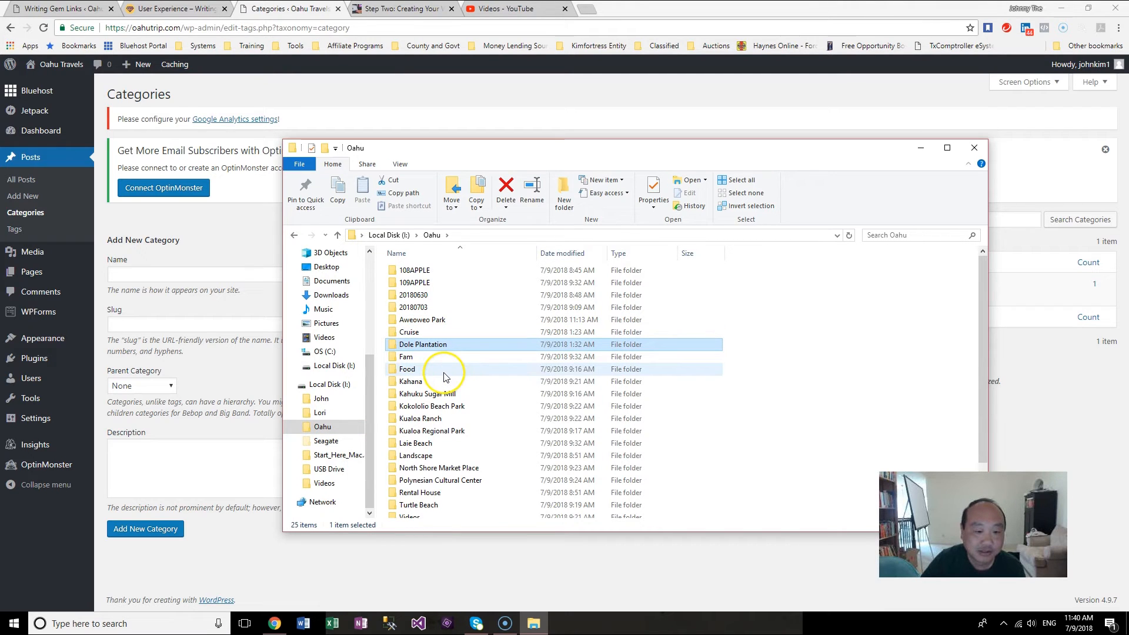
left_click(442, 370)
left_click(444, 393)
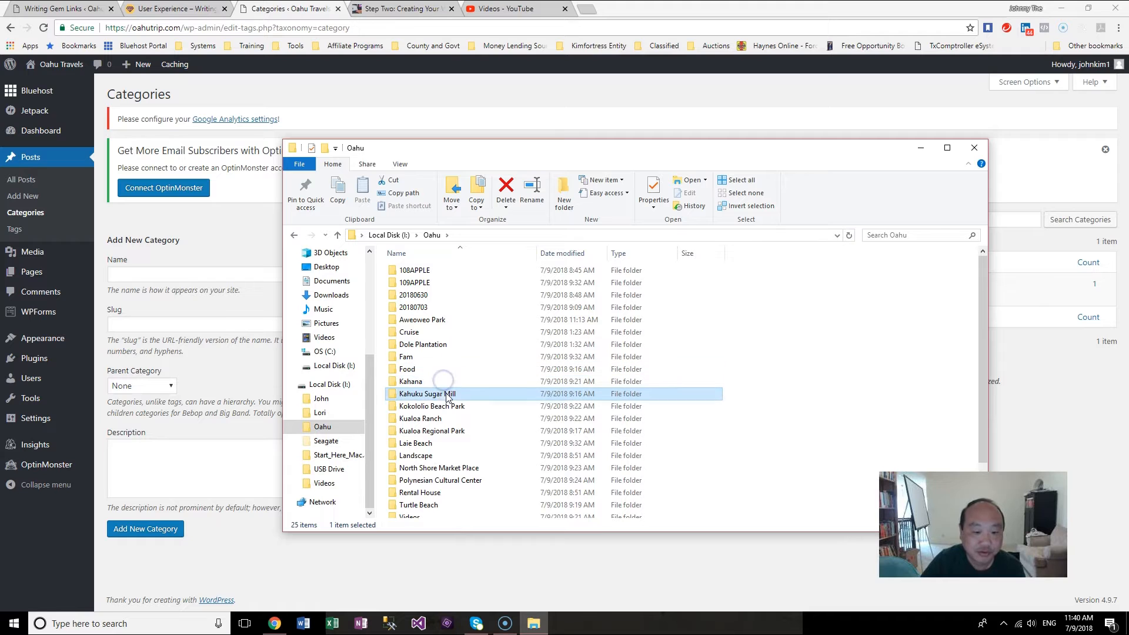
left_click(447, 405)
left_click(448, 418)
left_click(450, 431)
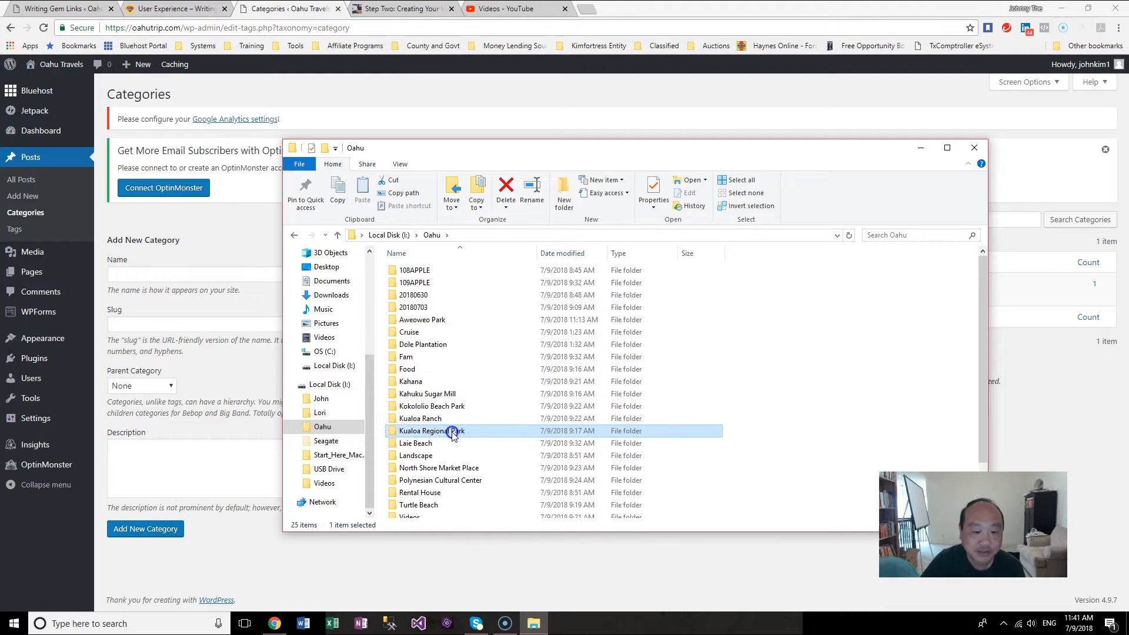
left_click(694, 432)
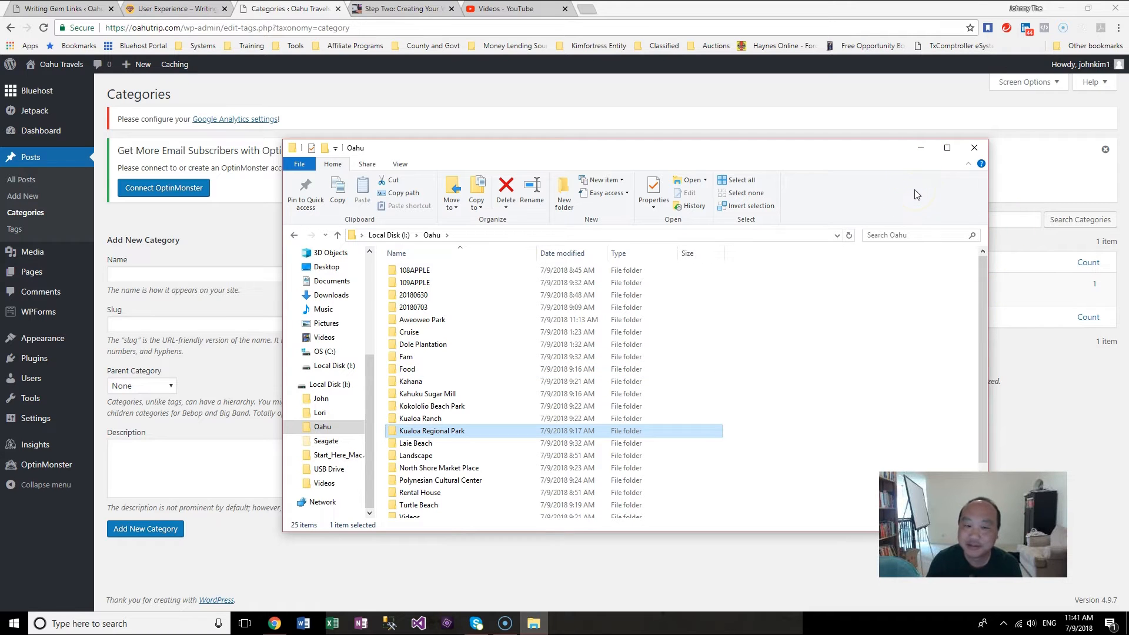
left_click(921, 148)
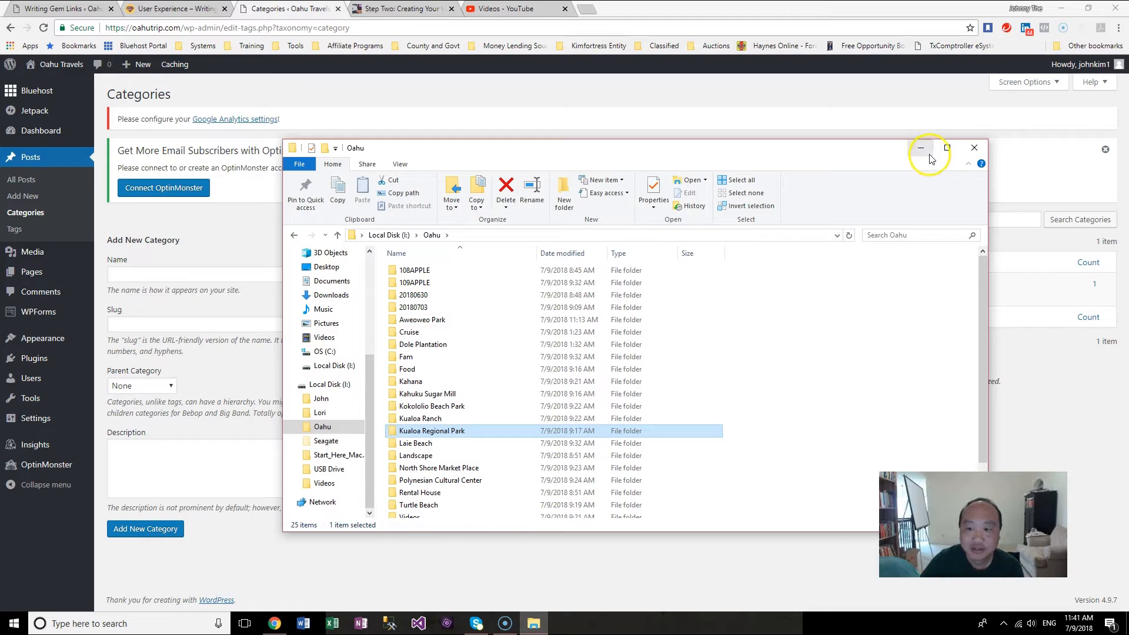
Step: Name a new category "Secret Beaches" with the slug "secret-beaches"
left_click(266, 268)
type("Hidden Beachs")
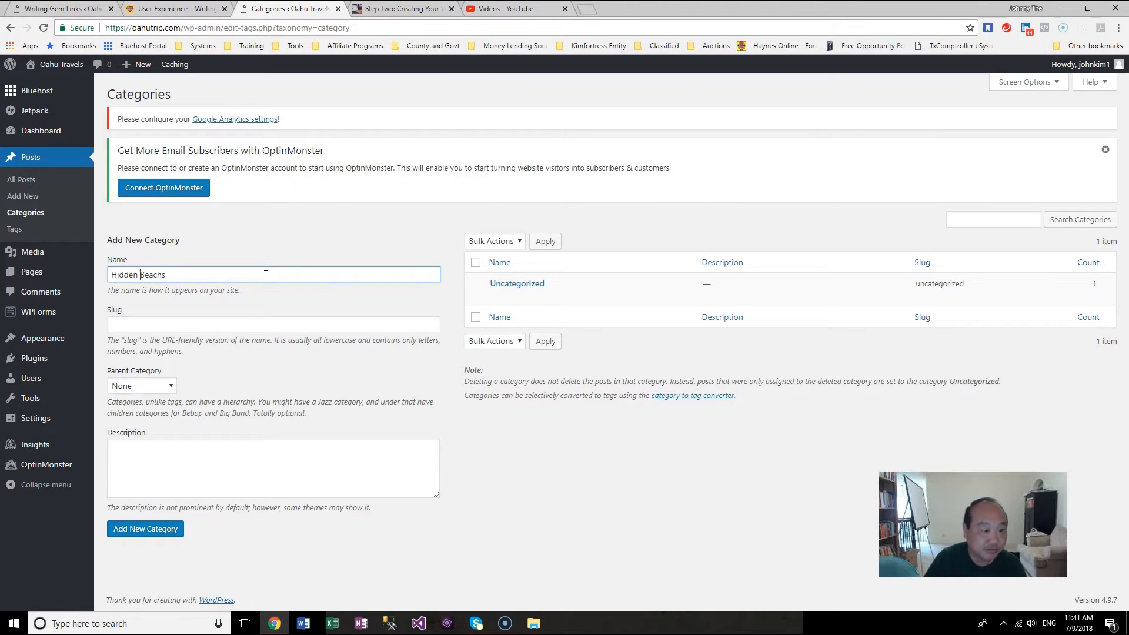
key("ctrl+shift+Left")
type("Secr")
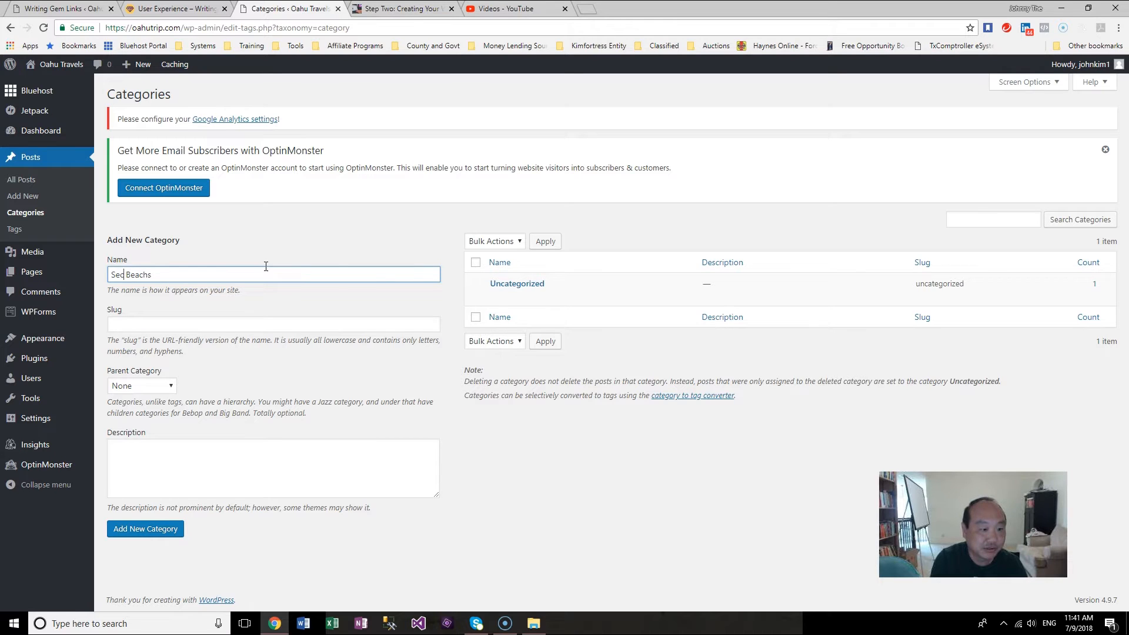
type("et")
key("Right")
key("Right")
key("Right")
type("e")
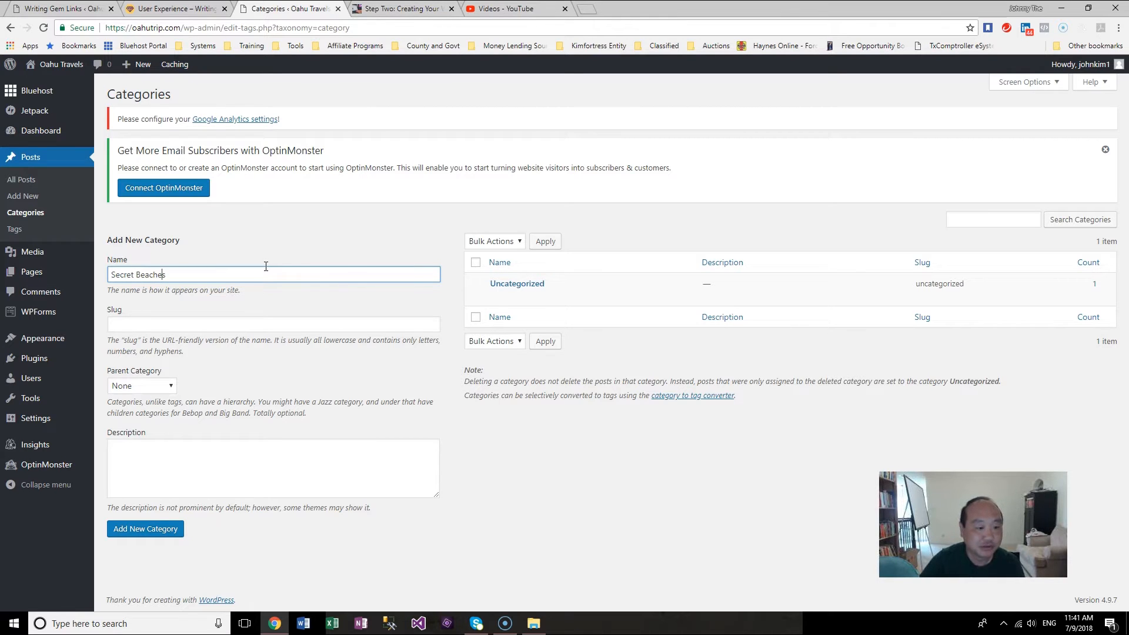
left_click(303, 324)
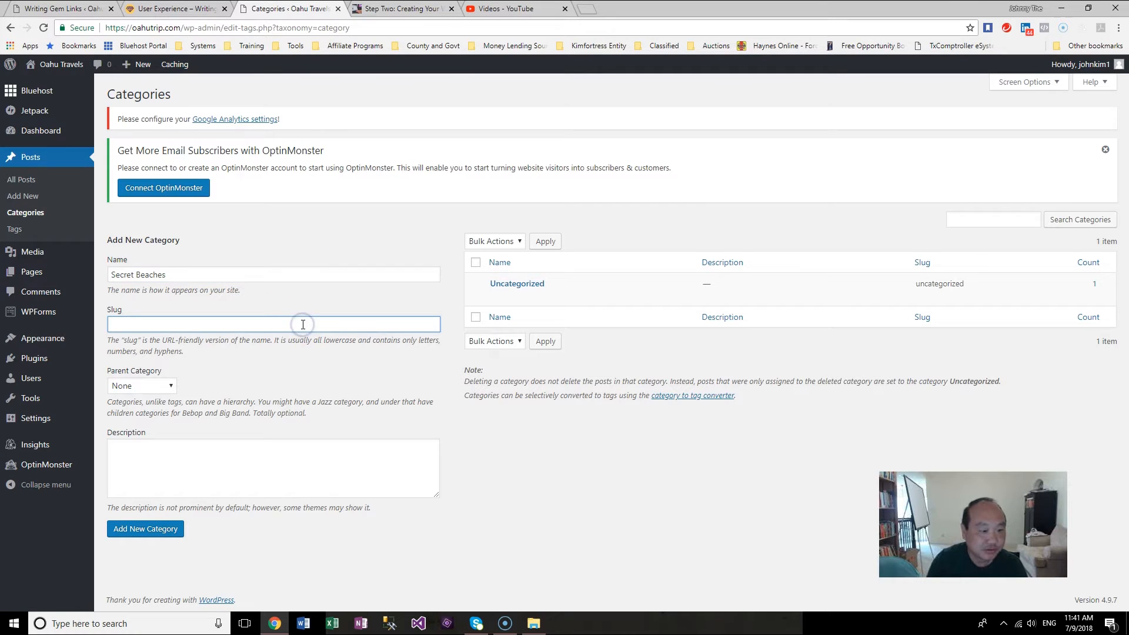
type("secr")
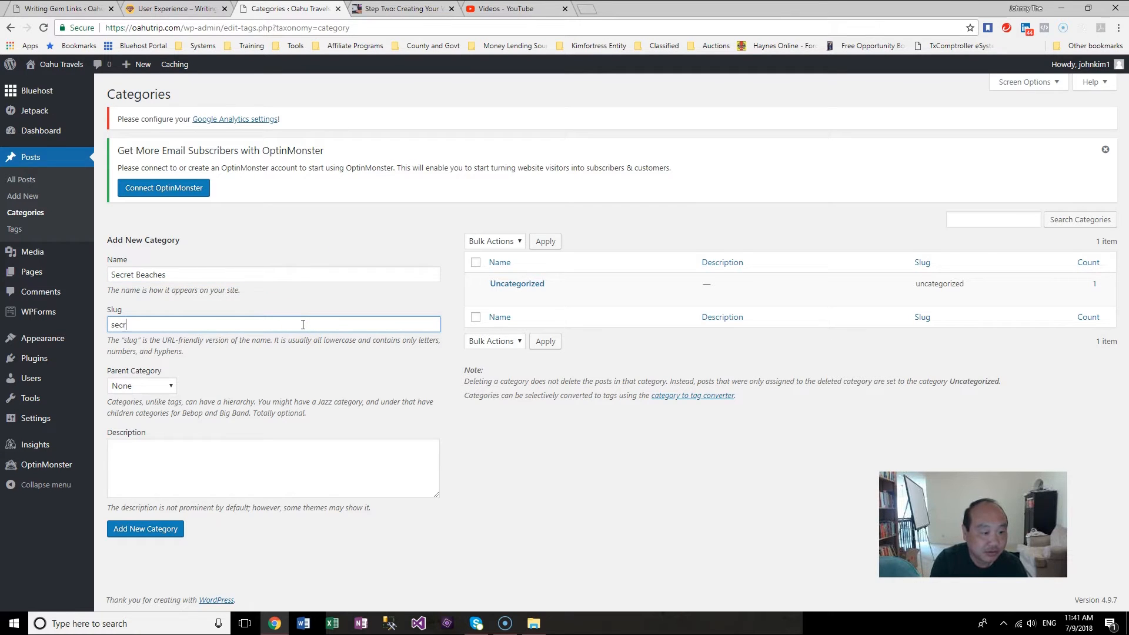
type("et-beaches")
Step: Describe the category as "The Secret Beaches we found in the North Shore of Oahu" and add it
left_click(170, 389)
left_click(170, 389)
left_click(259, 489)
type("S")
key("BackSpace")
type("The Secret Beaches we found")
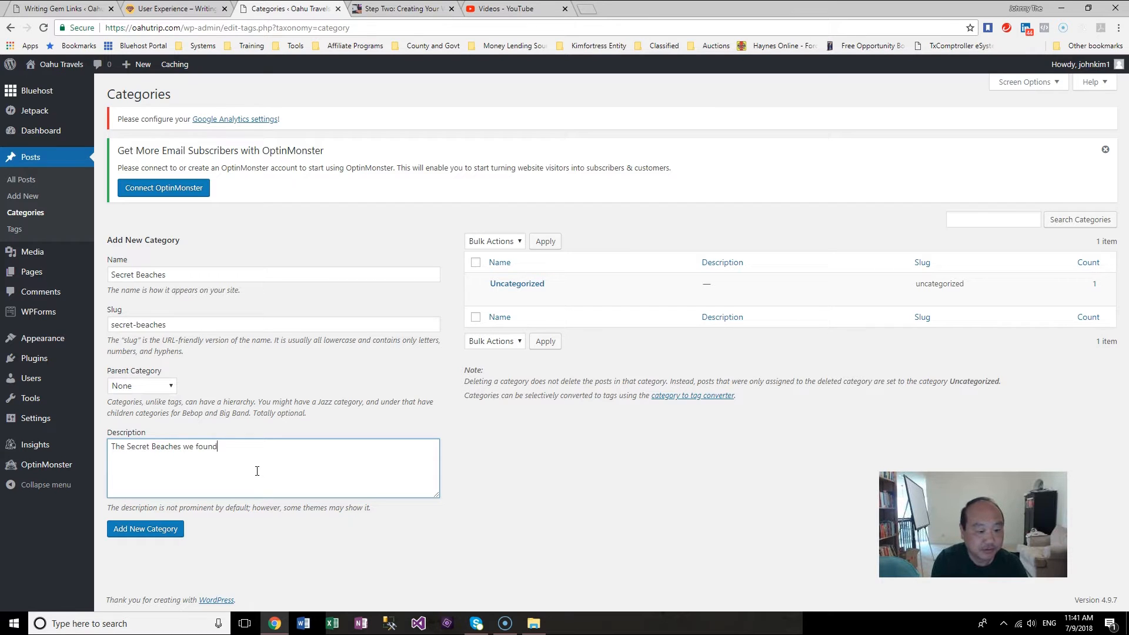
type(" in the North Shore of Oahyu")
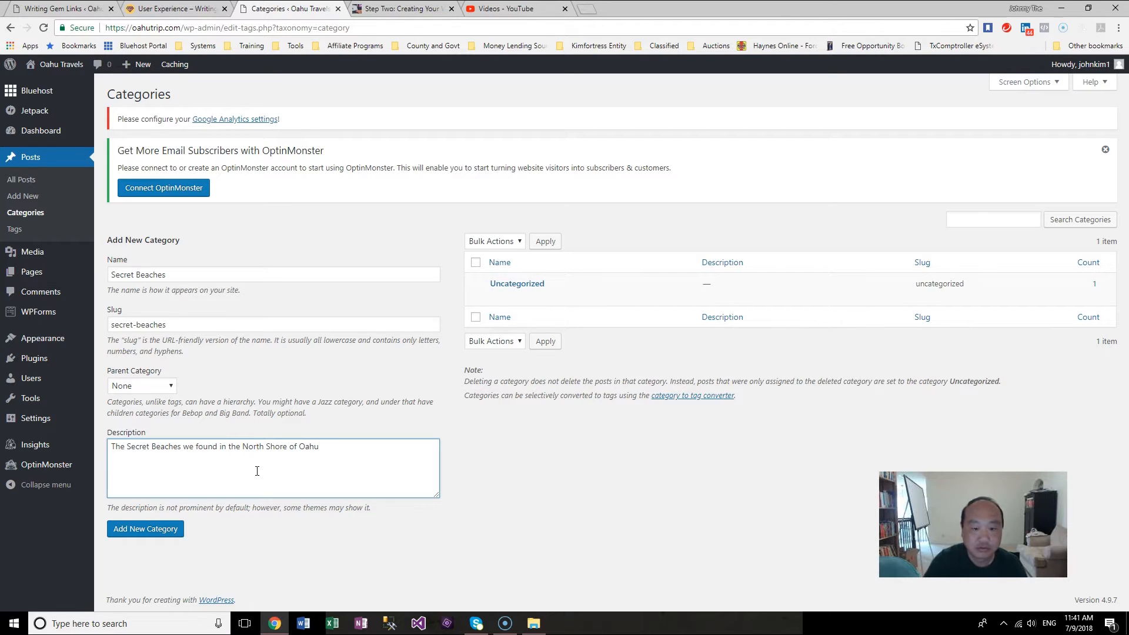
left_click(139, 530)
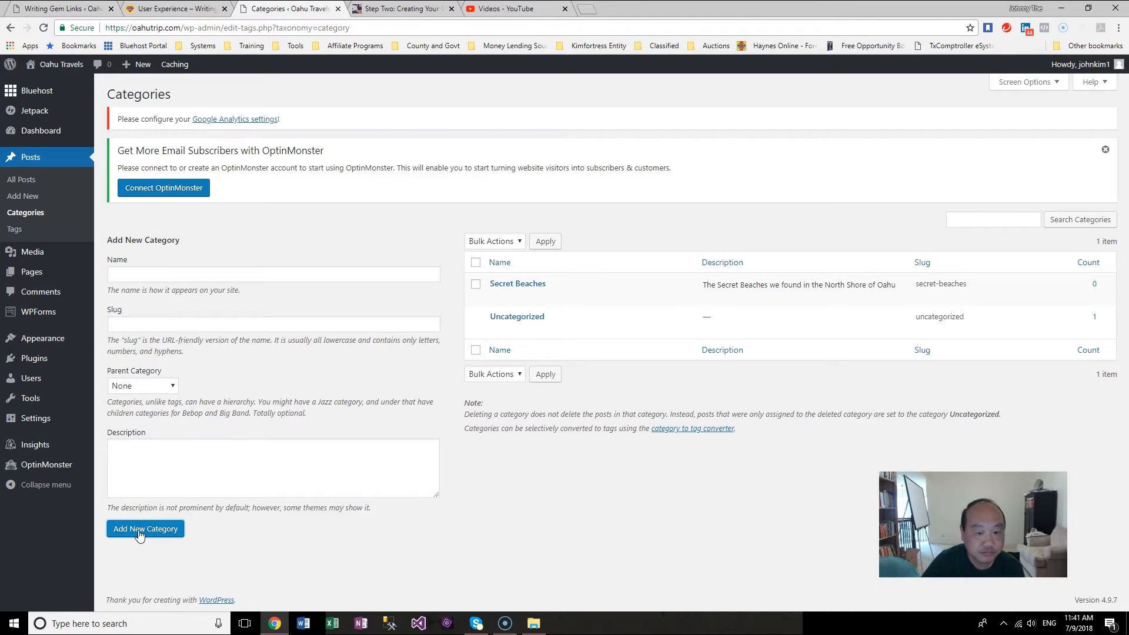
left_click(693, 294)
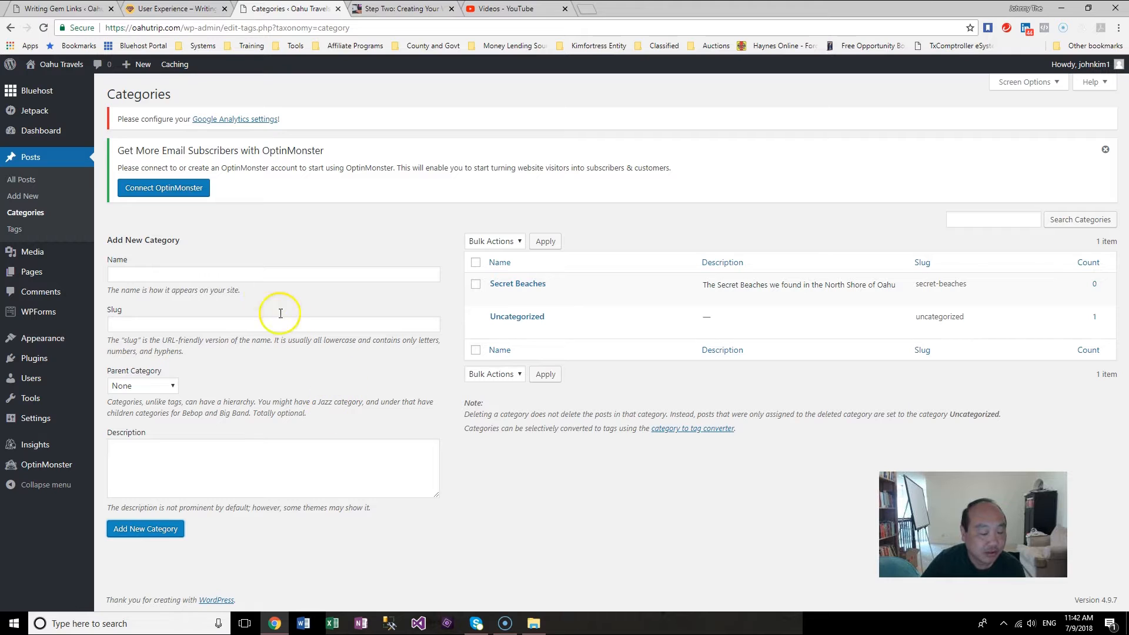
Step: Name another new category "Polynesian Cultural Center" with the slug "polynesian-cultural-center"
left_click(232, 272)
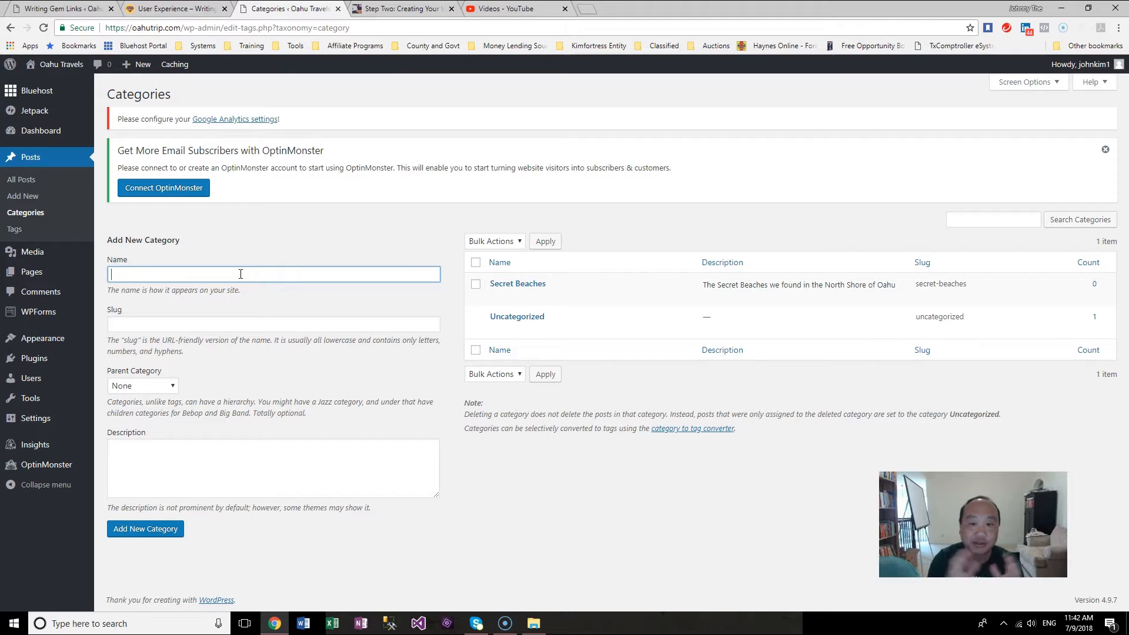
type("Polyne")
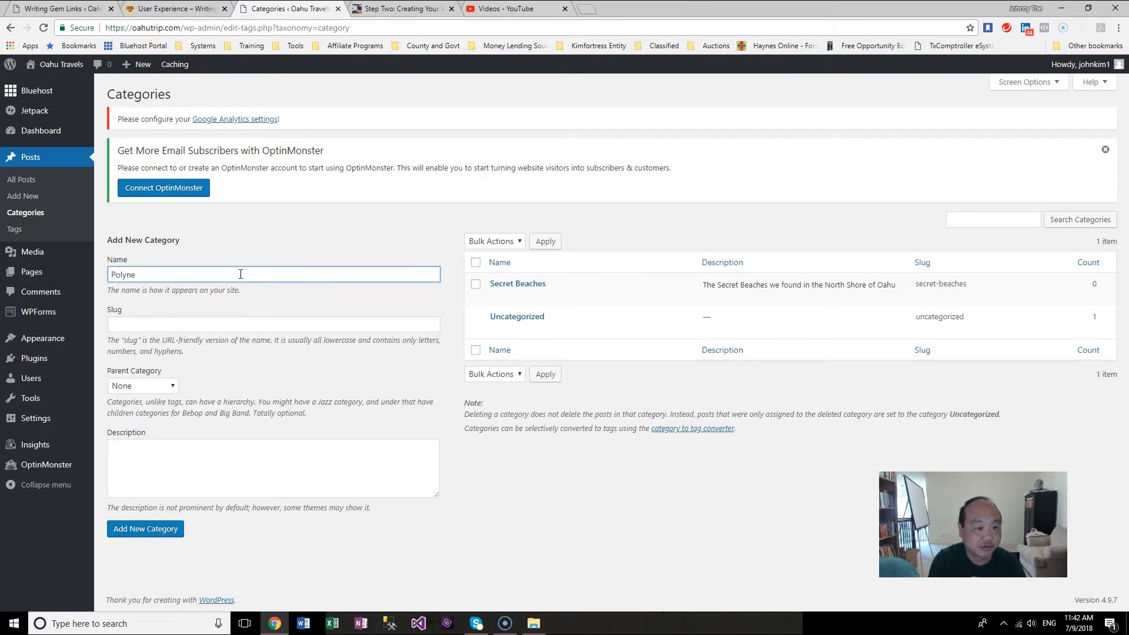
type("sian Cultural Center")
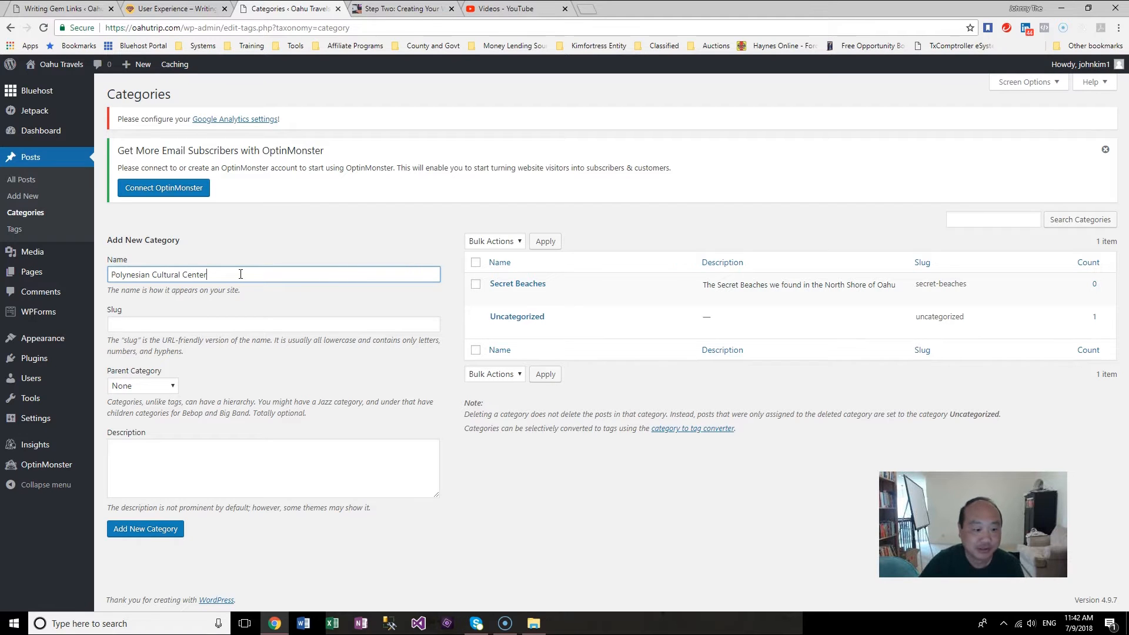
left_click(222, 328)
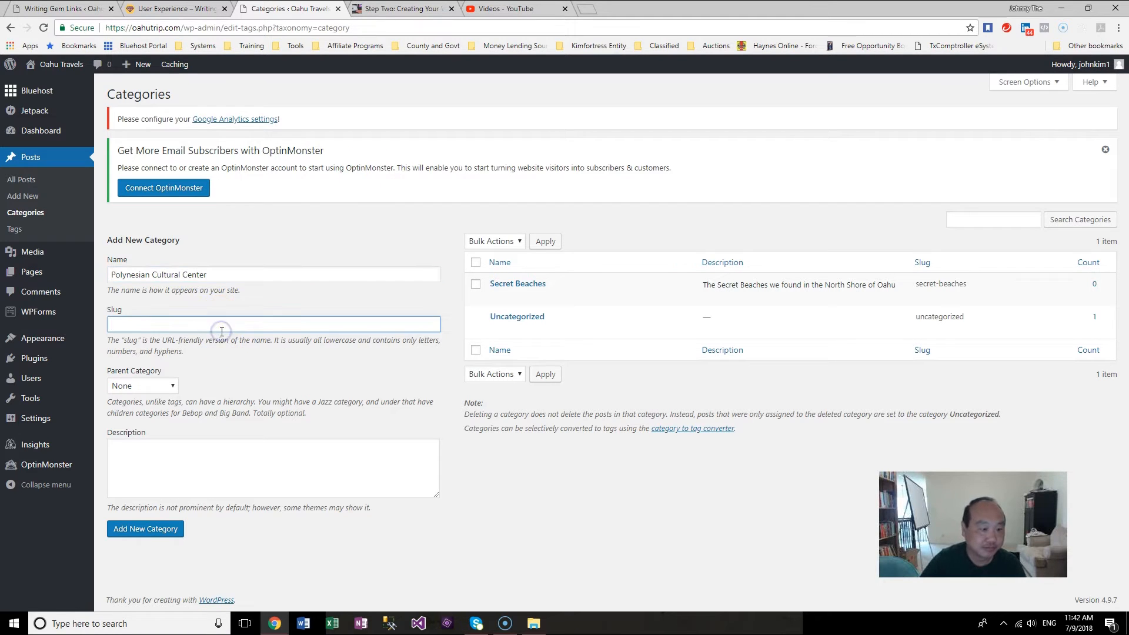
type("poly")
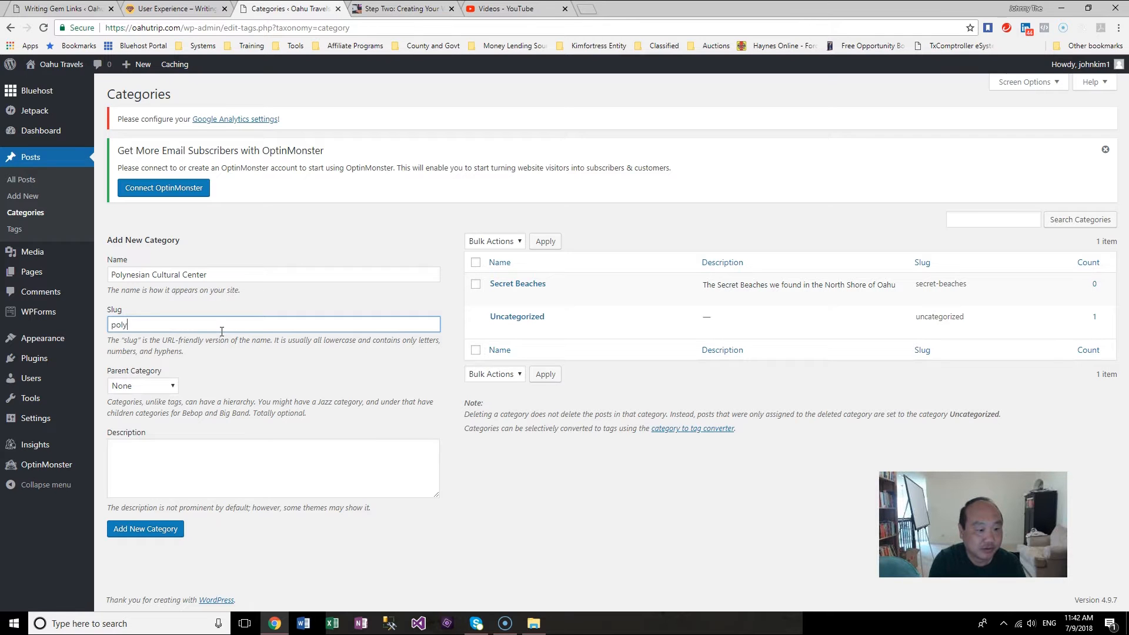
type("nesian-culture")
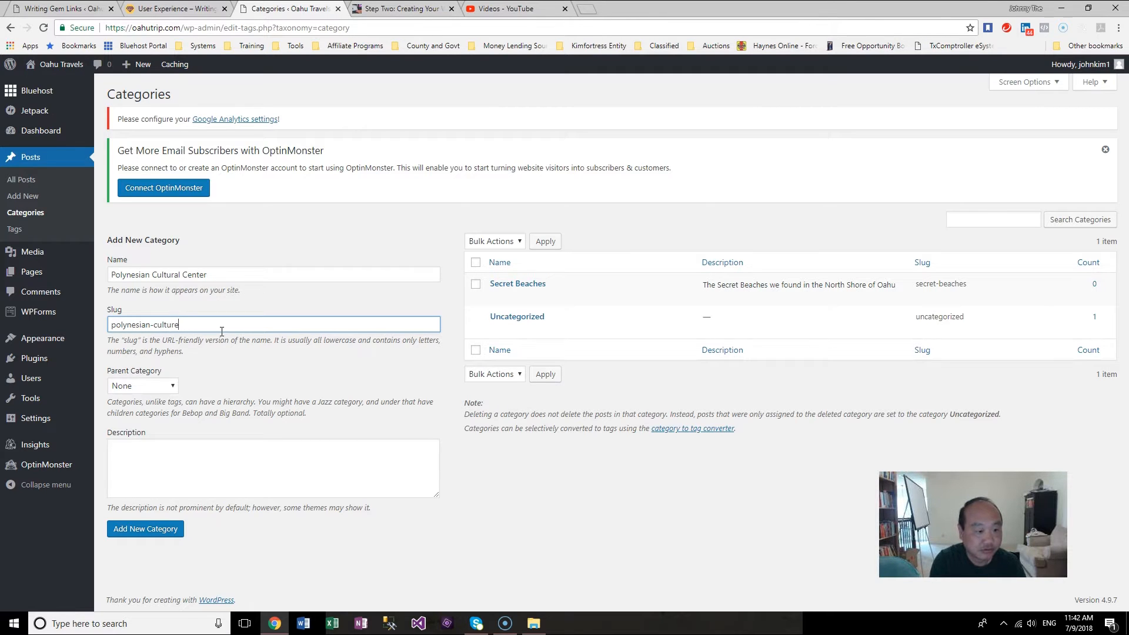
type("- c")
type("cn")
type("enter")
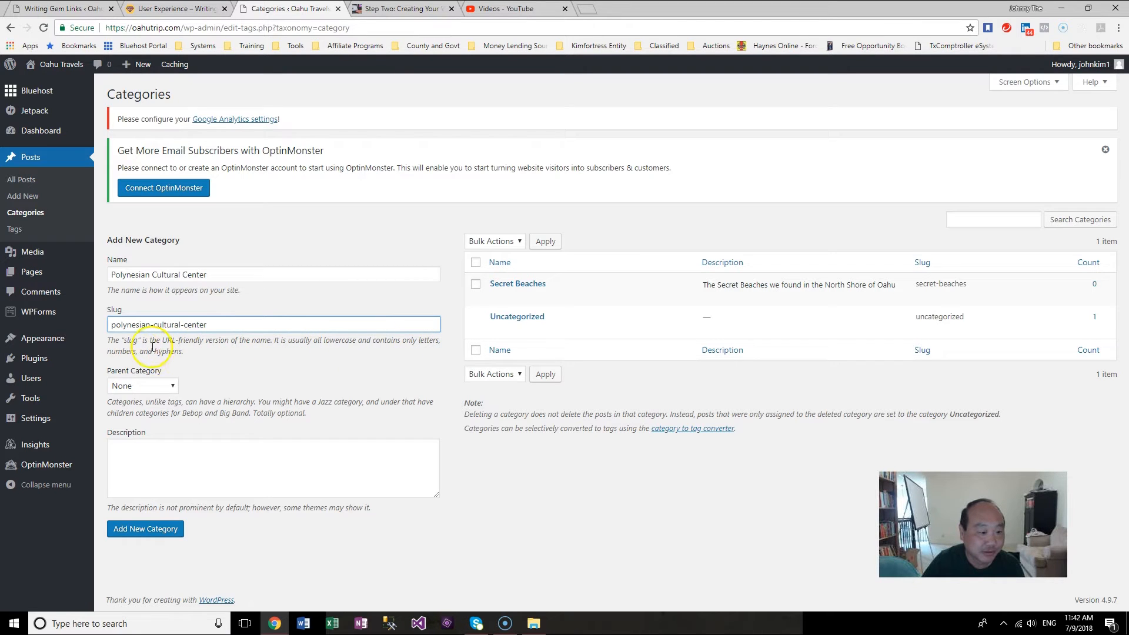
Step: Begin the Polynesian Cultural Center category description with "The tour that we took was a must do."
left_click(165, 475)
type("The")
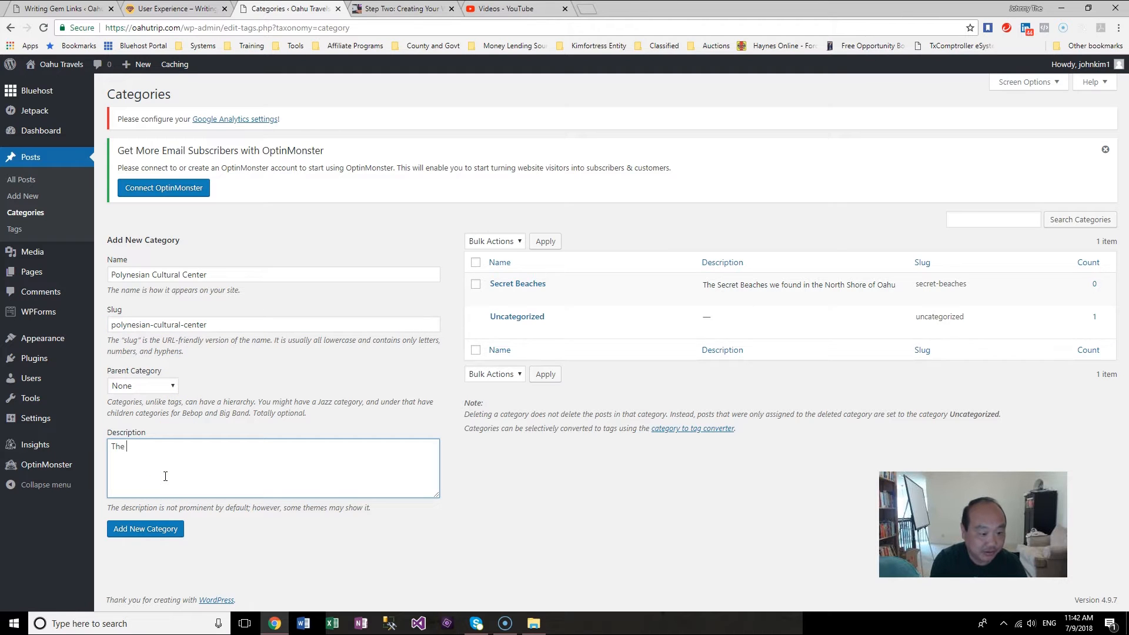
key("BackSpace")
key("BackSpace")
type("Must do this w")
type("he4n")
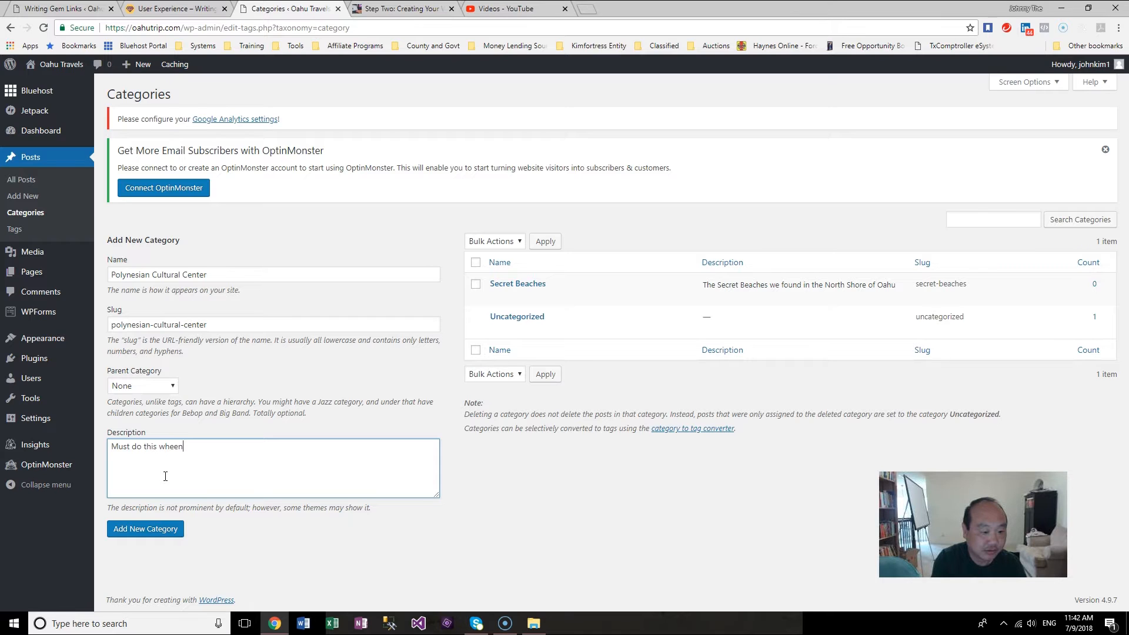
key("BackSpace")
key("BackSpace")
key("BackSpace")
key("BackSpace")
key("BackSpace")
key("BackSpace")
key("BackSpace")
key("BackSpace")
key("BackSpace")
key("BackSpace")
key("BackSpace")
key("BackSpace")
key("BackSpace")
key("BackSpace")
key("BackSpace")
type("The tour th")
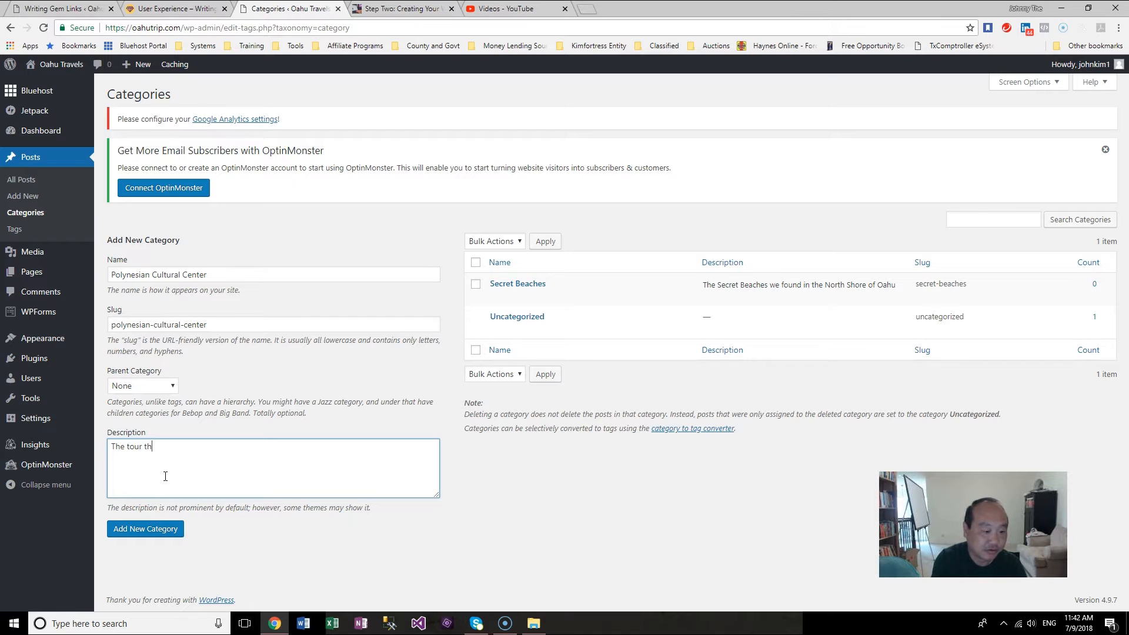
type("at we took was a must do.")
Step: Insert "Polynesian" before "tour" in the category description
left_click(124, 446)
type("Pl")
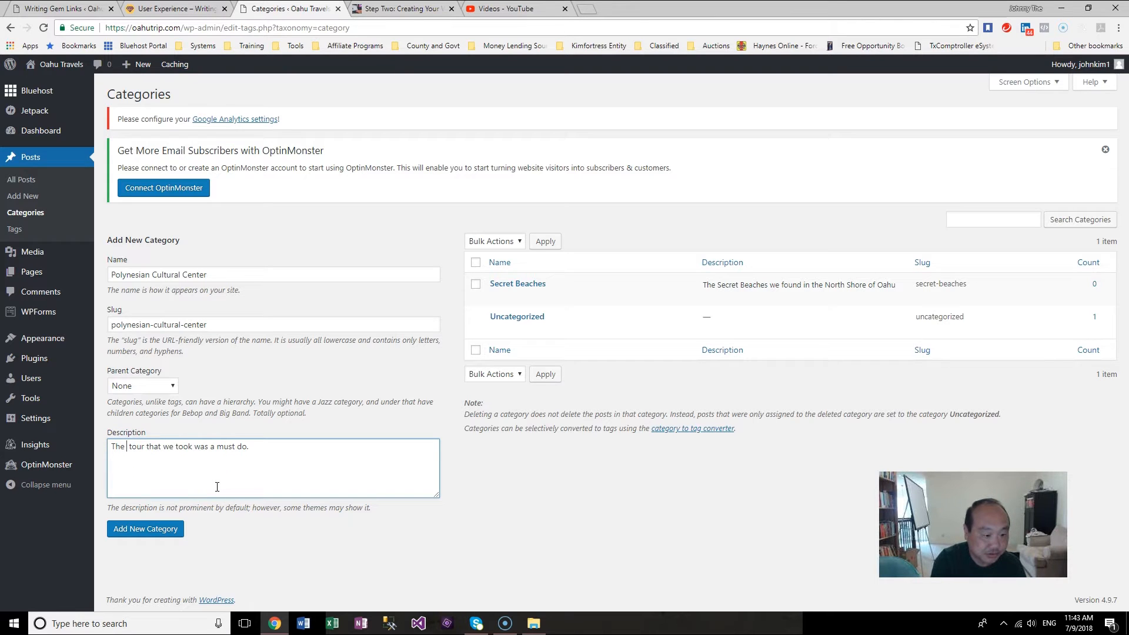
key("BackSpace")
type("olynesia")
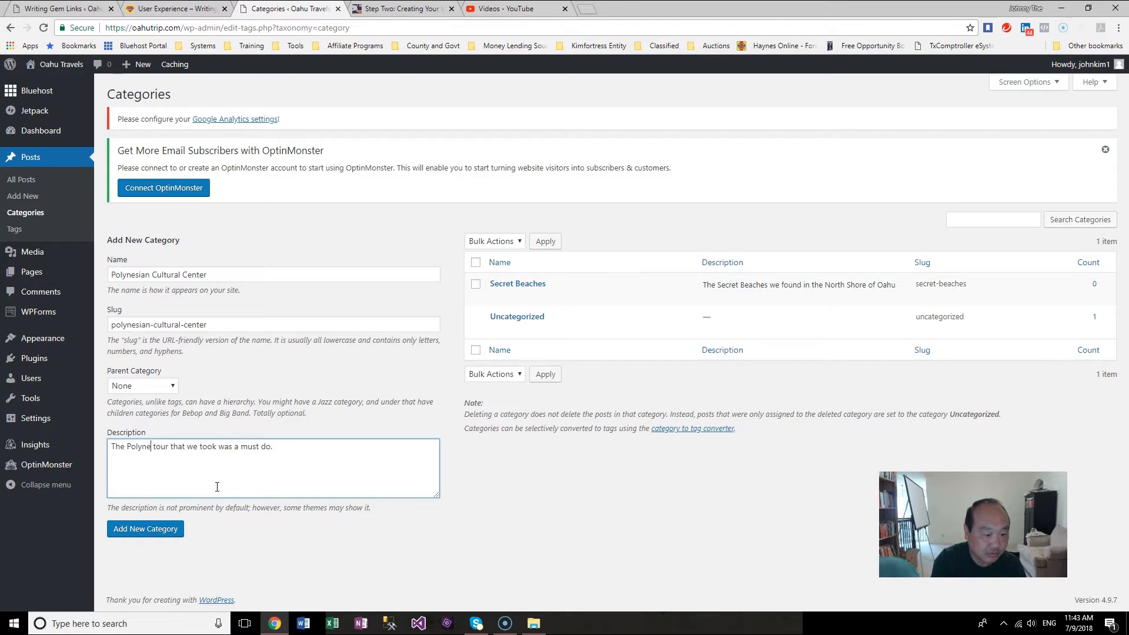
type("n")
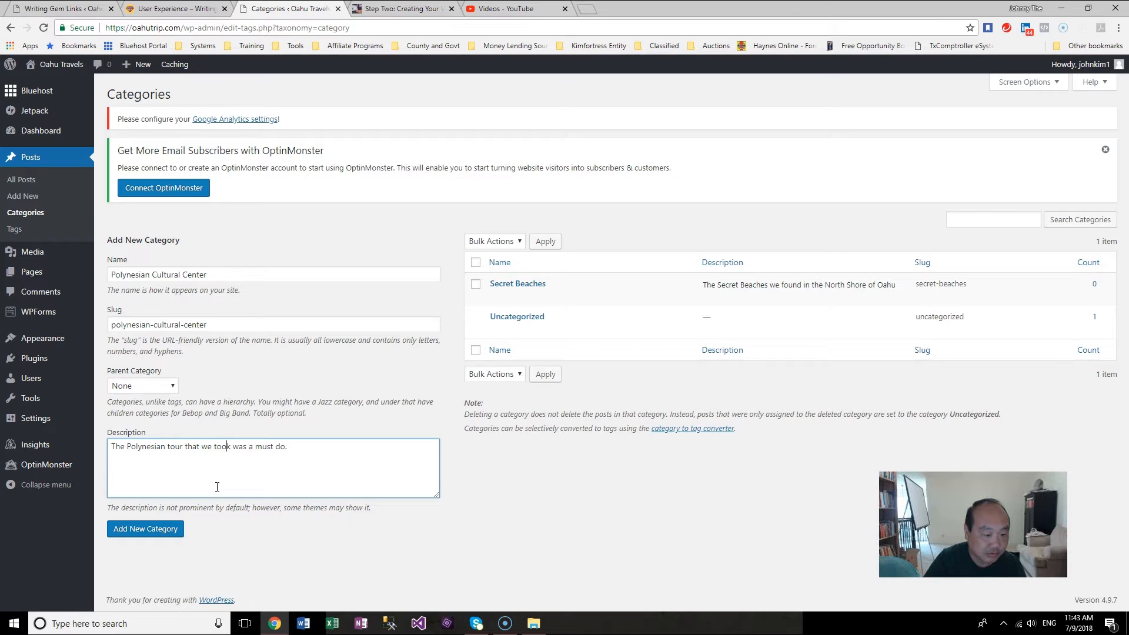
type("of the di")
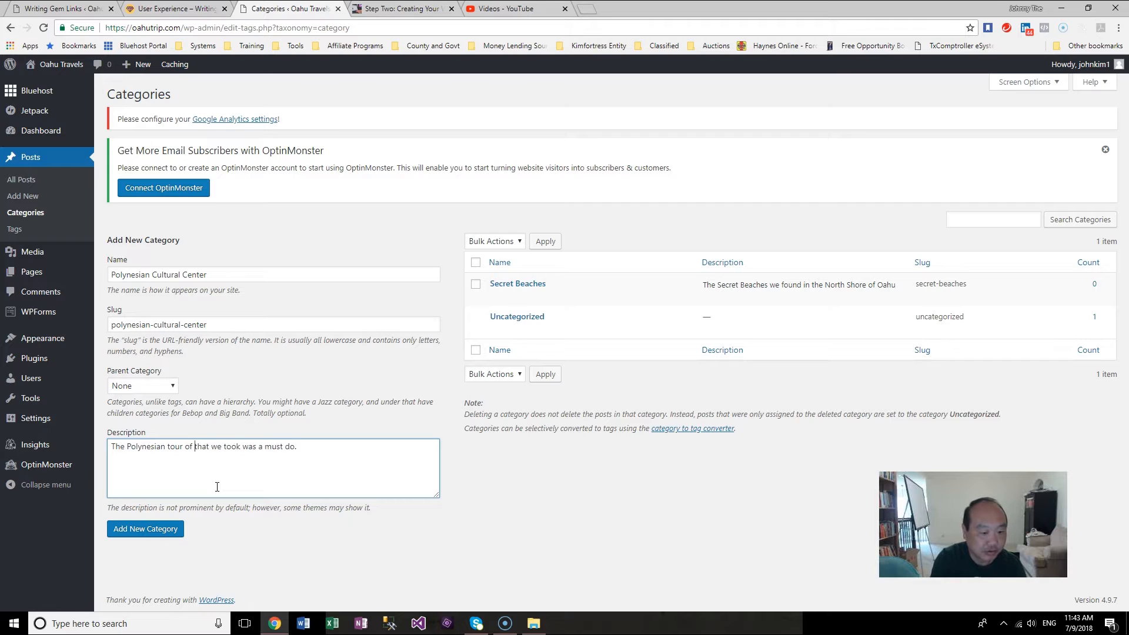
type("fferenct")
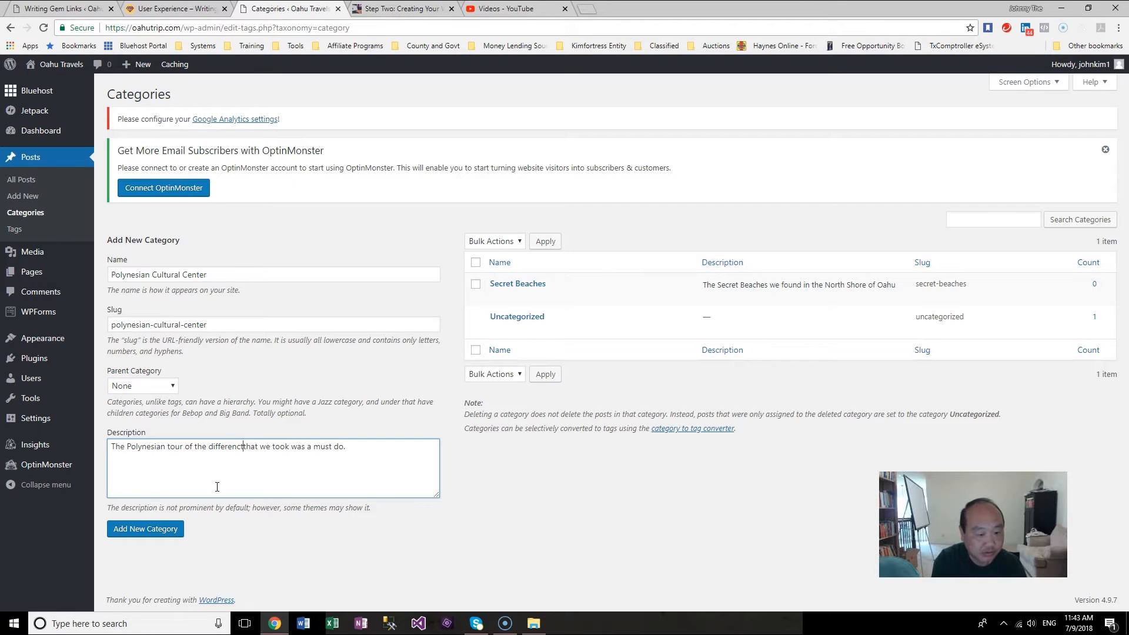
key("BackSpace")
type("t ")
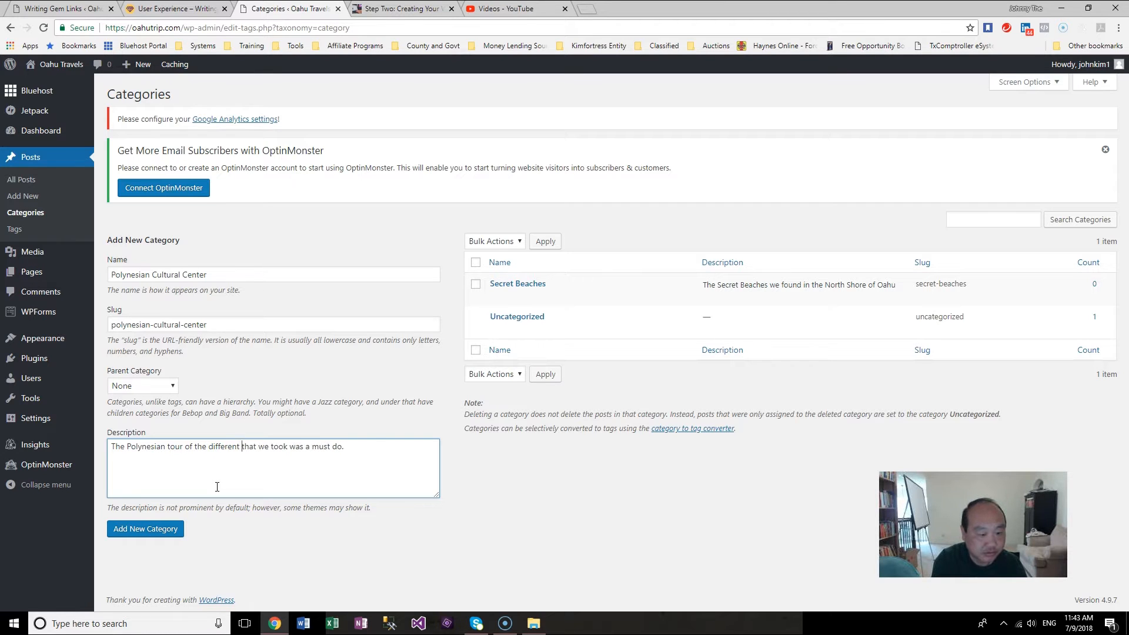
type("Cu")
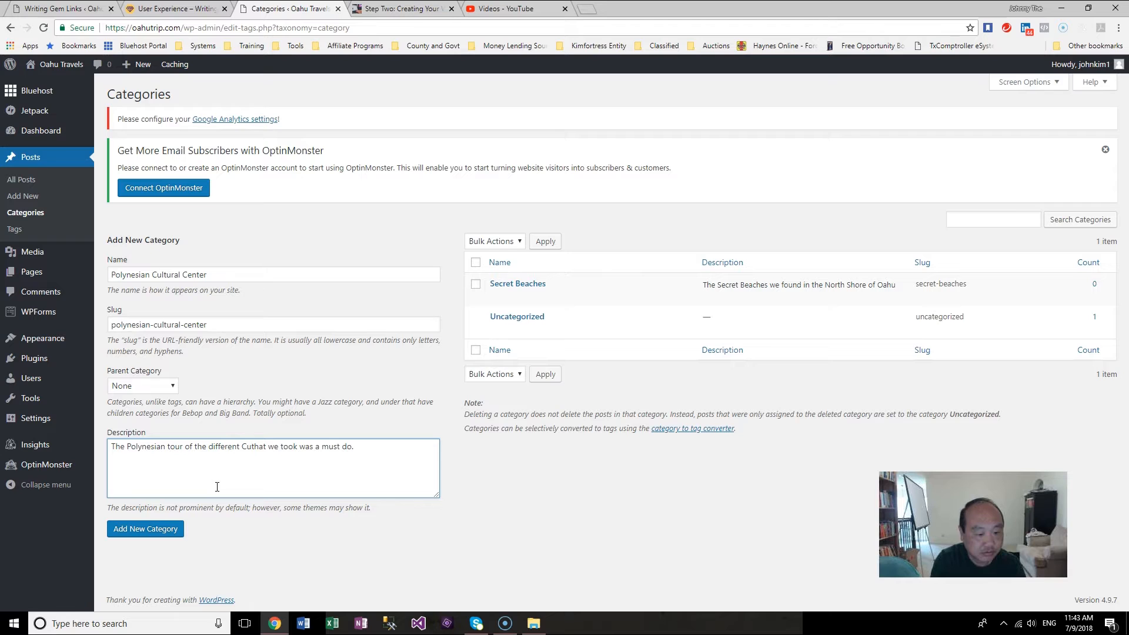
key("BackSpace")
key("BackSpace")
key("BackSpace")
key("BackSpace")
key("BackSpace")
key("BackSpace")
key("BackSpace")
key("BackSpace")
key("BackSpace")
key("BackSpace")
key("BackSpace")
key("BackSpace")
key("BackSpace")
key("BackSpace")
key("BackSpace")
key("BackSpace")
key("BackSpace")
key("BackSpace")
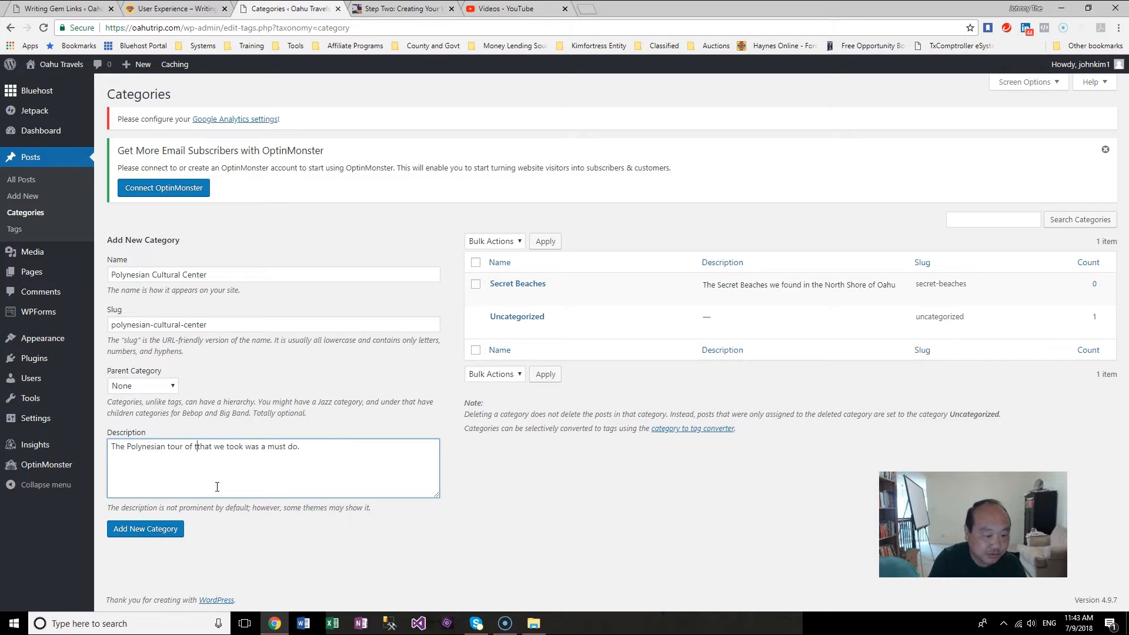
key("BackSpace")
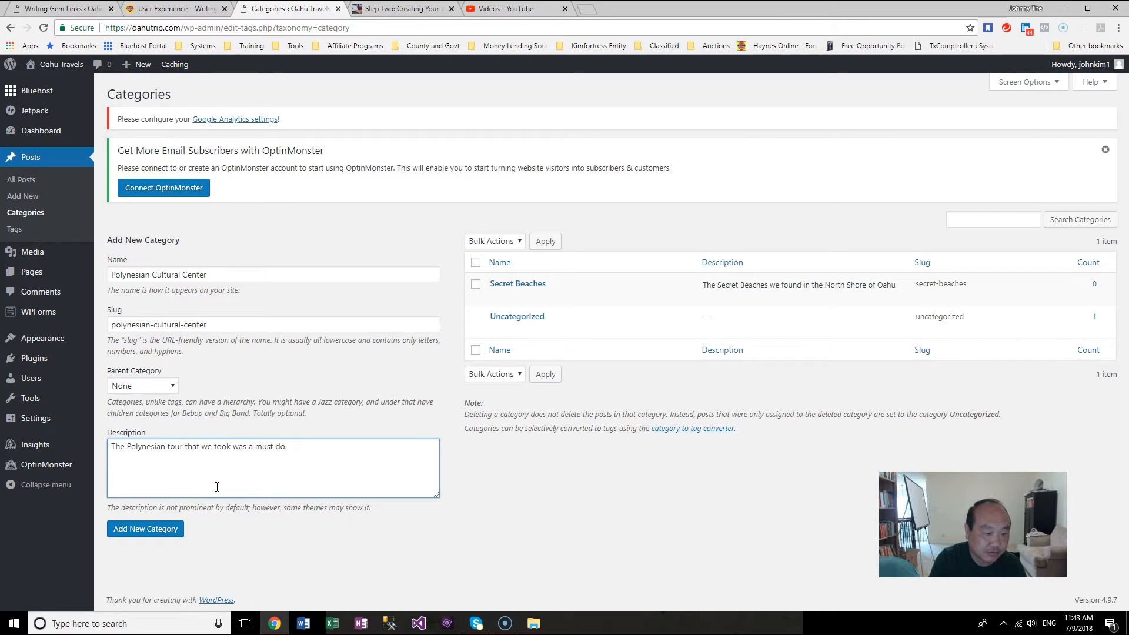
Step: Add a second line "We discovered many different fascinating cultures." to the description and add the category
key("Return")
type("We disc")
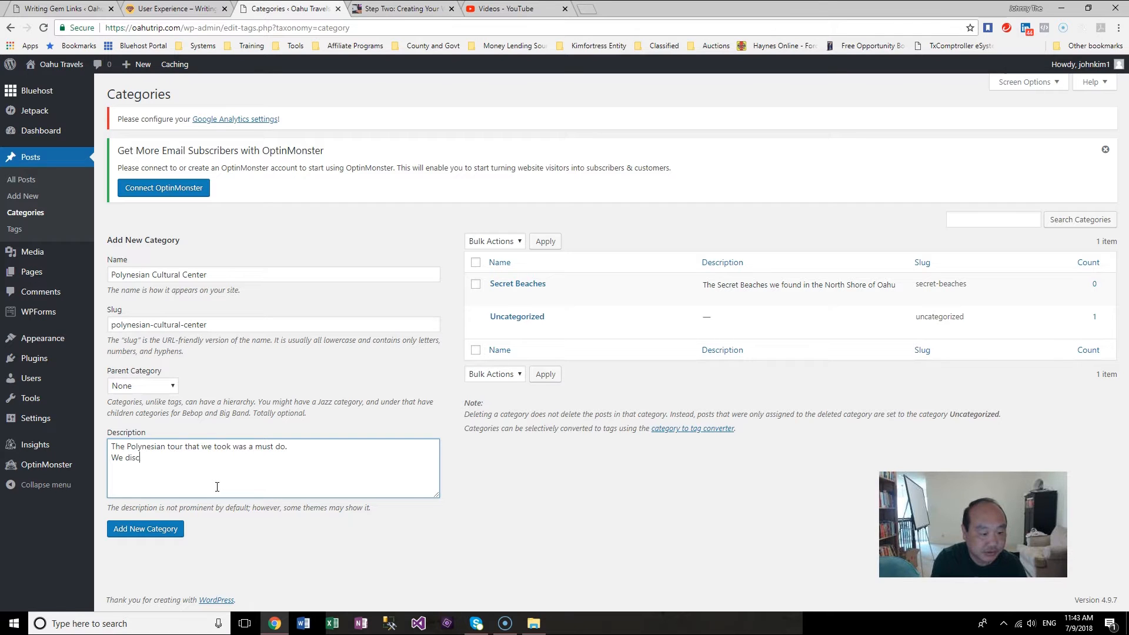
type("overed many different cultures and")
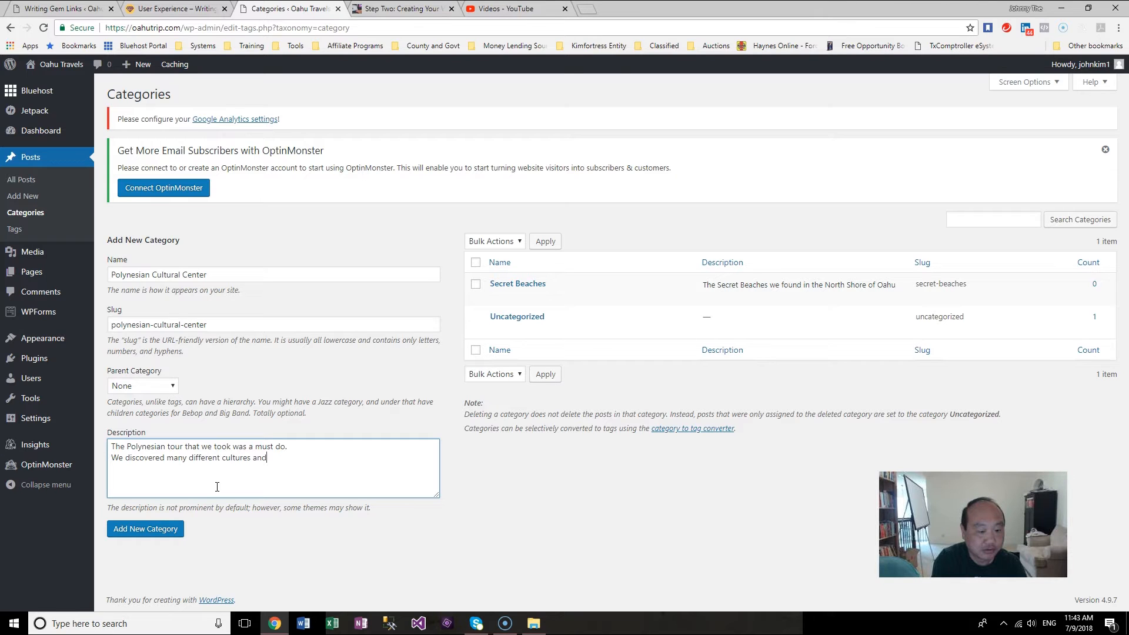
key("BackSpace")
key("BackSpace")
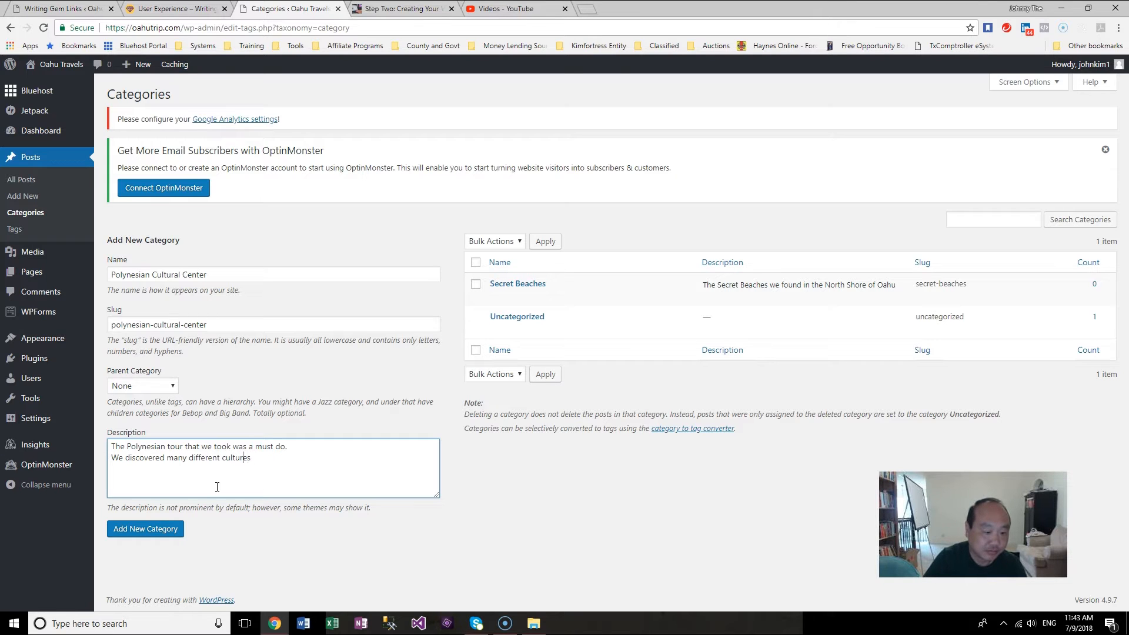
type("fascin")
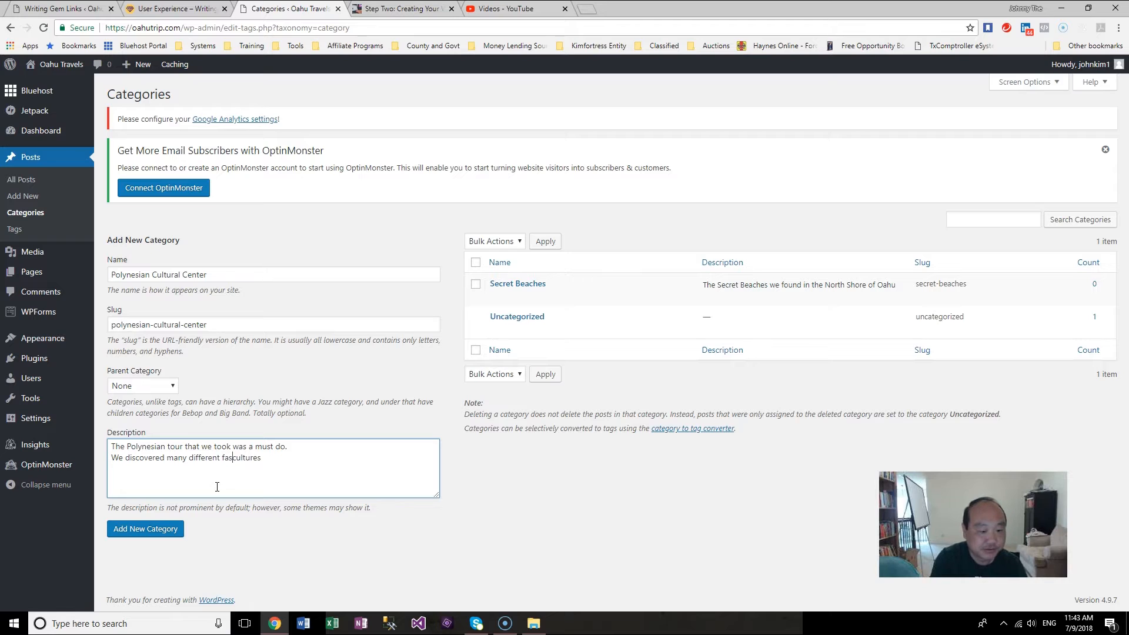
type("ating cultures")
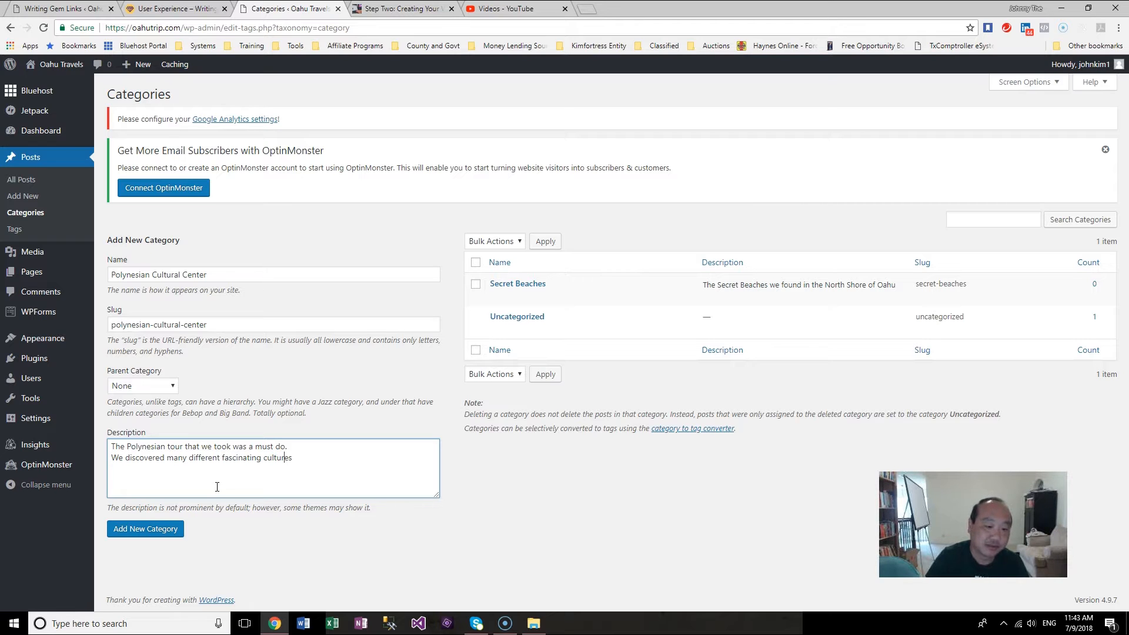
type(".")
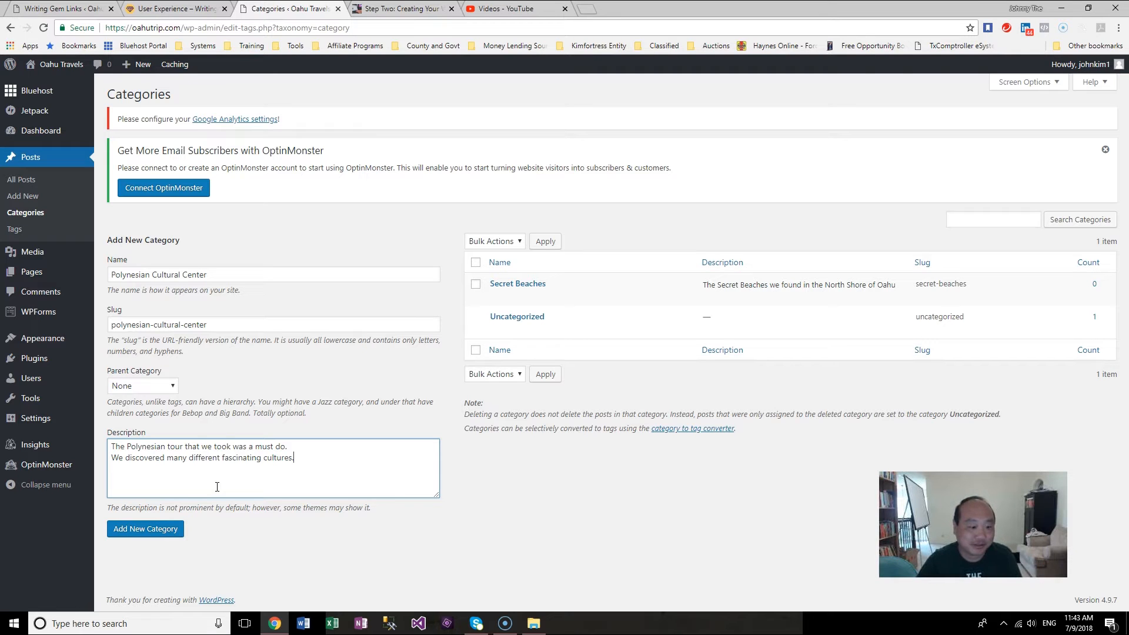
left_click(171, 530)
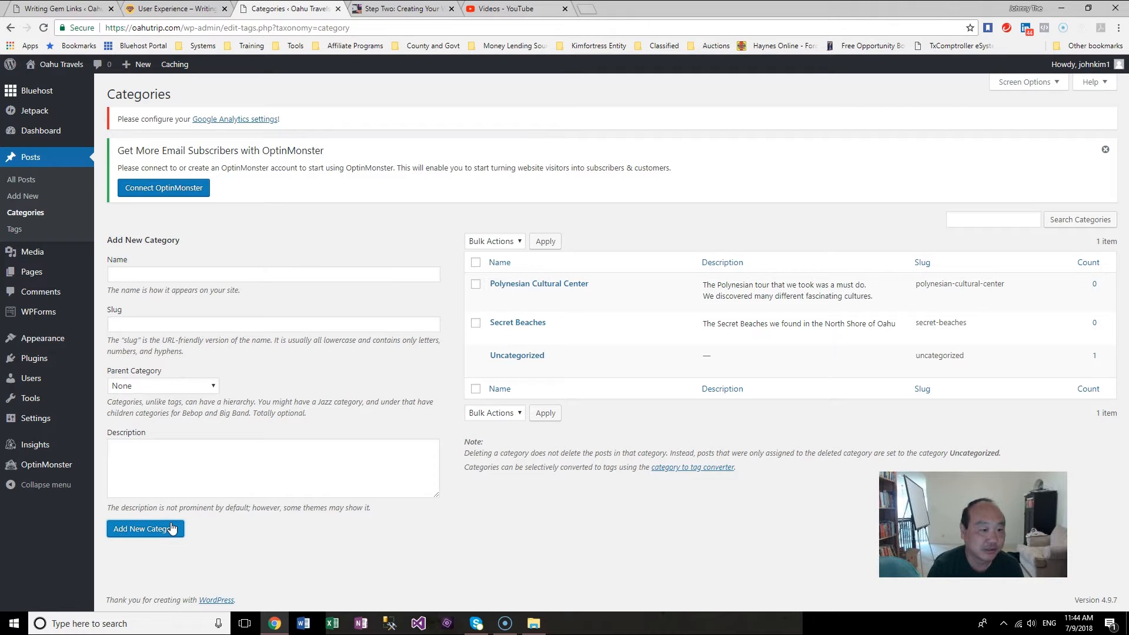
Step: View the live site and browse its Home, Blog, About and Contact pages
left_click(34, 278)
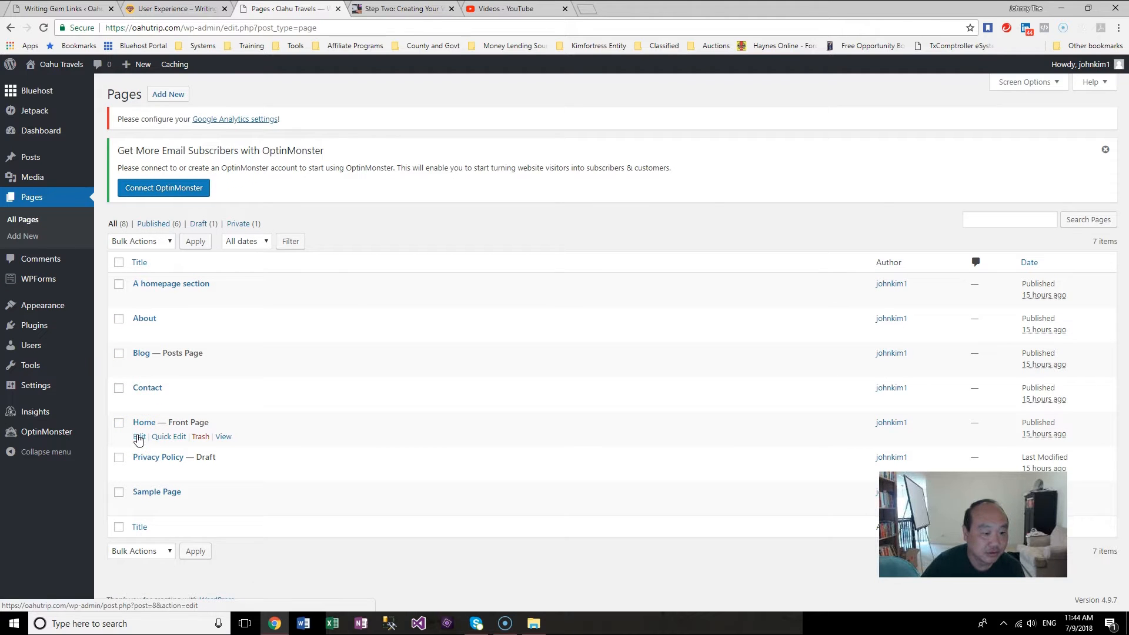
left_click(223, 437)
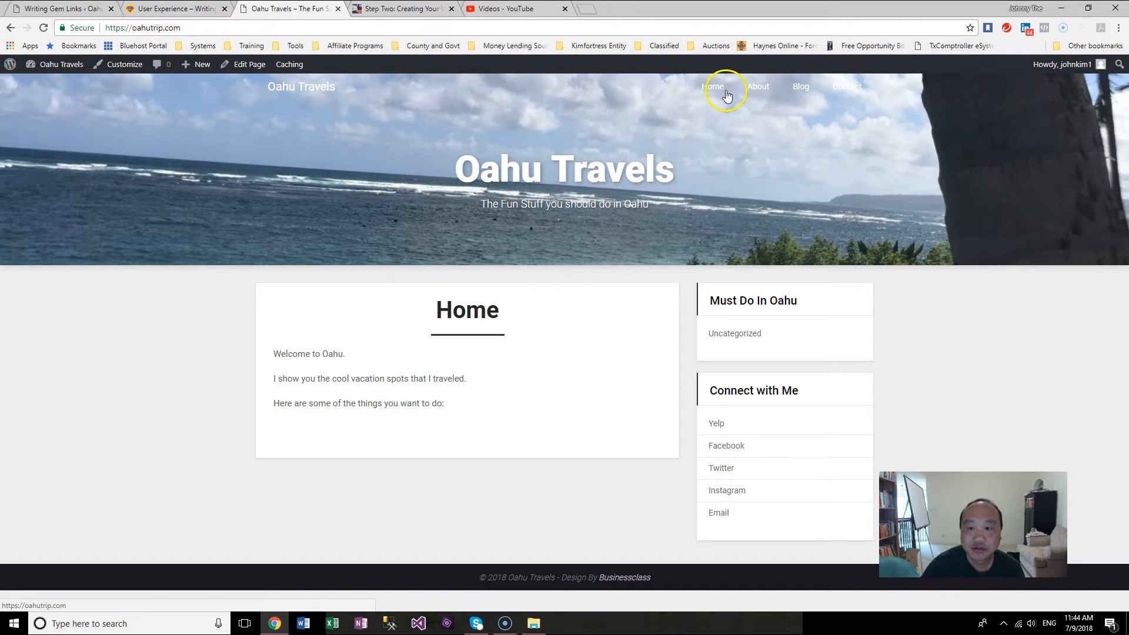
left_click(799, 94)
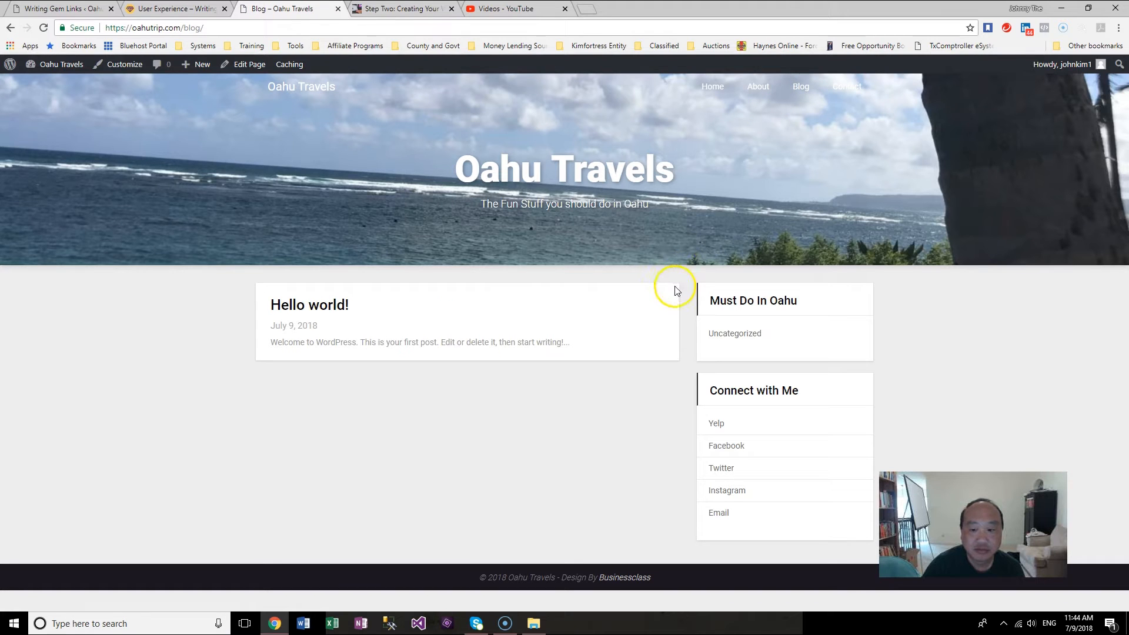
left_click(759, 93)
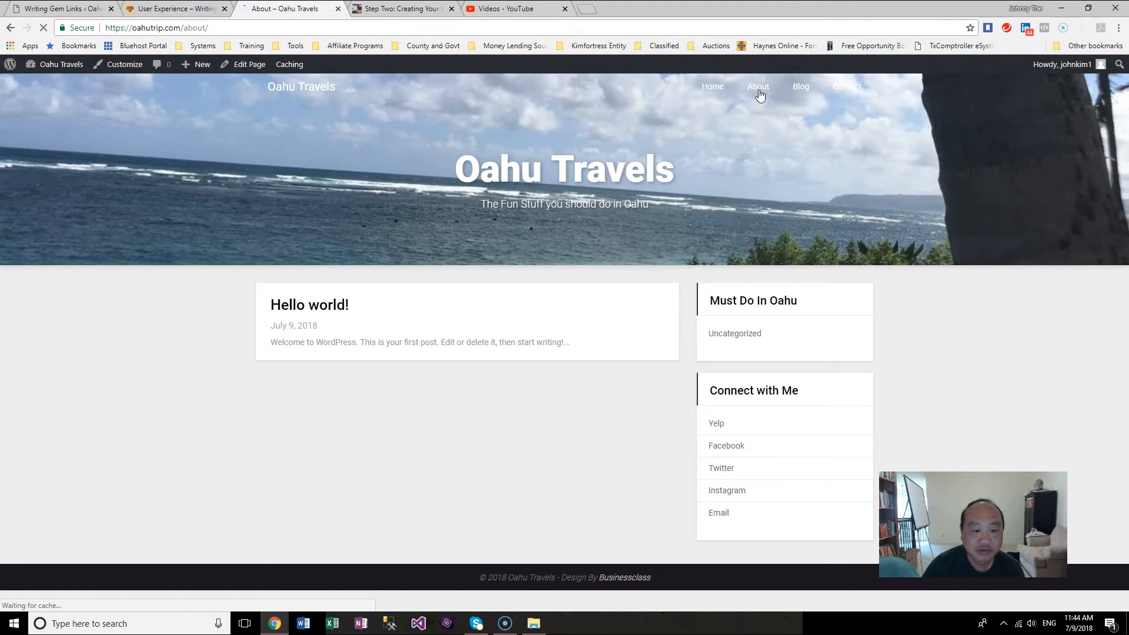
left_click(862, 92)
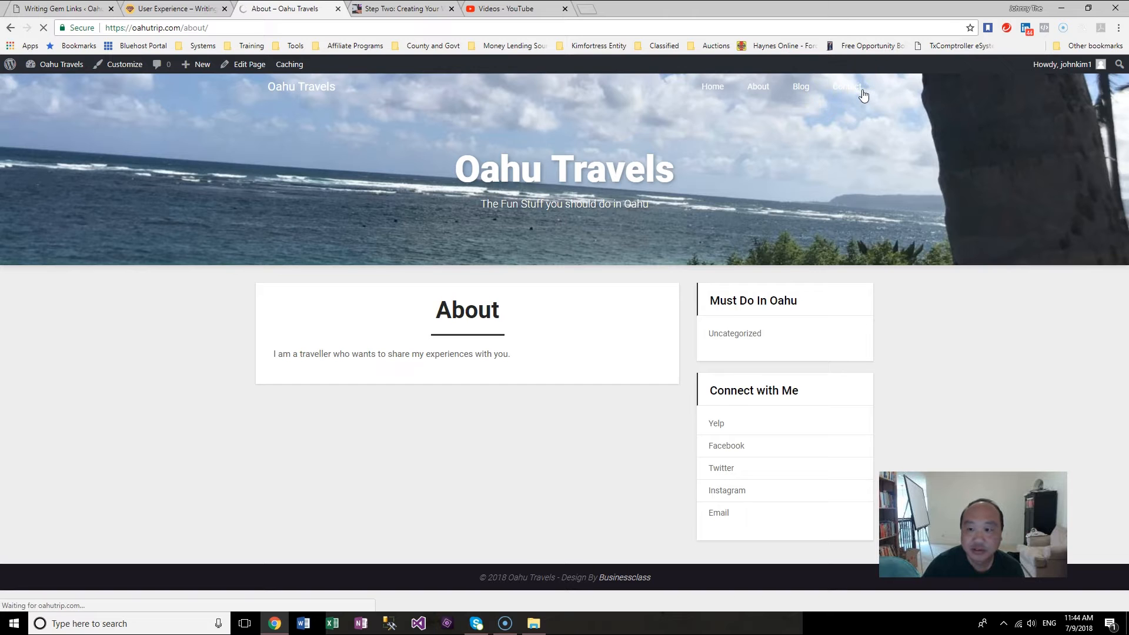
left_click(720, 88)
left_click(124, 66)
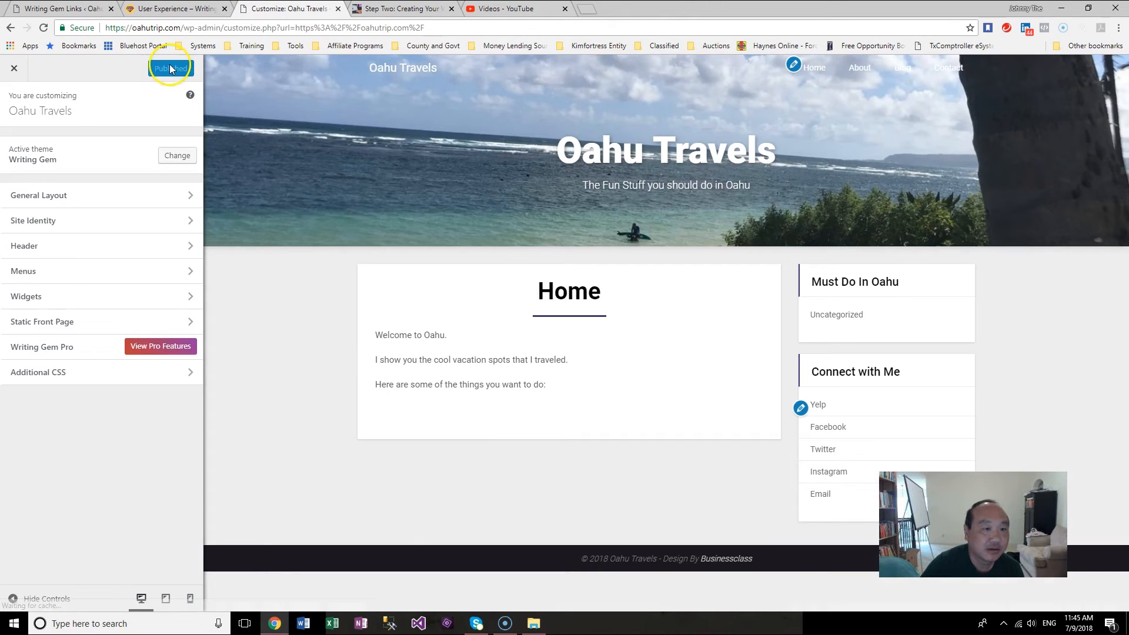
left_click(128, 68)
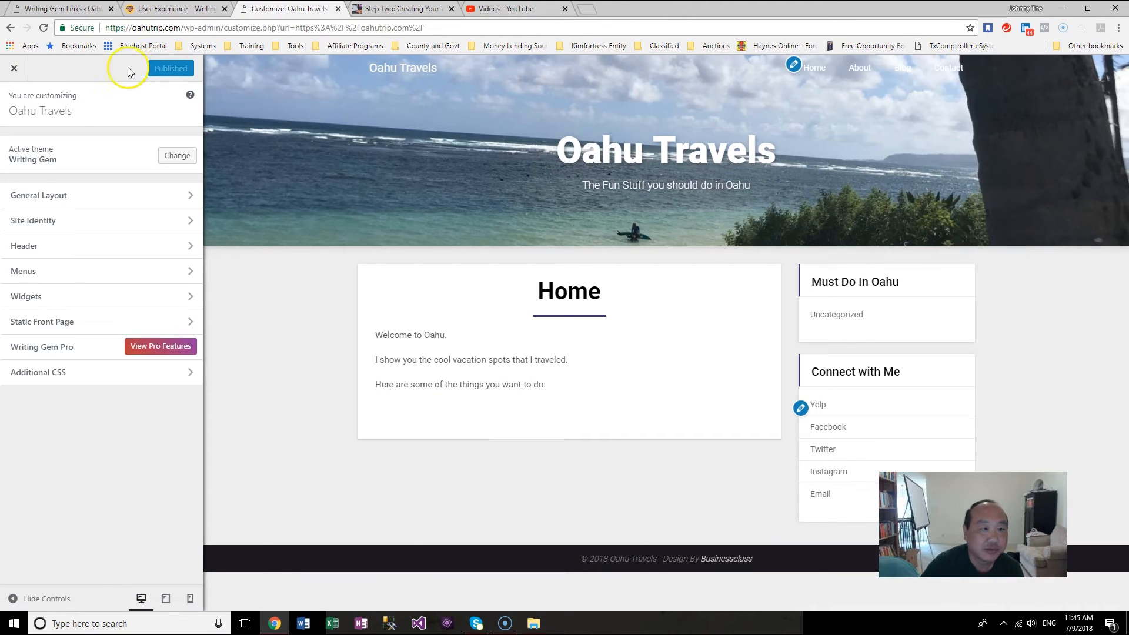
left_click(17, 70)
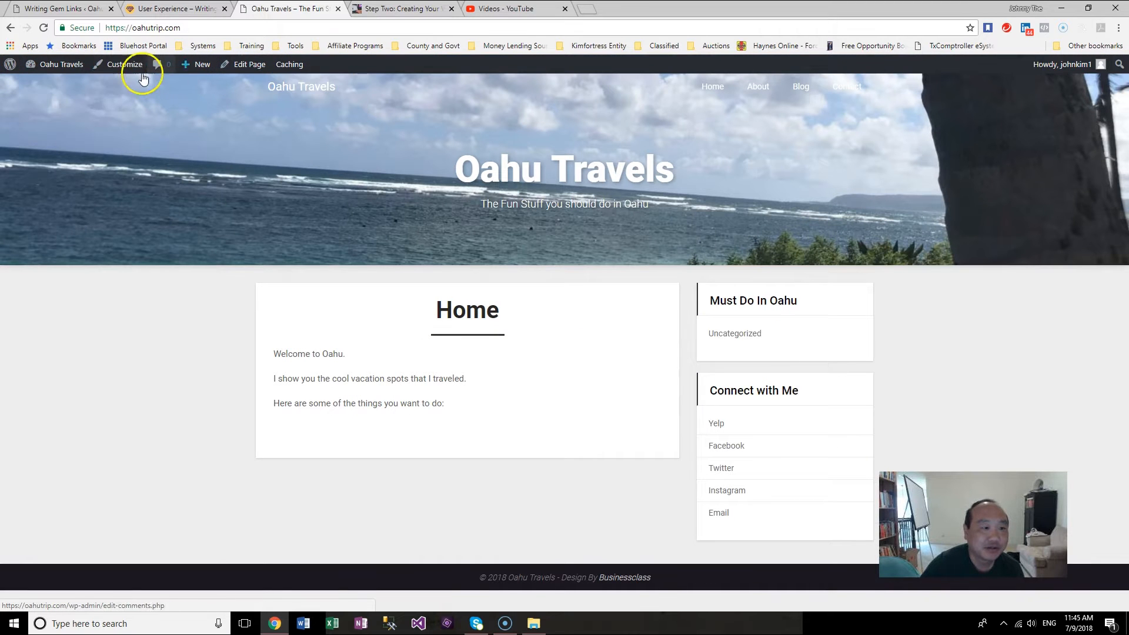
mouse_move(32, 77)
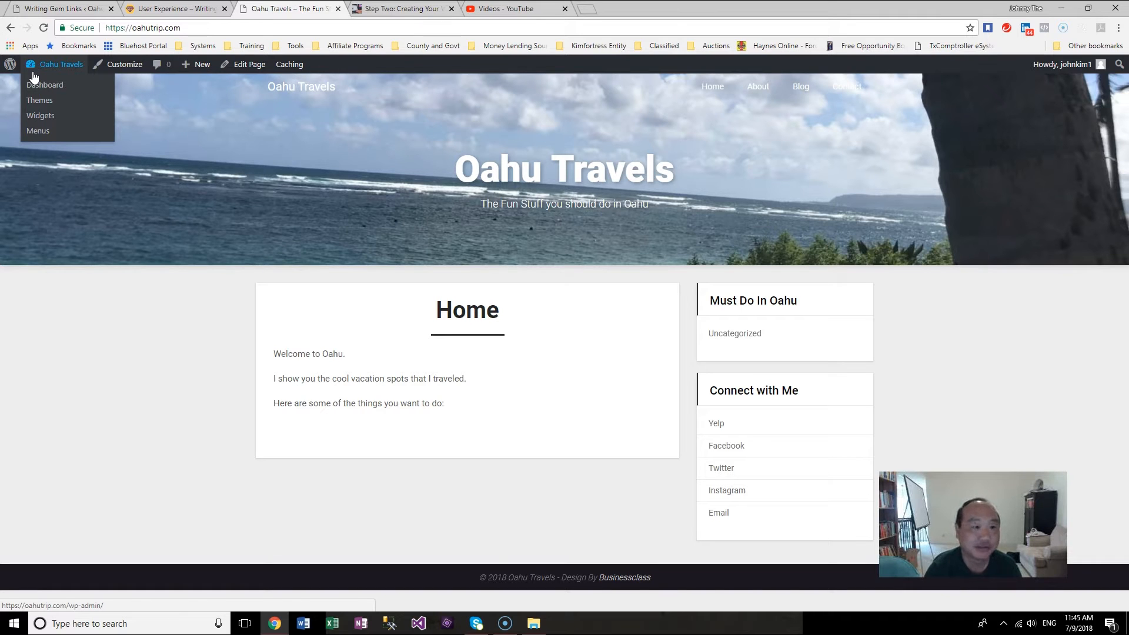
left_click(288, 66)
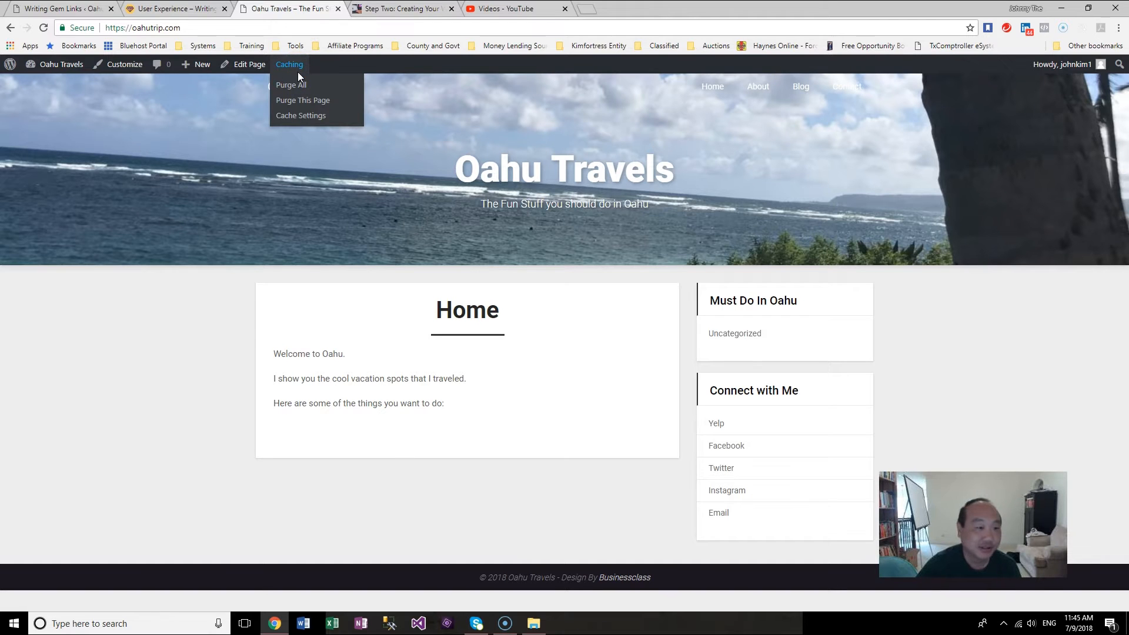
mouse_move(65, 65)
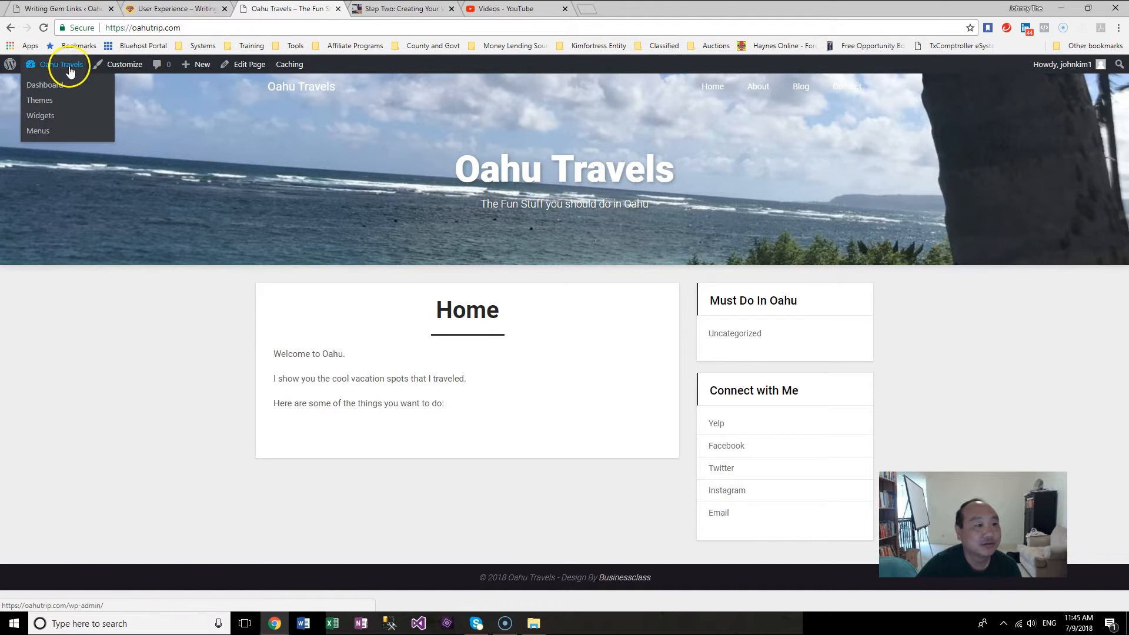
Step: Return to the dashboard and review the Pages list and the General Settings page
left_click(56, 85)
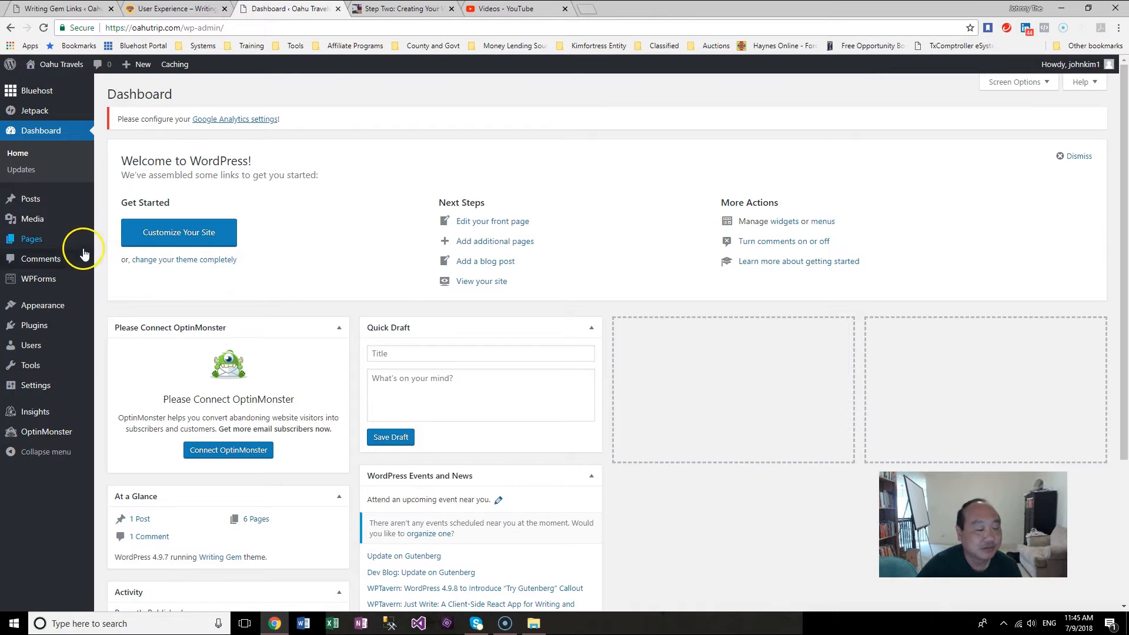
mouse_move(70, 238)
left_click(118, 242)
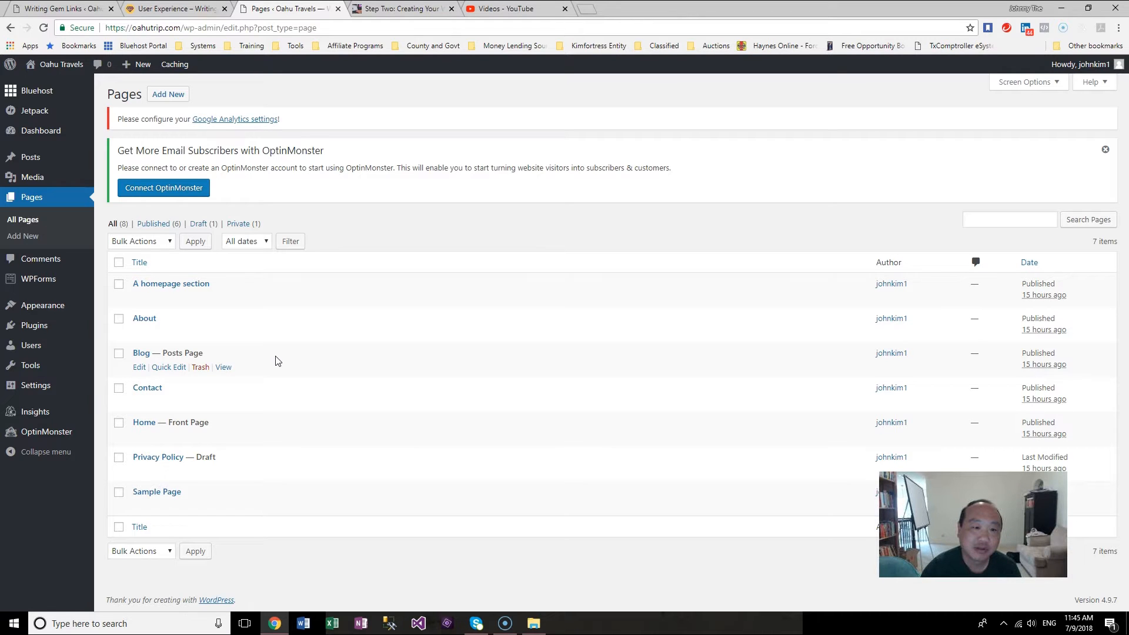
left_click(140, 387)
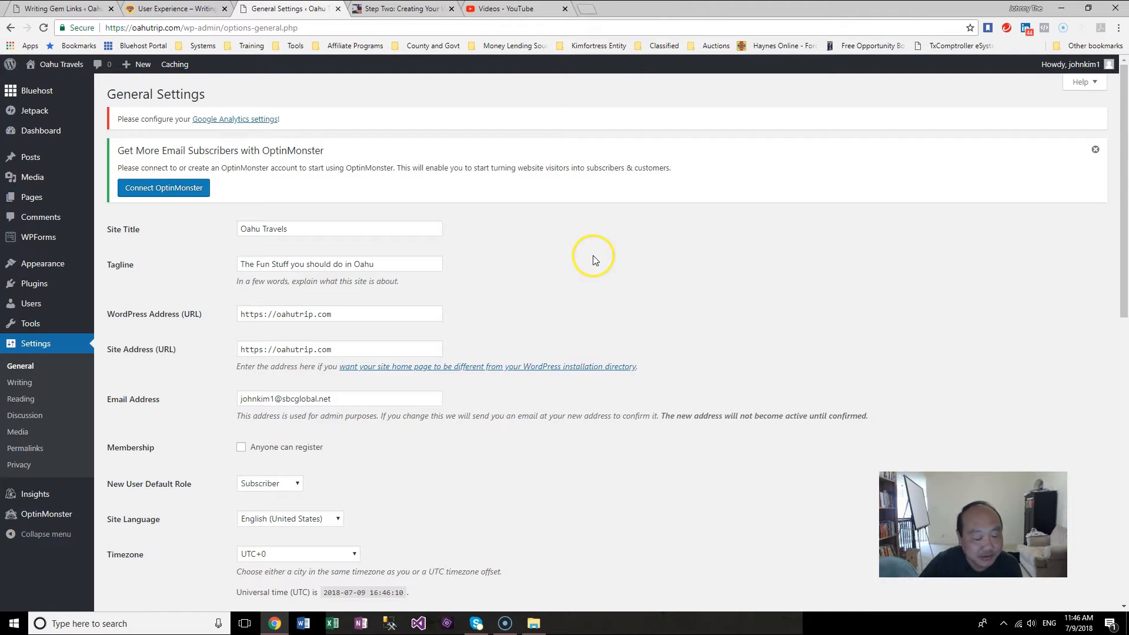
scroll(593, 258, "down", 5)
scroll(594, 263, "up", 4)
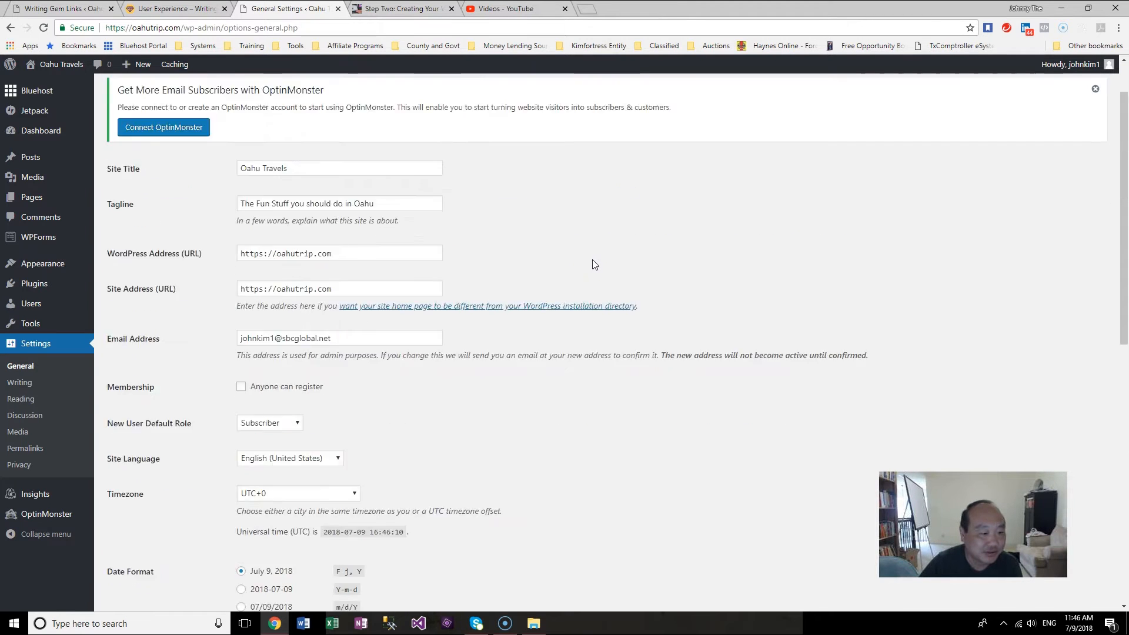
scroll(593, 264, "up", 1)
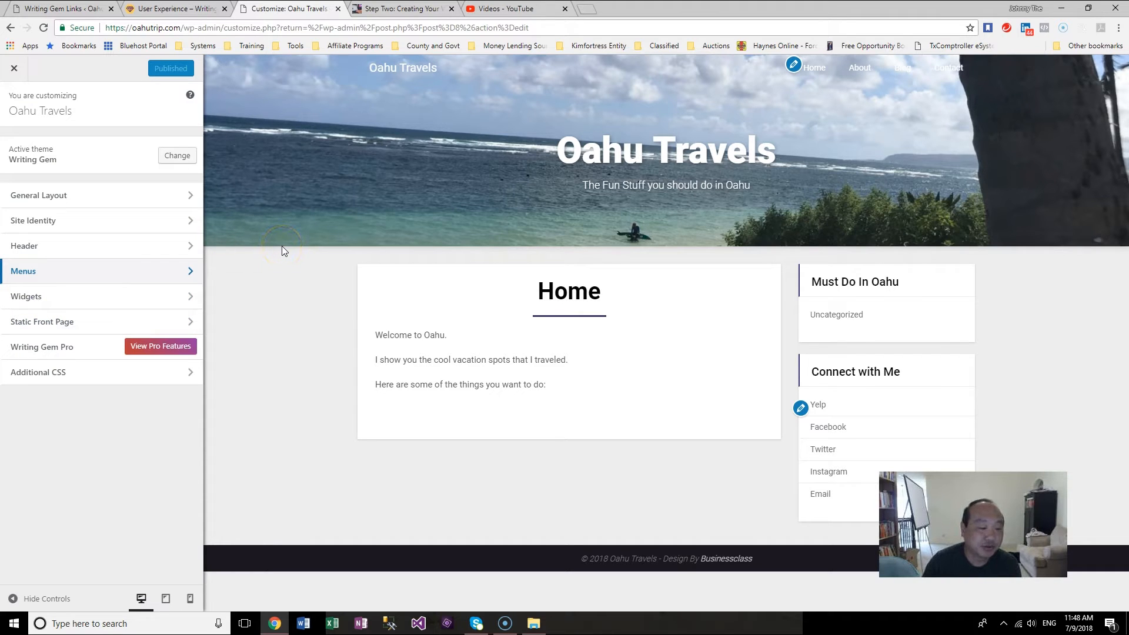
left_click(147, 325)
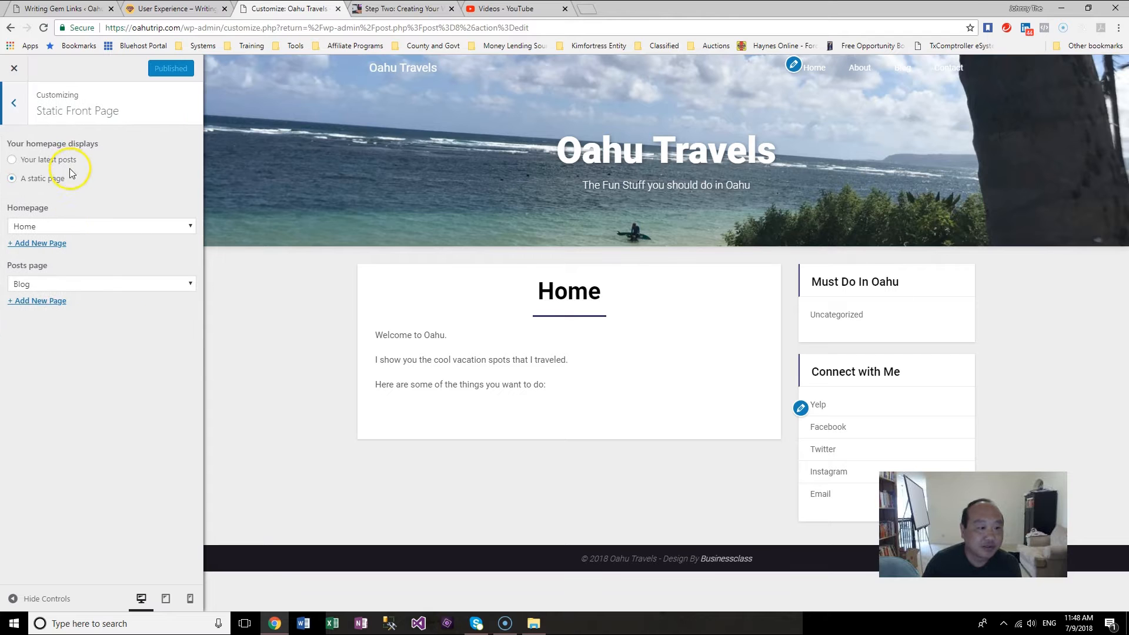
left_click(44, 159)
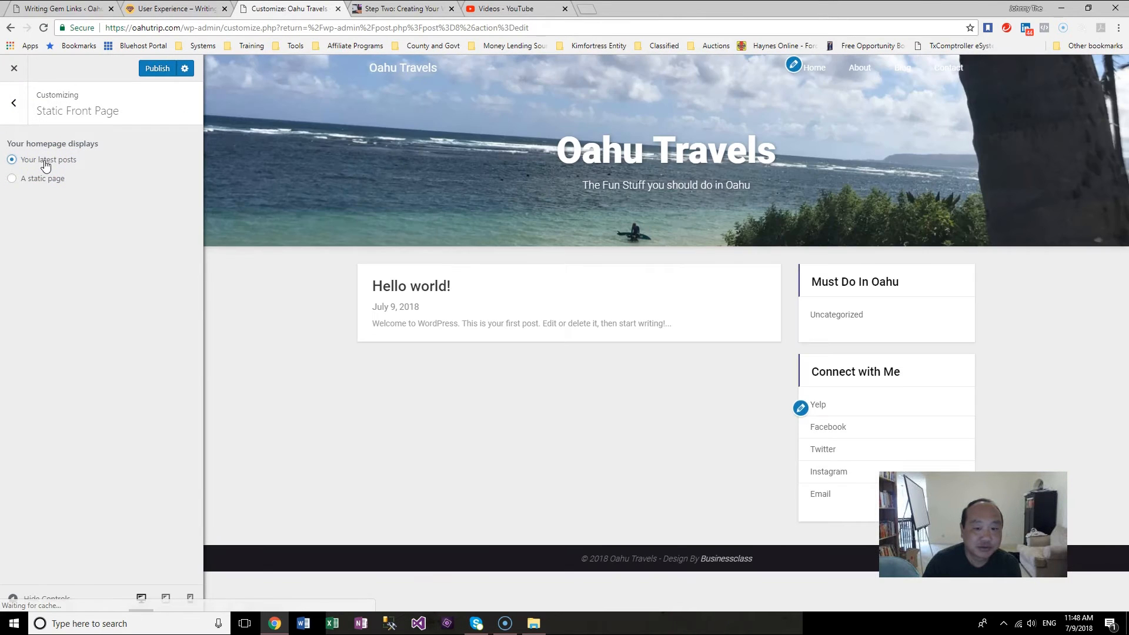
left_click(36, 178)
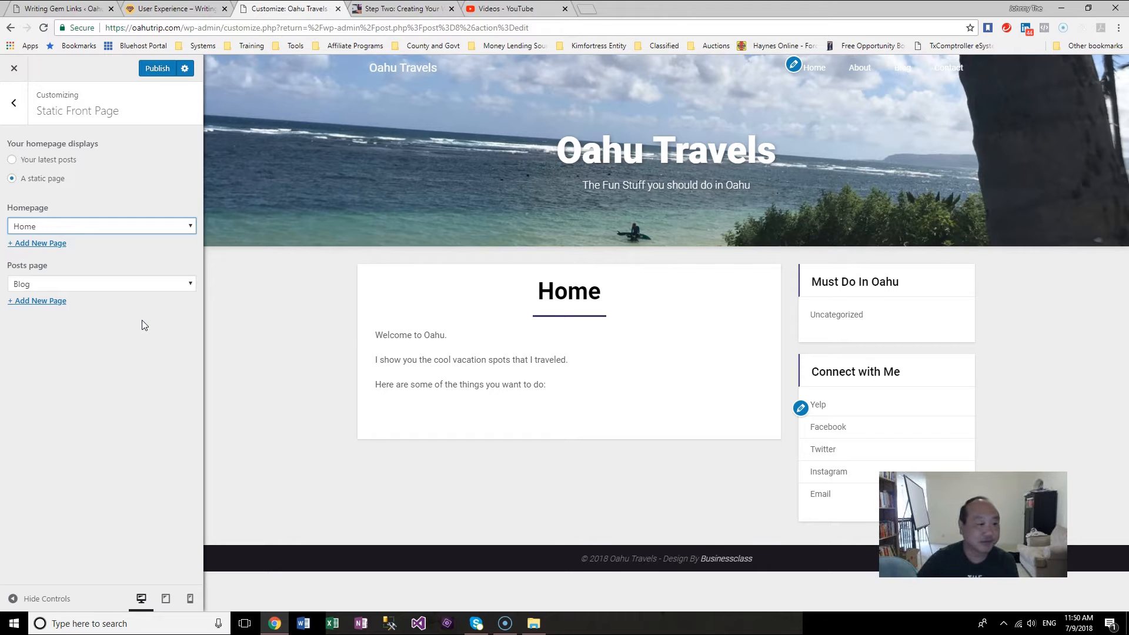
Step: Close the Customizer and open a new empty line after "Welcome to Oahu." on the Home page
left_click(14, 103)
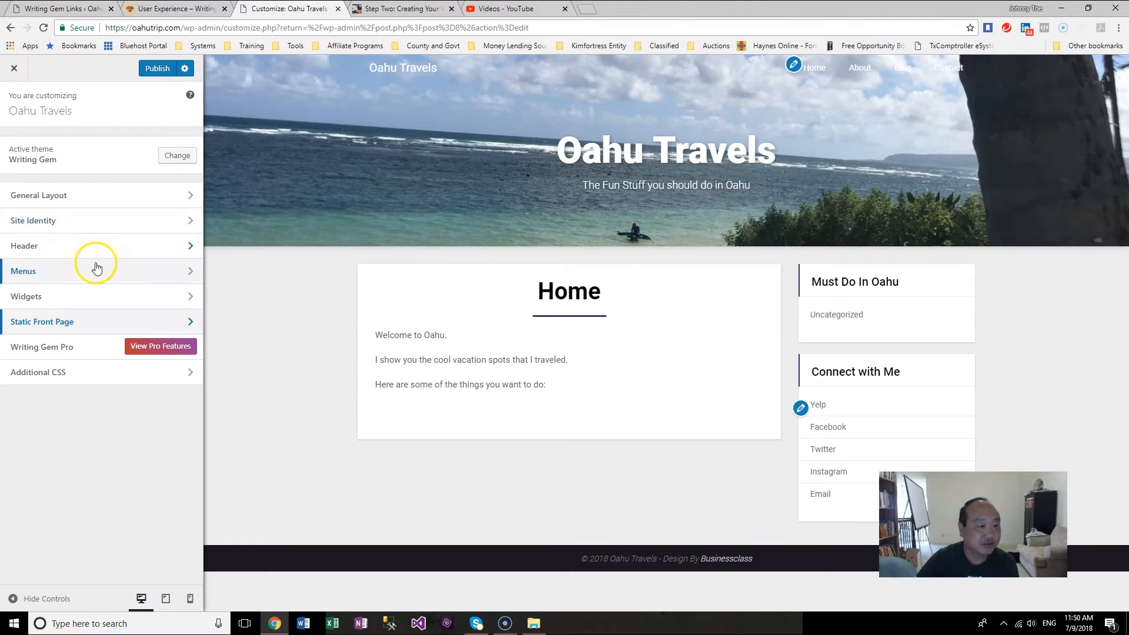
left_click(16, 70)
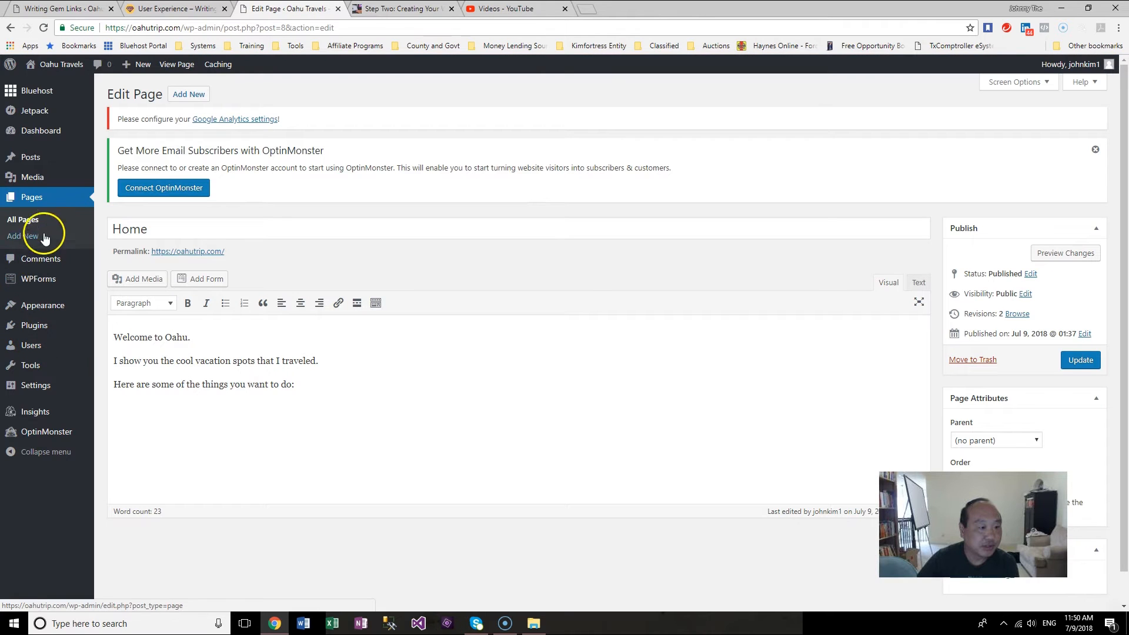
left_click(48, 217)
left_click(140, 437)
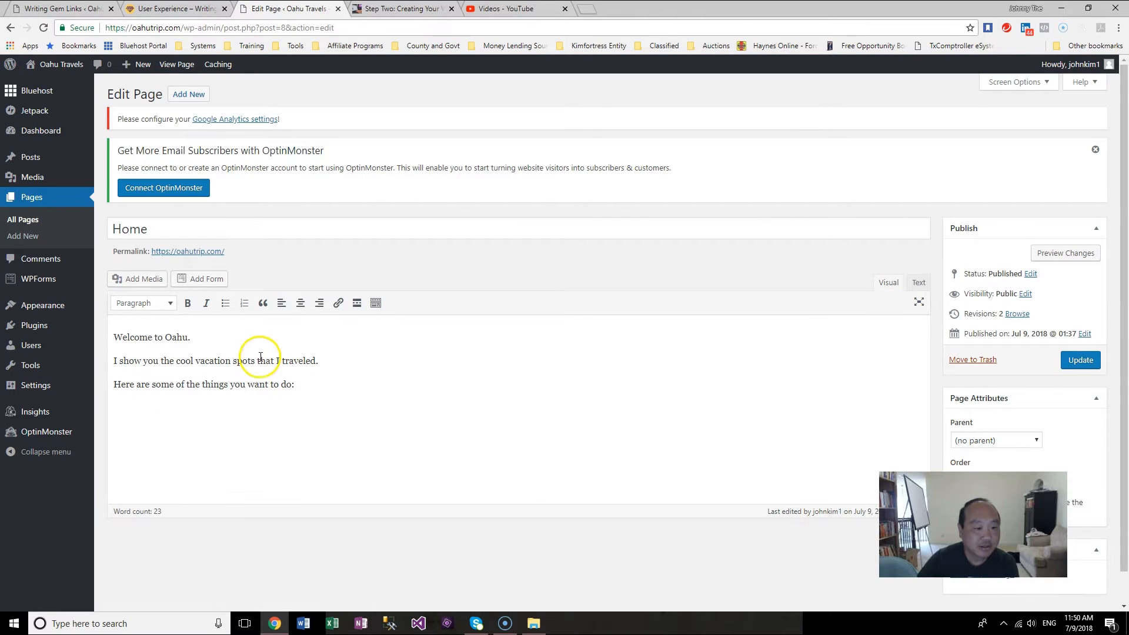
left_click(246, 343)
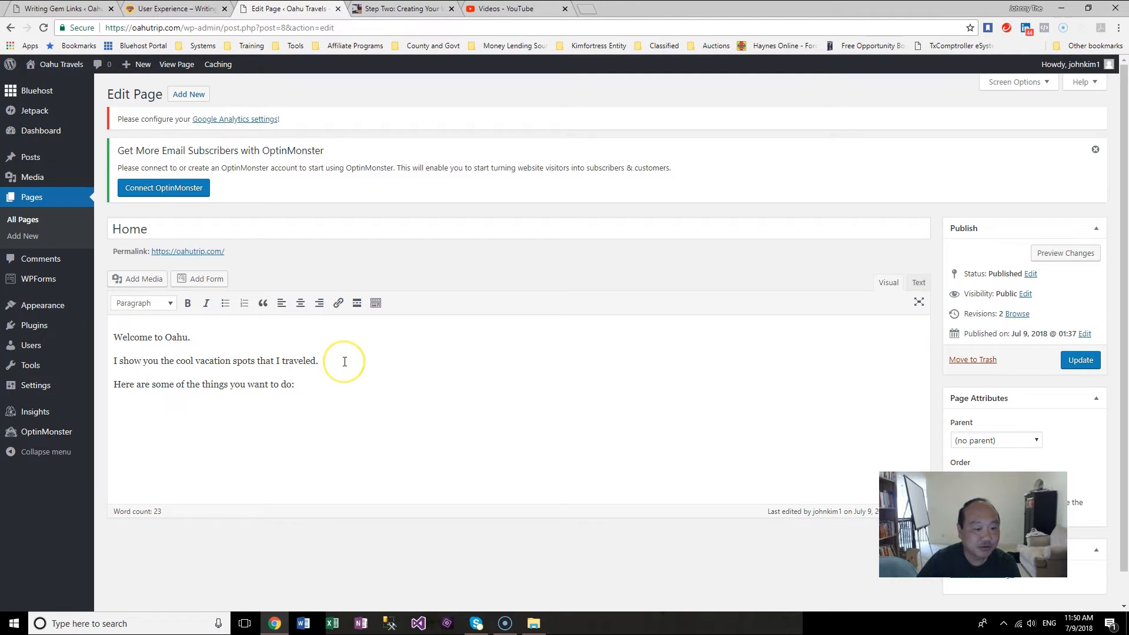
left_click(319, 361)
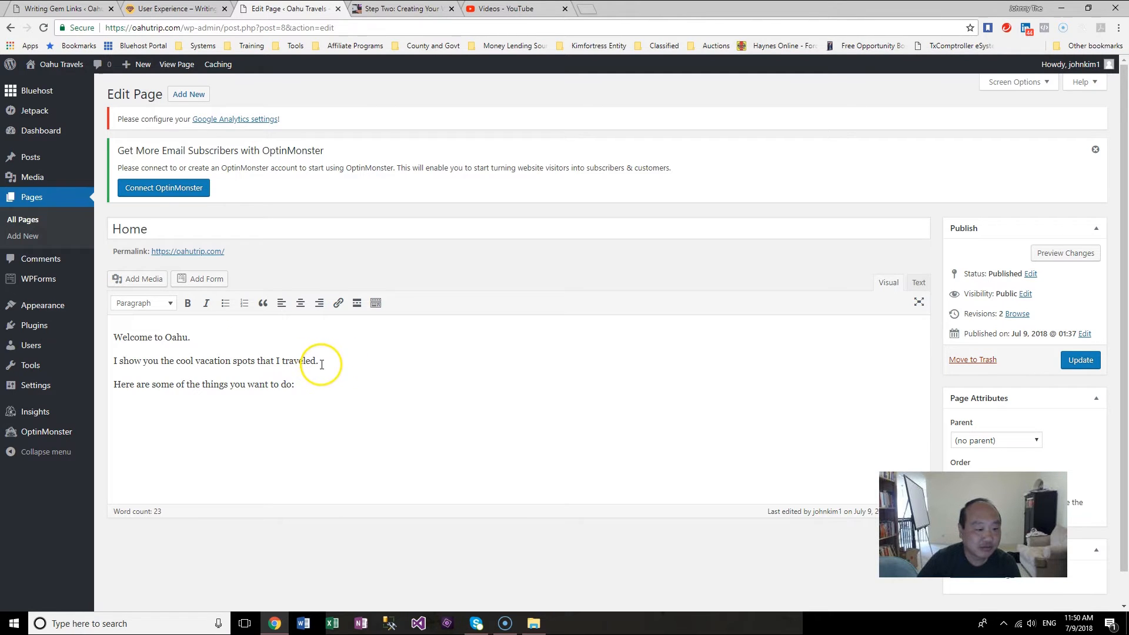
left_click(324, 390)
left_click(253, 339)
left_click(288, 339)
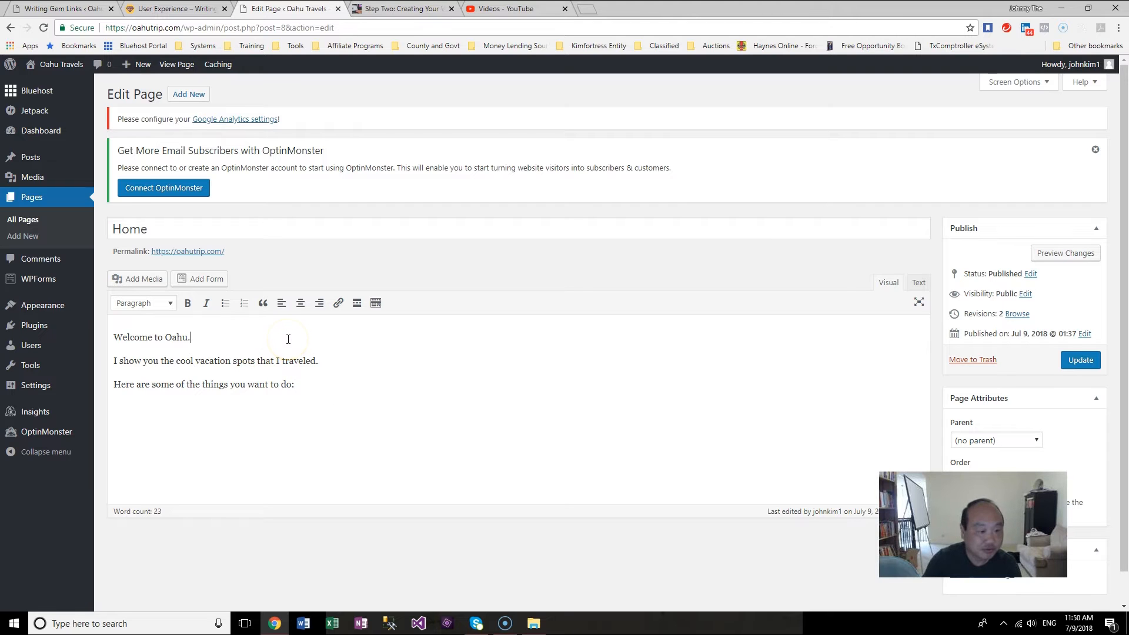
key("Return")
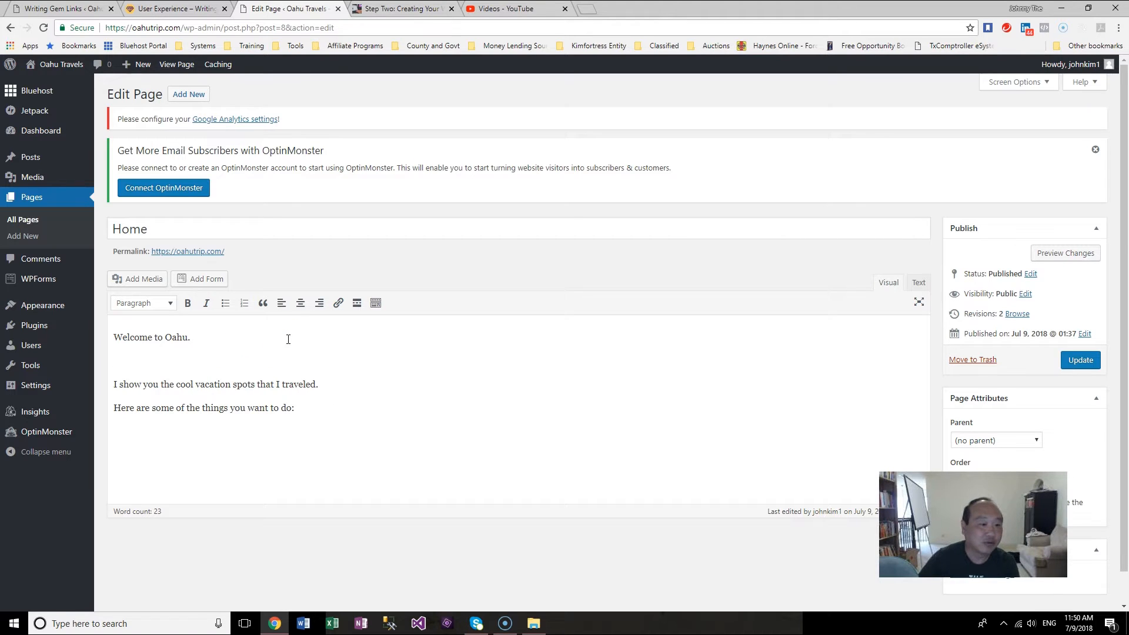
Step: Upload a beach photo from the Aweoweo Park folder and insert it under the welcome line
left_click(141, 278)
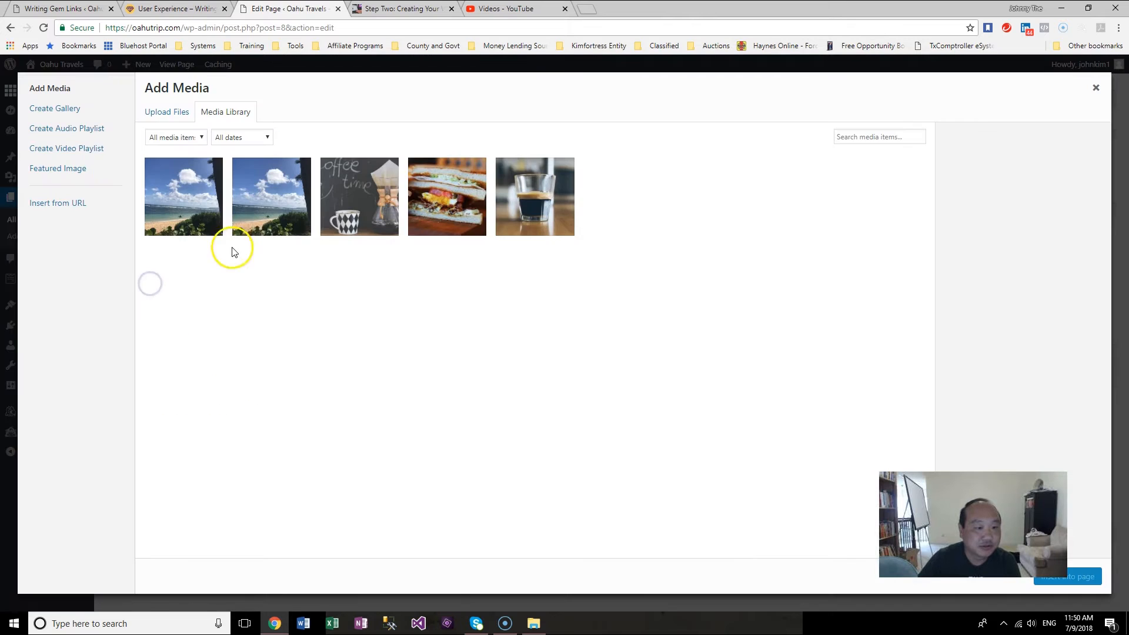
left_click(171, 117)
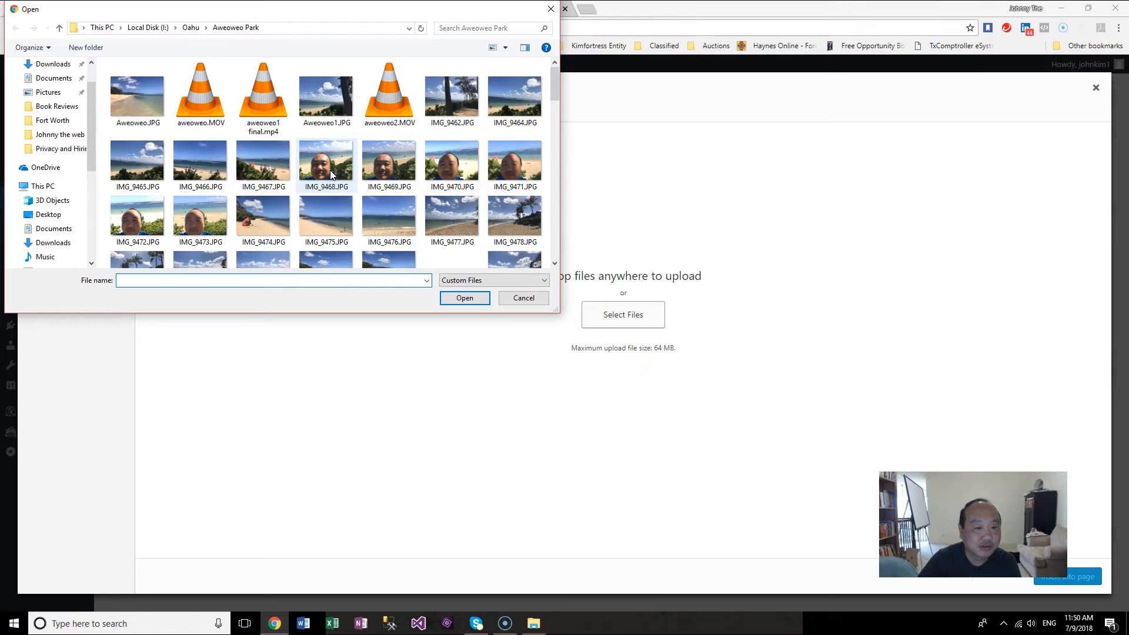
double_click(158, 131)
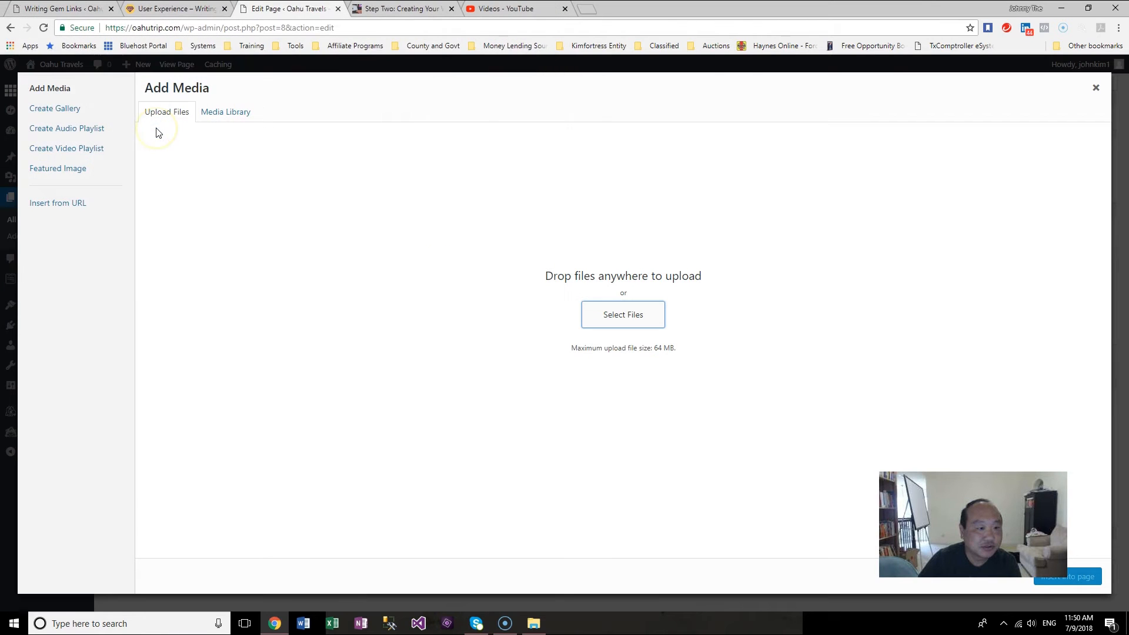
key("Escape")
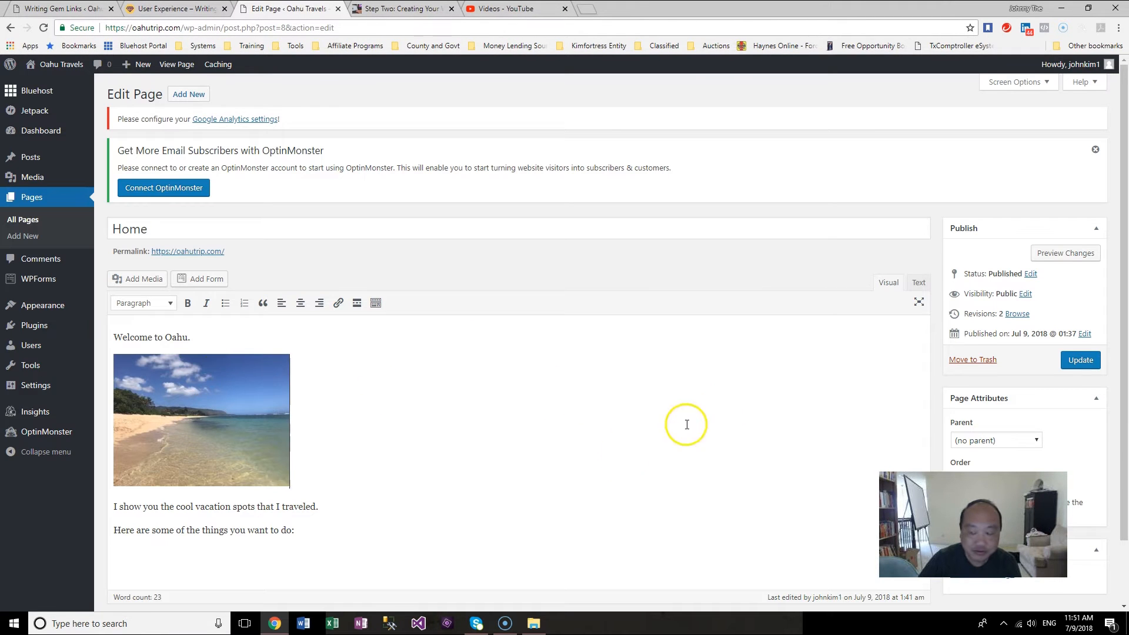
Step: Replace "want to do" with "must do when you are in Oahu" in the last sentence
left_click(432, 510)
scroll(435, 506, "down", 2)
left_click(441, 476)
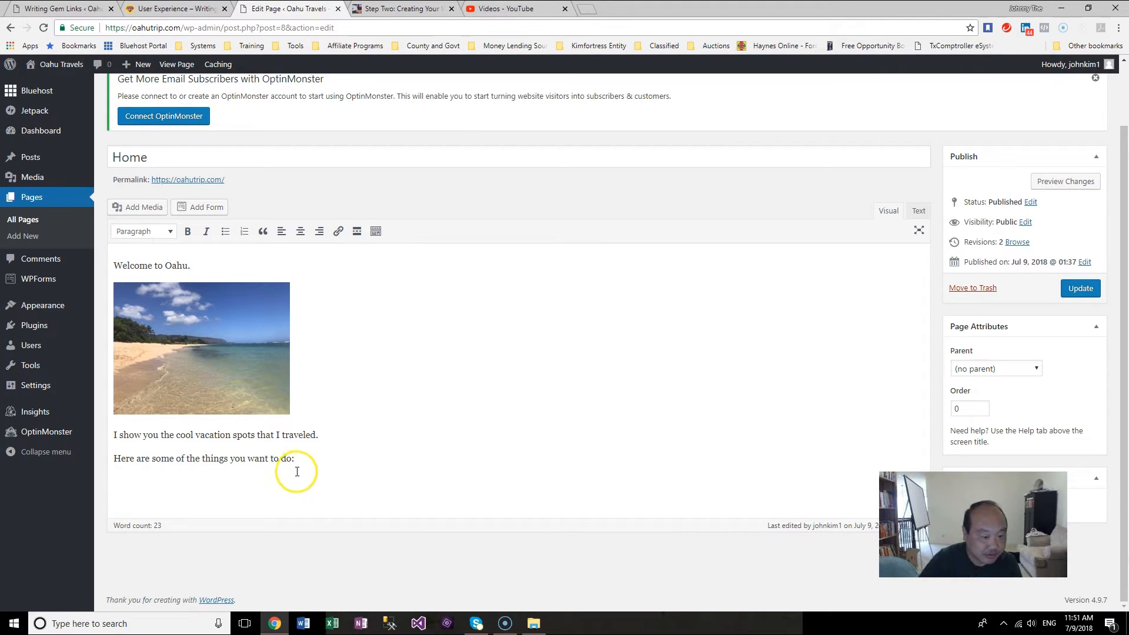
left_click_drag(292, 459, 248, 460)
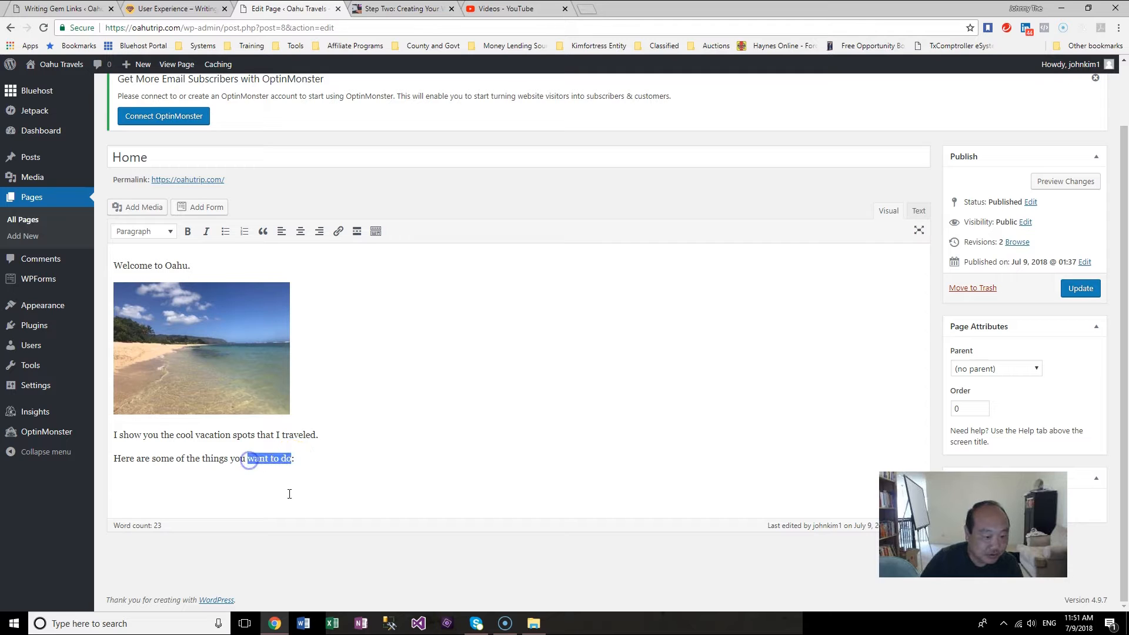
type("must do")
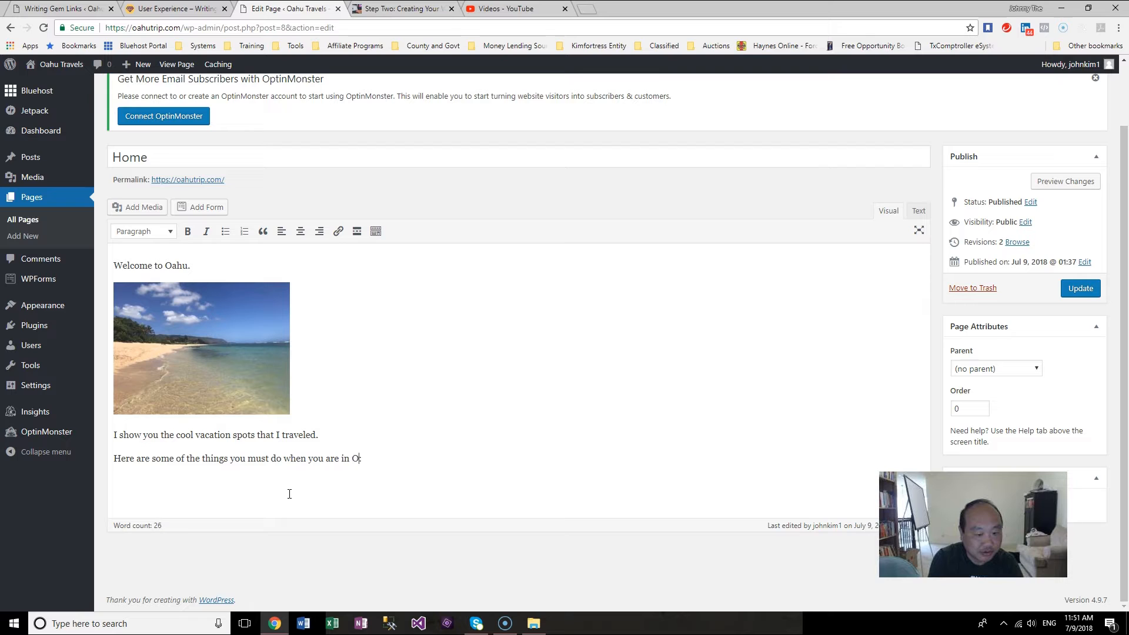
Step: Add a new line "Secret Beaches that I found that are not crowded" below it
key("Return")
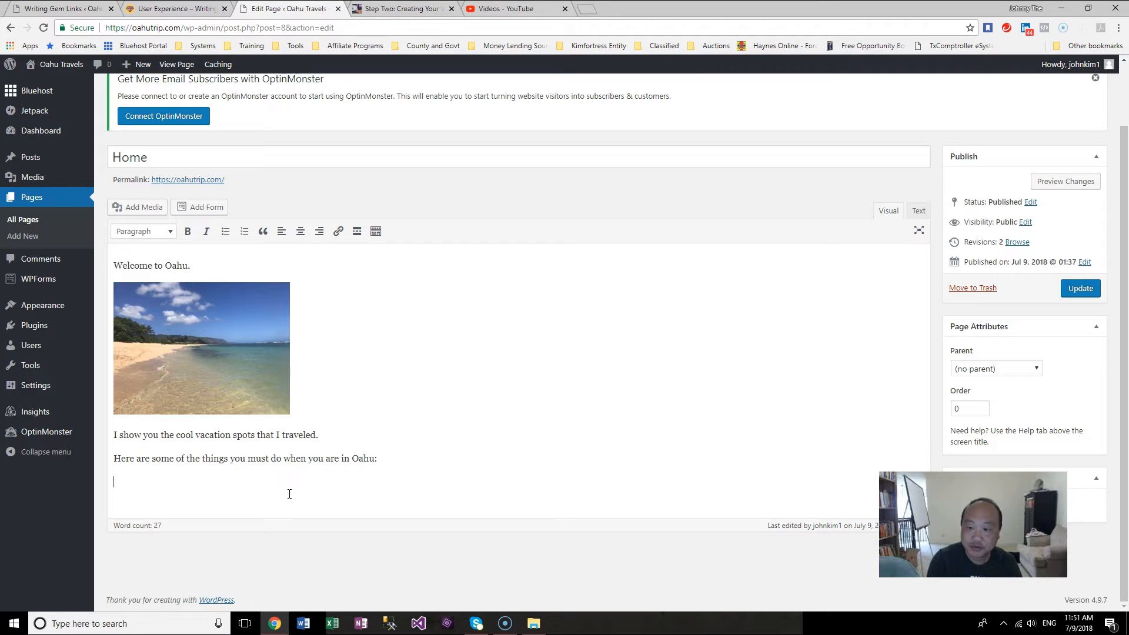
type("Secret")
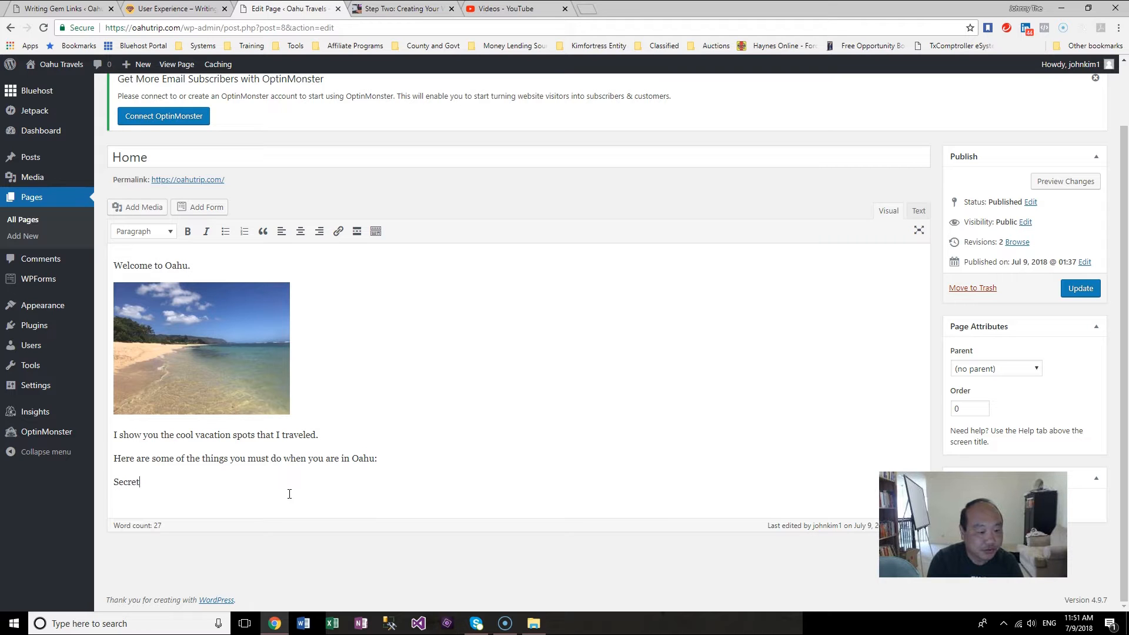
type(" Beaches that I found that are")
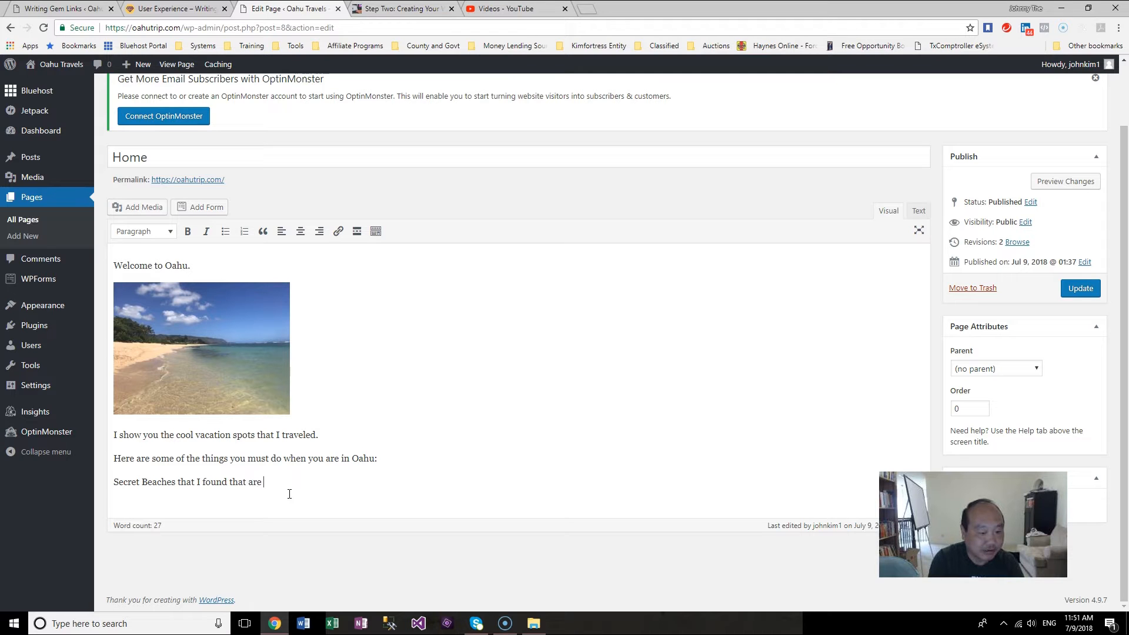
type(" not b")
type("rwo")
key("Return")
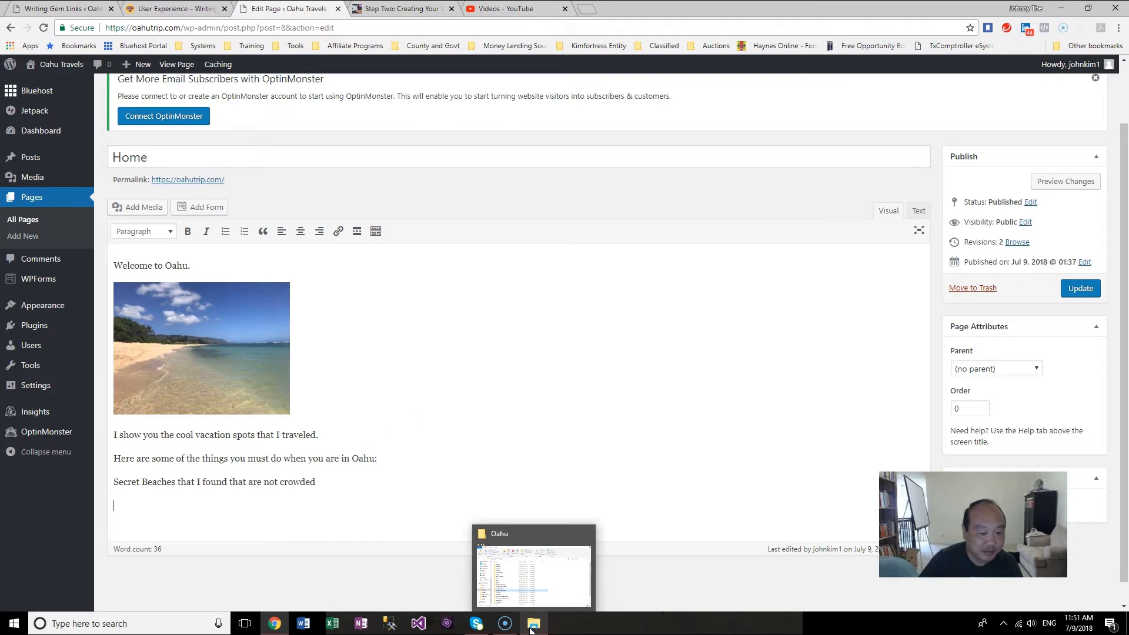
left_click_drag(378, 491, 345, 486)
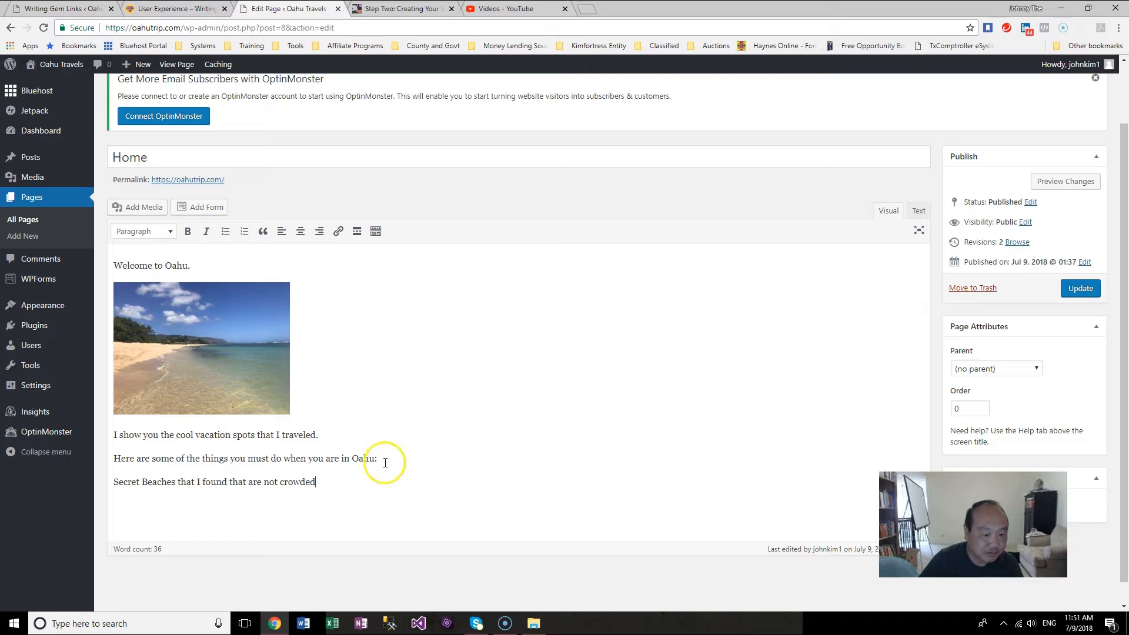
left_click_drag(378, 458, 113, 458)
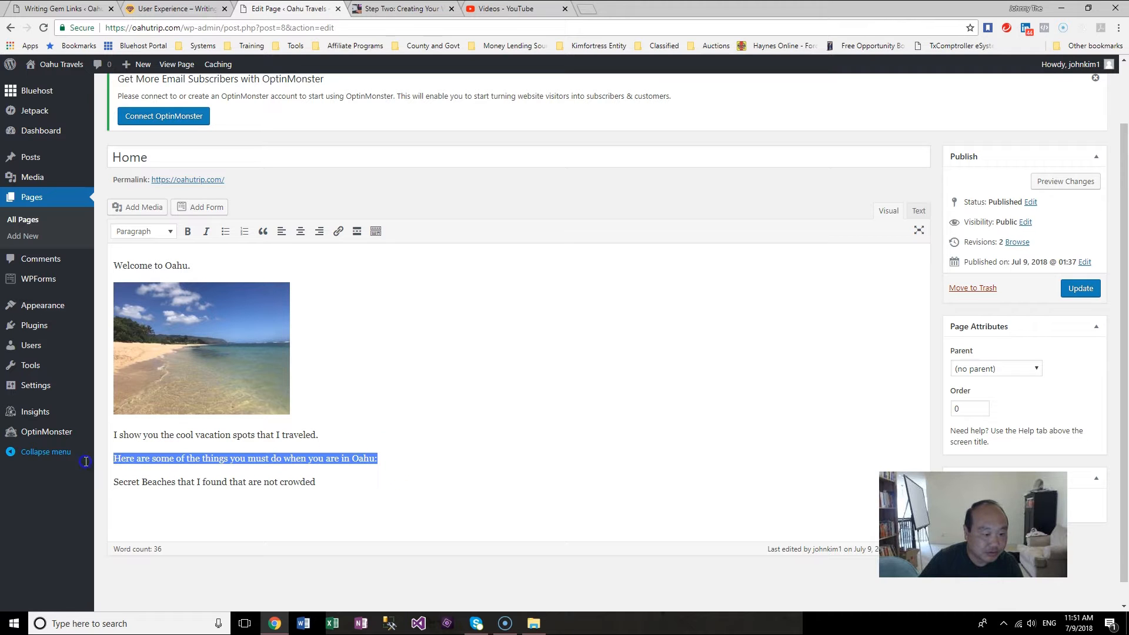
left_click(174, 231)
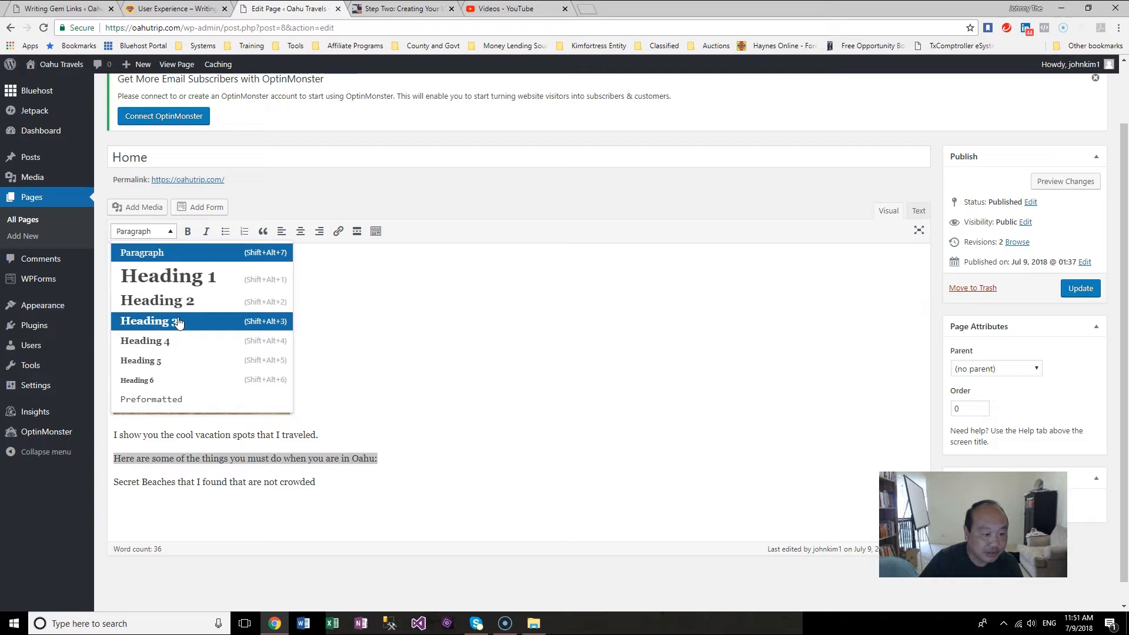
left_click(458, 368)
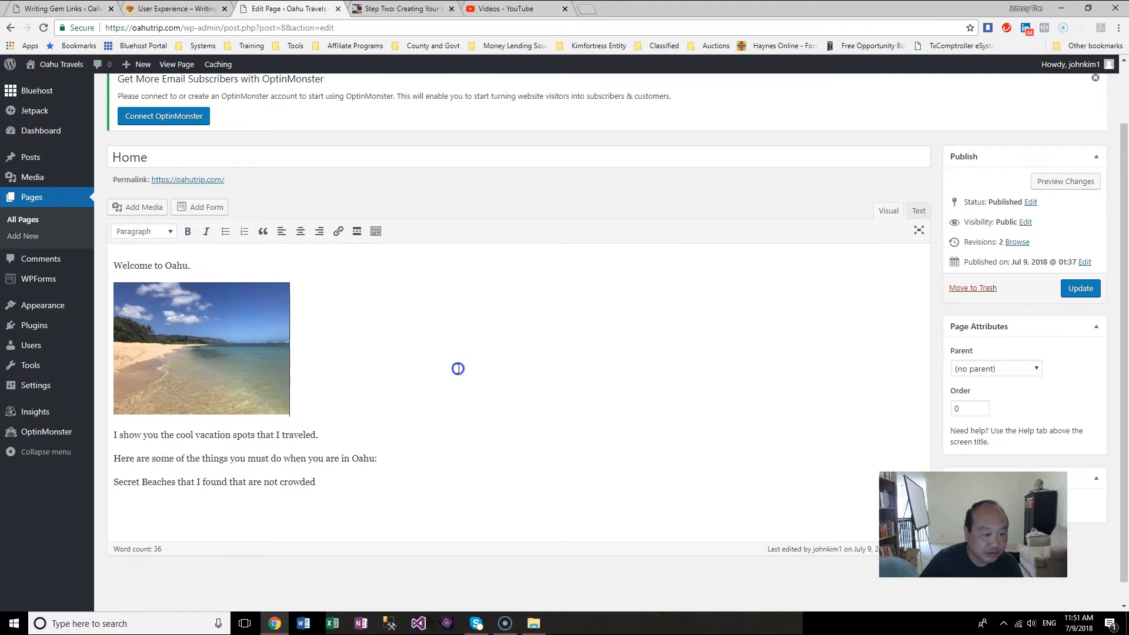
Step: Format the "Welcome to Oahu." line as Heading 1
left_click_drag(214, 270, 101, 271)
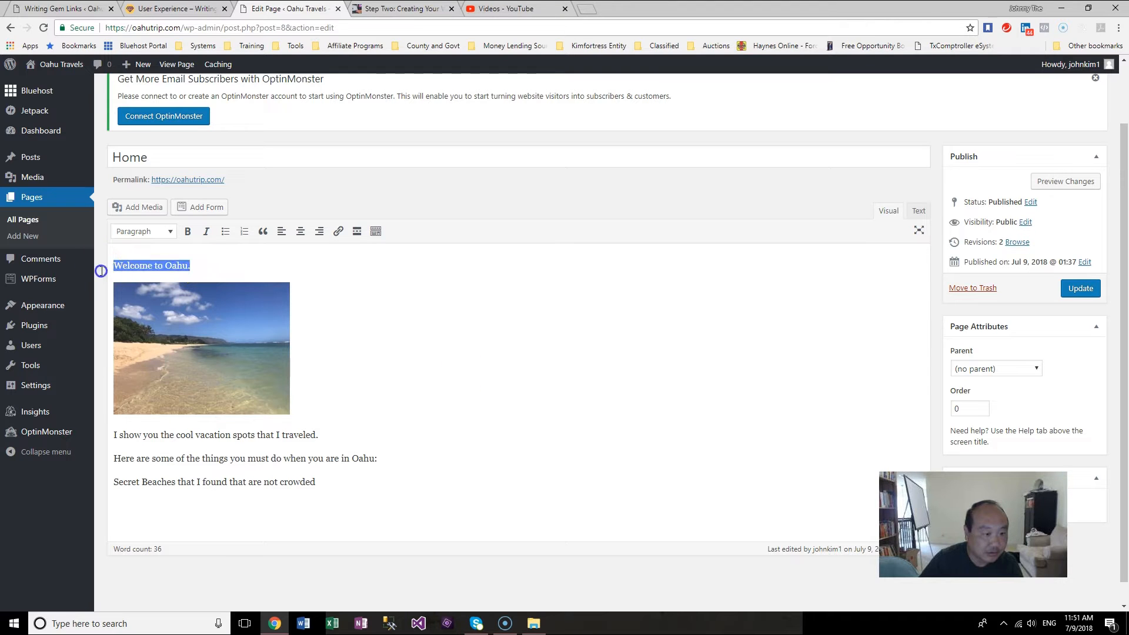
left_click(166, 231)
left_click(223, 287)
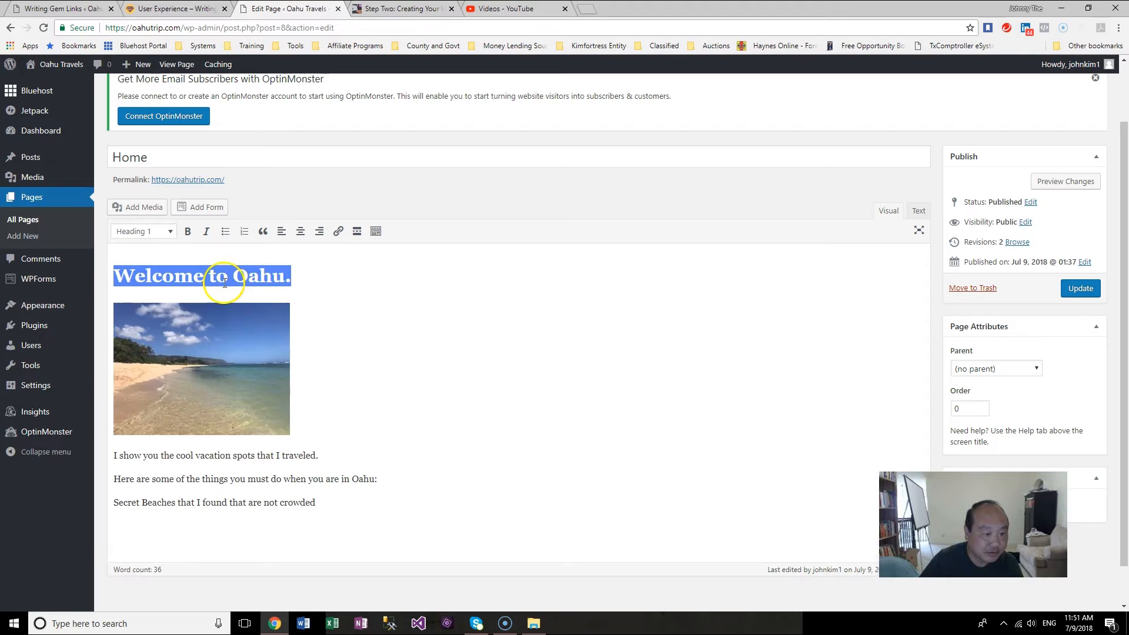
left_click(378, 347)
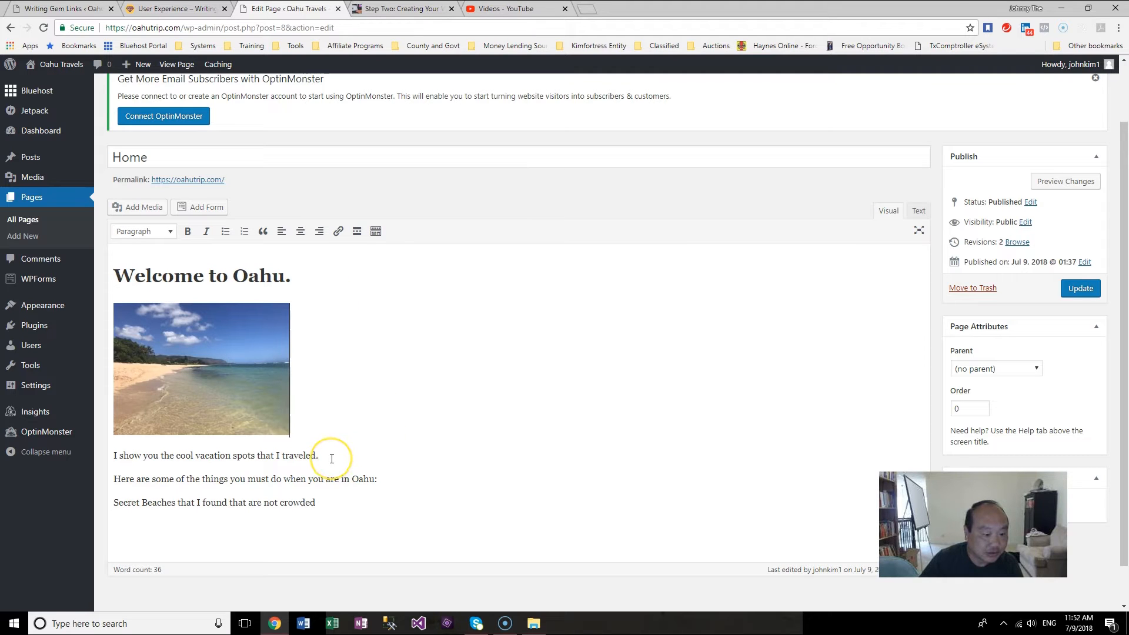
Step: Format the "I show you the cool vacation spots that I traveled." line as Heading 2
left_click_drag(331, 459, 94, 402)
left_click(170, 232)
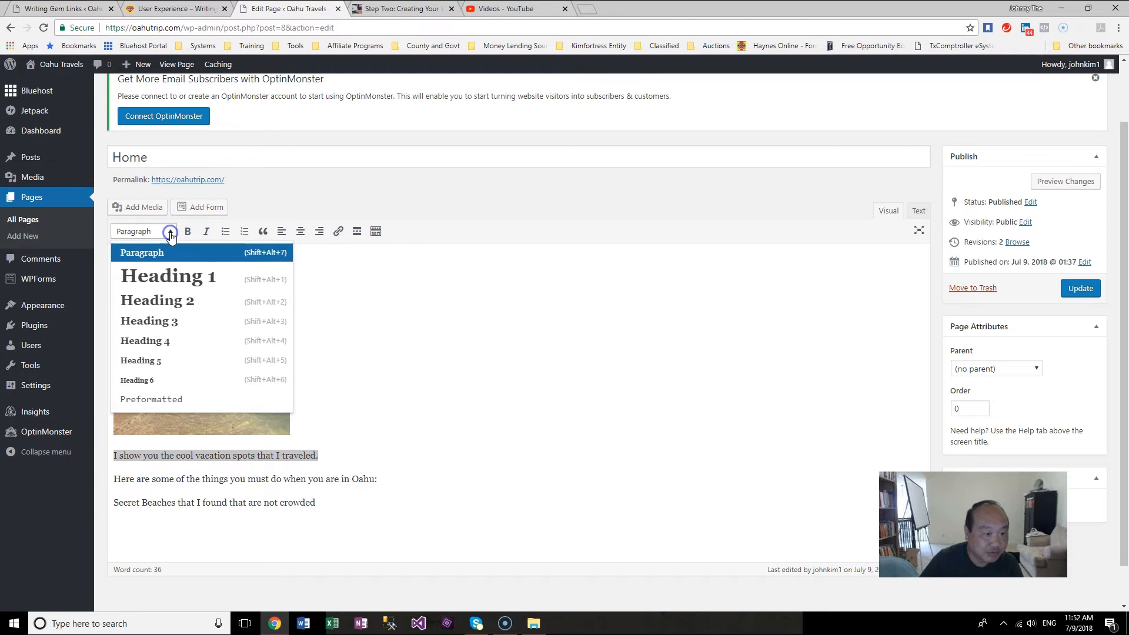
left_click(180, 299)
left_click(554, 457)
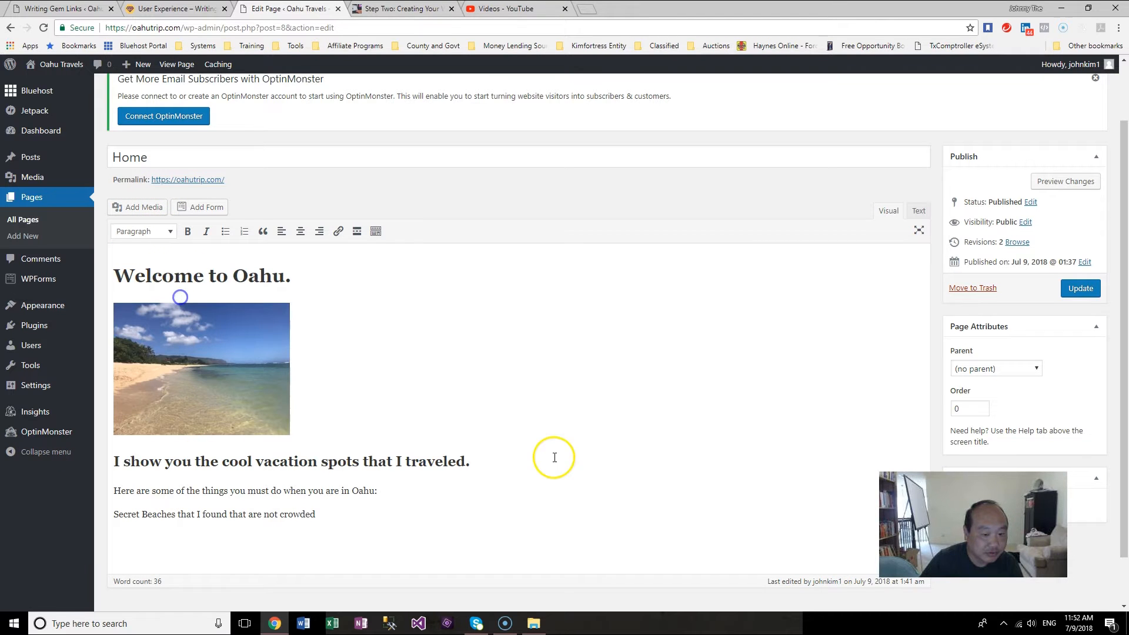
Step: Format the "Here are some of the things you must do…" line as Heading 3
scroll(554, 458, "down", 1)
left_click_drag(379, 436, 97, 435)
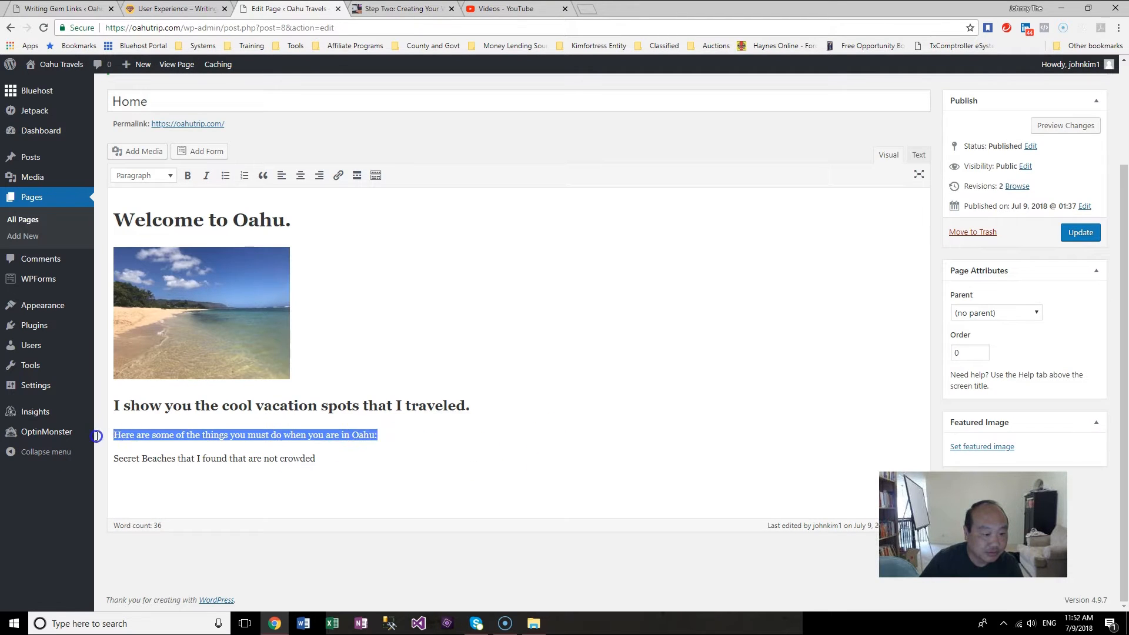
left_click(170, 176)
left_click(183, 268)
left_click(468, 459)
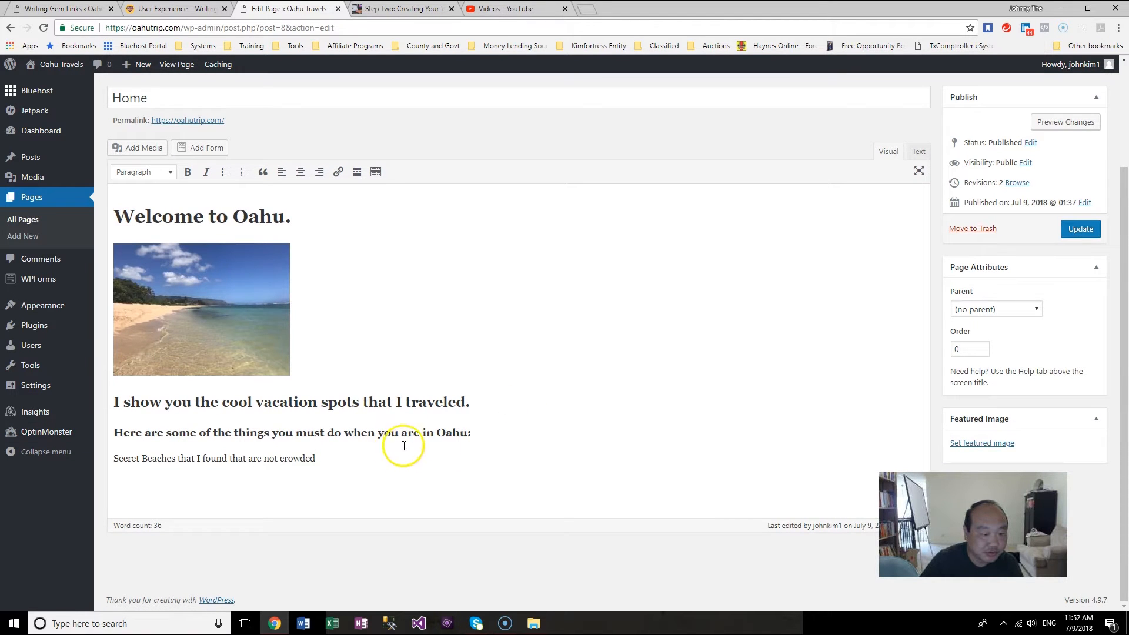
Step: Format the "Secret Beaches that I found that are not crowded" line as Heading 4
left_click_drag(395, 452, 72, 463)
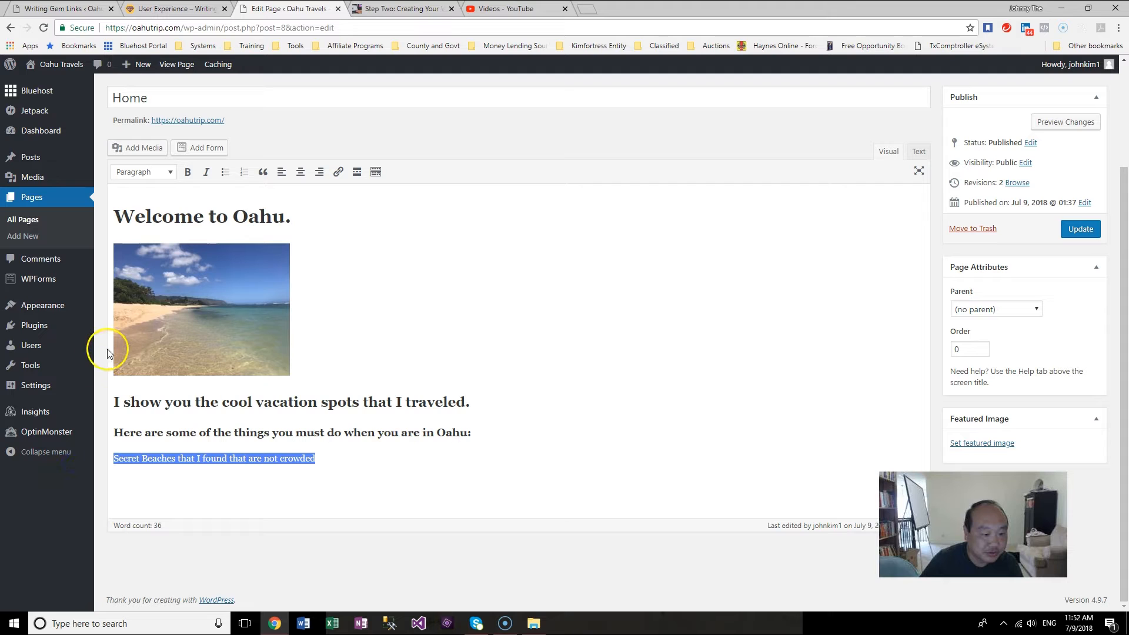
left_click(170, 172)
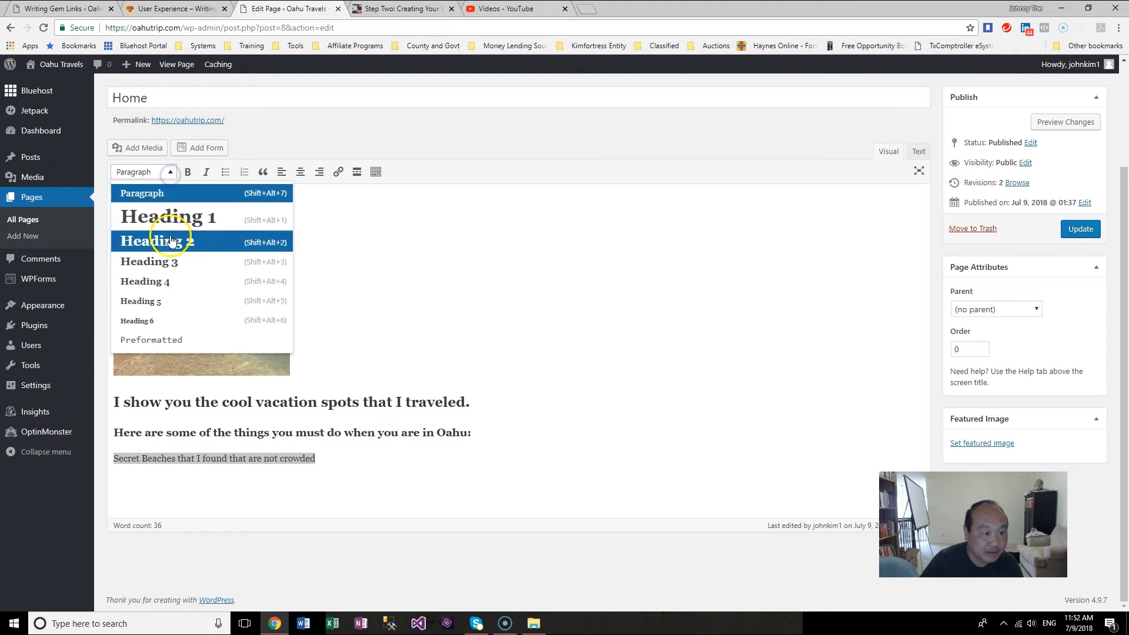
left_click(175, 291)
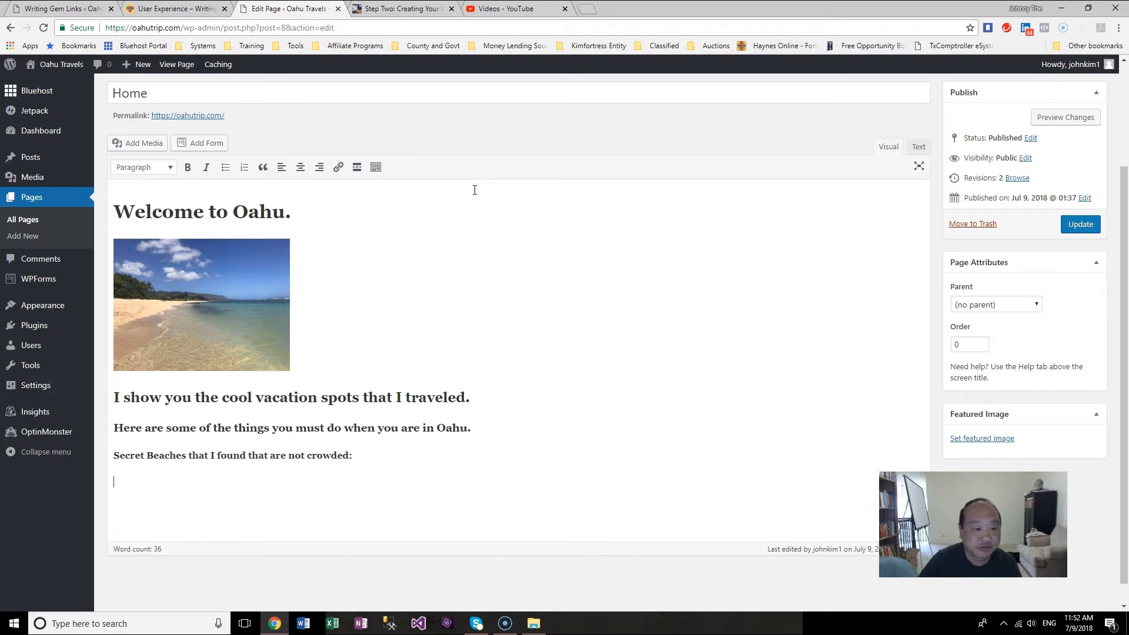
Step: Add the beach names Aweoweo Park, Kahana, Kokololio Beach Park, Kualoa Regional Park and Laie Beach as a bulleted list below the Secret Beaches line
left_click(533, 623)
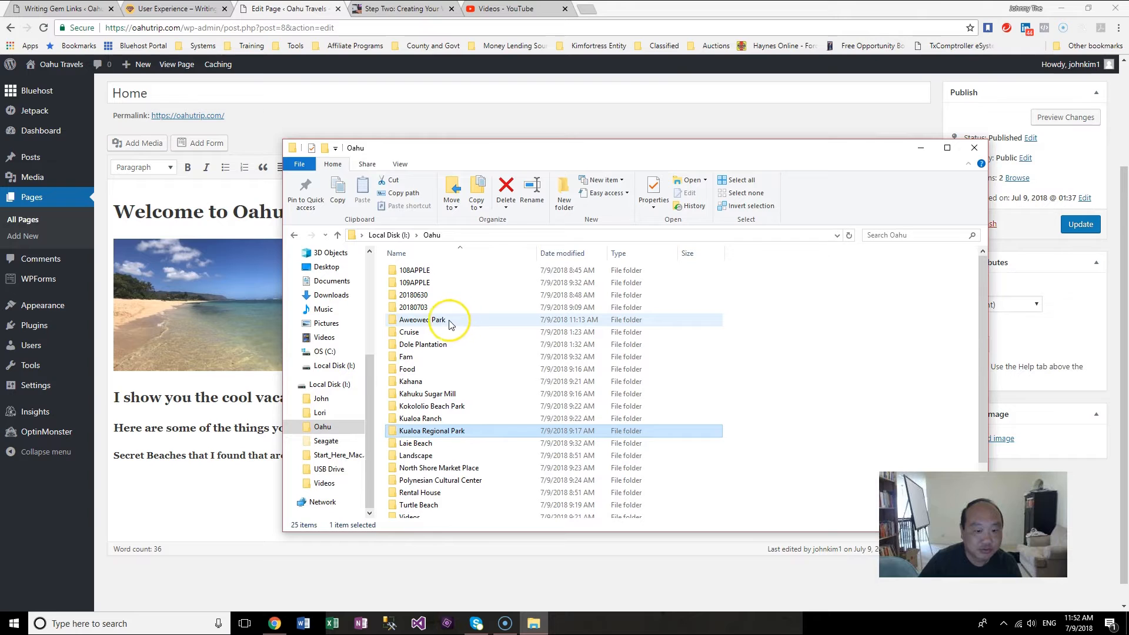
left_click(441, 322)
left_click(441, 322)
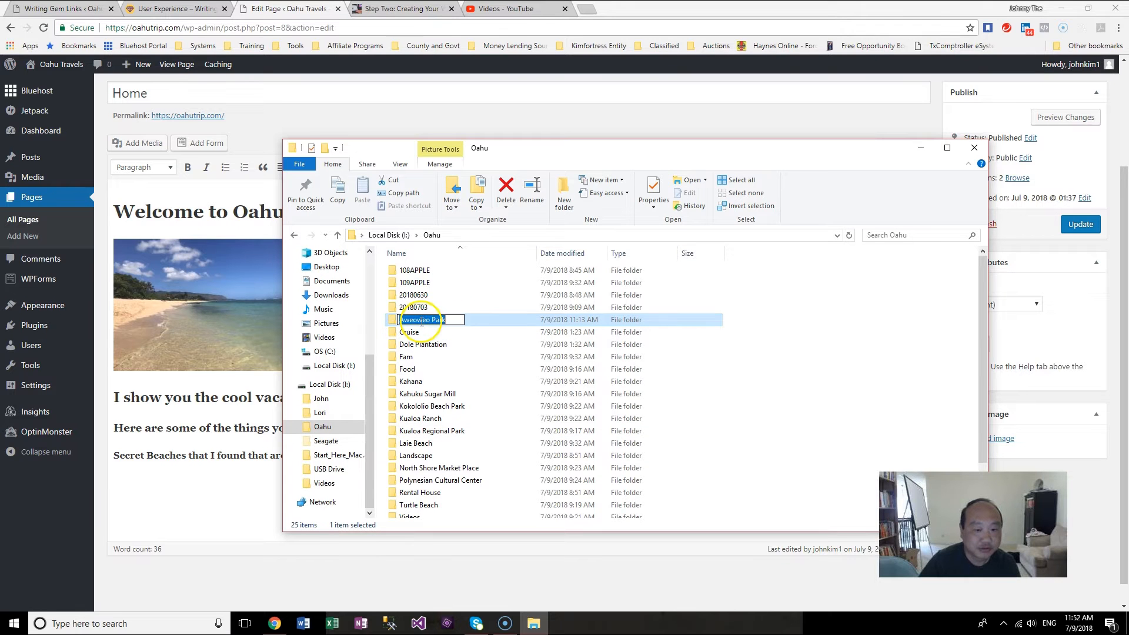
left_click(202, 479)
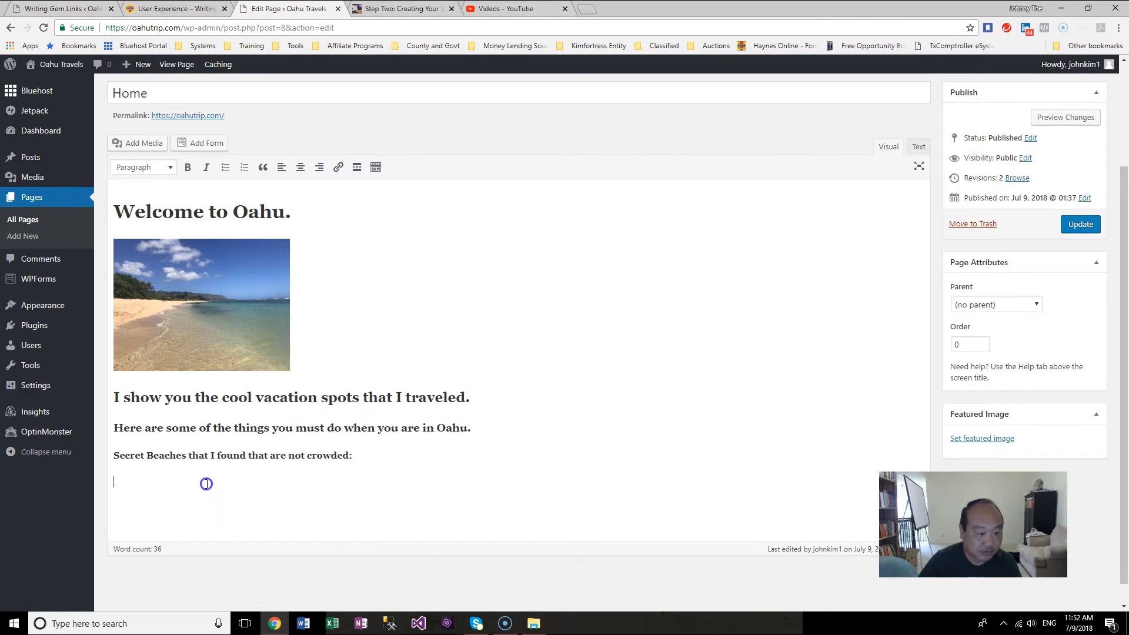
left_click(536, 625)
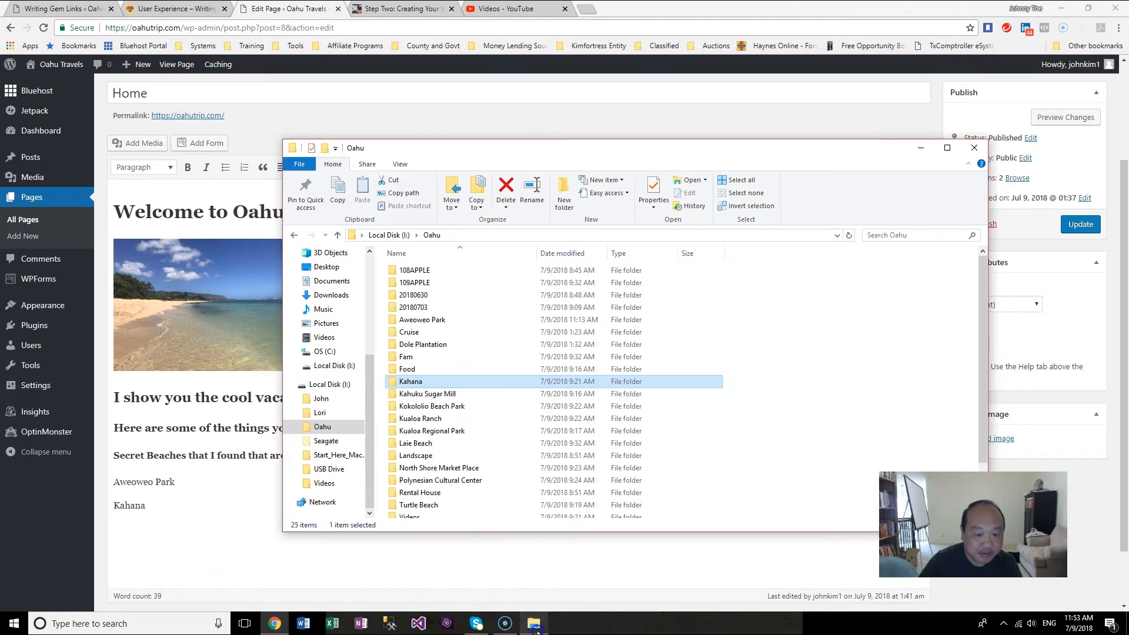
left_click(444, 407)
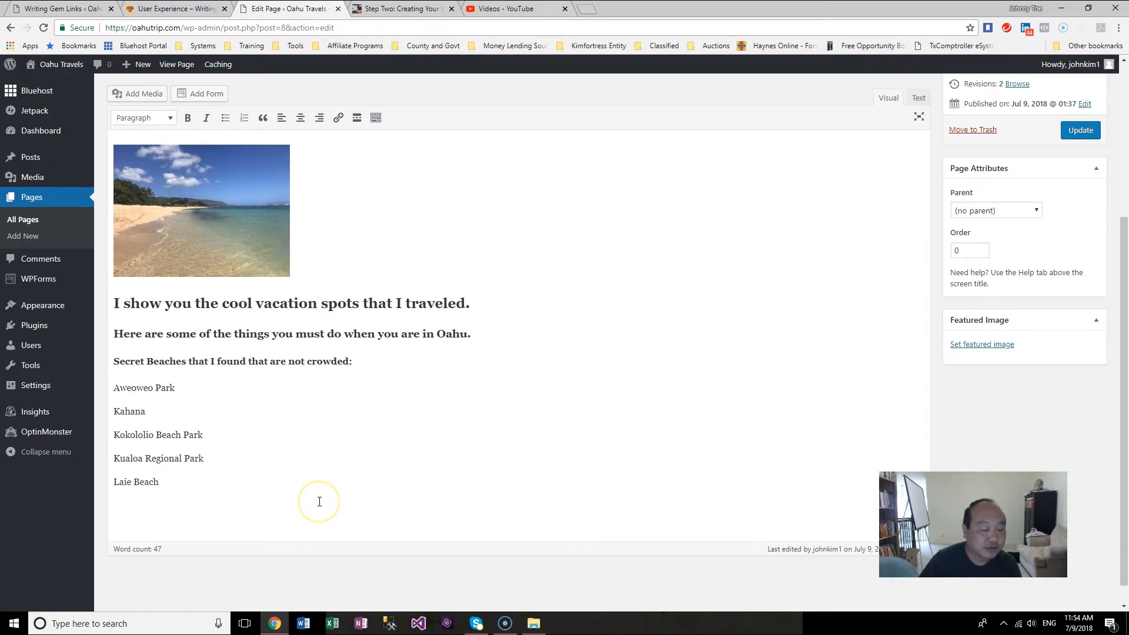
left_click_drag(189, 484, 109, 389)
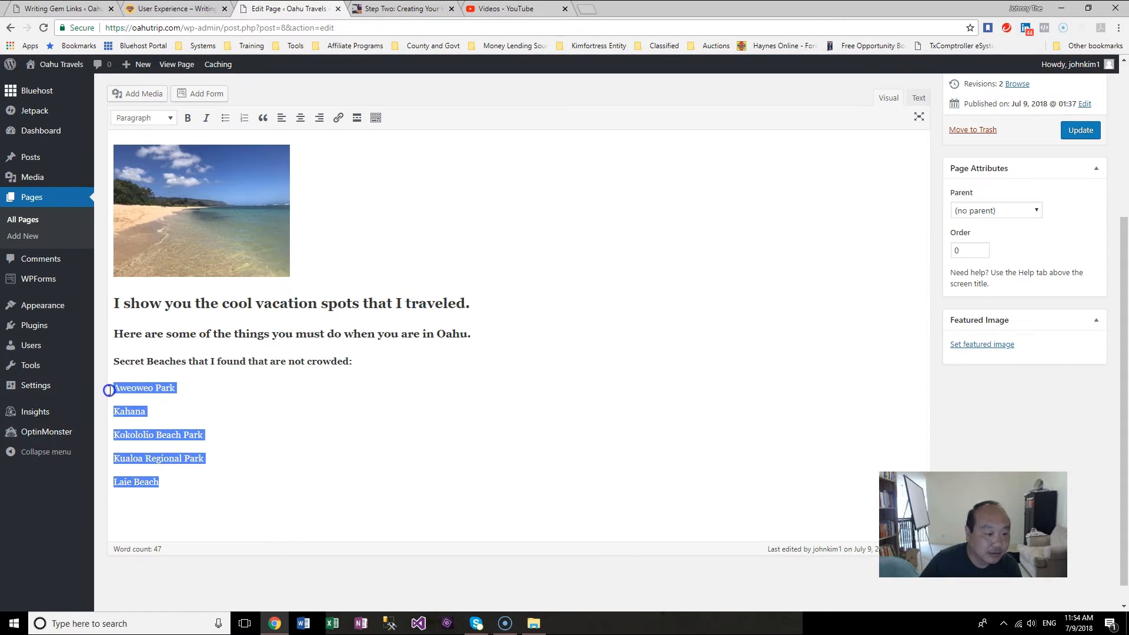
left_click(230, 120)
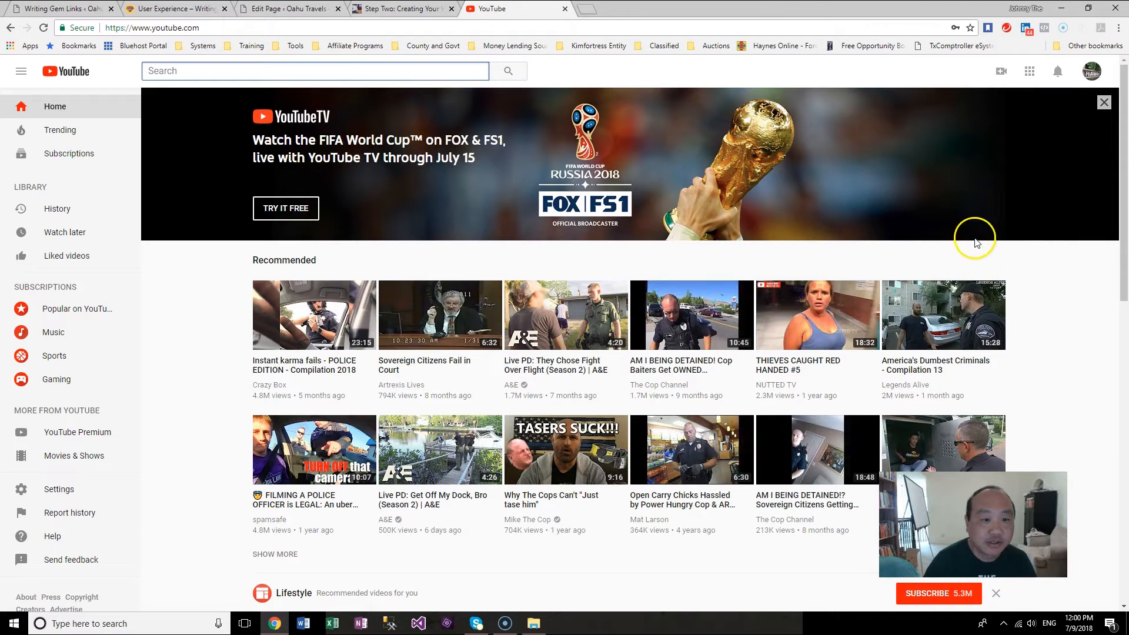
Step: Copy the video URL of the Aweoweo Beach Park video from its Info & Settings in YouTube Creator Studio
left_click(1088, 84)
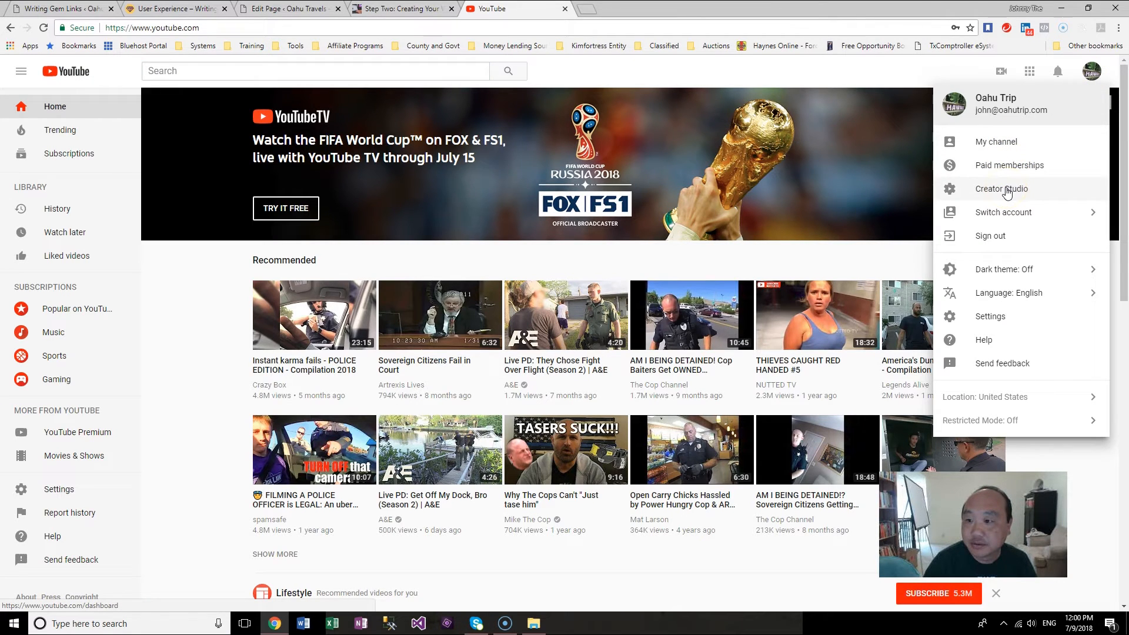
left_click(1007, 192)
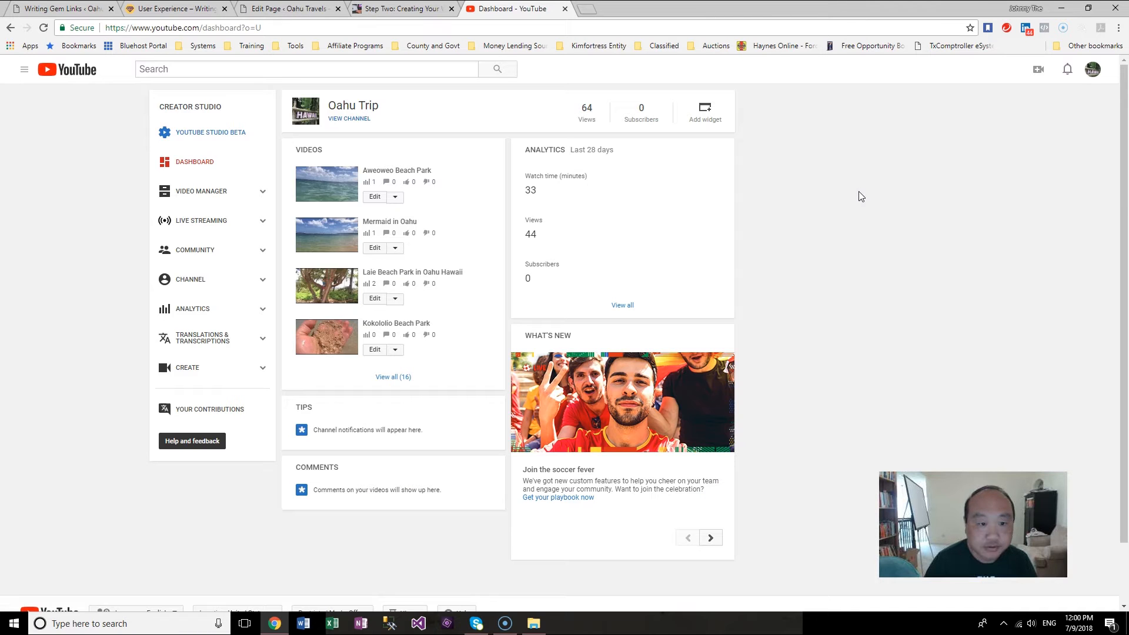
left_click(399, 201)
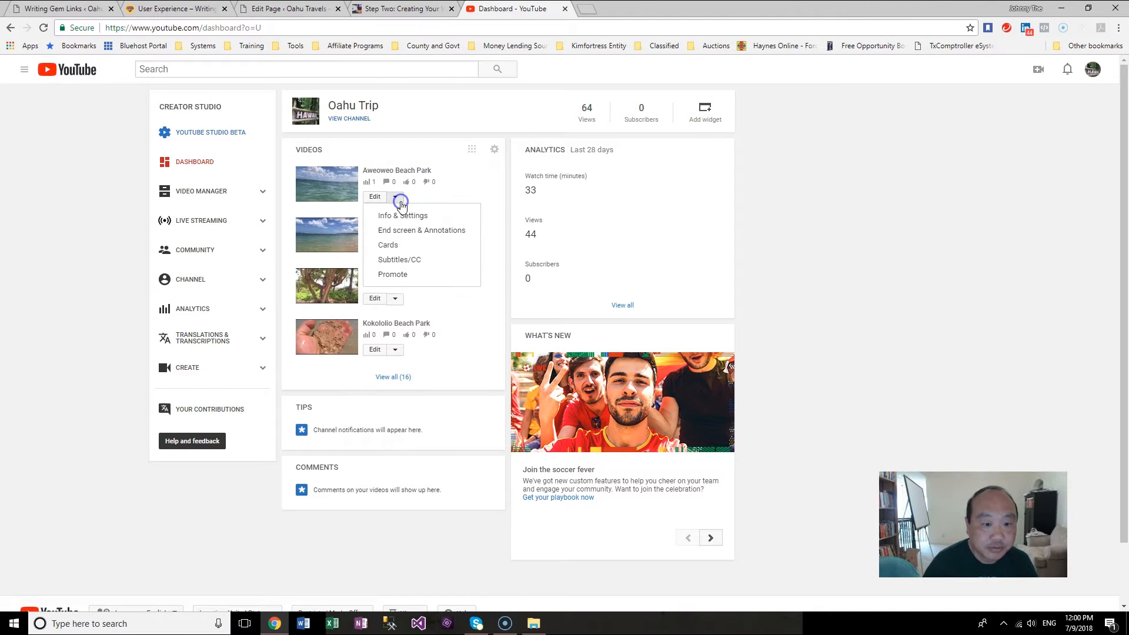
left_click(404, 215)
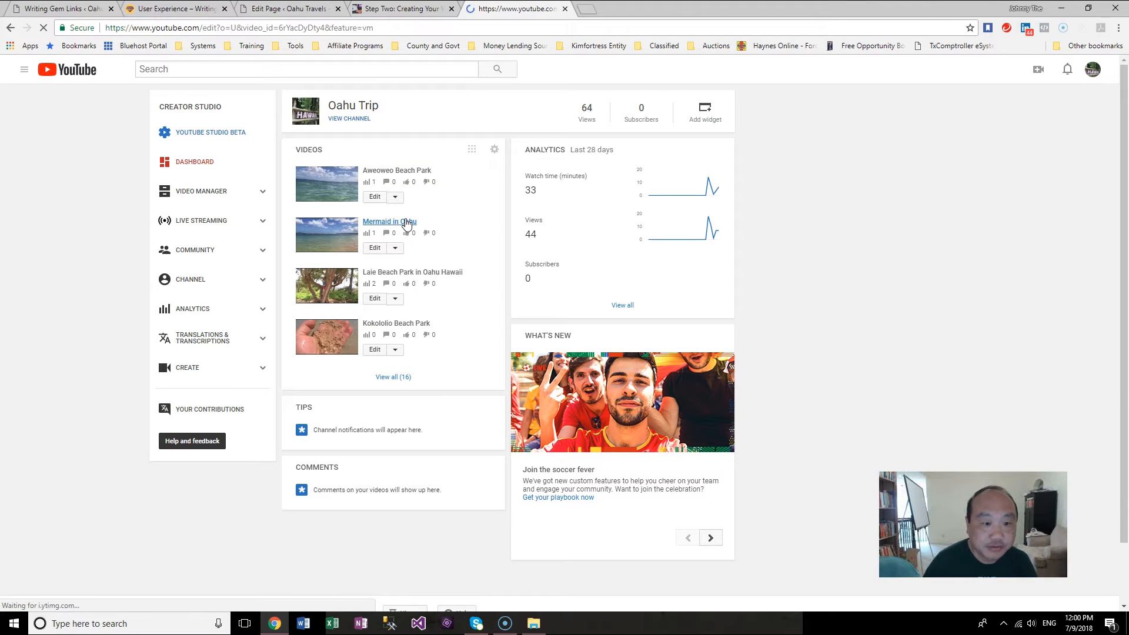
left_click_drag(842, 300, 680, 306)
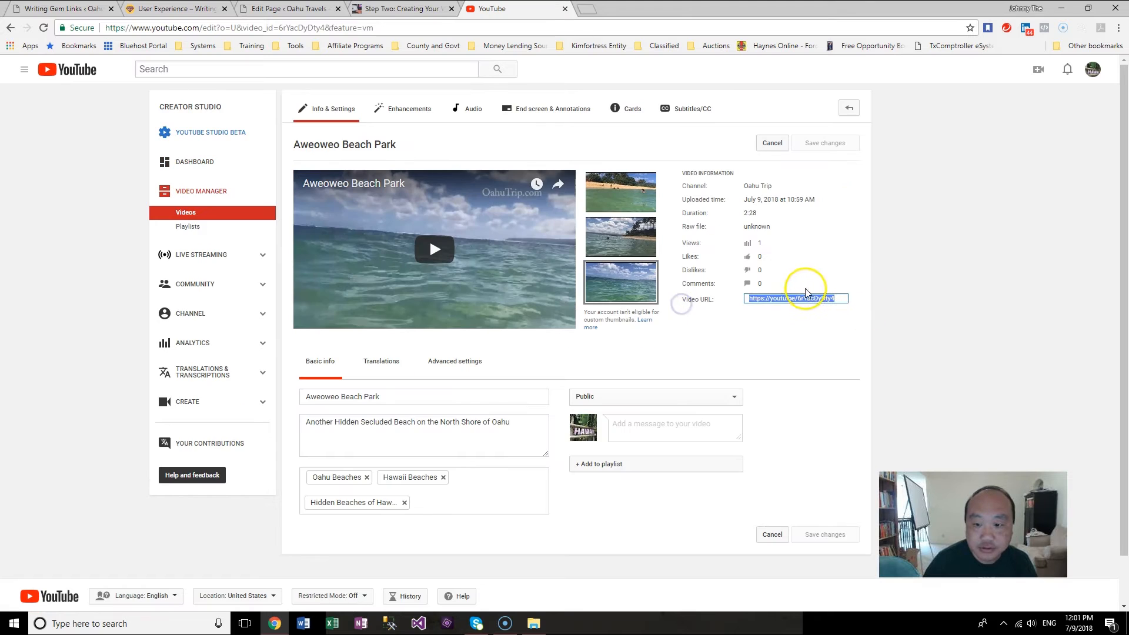
right_click(797, 299)
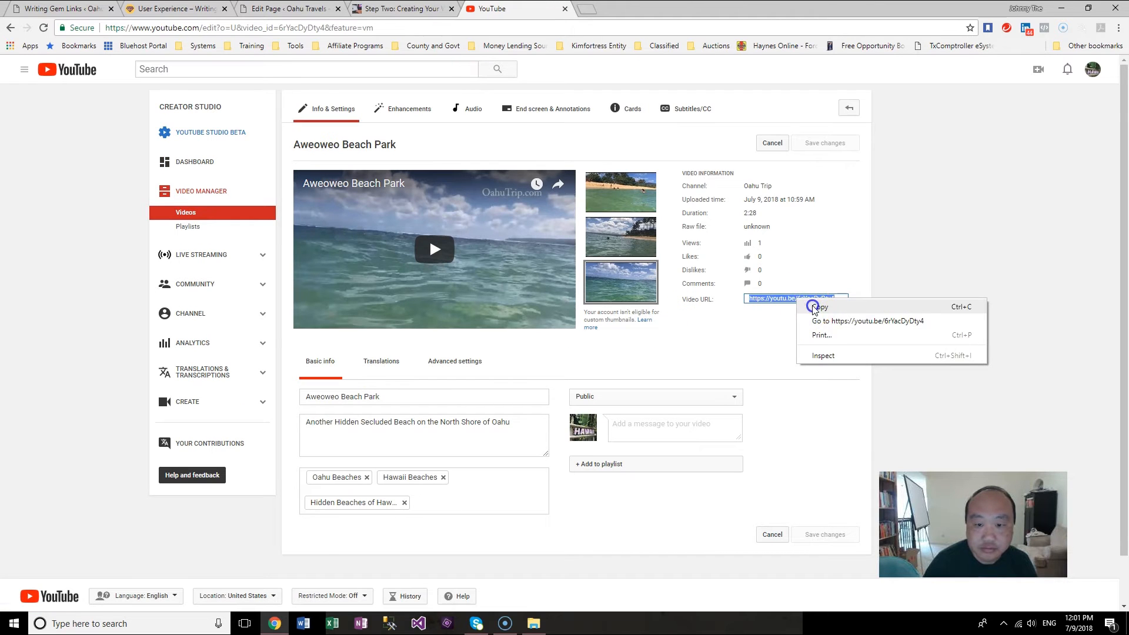
left_click(813, 307)
Step: Under Aweoweo Park, add a nested bullet reading "Click Here to See the Video" and select the word Here
left_click(299, 10)
left_click(224, 404)
key("Return")
key("BackSpace")
key("Return")
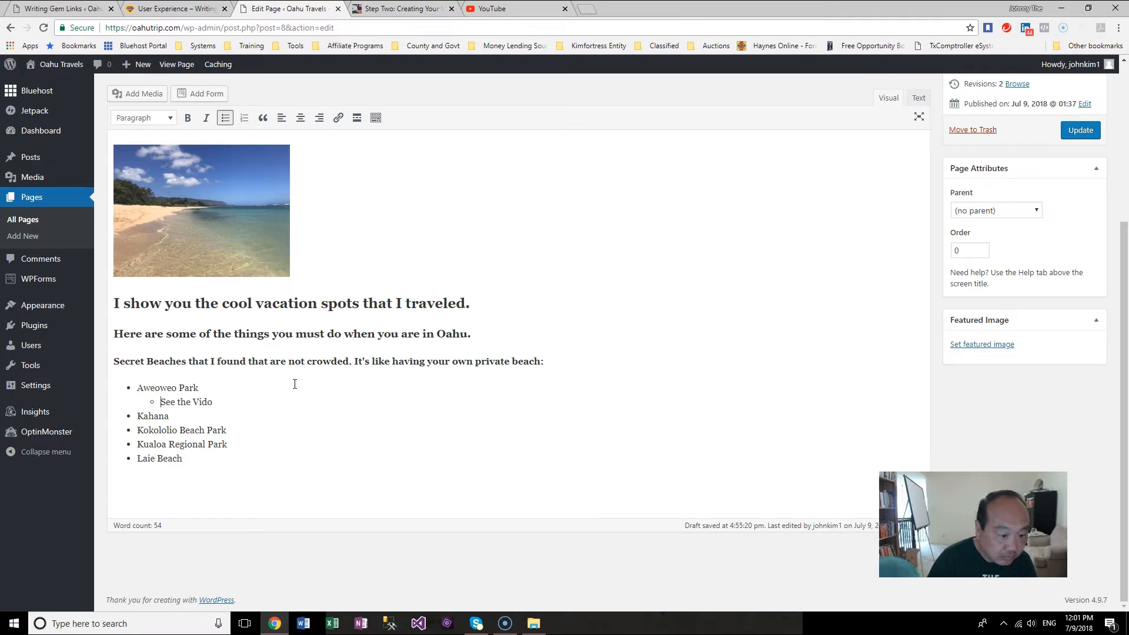
type("Click ")
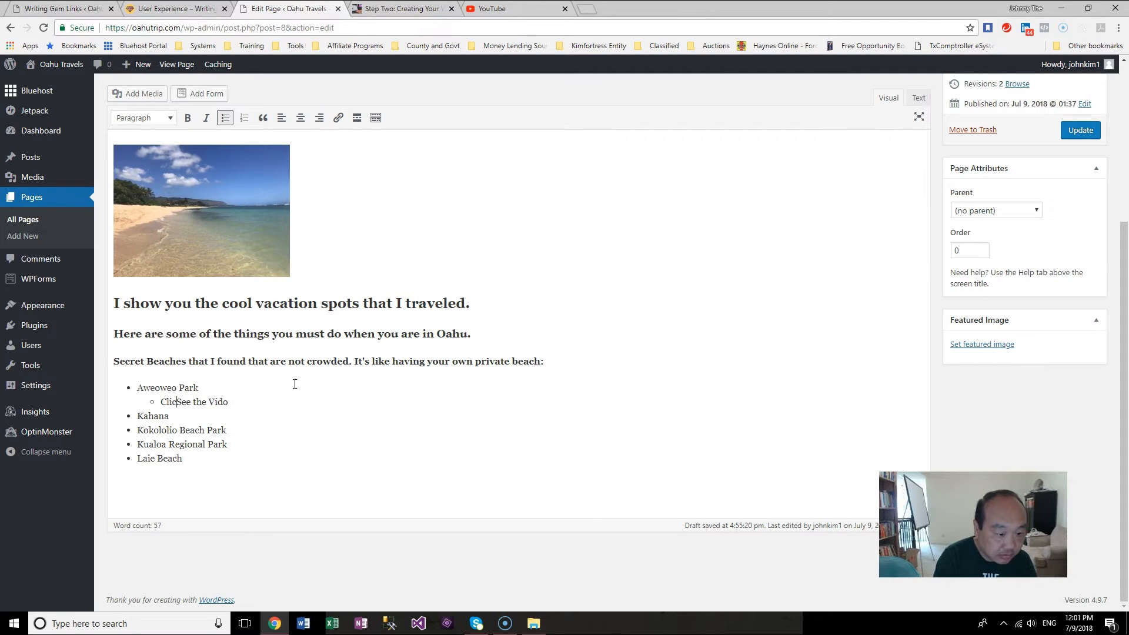
type("Here to")
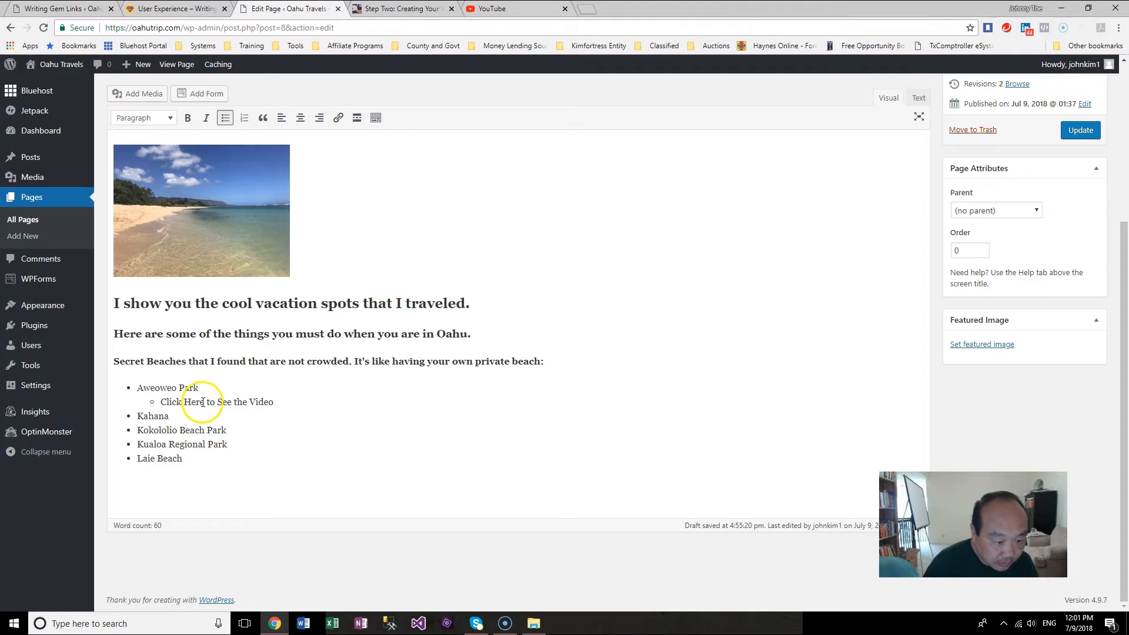
left_click_drag(205, 402, 179, 403)
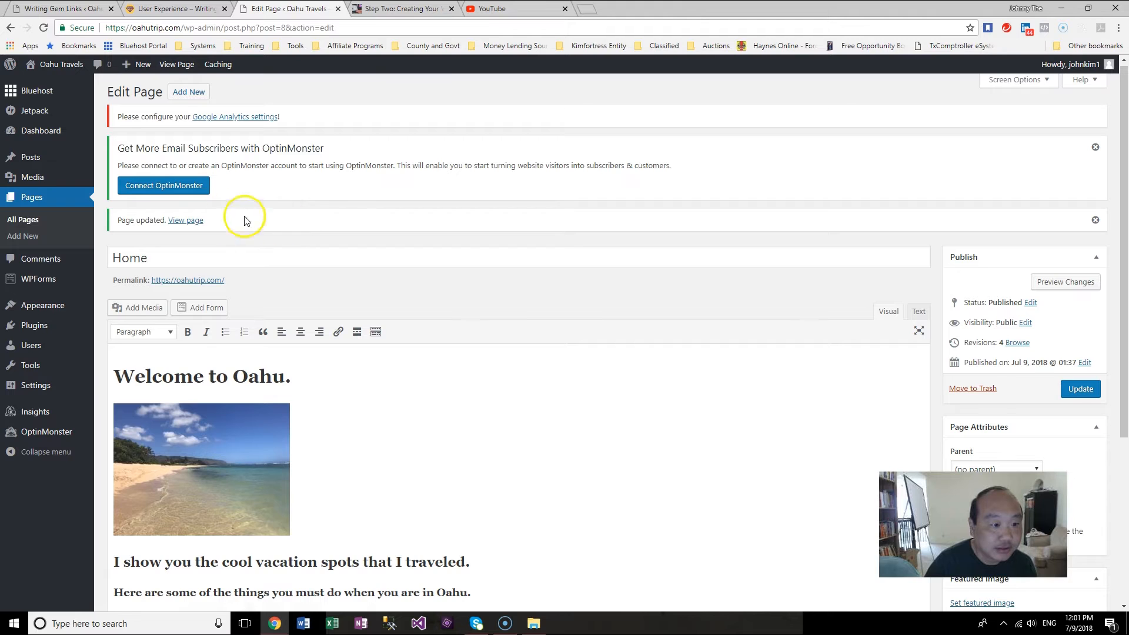
Step: View the updated Home page on the live site and scroll through its content
left_click(181, 222)
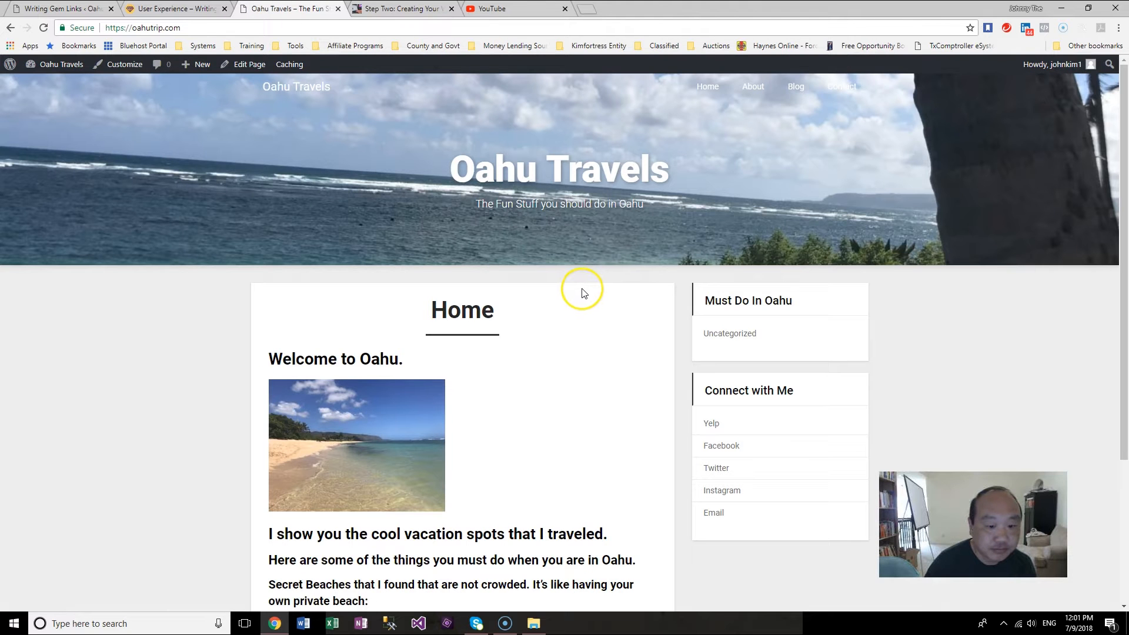
scroll(1042, 337, "down", 3)
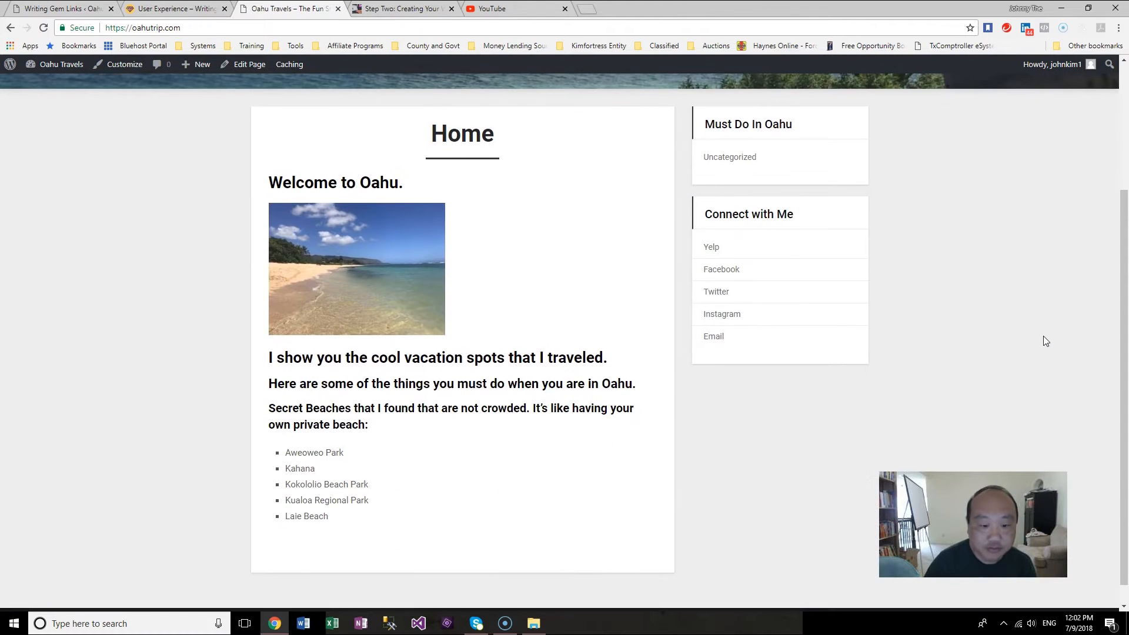
scroll(1043, 337, "up", 3)
scroll(1045, 341, "down", 1)
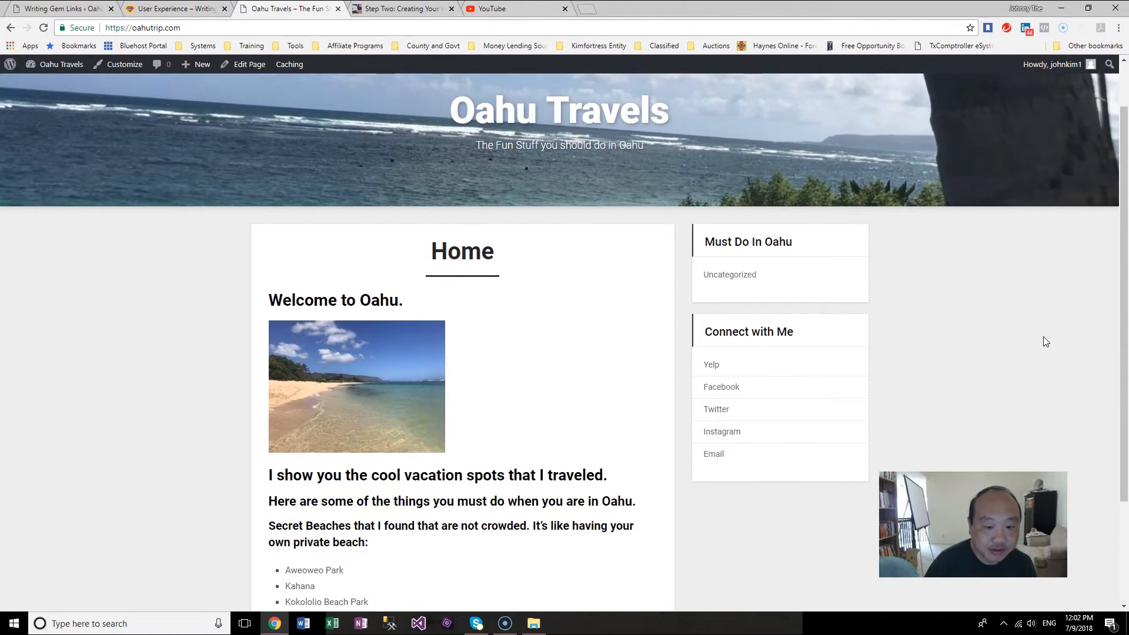
scroll(1046, 341, "down", 3)
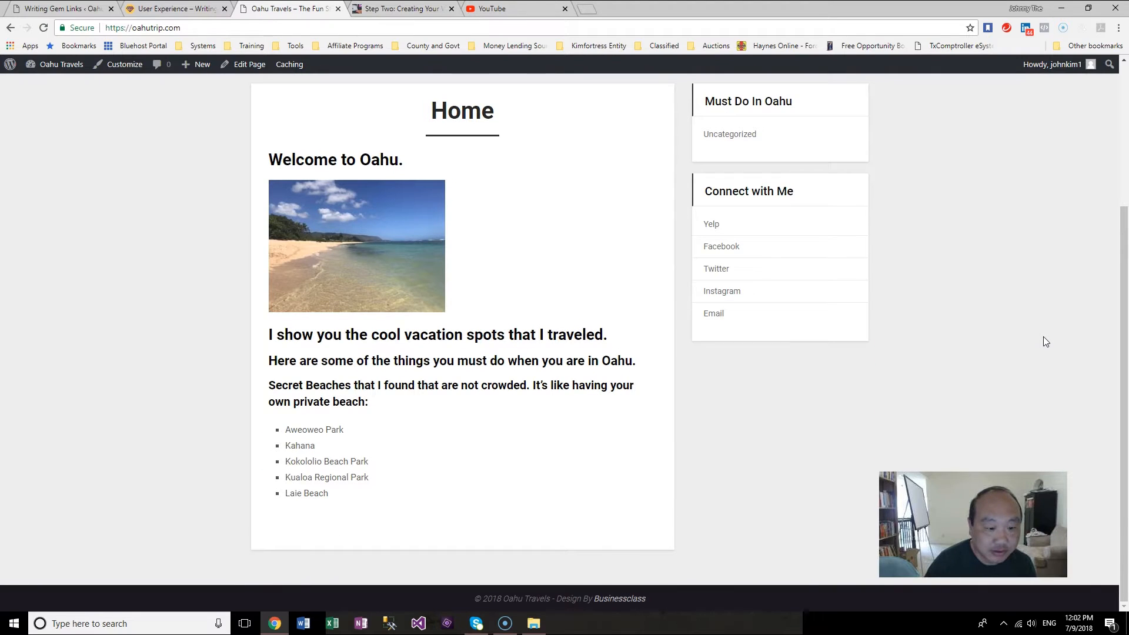
left_click_drag(353, 433, 287, 435)
left_click(404, 441)
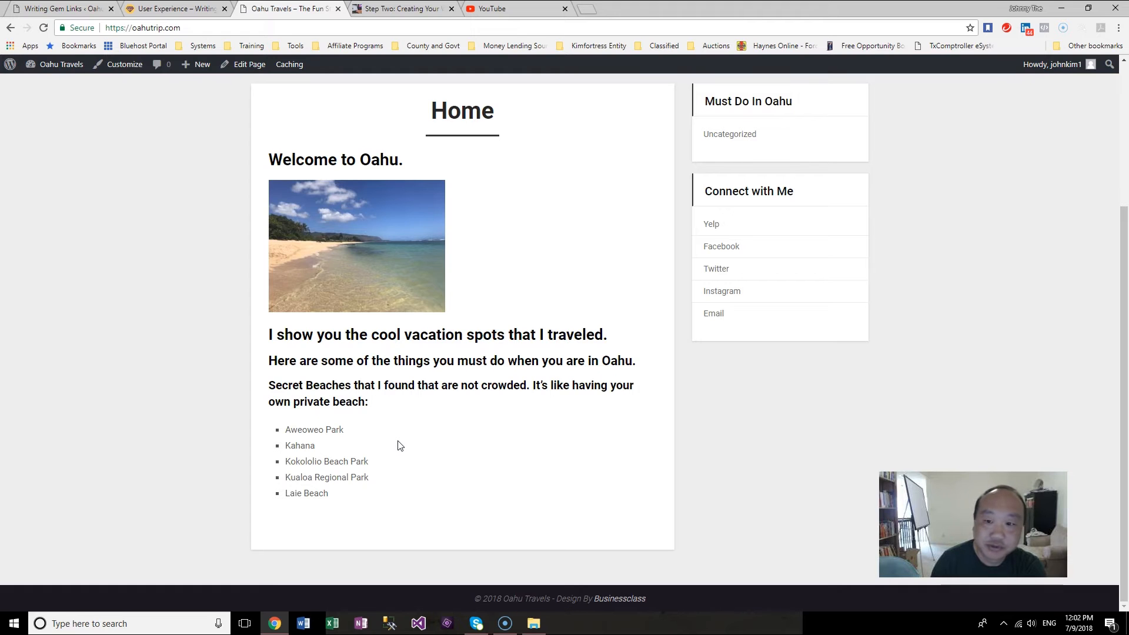
Step: Create a new page titled Aweoweo Park, pasting the name copied from the folder
left_click(62, 65)
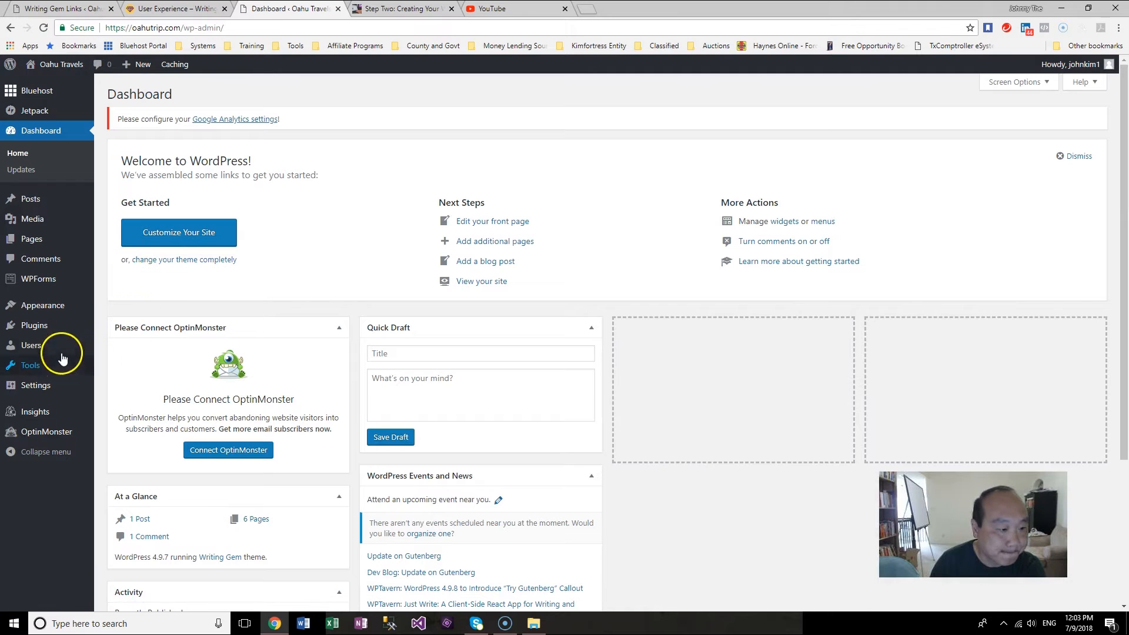
left_click(52, 240)
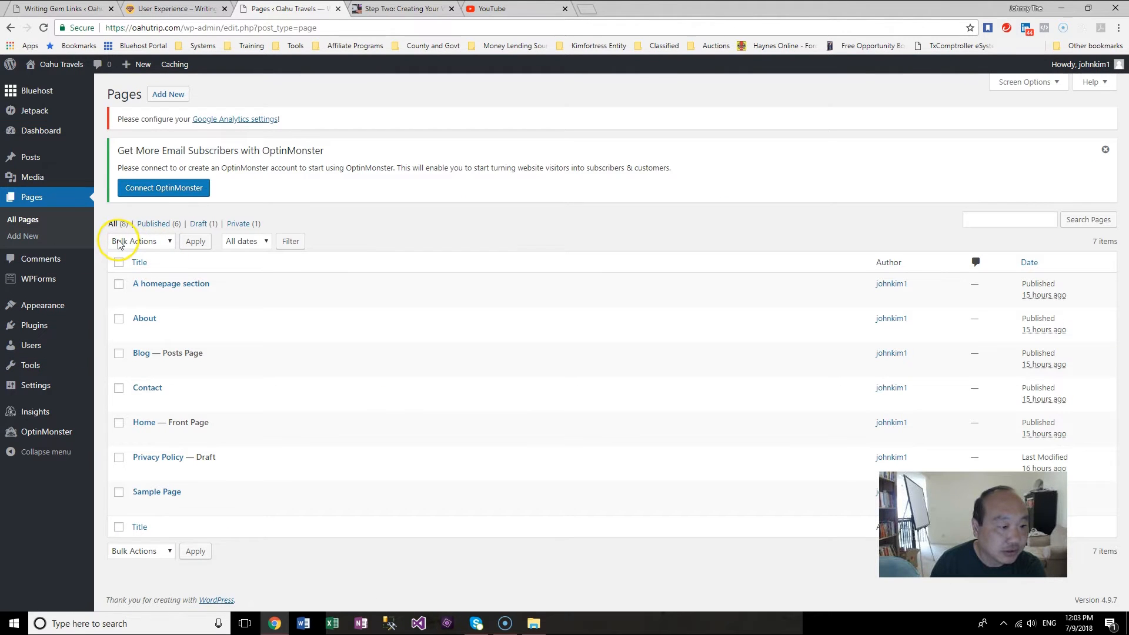
left_click(29, 241)
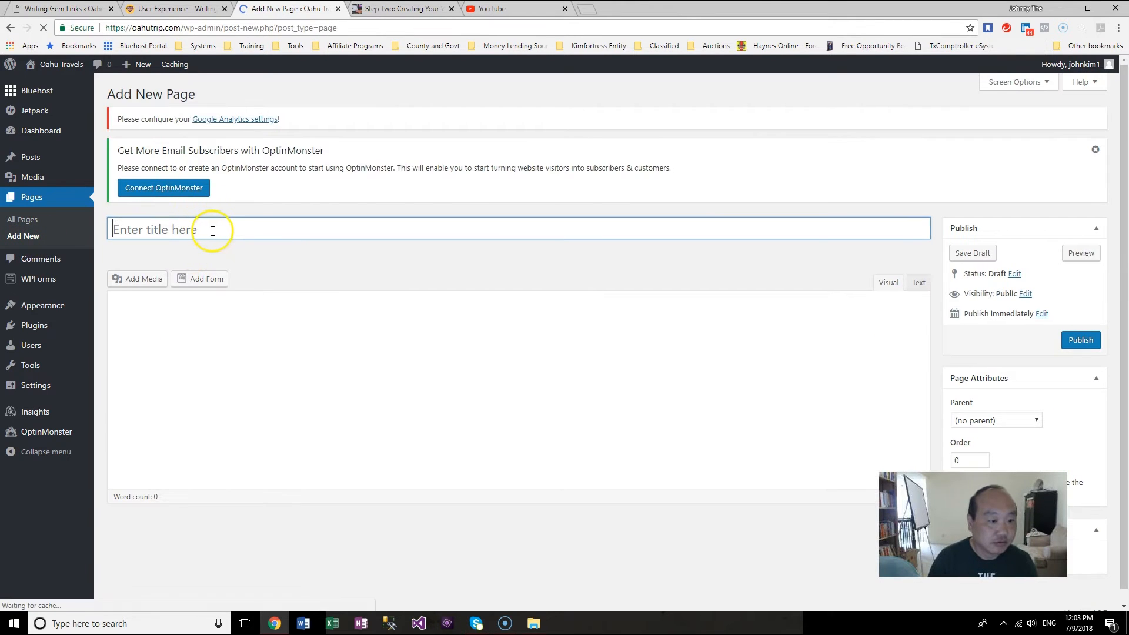
left_click(433, 321)
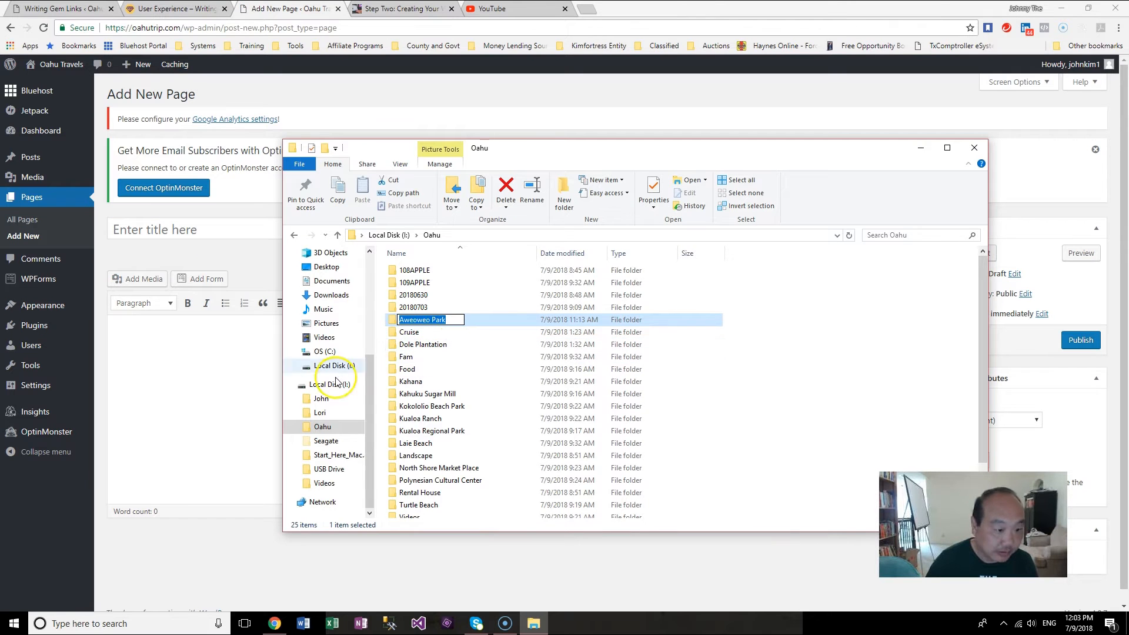
left_click(214, 230)
key("ctrl+v")
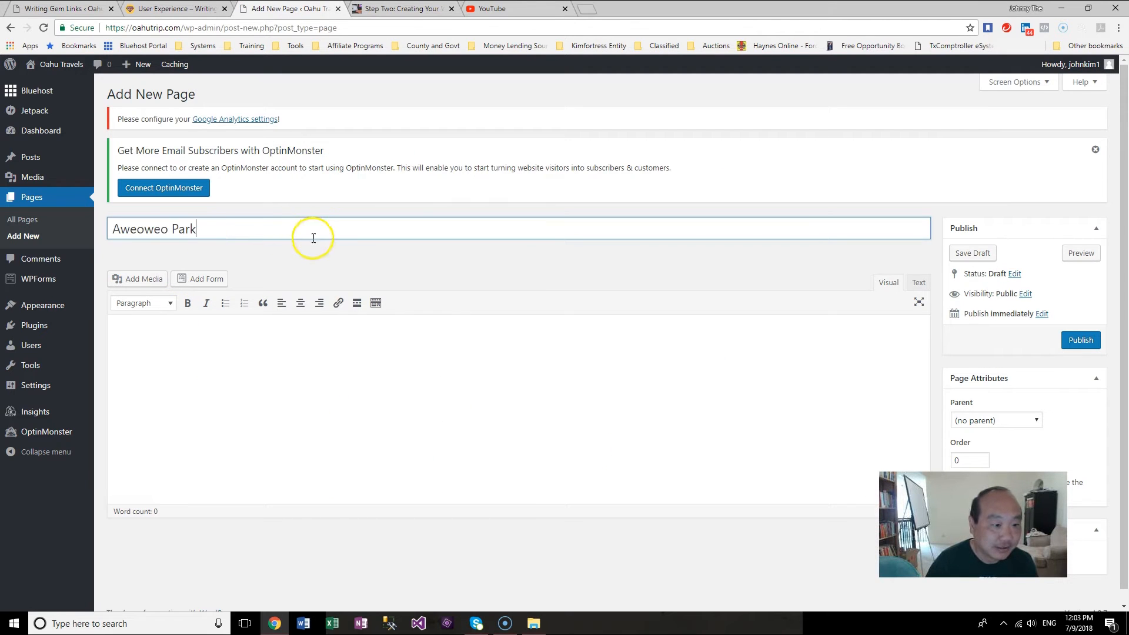
Step: Write the body text "One of the Beautiful and Secluded places I found was a place called Aweoweo Park." and start a new paragraph
left_click(298, 360)
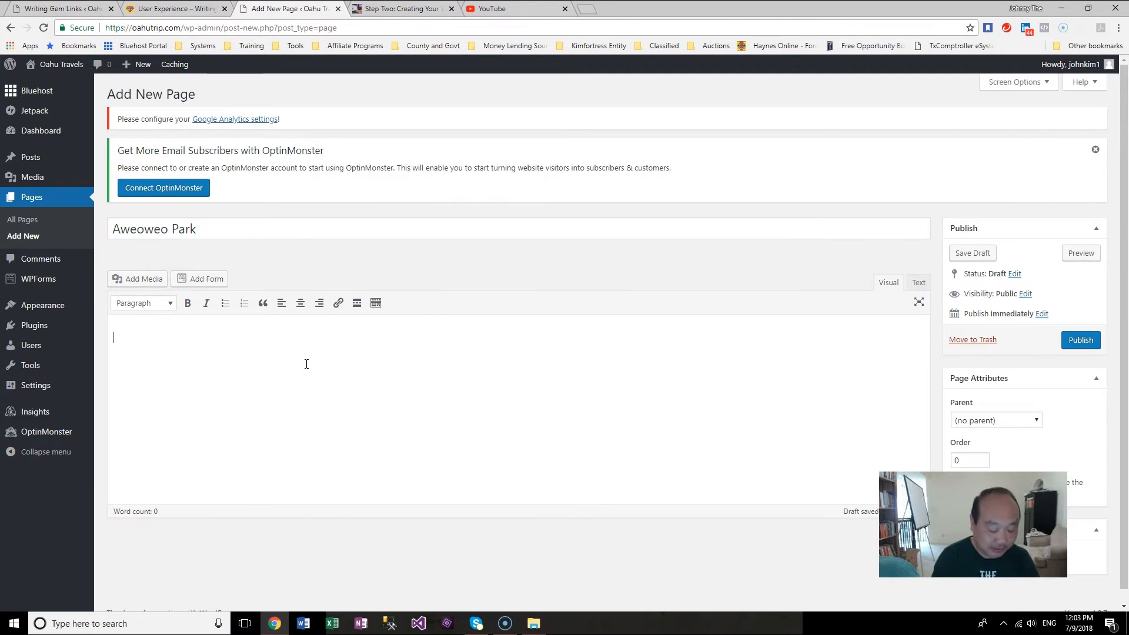
left_click(325, 358)
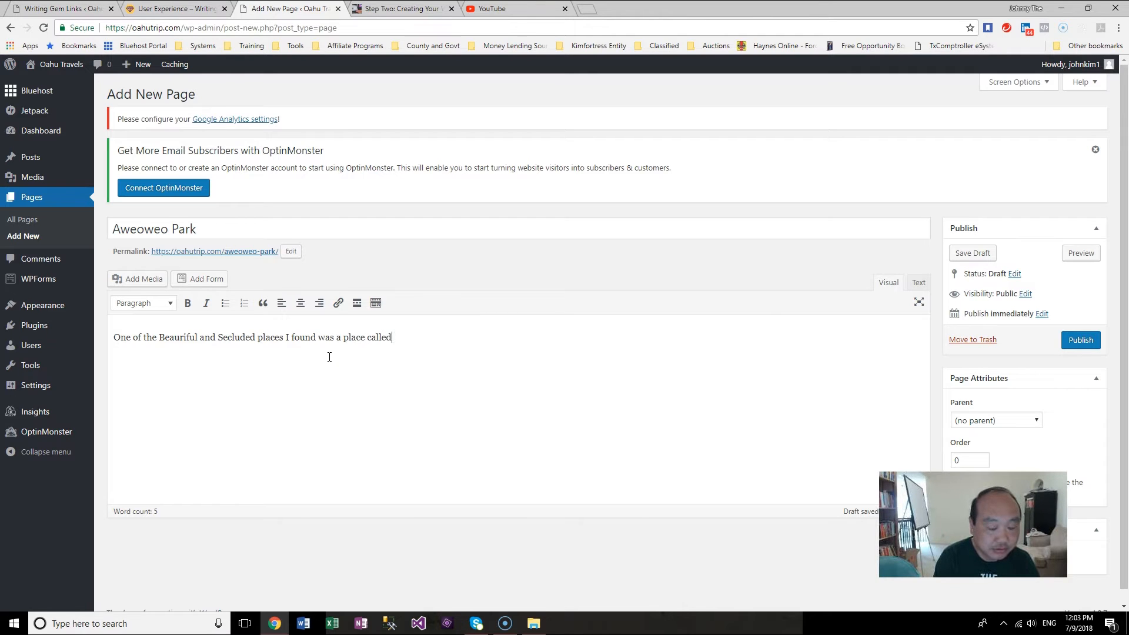
type("Aweoweo Park.")
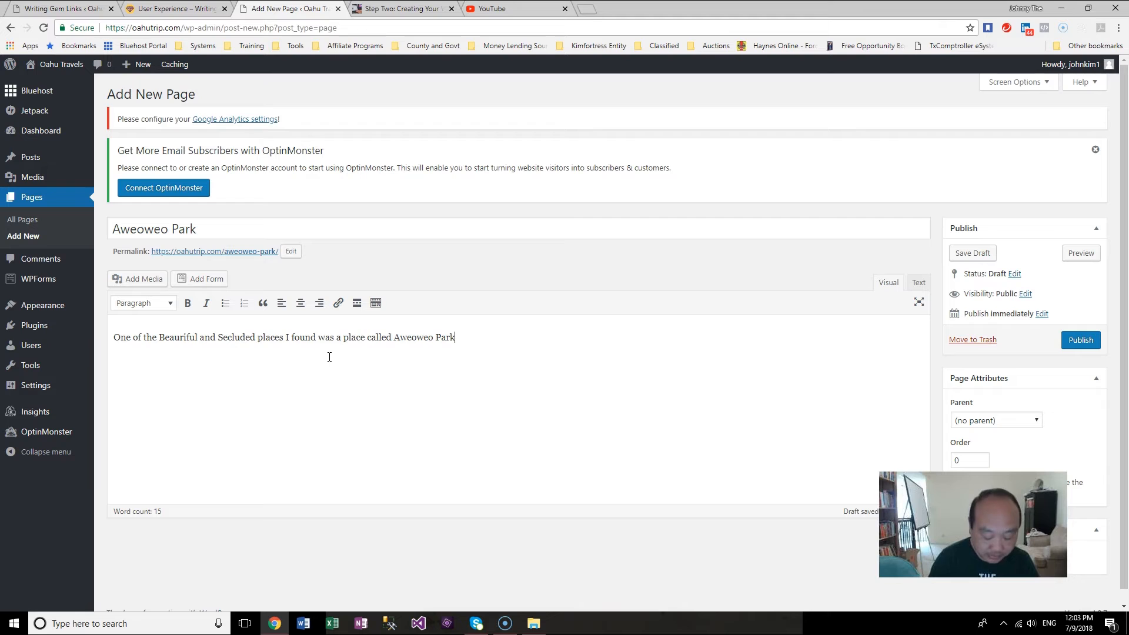
left_click(183, 337)
key("BackSpace")
type("t")
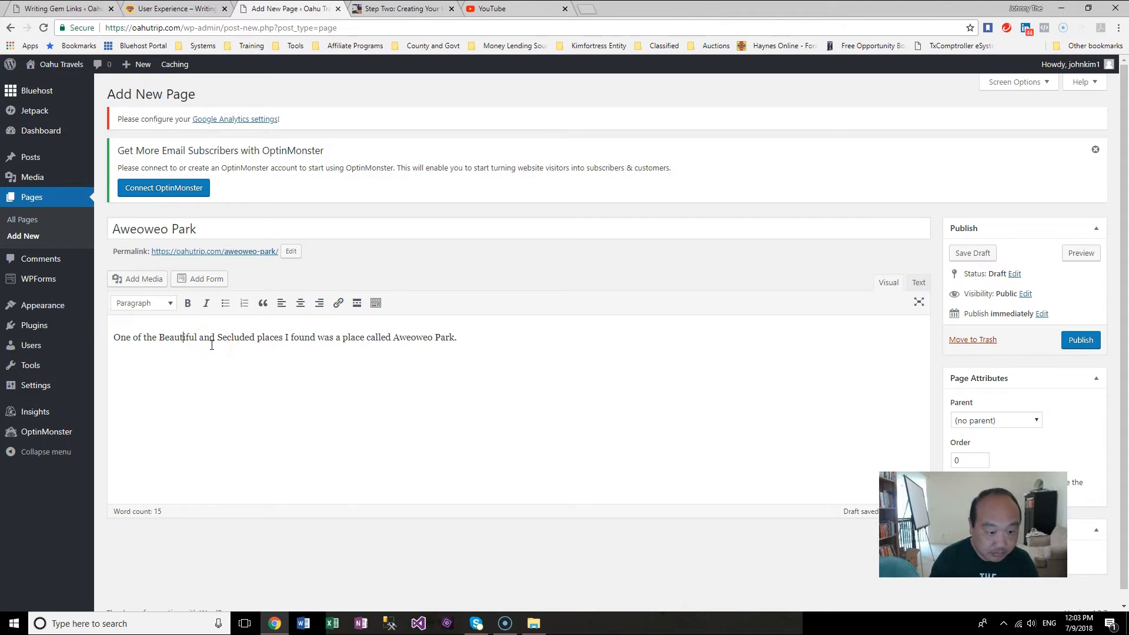
left_click(513, 340)
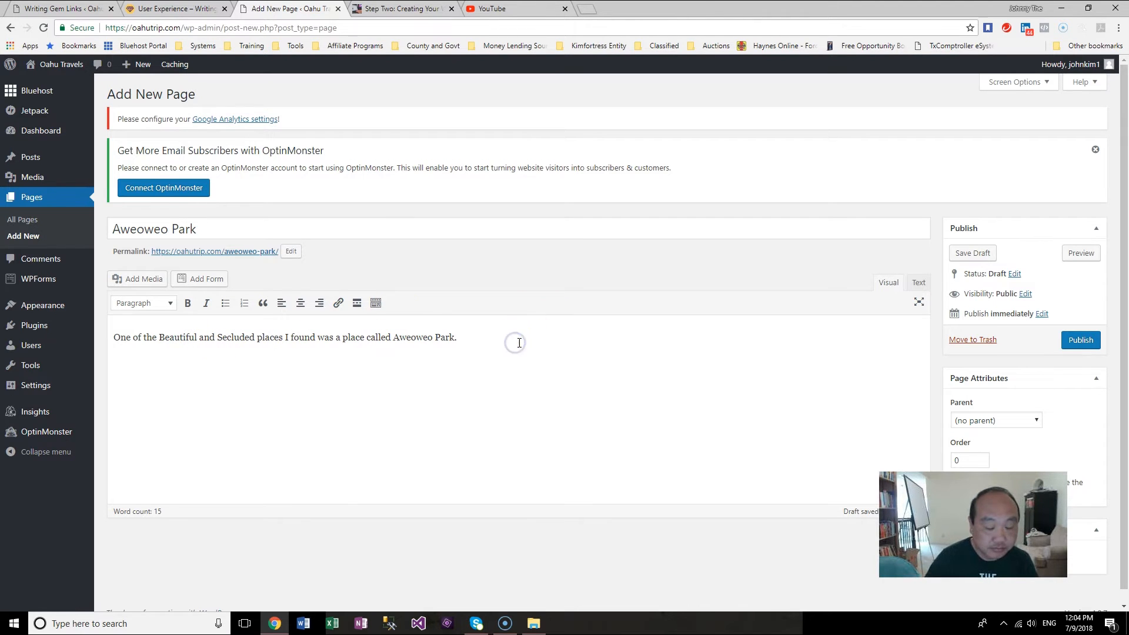
key("Return")
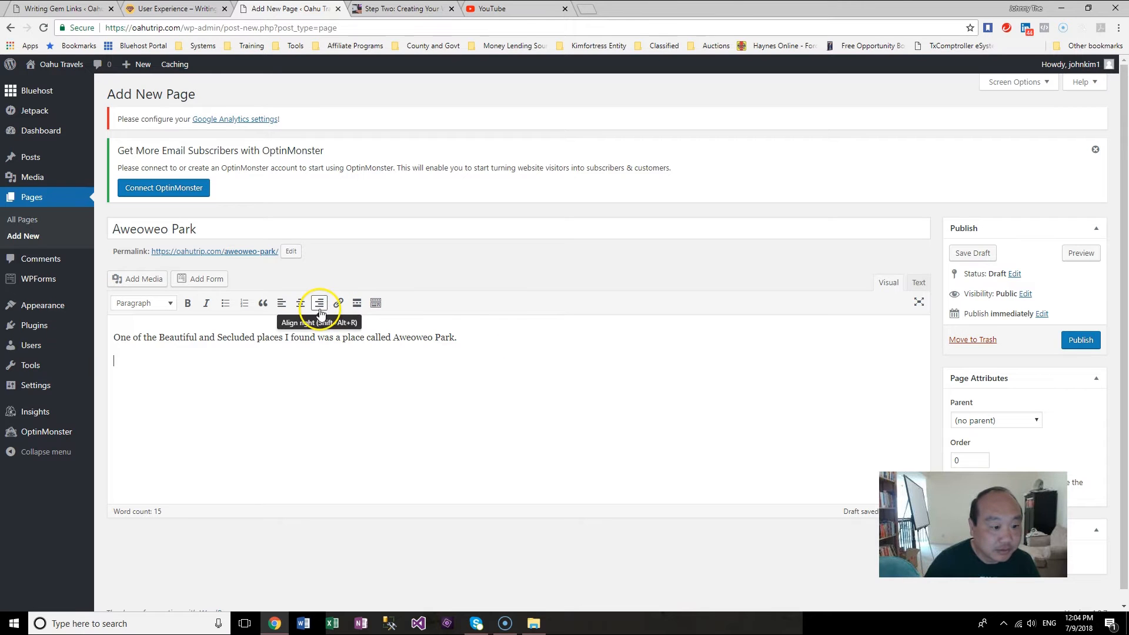
Step: Upload the photo IMG_9473.JPG from the Aweoweo Park folder through Add Media
left_click(130, 279)
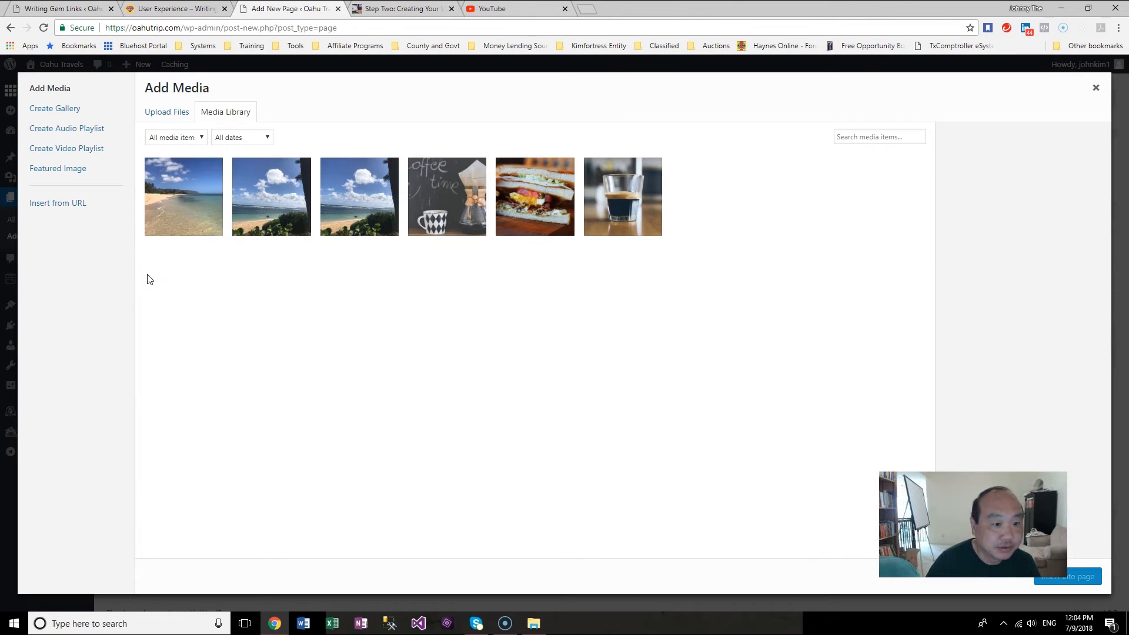
left_click(177, 120)
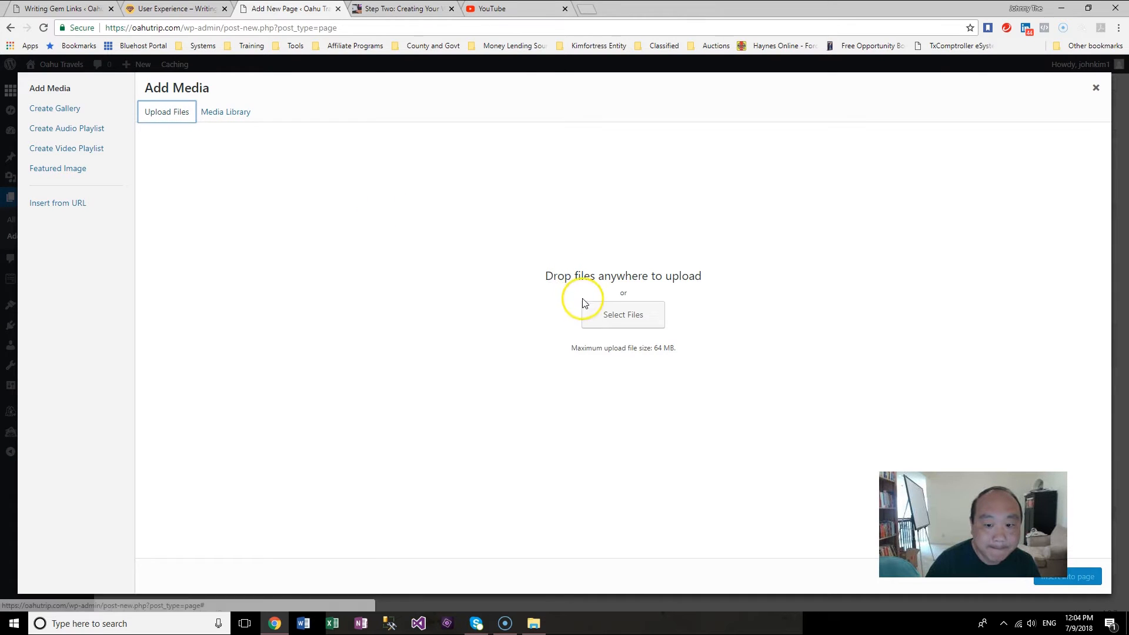
left_click(614, 313)
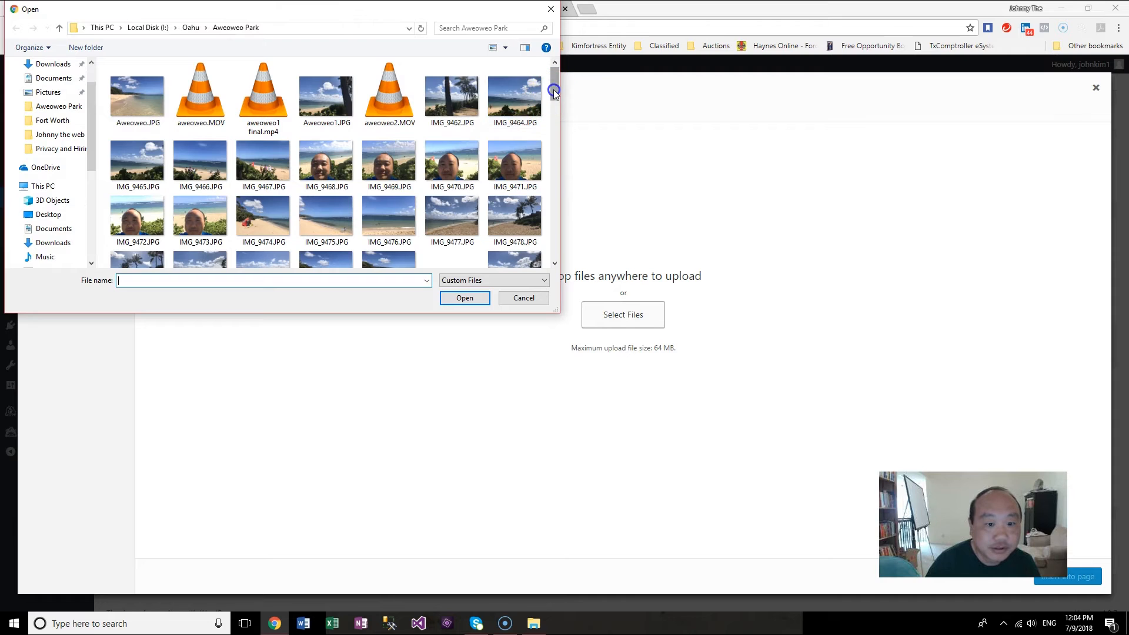
scroll(554, 95, "down", 1)
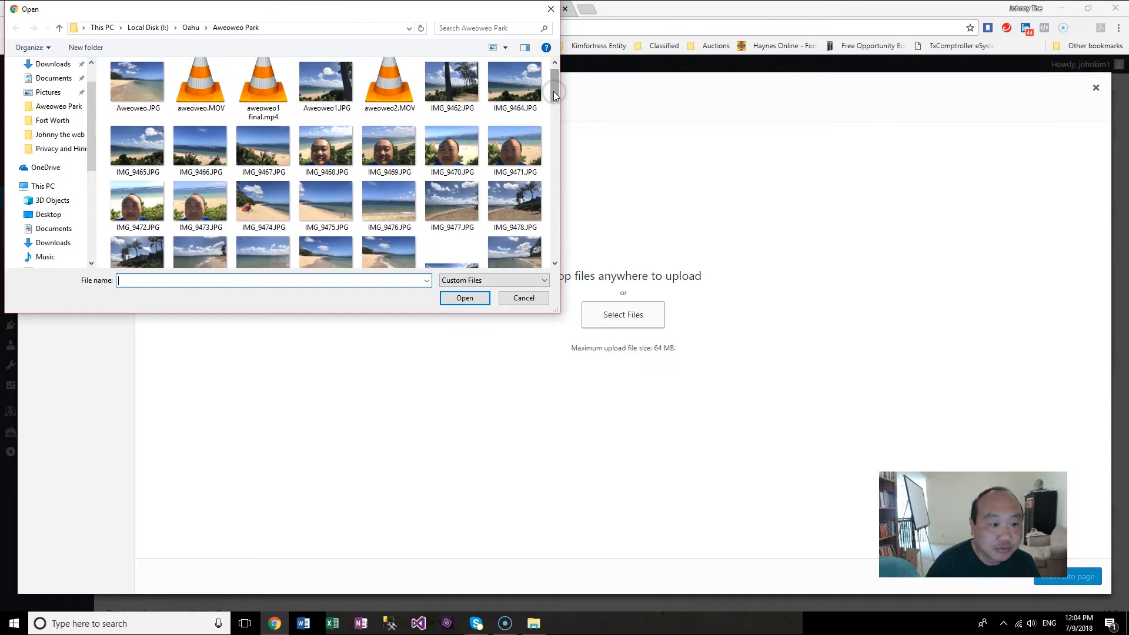
double_click(208, 213)
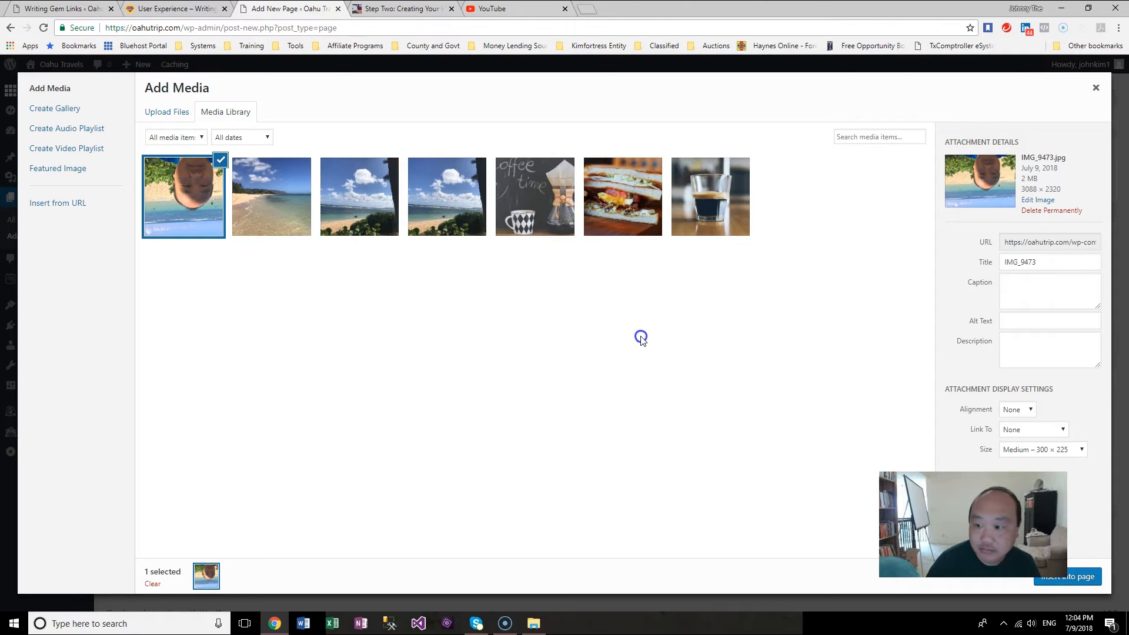
Step: Rotate the uploaded photo upright in the image editor, save it and insert it into the page
left_click(1040, 200)
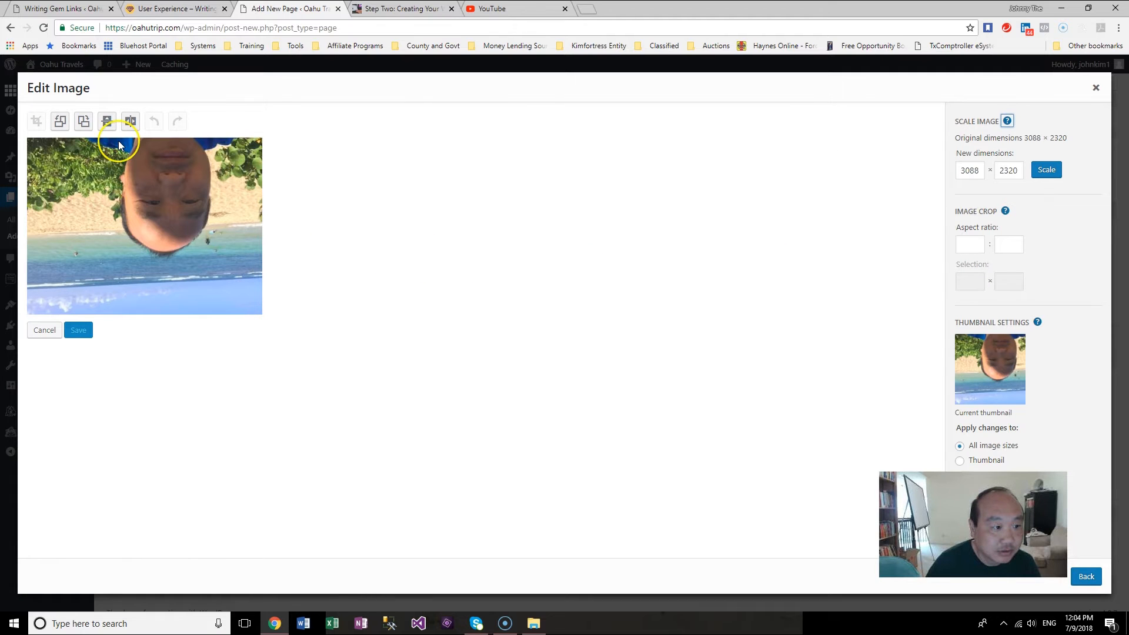
left_click(85, 125)
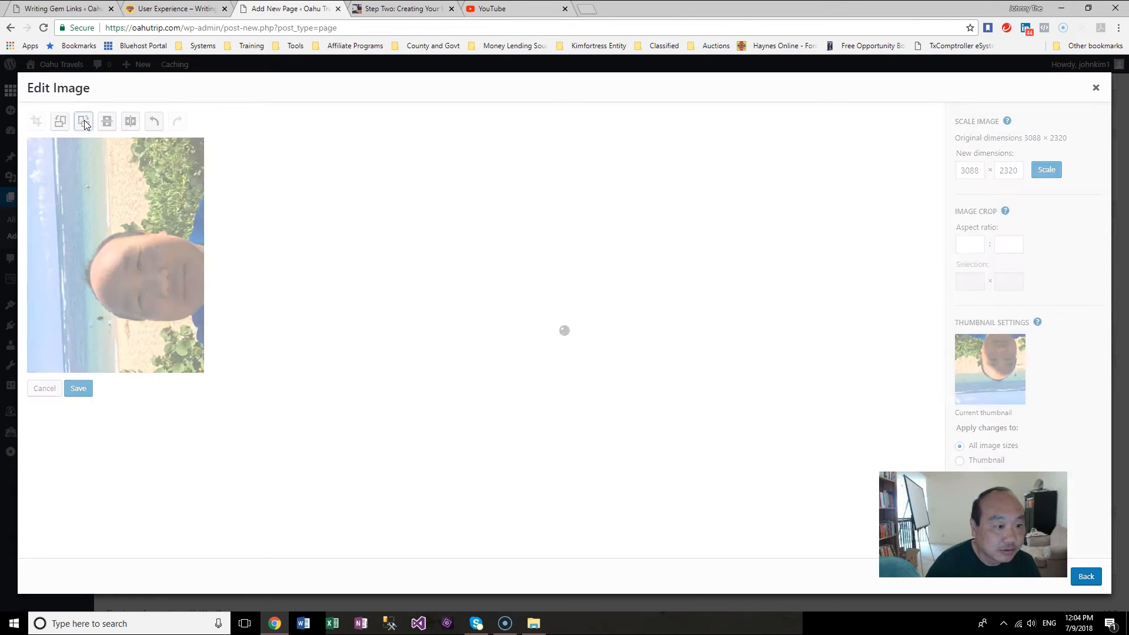
left_click(85, 125)
left_click(407, 235)
left_click(78, 329)
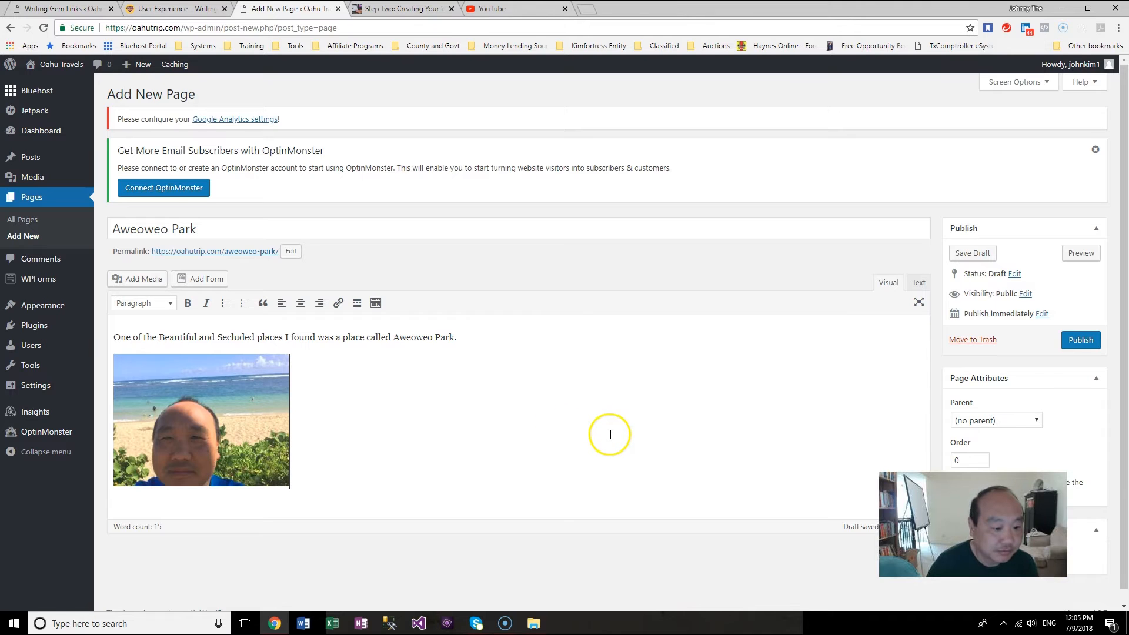
Step: Select the inserted photo in the page body and delete it
left_click(264, 414)
left_click(496, 324)
left_click(240, 418)
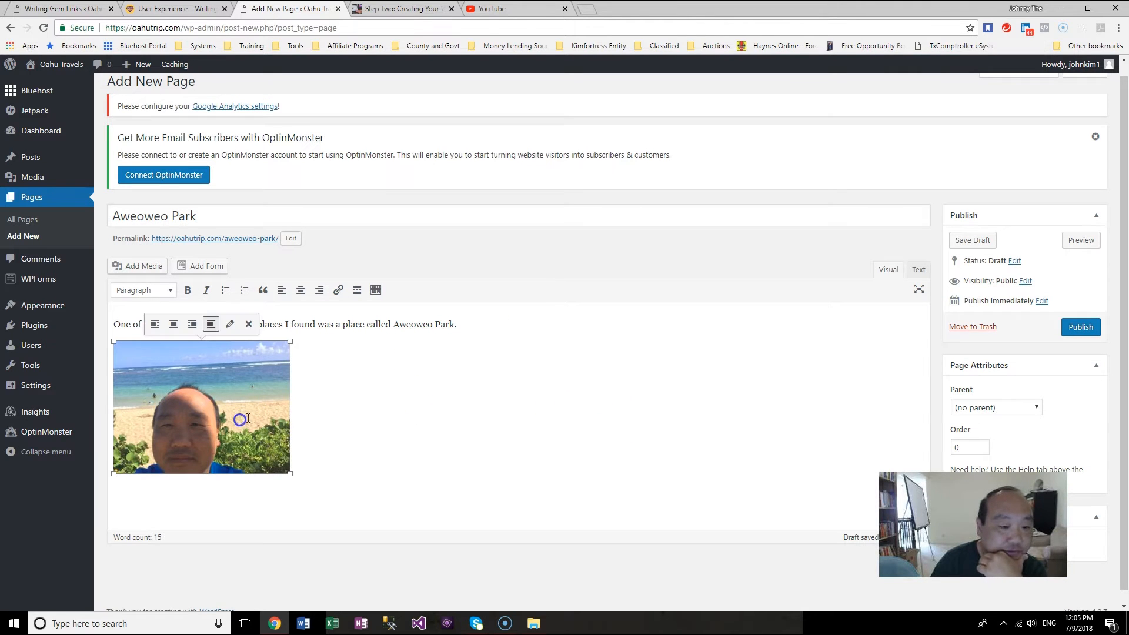
key("Delete")
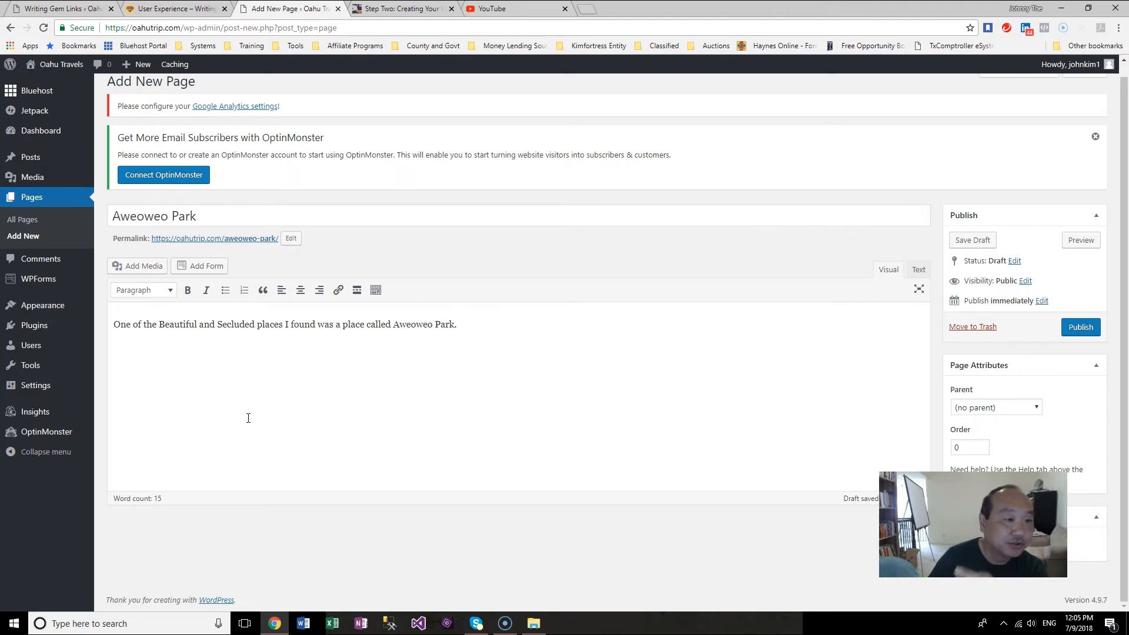
left_click(177, 349)
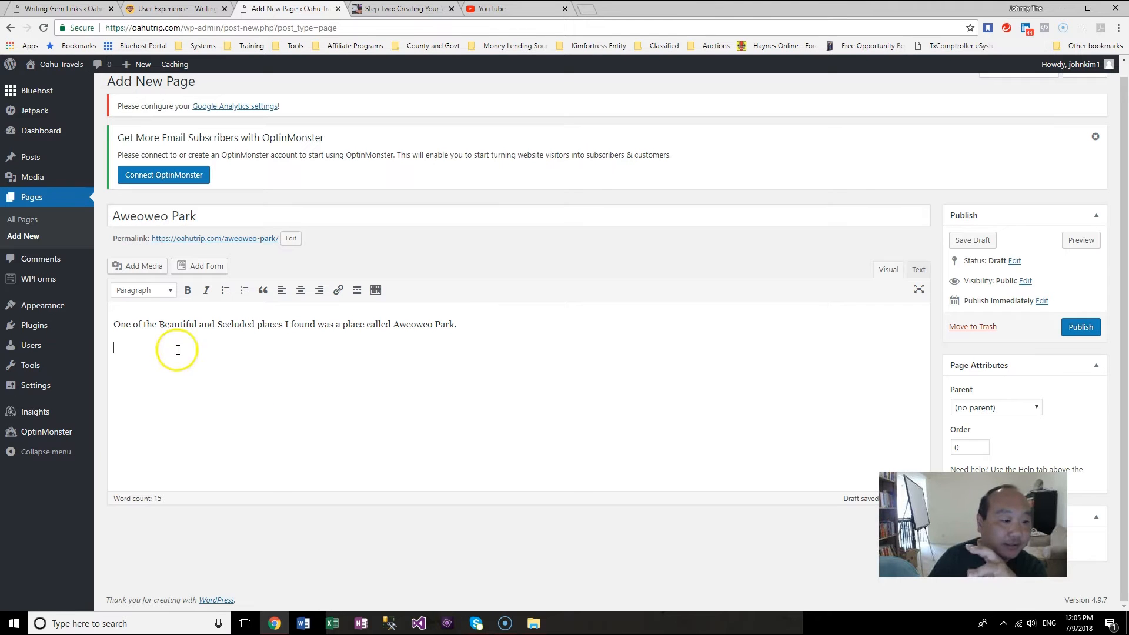
left_click(150, 268)
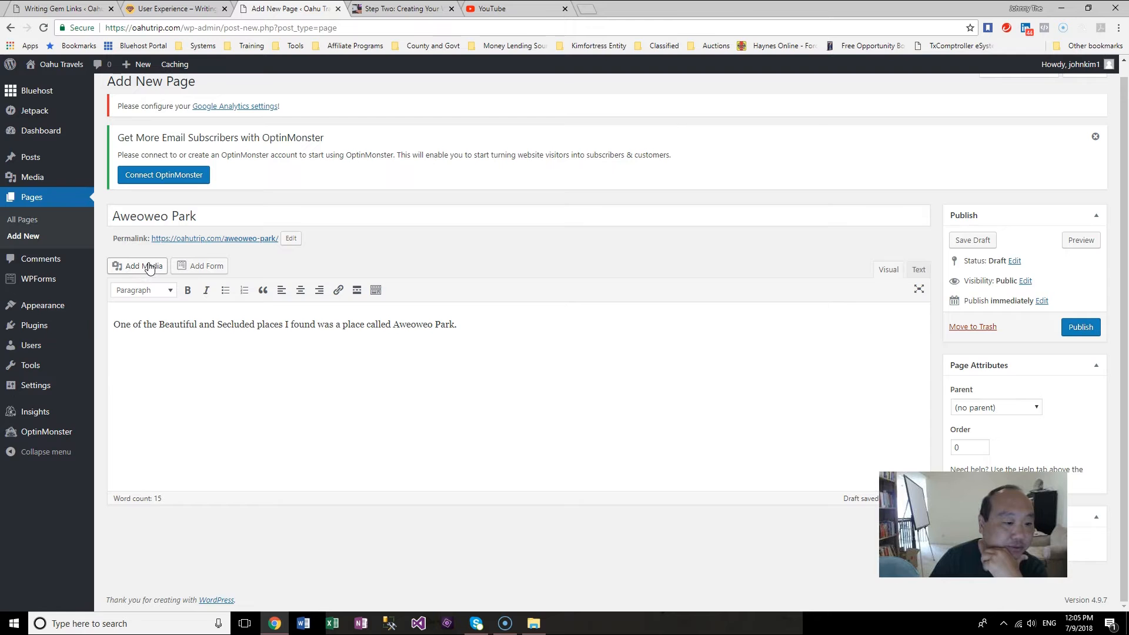
left_click(150, 268)
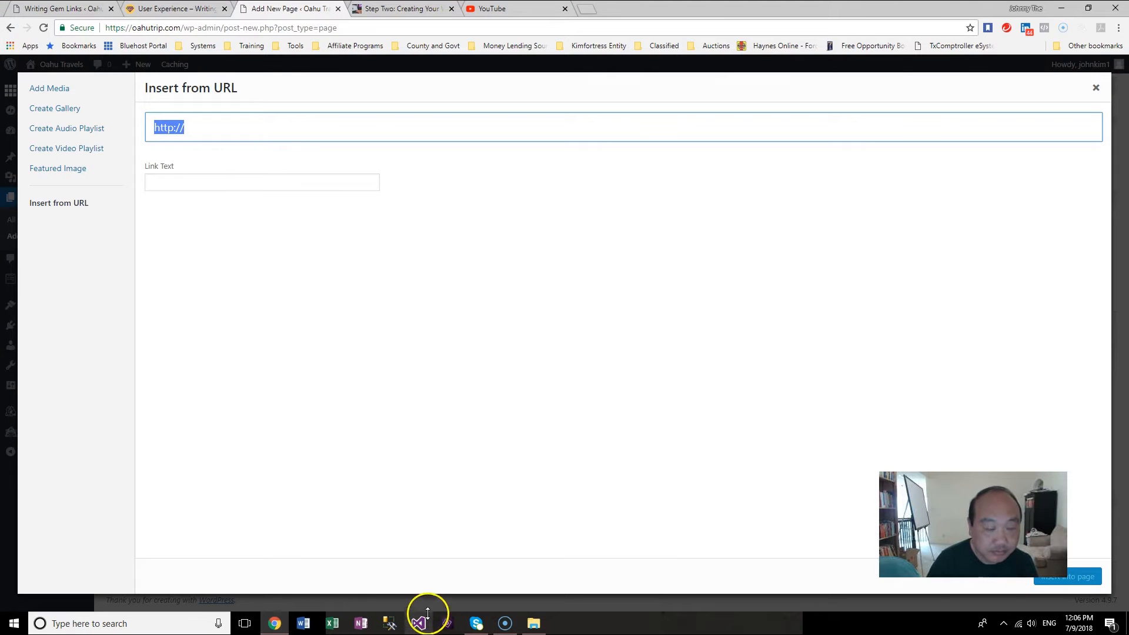
left_click(494, 8)
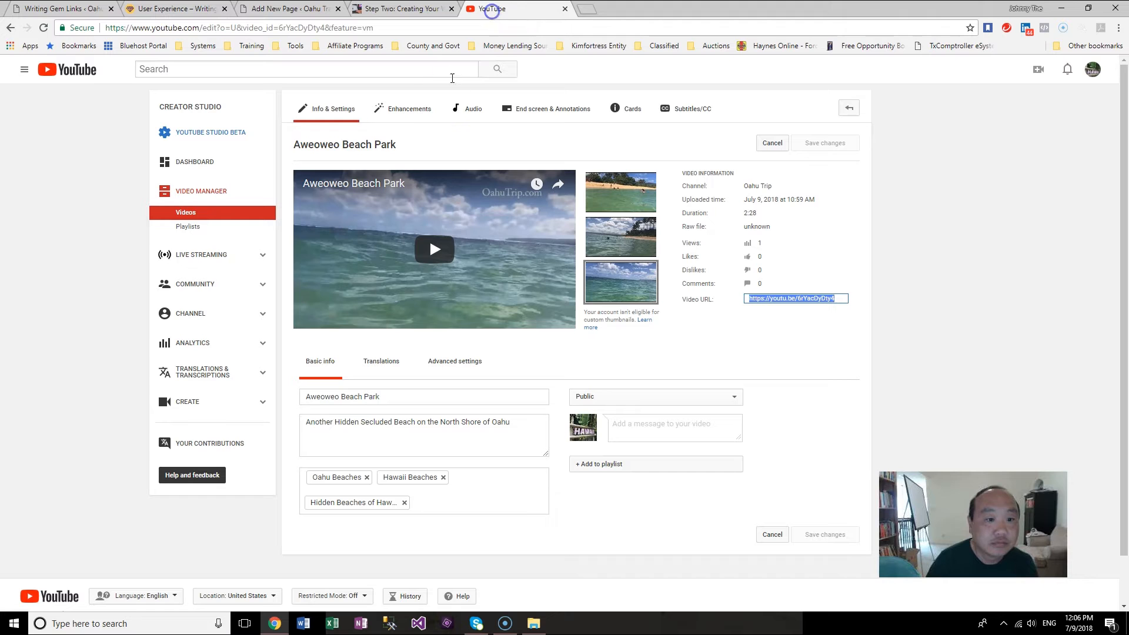
right_click(792, 297)
left_click(811, 300)
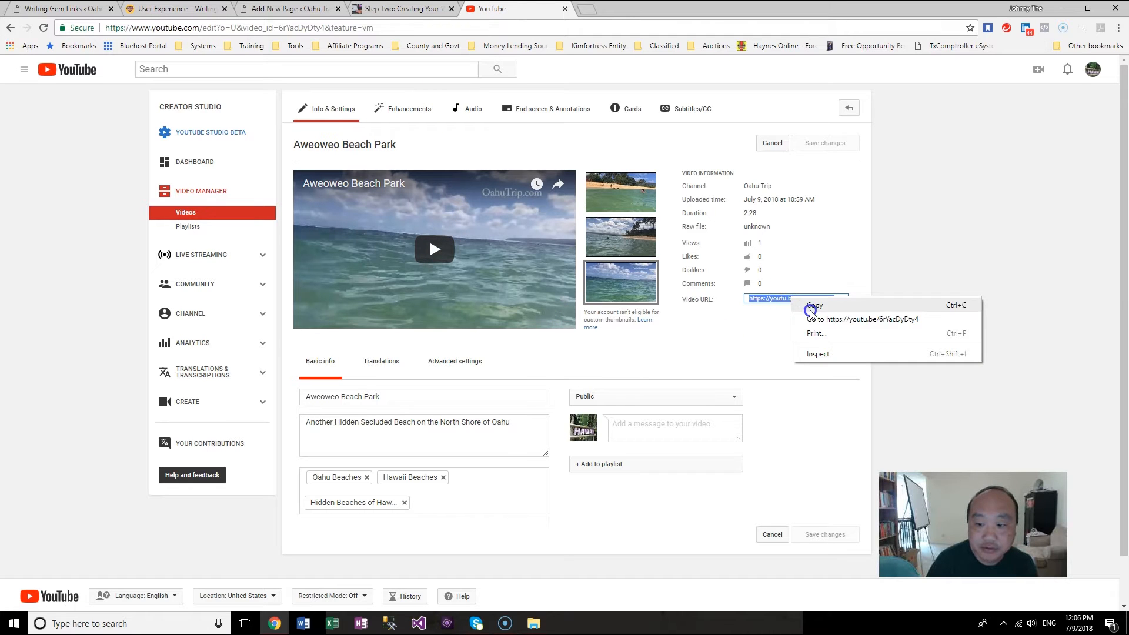
left_click(288, 8)
key("ctrl+v")
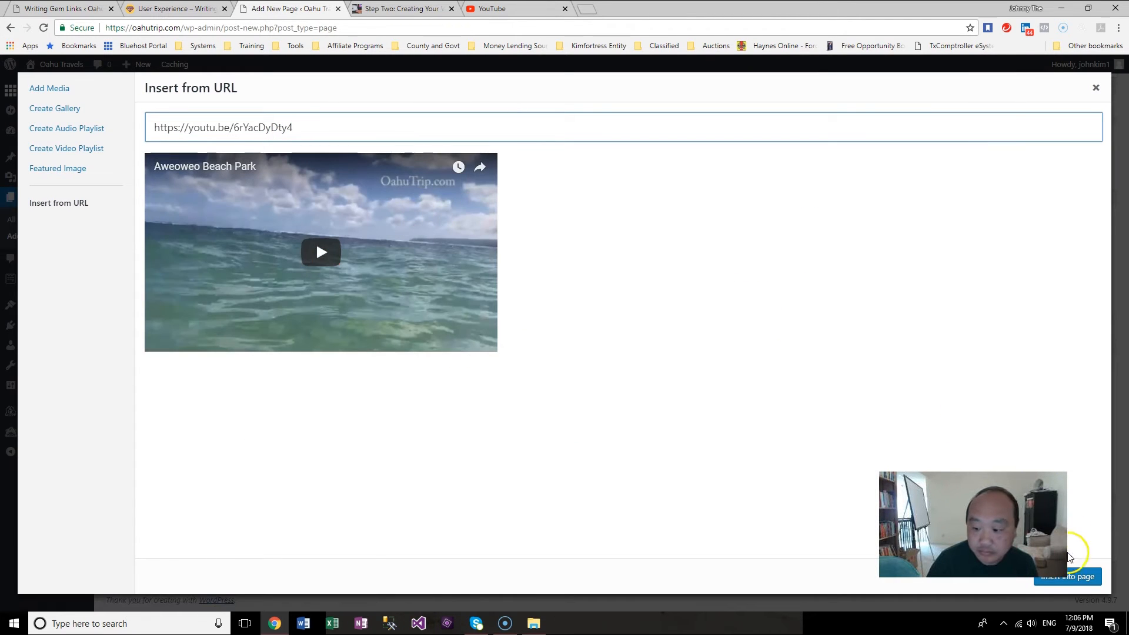
left_click(1071, 578)
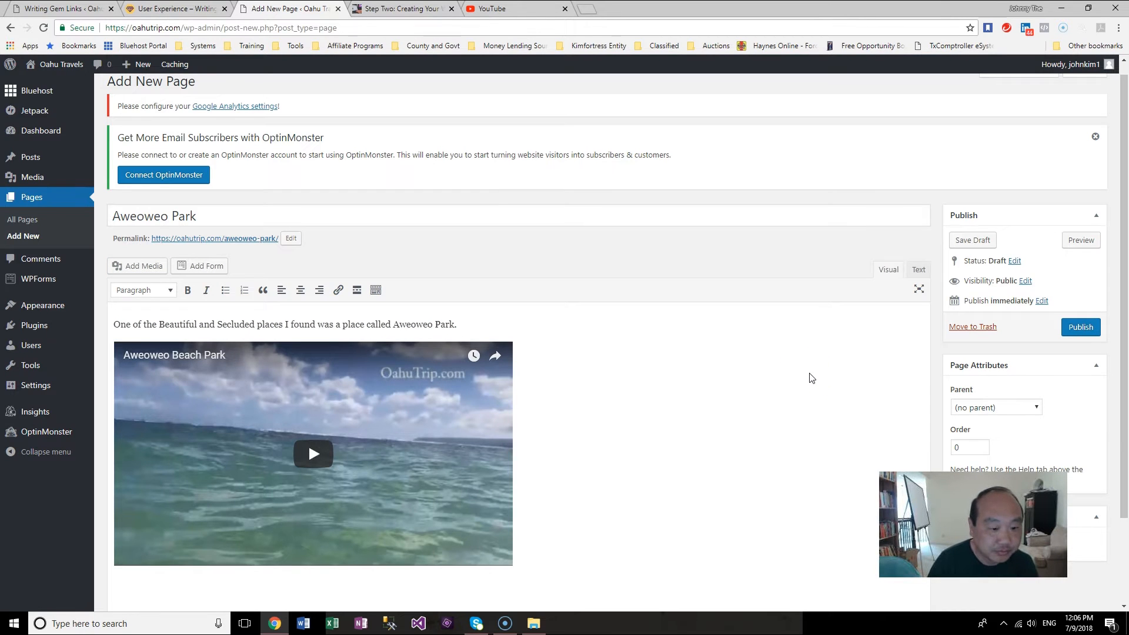
Step: Publish the Aweoweo Park page
left_click(1084, 225)
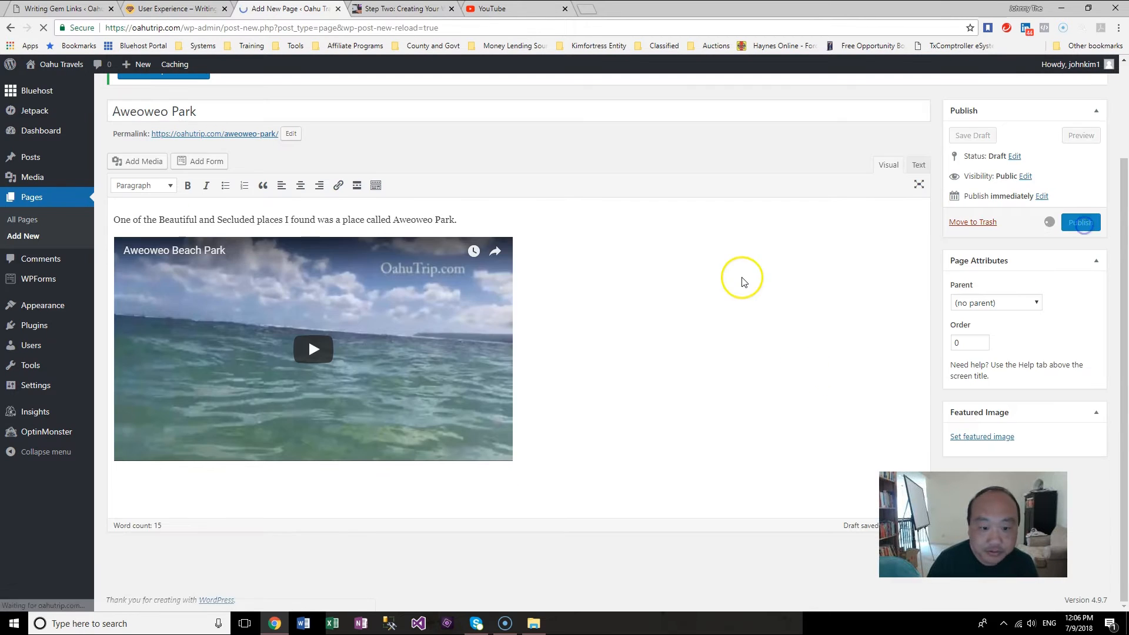
left_click_drag(1124, 333, 1125, 457)
left_click(674, 463)
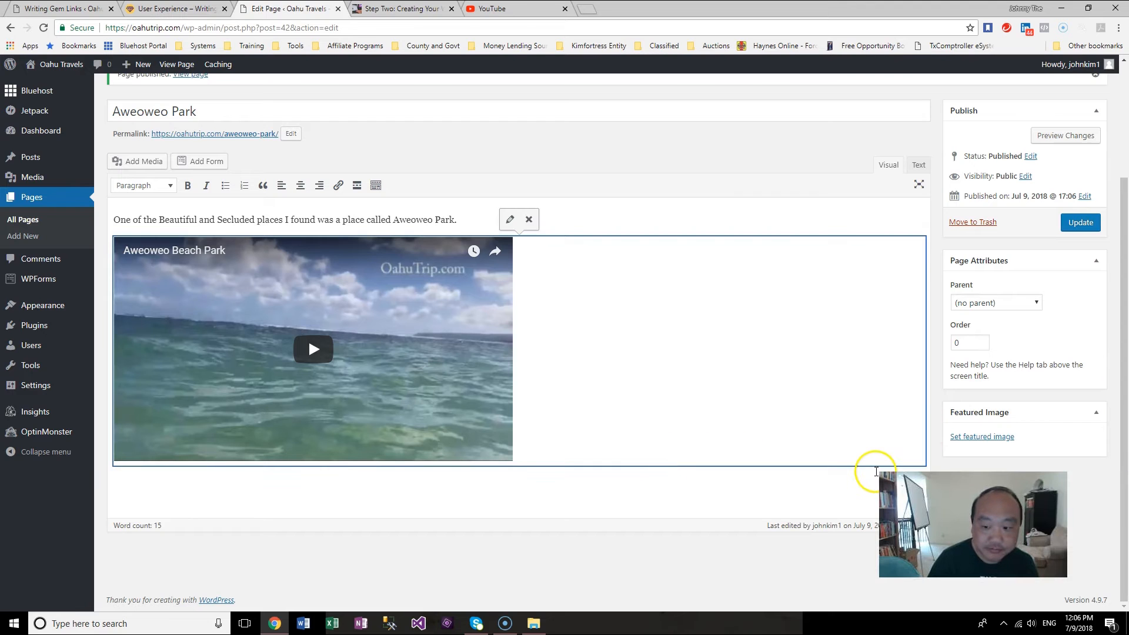
Step: Format the opening sentence as Heading 2
left_click_drag(457, 310, 80, 295)
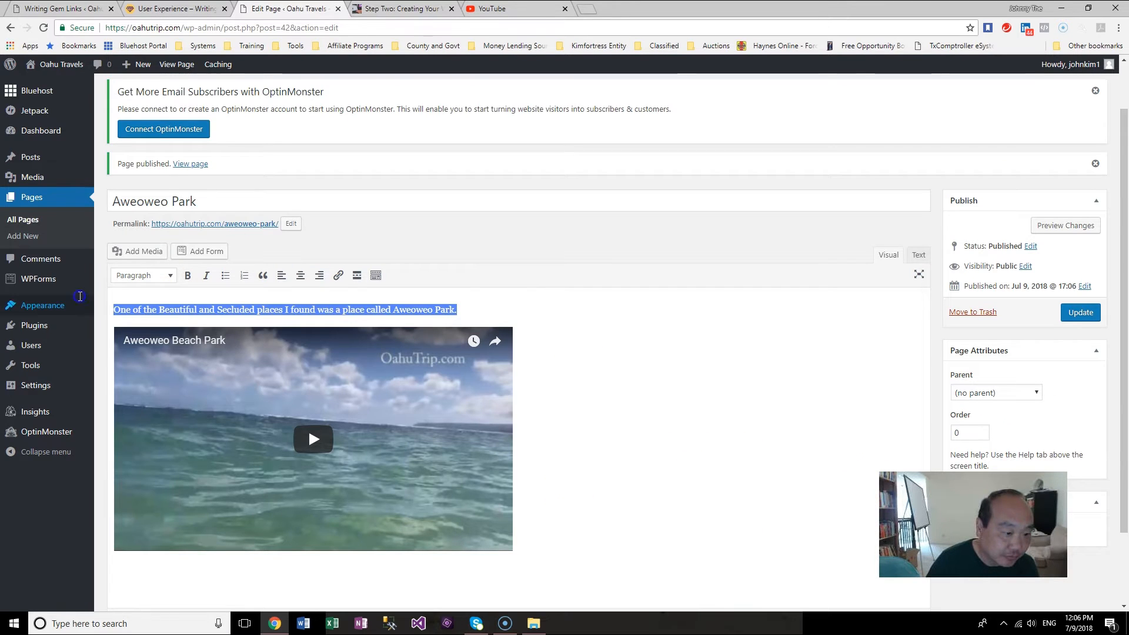
left_click(169, 276)
left_click(164, 320)
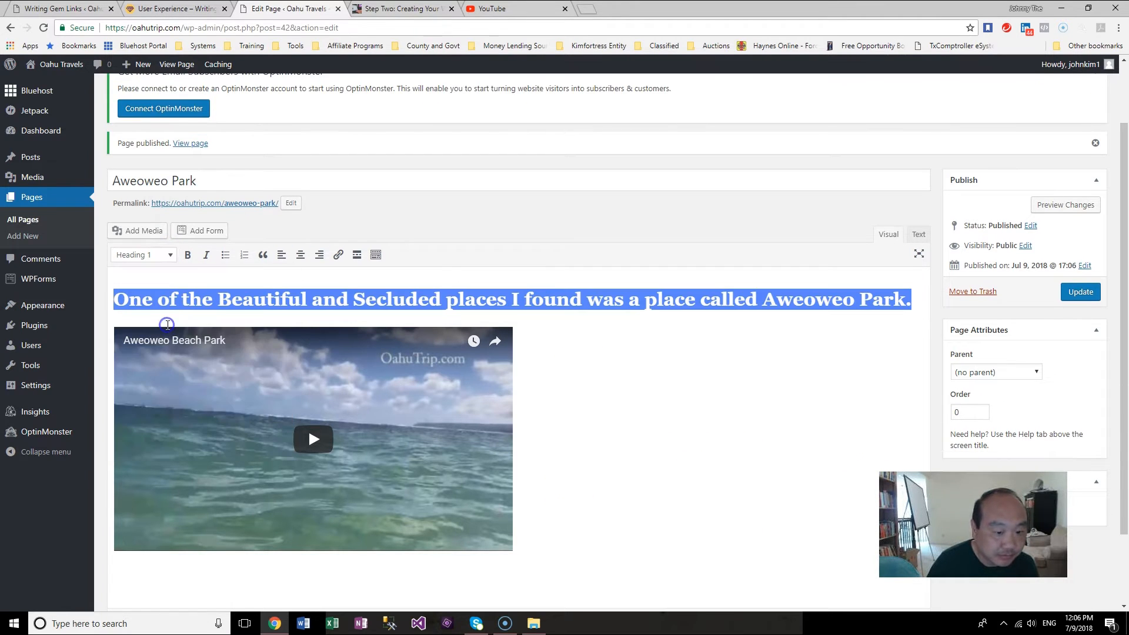
left_click(170, 256)
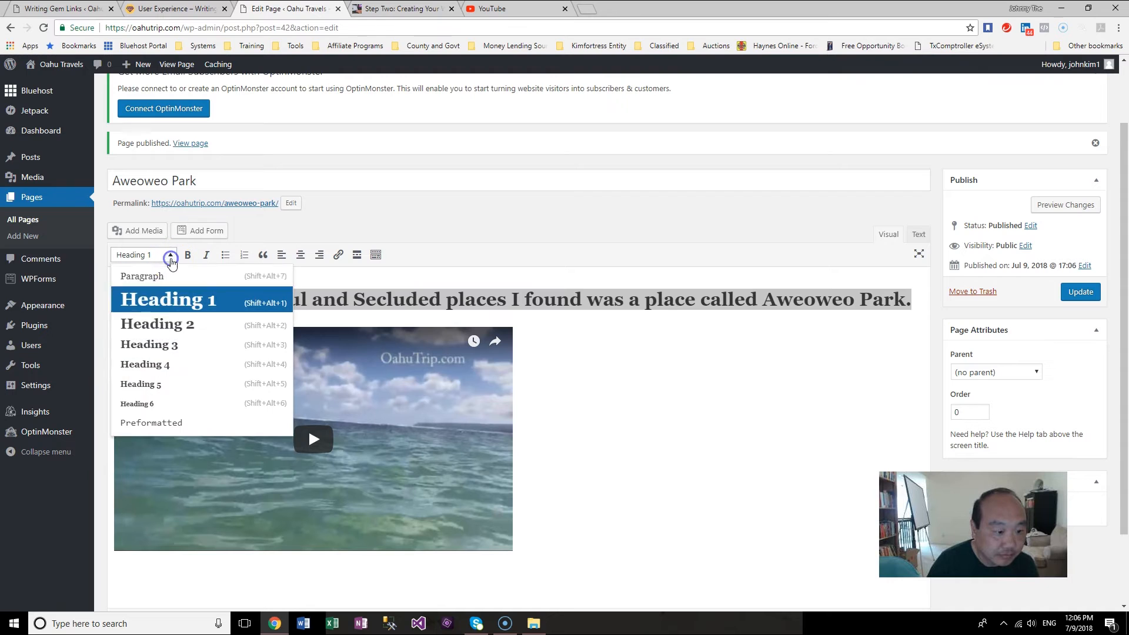
left_click(156, 325)
Step: Below the video, write "This beach was very quiet and the waves were mild and we could easily relax in this beach park." and start a new paragraph
left_click(491, 559)
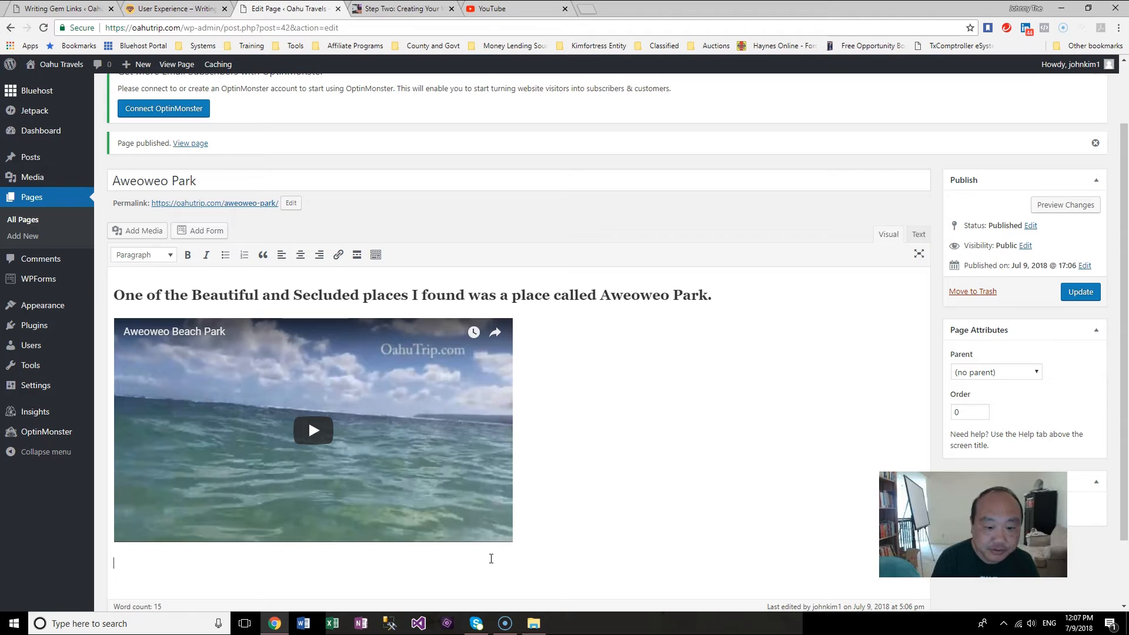
type("This beach was very quit")
key("BackSpace")
type("et and ")
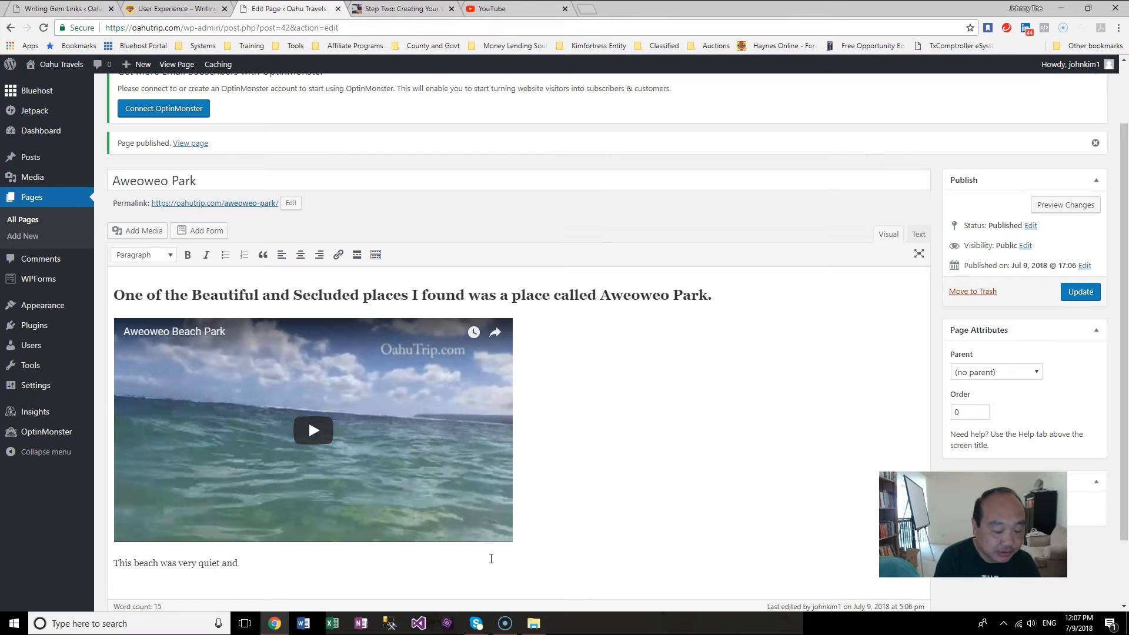
type("the")
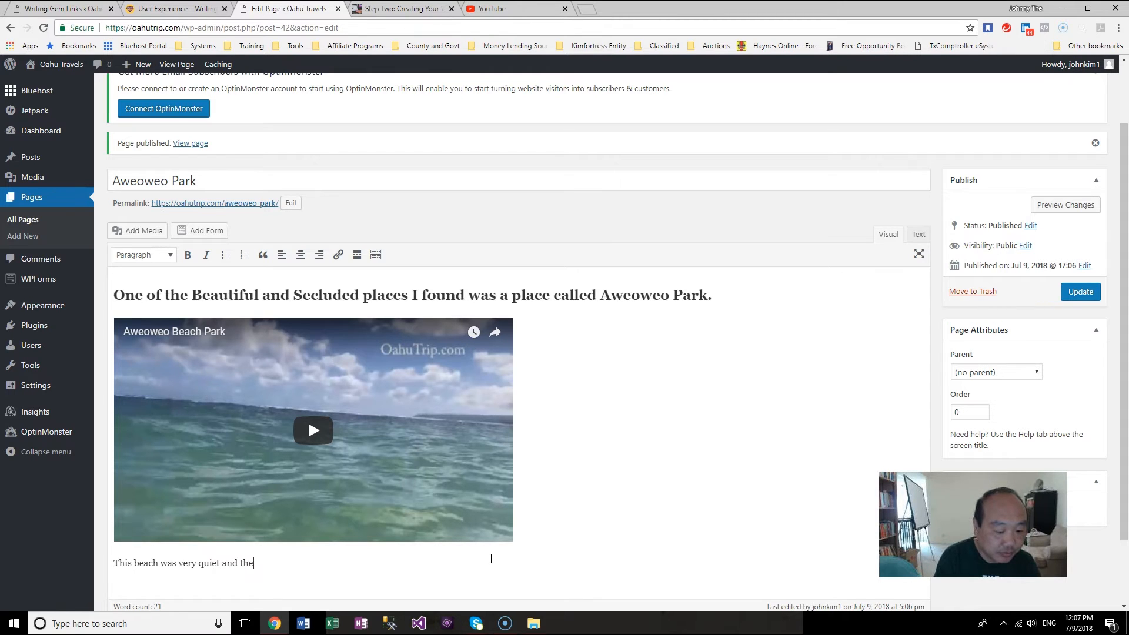
type(" waves were mild and ")
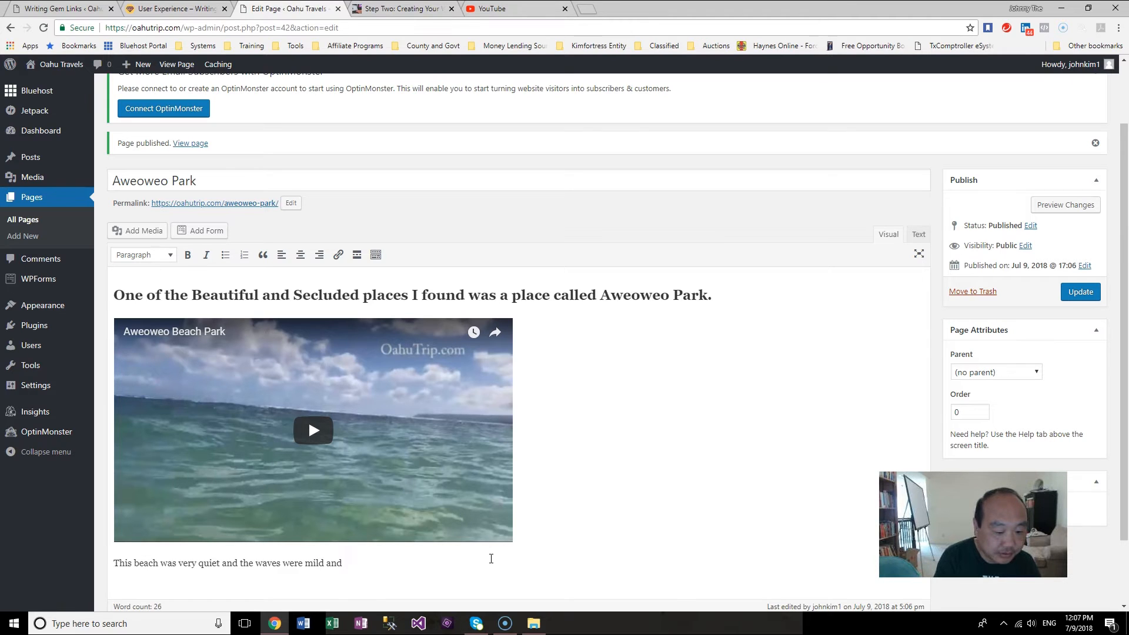
type("w")
type("e could ")
type("esail")
key("BackSpace")
key("BackSpace")
type("asily relax i")
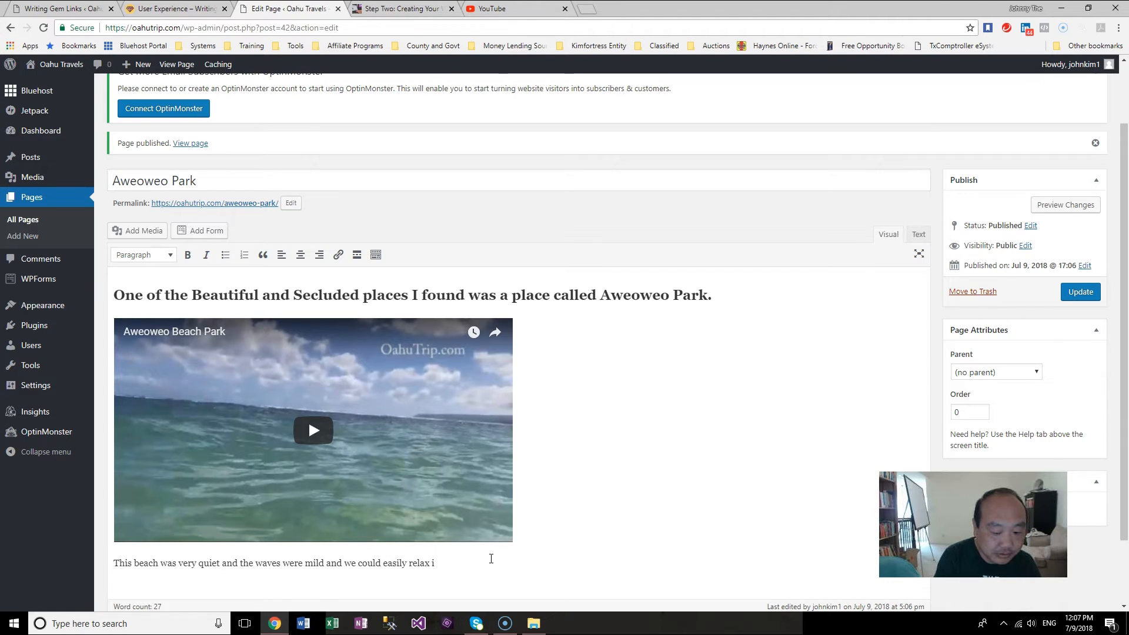
type("n th")
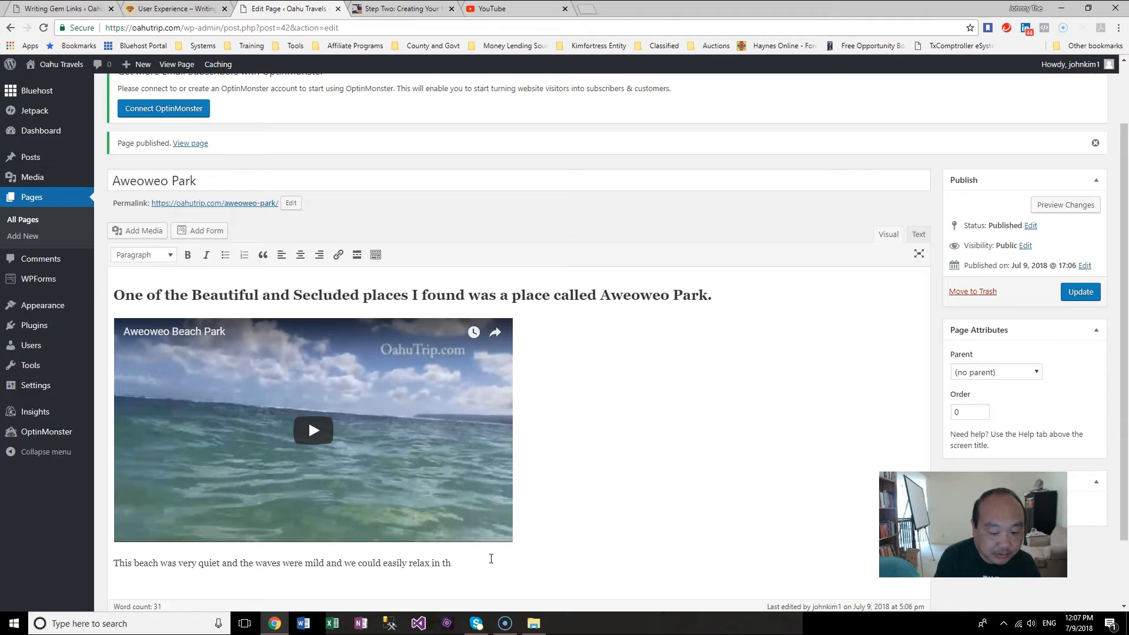
type("is bea")
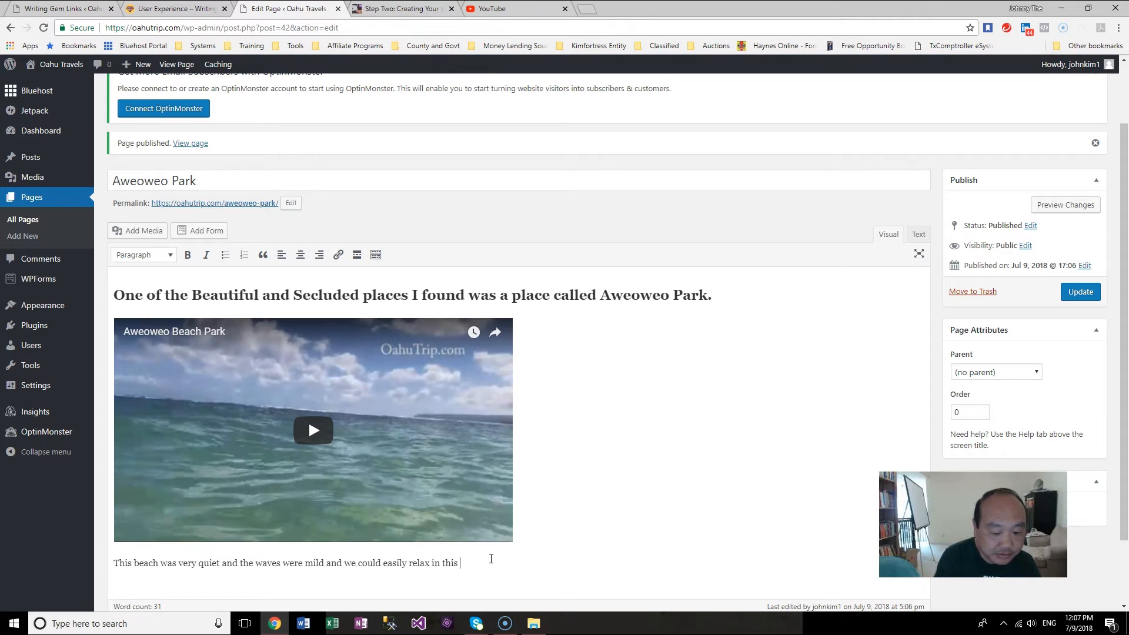
key("BackSpace")
type("ach park.")
key("Return")
Step: Write a paragraph about the park's playground for small children and basketball court for when you are out of the water, and start a new paragraph
type("The unique thing aboyut")
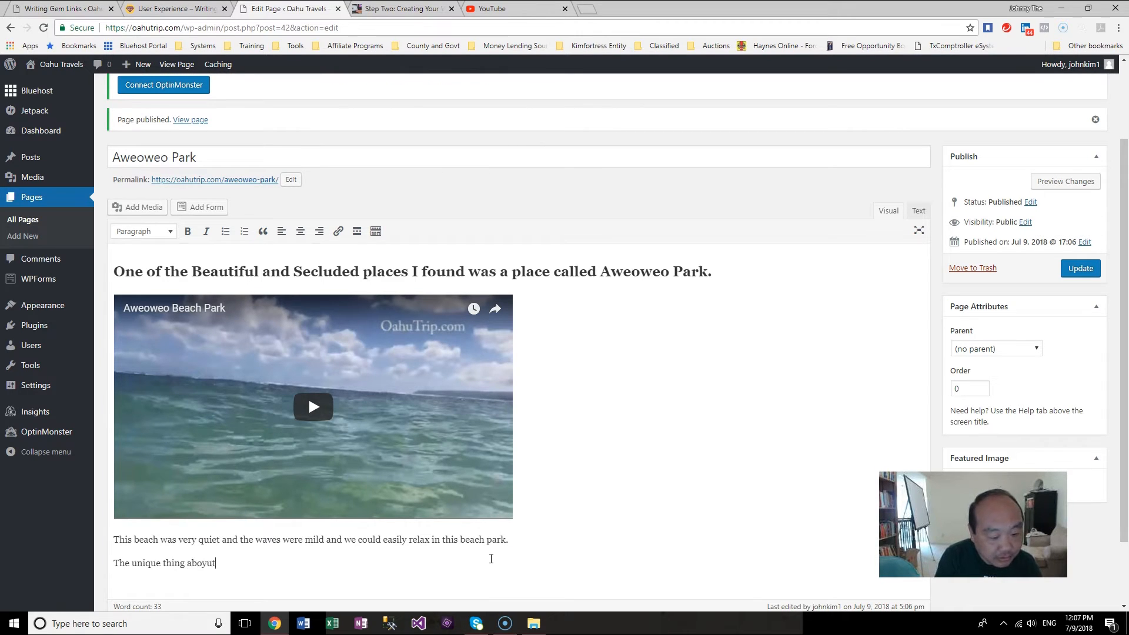
key("BackSpace")
key("BackSpace")
key("BackSpace")
key("BackSpace")
type("ut this")
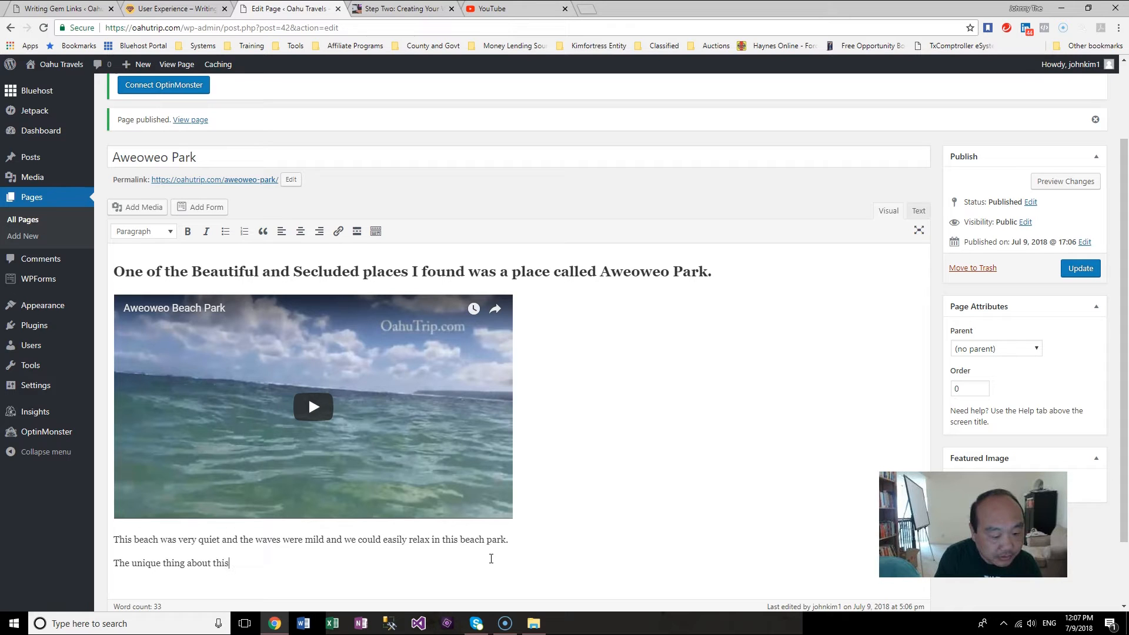
type(" park was that is")
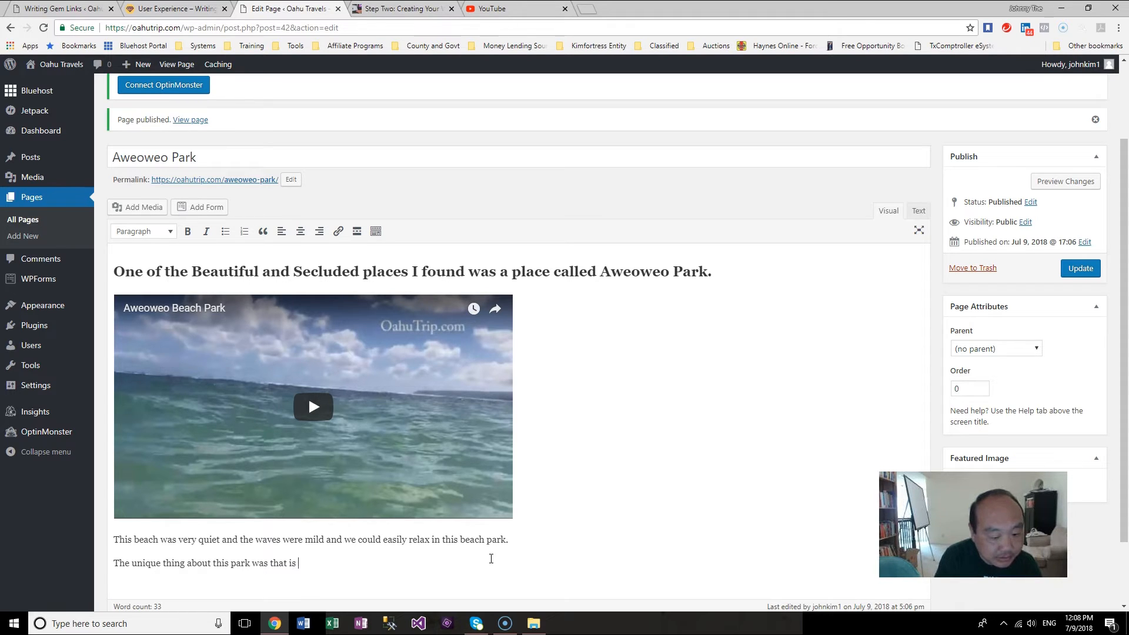
key("BackSpace")
key("BackSpace")
type("t also had a ")
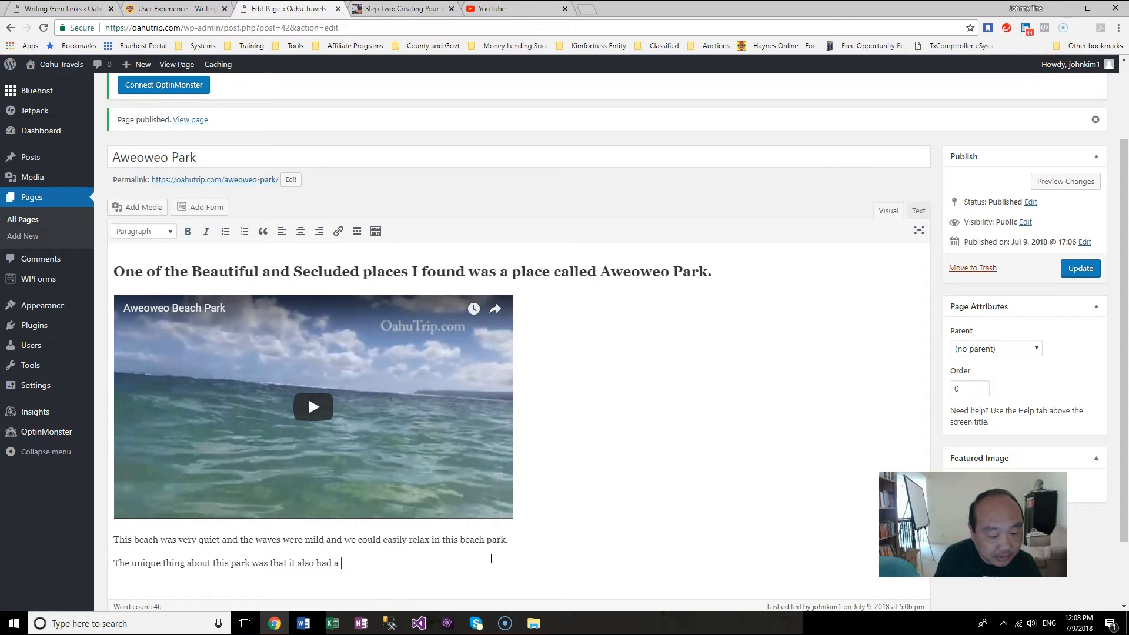
type("playground for small children and ")
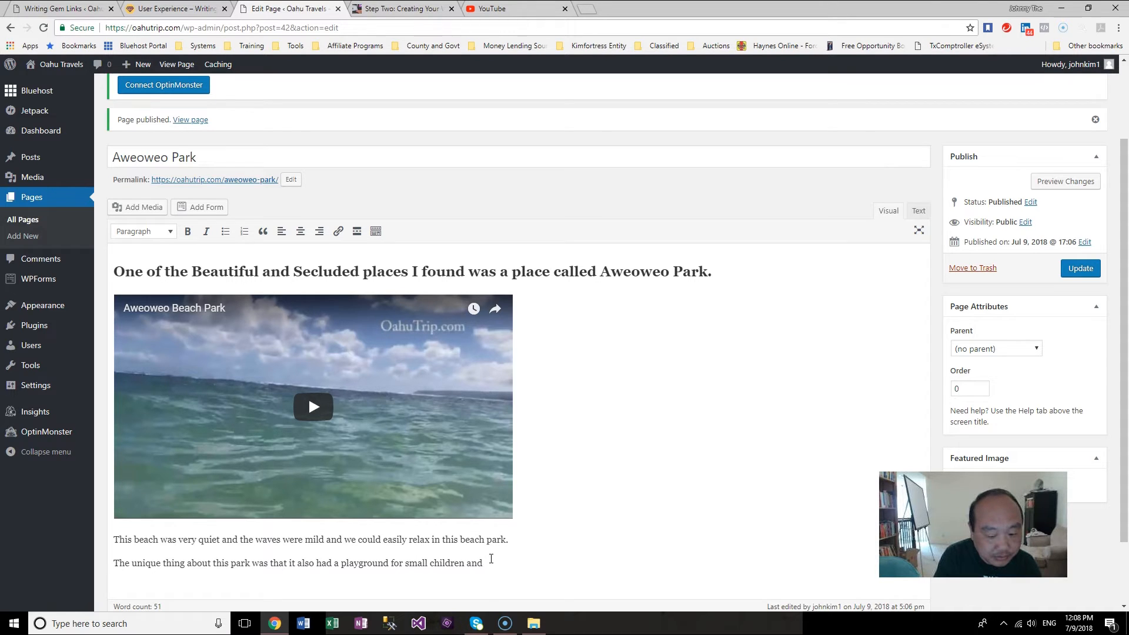
type("a bask")
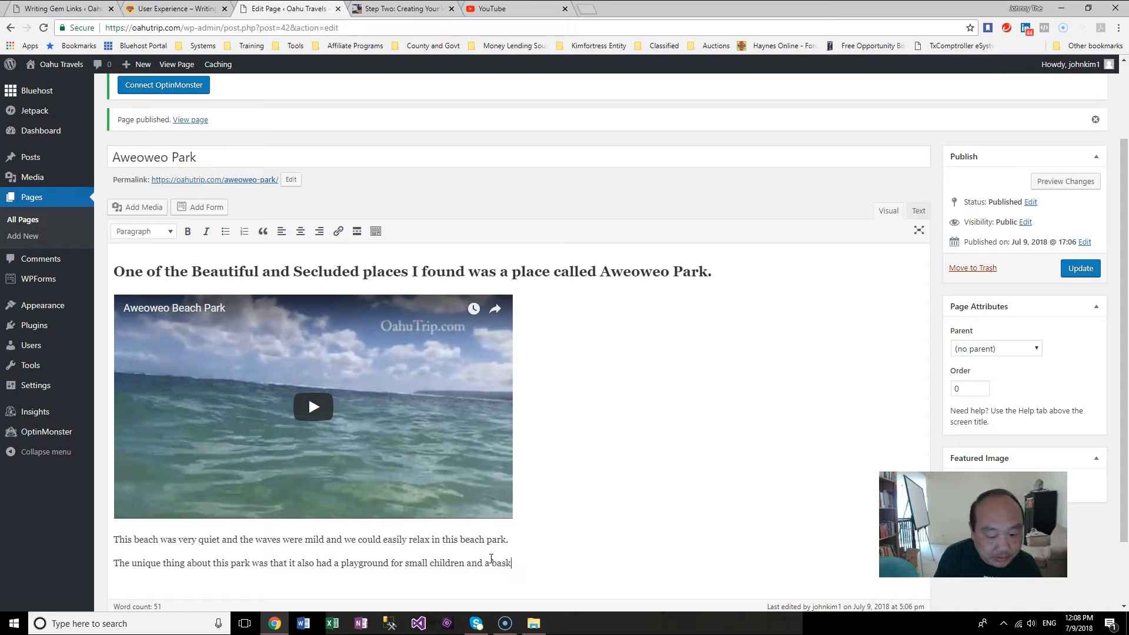
type("etball cour")
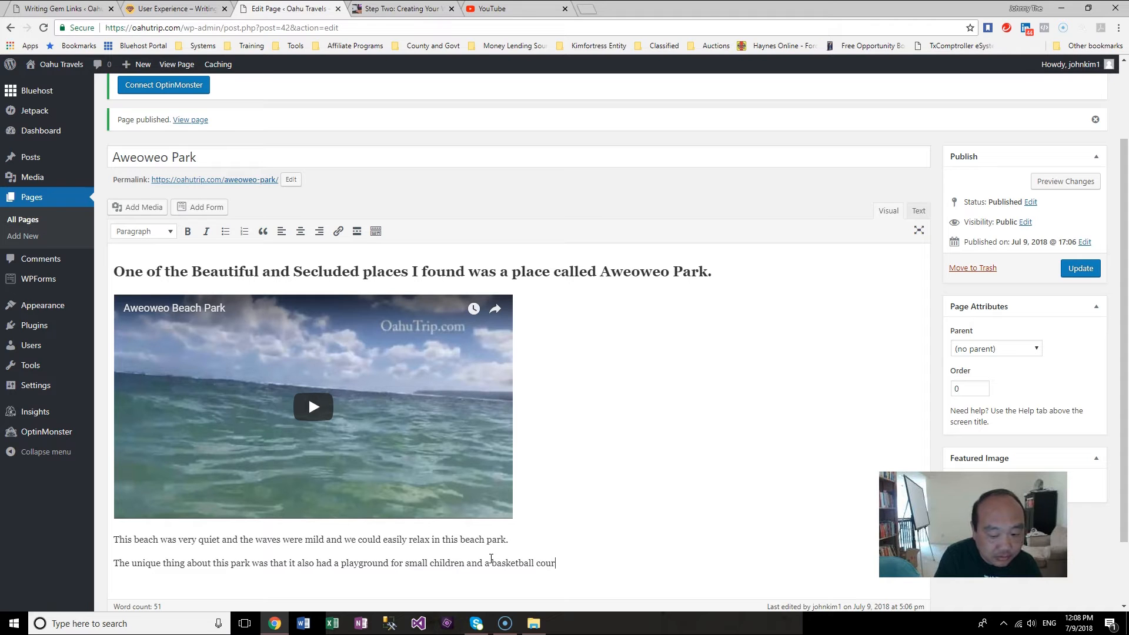
type("t when y")
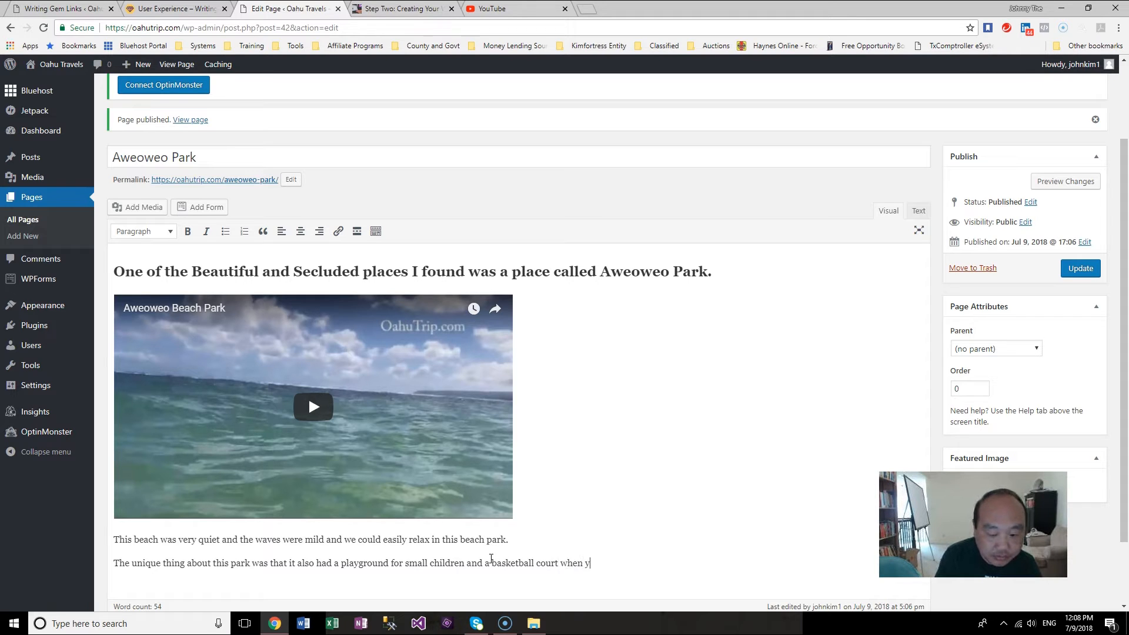
type("ou were ou")
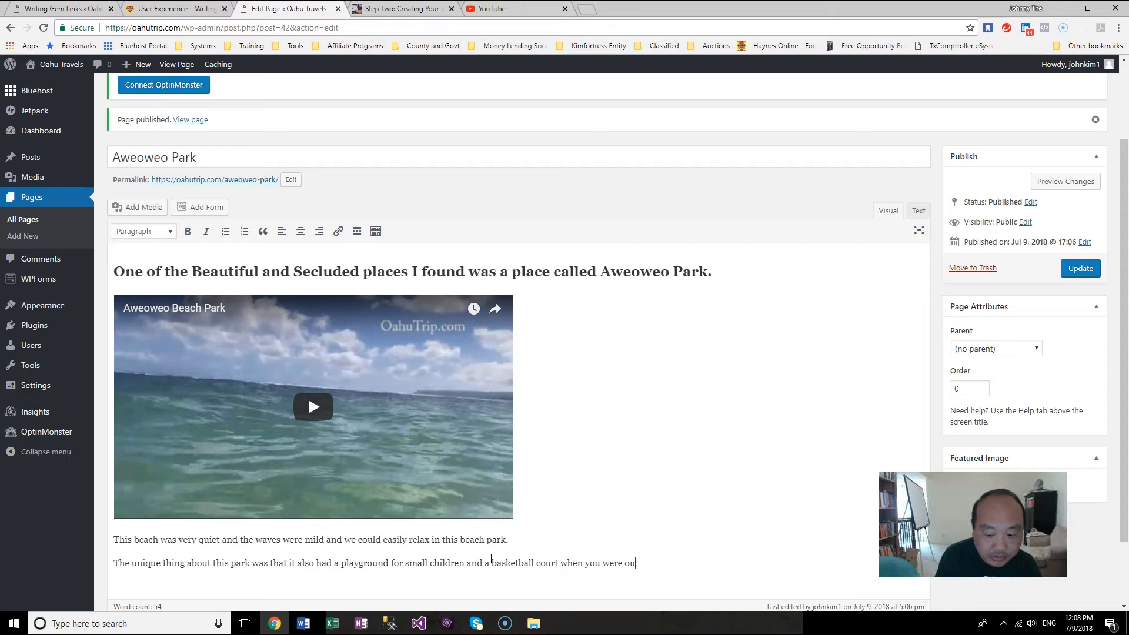
type("t of the water.")
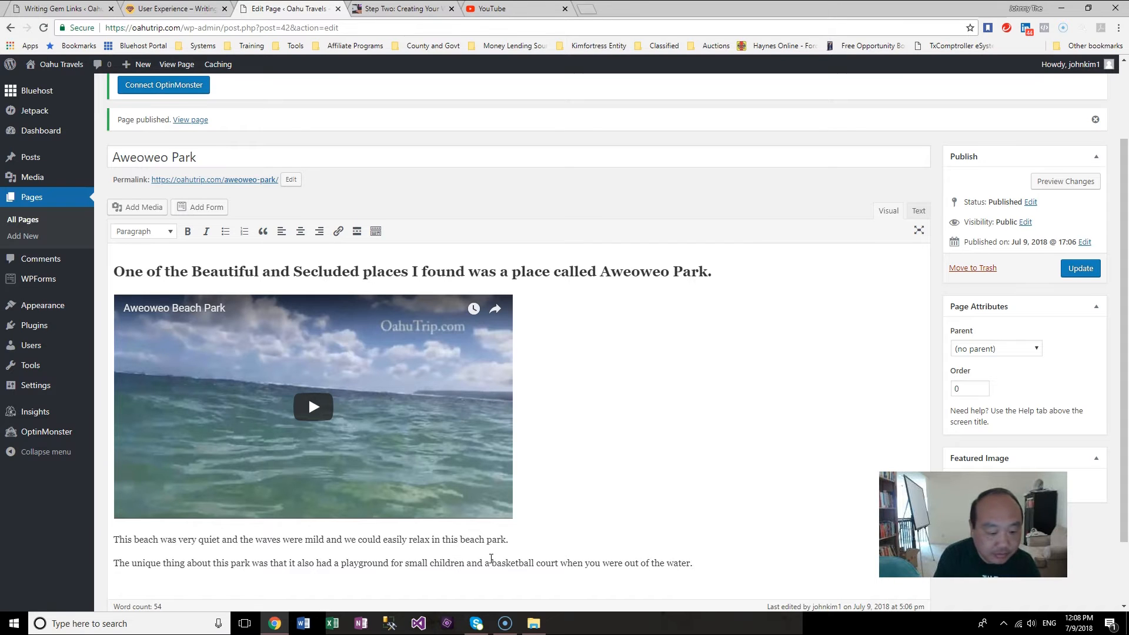
key("Return")
Step: Write "This beach has restrooms and outdoor showers to clean off when you are done in the ocean." and start a new paragraph
type("Th")
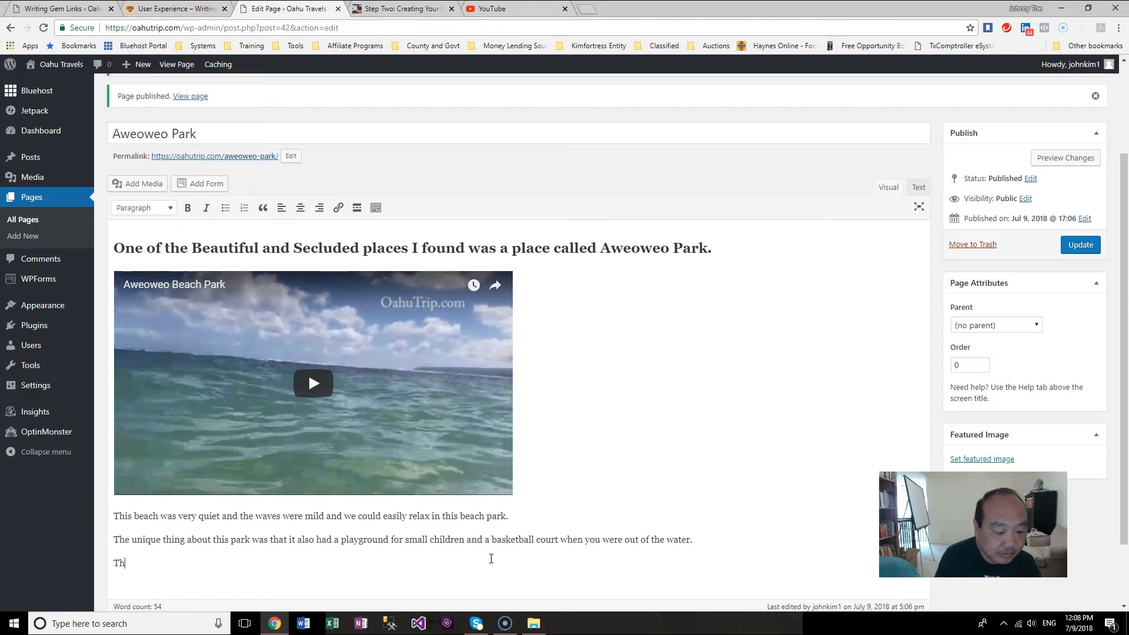
type("is beach have")
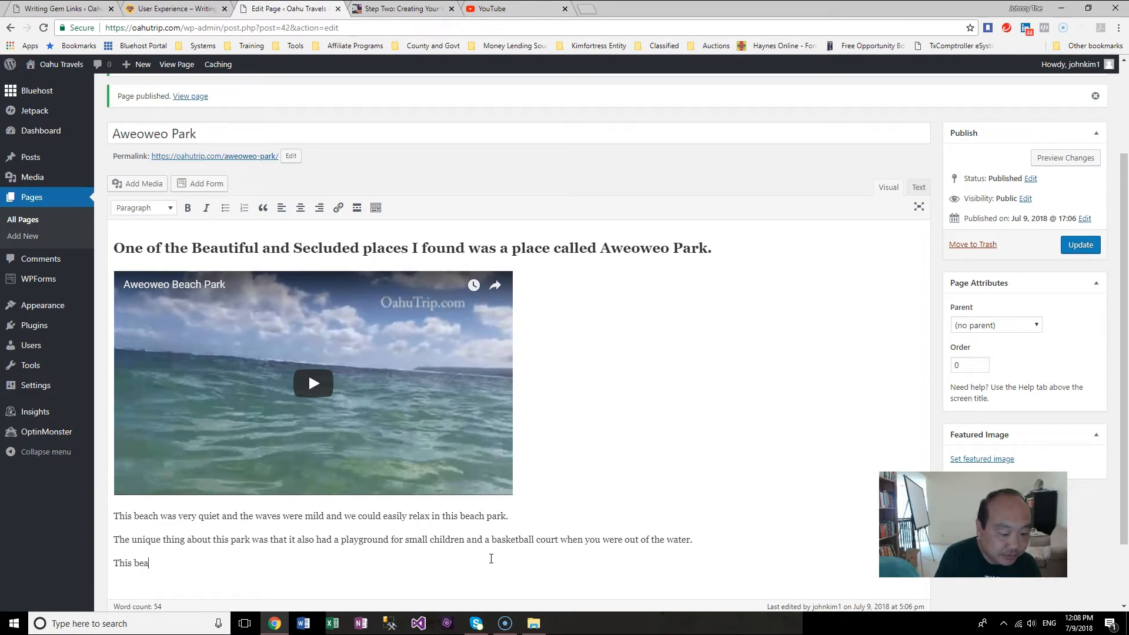
key("BackSpace")
key("BackSpace")
type("s restrooms and sh")
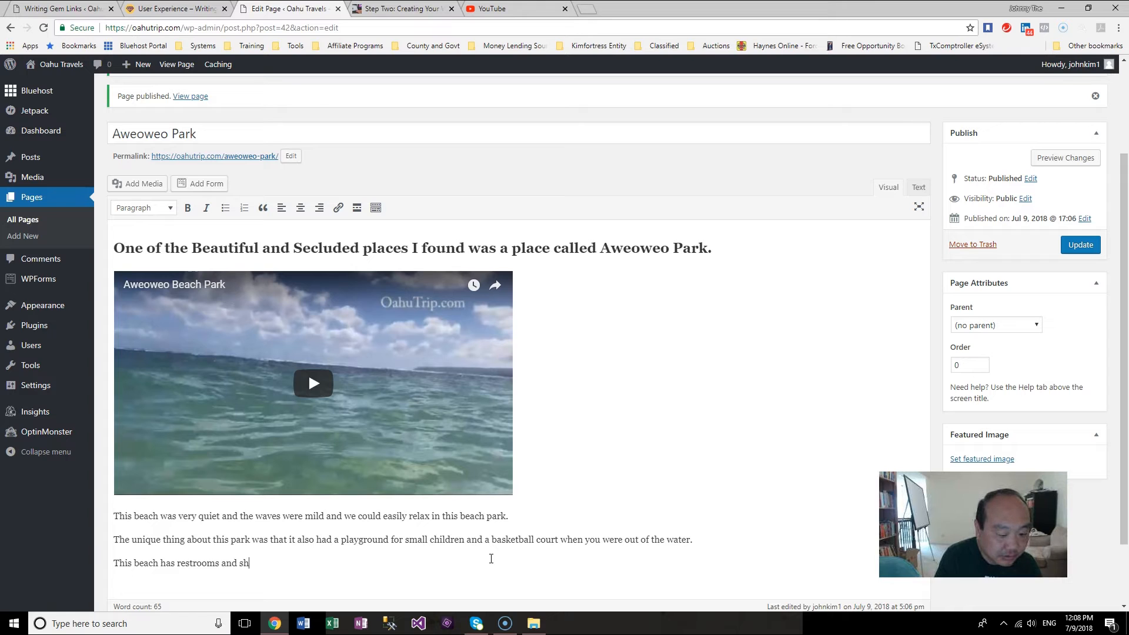
type("ower")
key("BackSpace")
key("BackSpace")
key("BackSpace")
type("ouro")
key("BackSpace")
type("door showers to ")
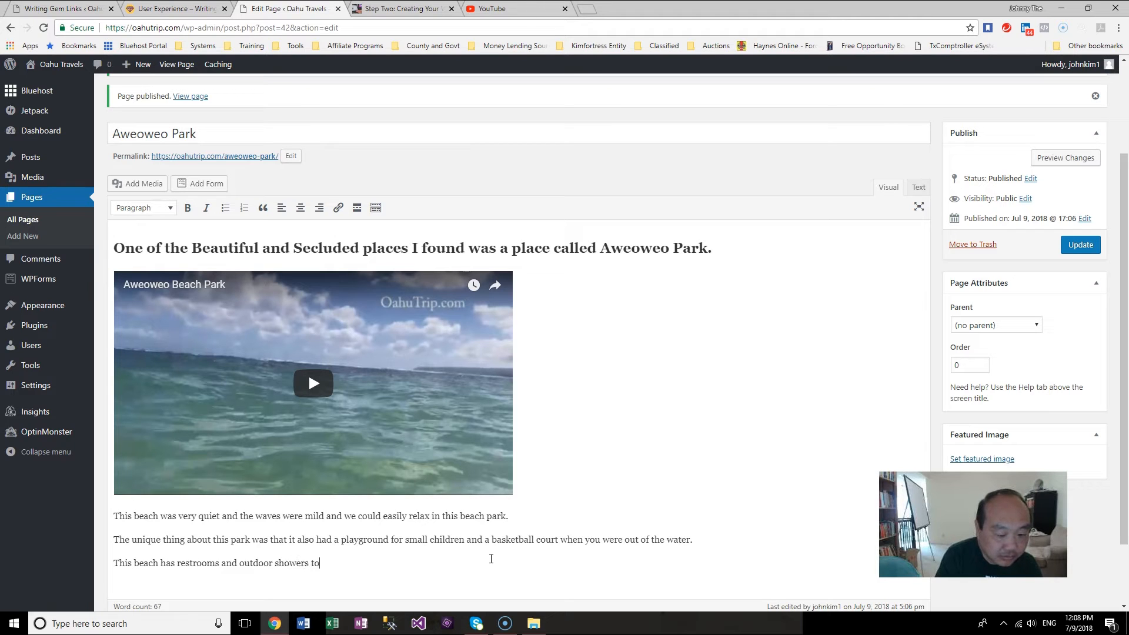
type("clean off when you are d")
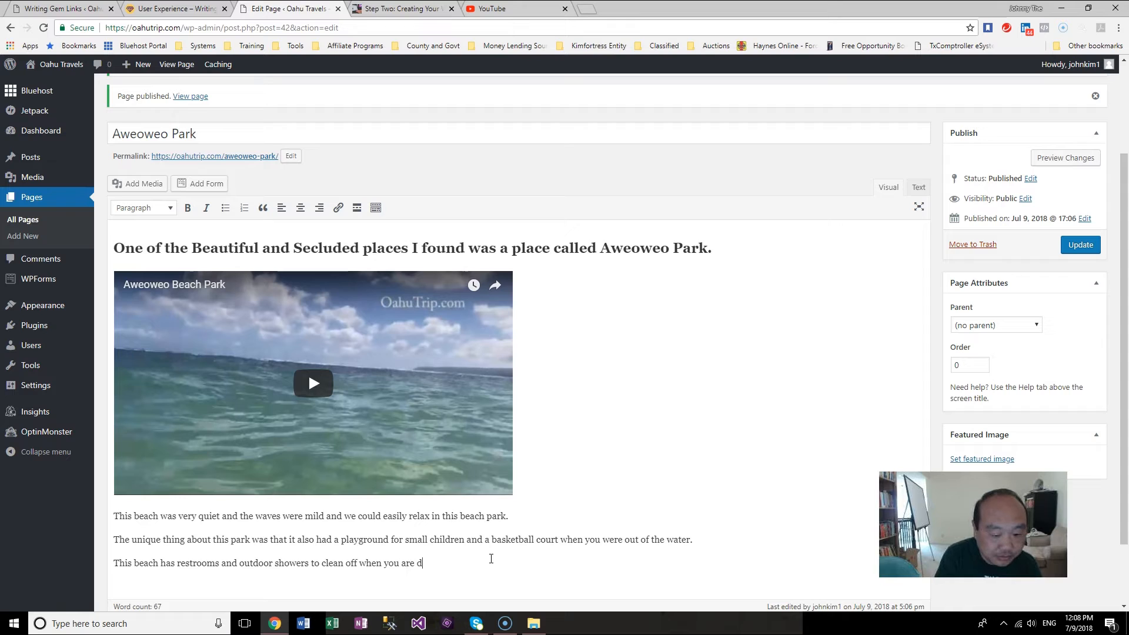
type("one ihn")
type(" th")
type("th")
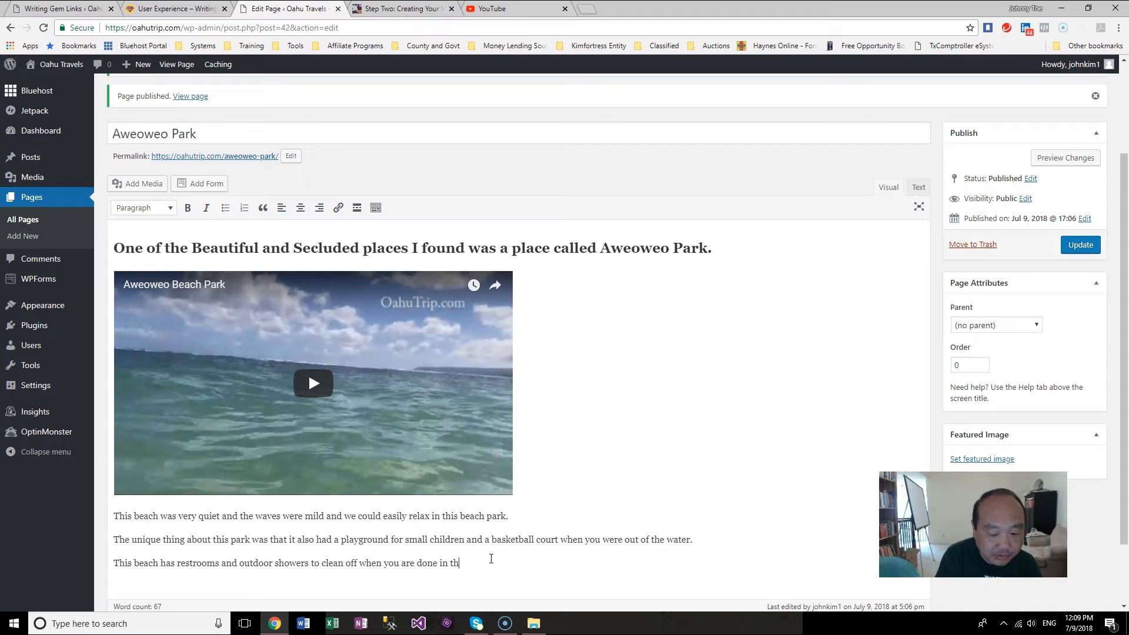
type("e ocean.")
key("Return")
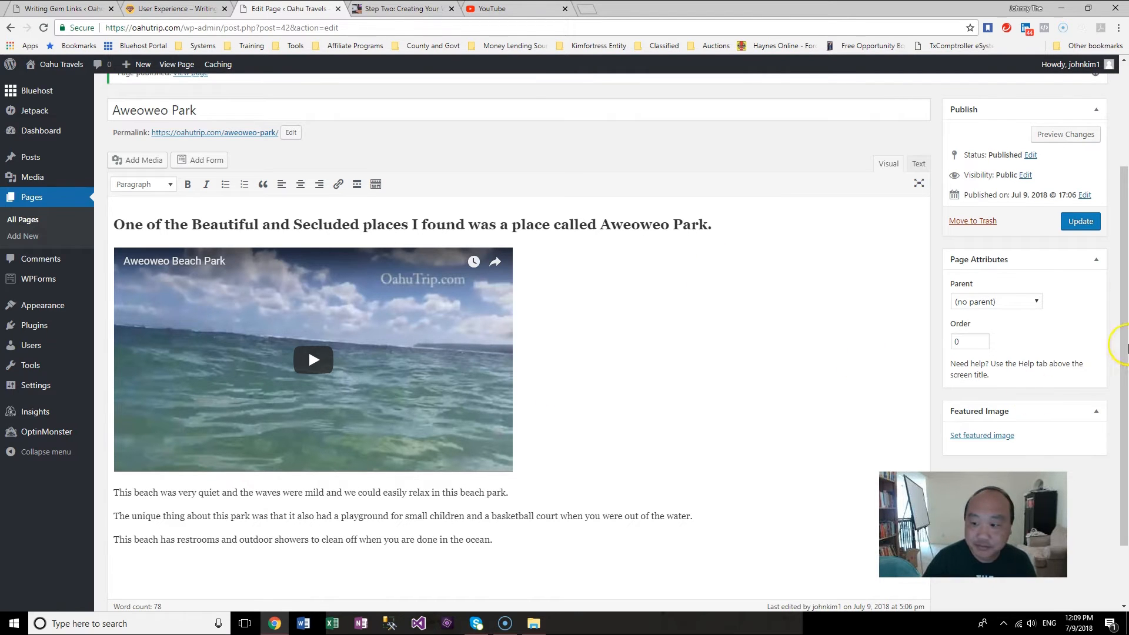
Step: Update the Aweoweo Park page and view the published page to check its text and video
left_click(1082, 223)
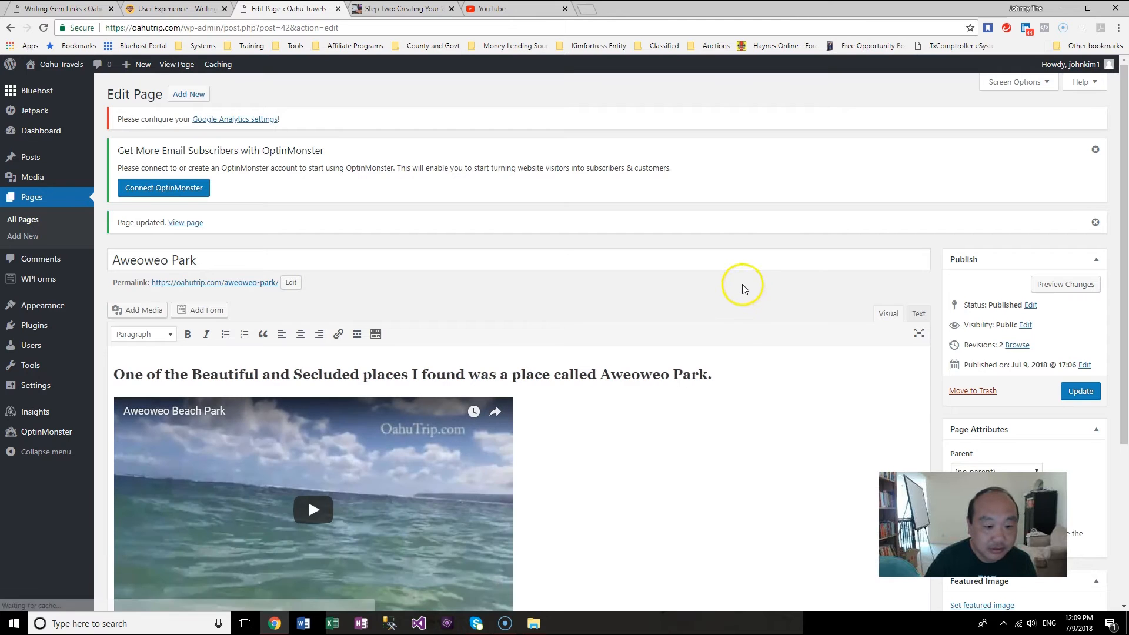
left_click(187, 223)
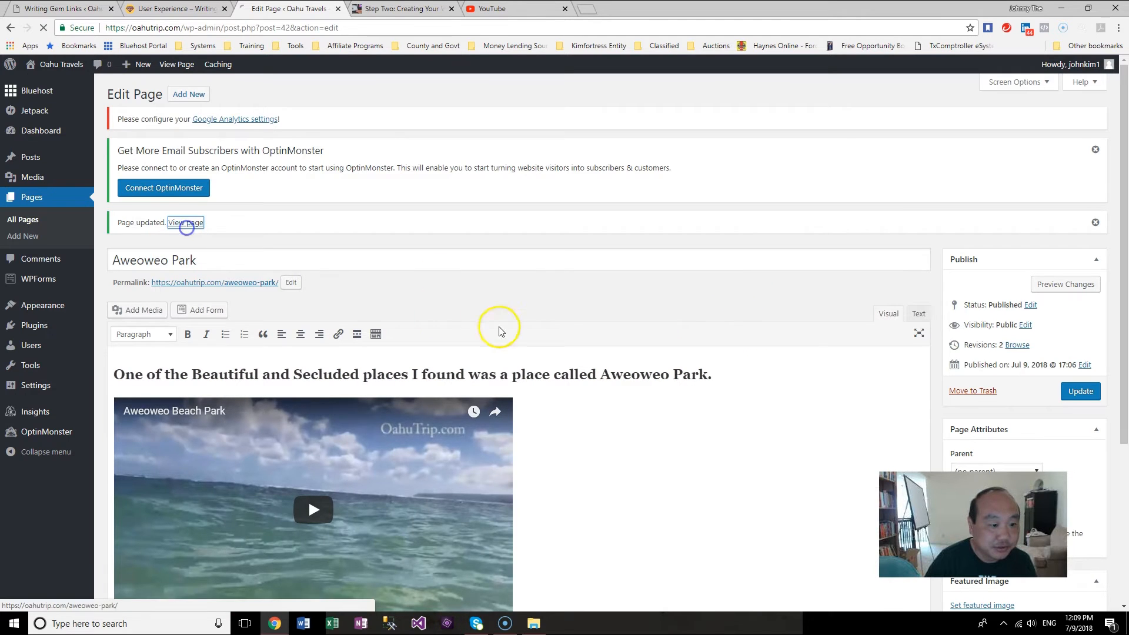
scroll(982, 379, "down", 4)
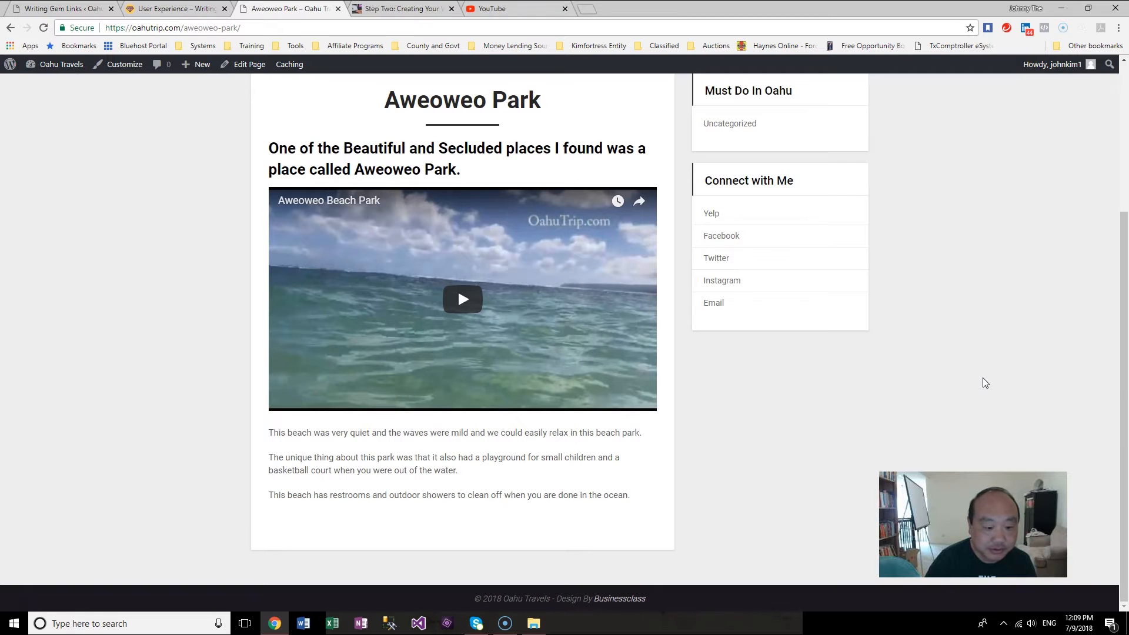
scroll(982, 383, "up", 3)
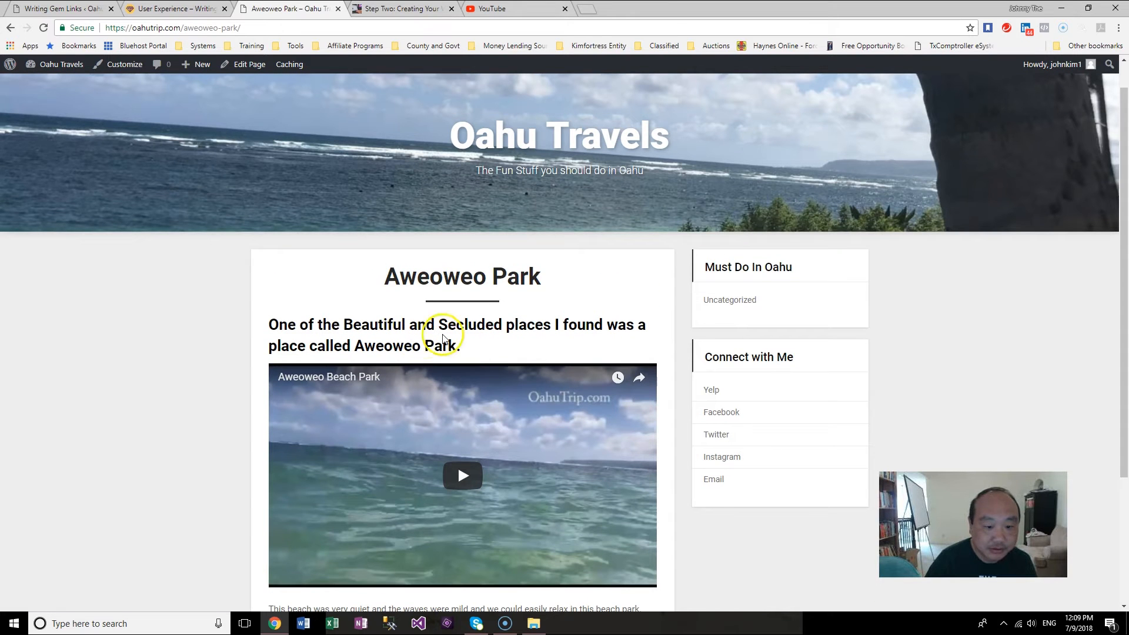
scroll(574, 340, "down", 3)
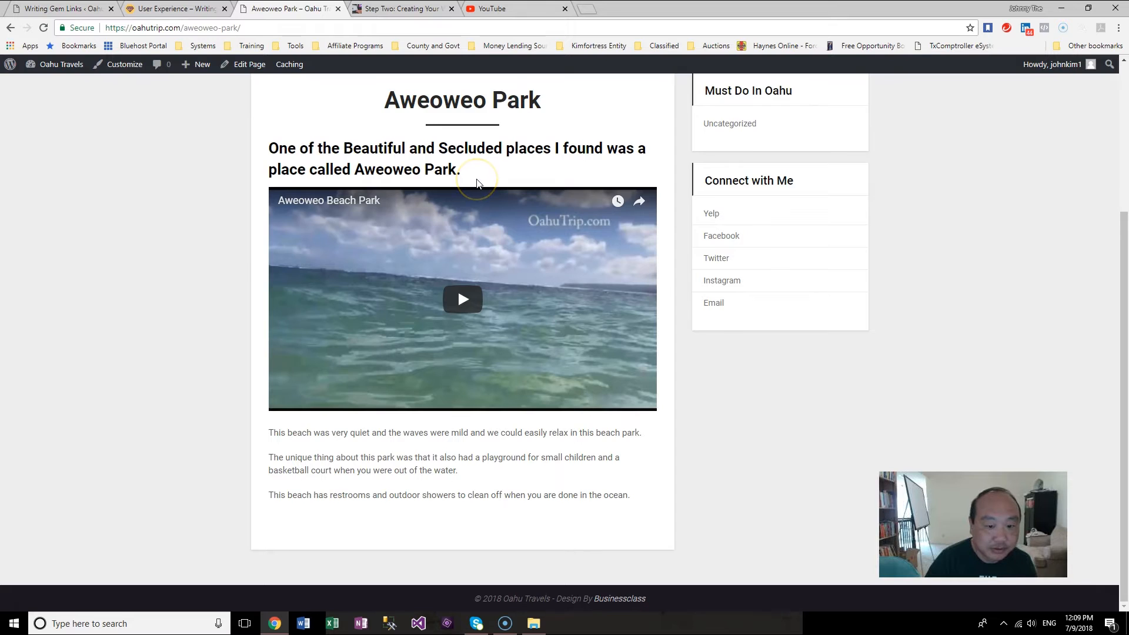
scroll(476, 203, "up", 3)
Step: Return to the page editor and change the opening sentence's format to Heading 3
left_click(121, 65)
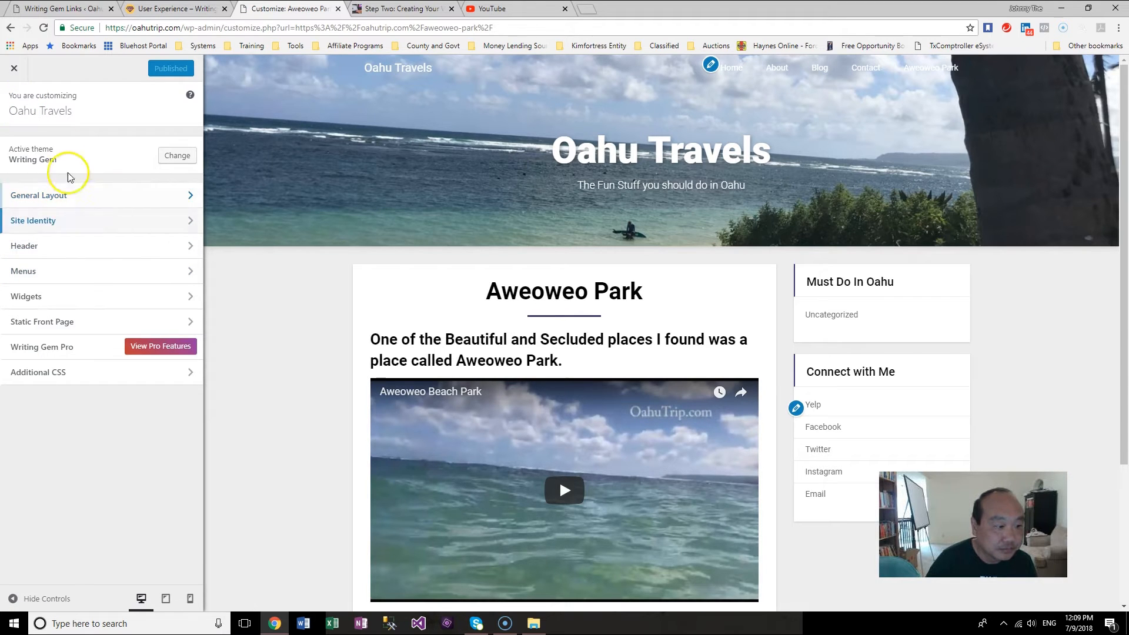
left_click(12, 76)
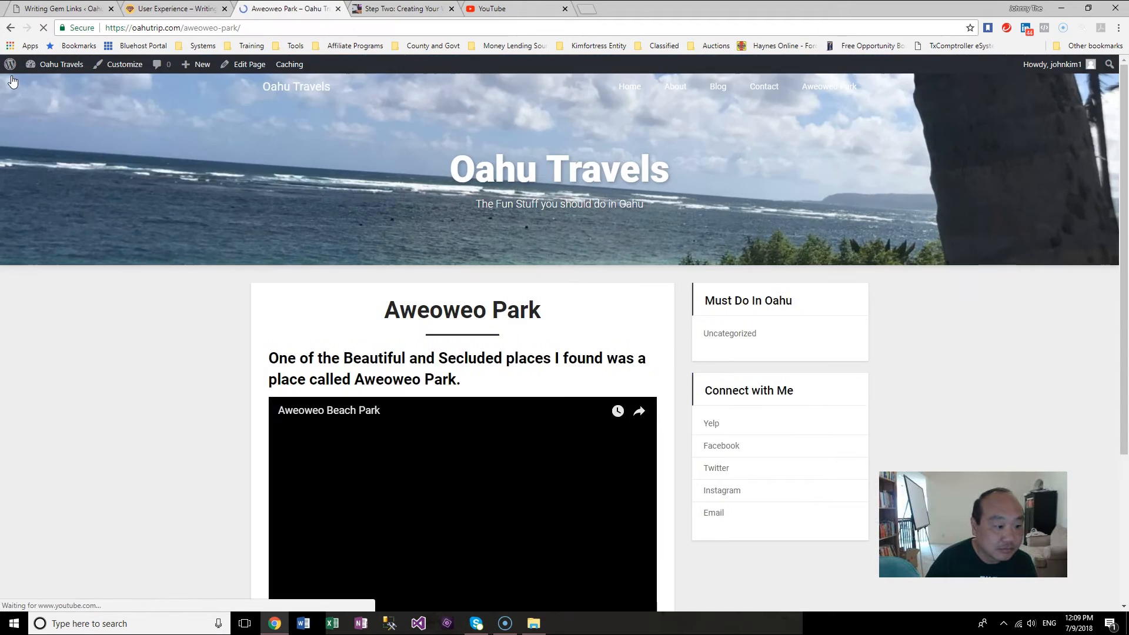
left_click(252, 66)
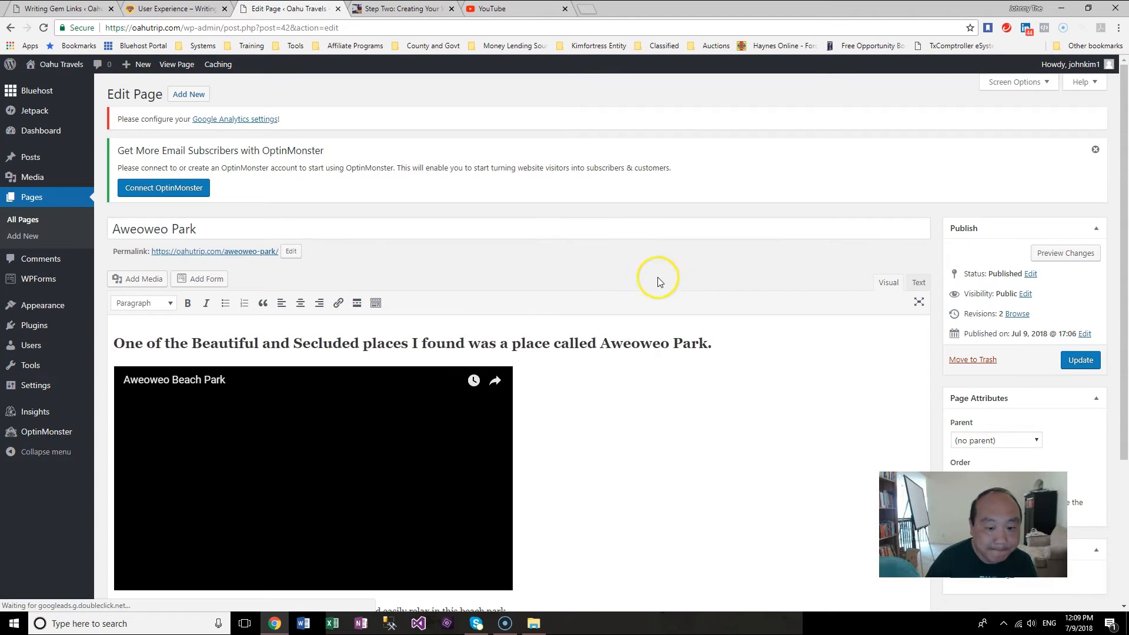
left_click_drag(720, 341, 100, 339)
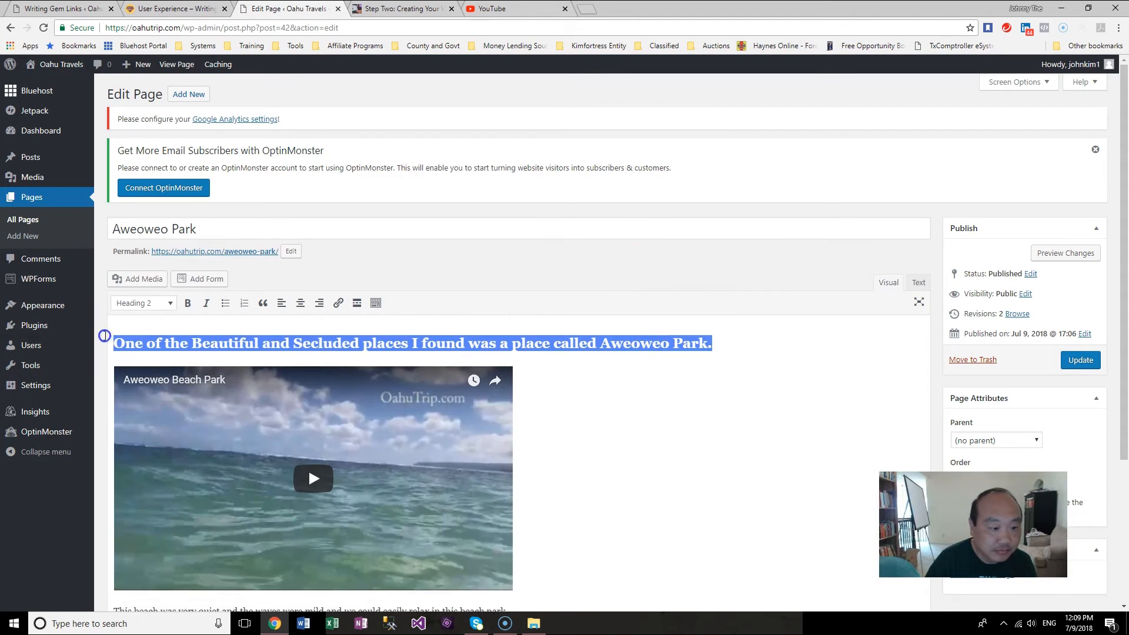
left_click(169, 303)
left_click(177, 391)
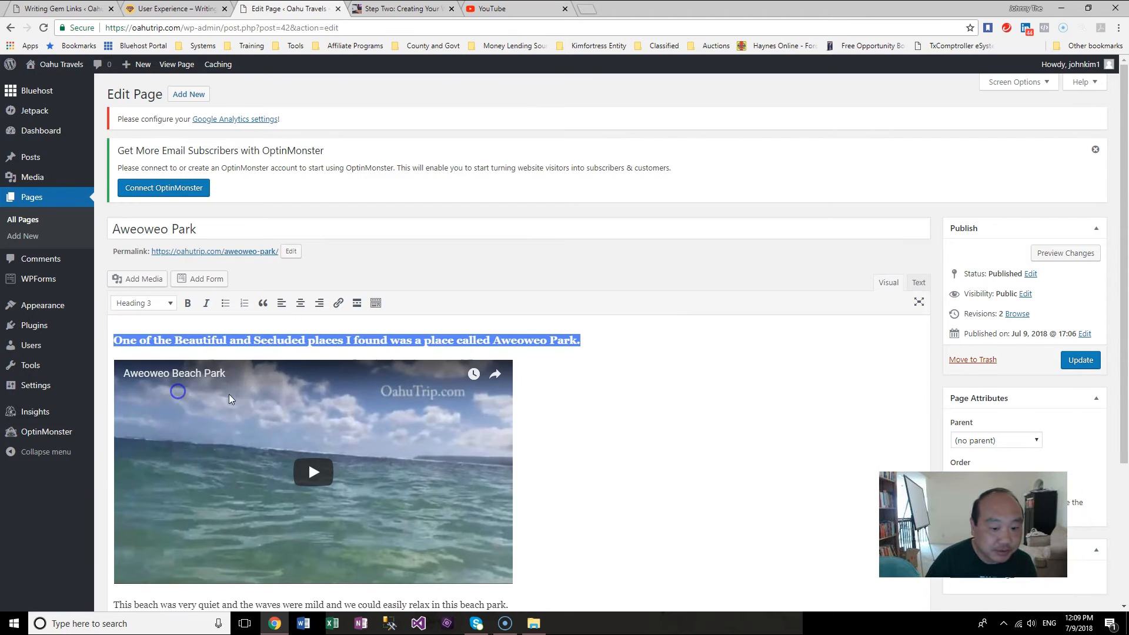
scroll(593, 405, "down", 3)
left_click_drag(521, 467, 126, 415)
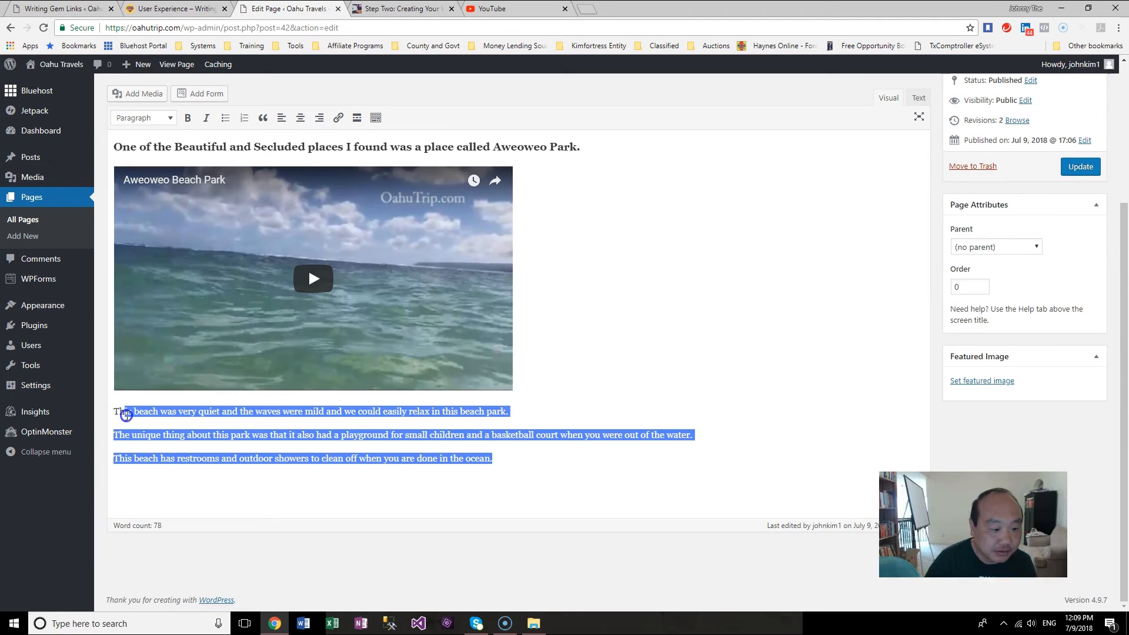
left_click(170, 119)
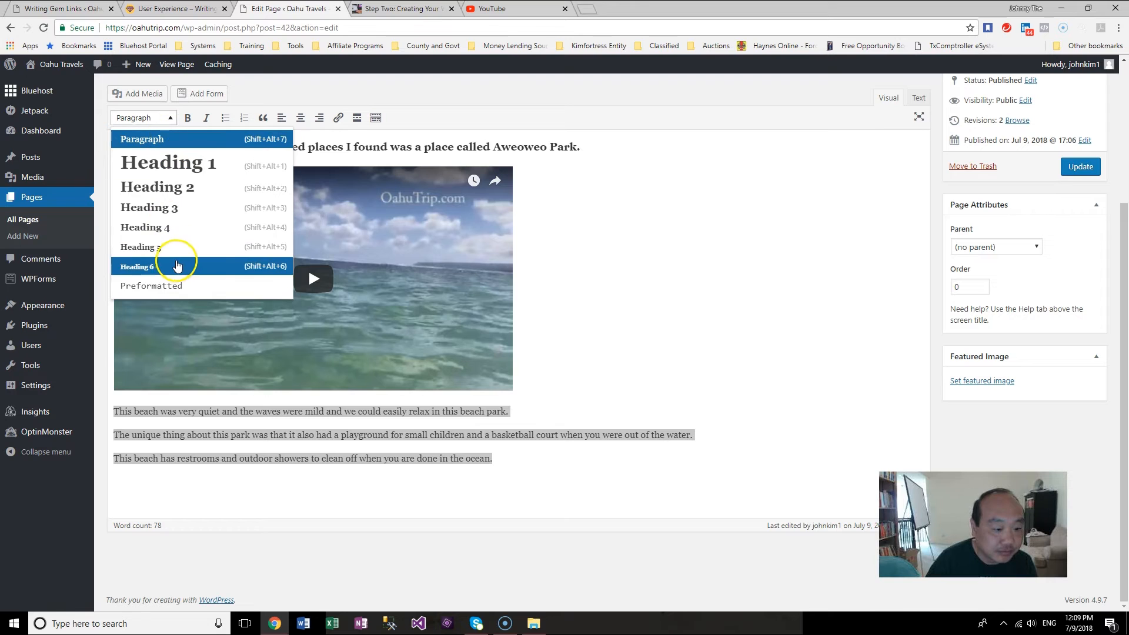
left_click(718, 232)
left_click(577, 467)
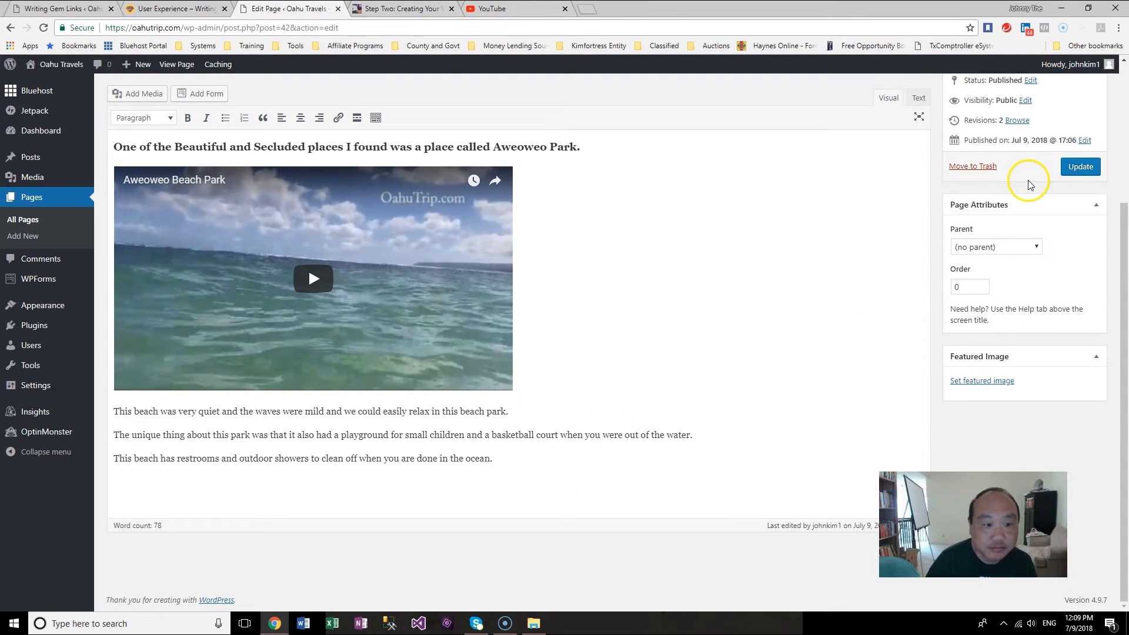
Step: Update the page and copy its permalink address
left_click(1080, 166)
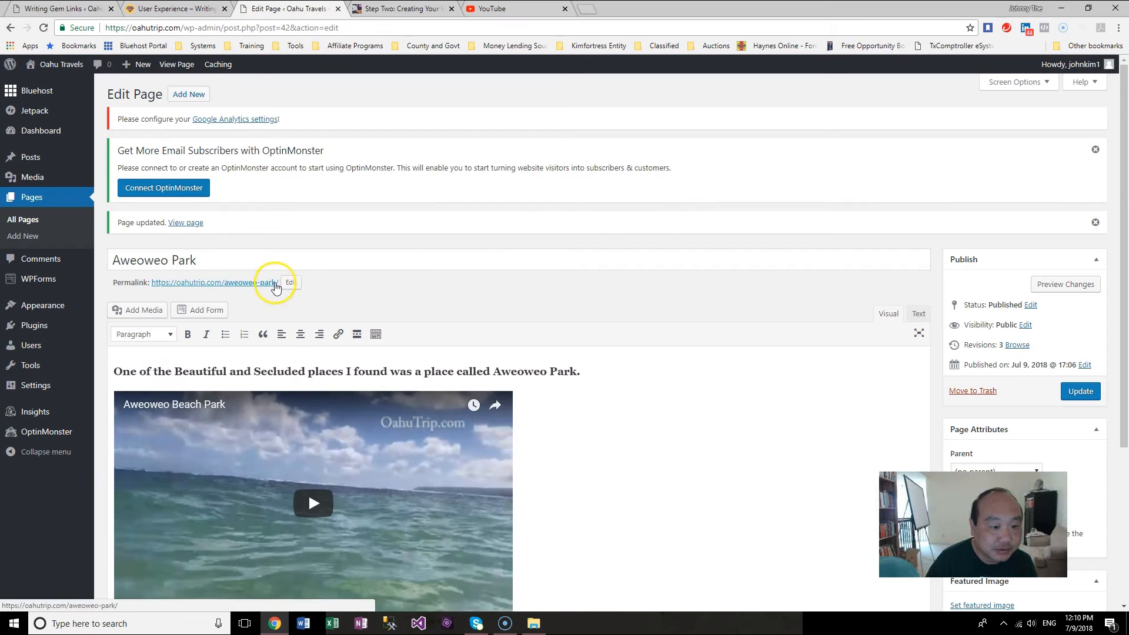
right_click(242, 279)
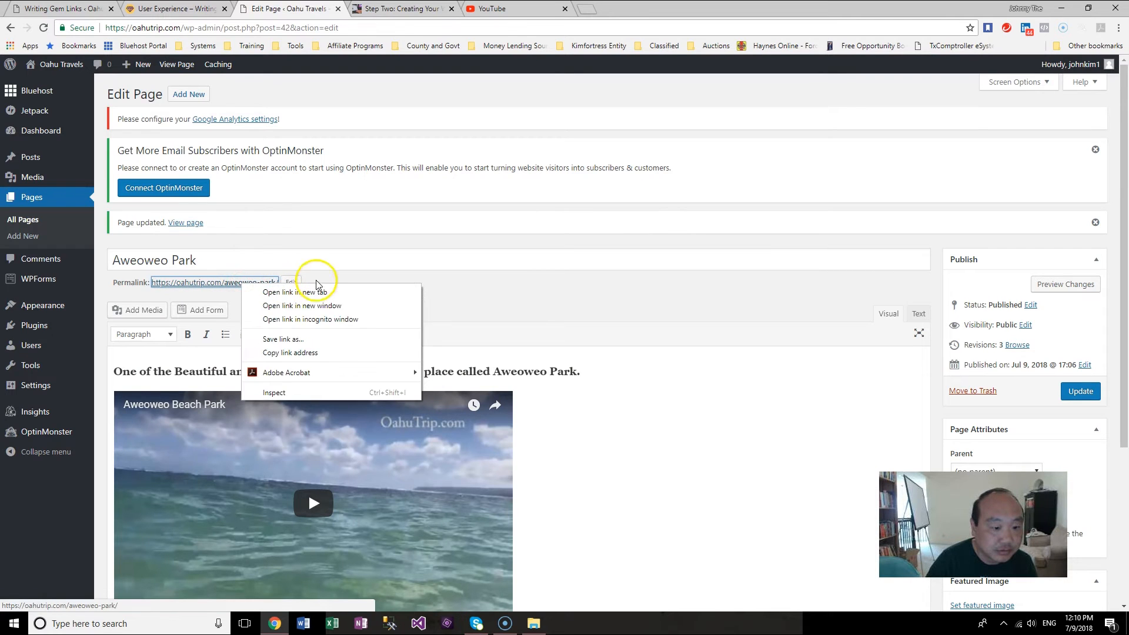
left_click(310, 354)
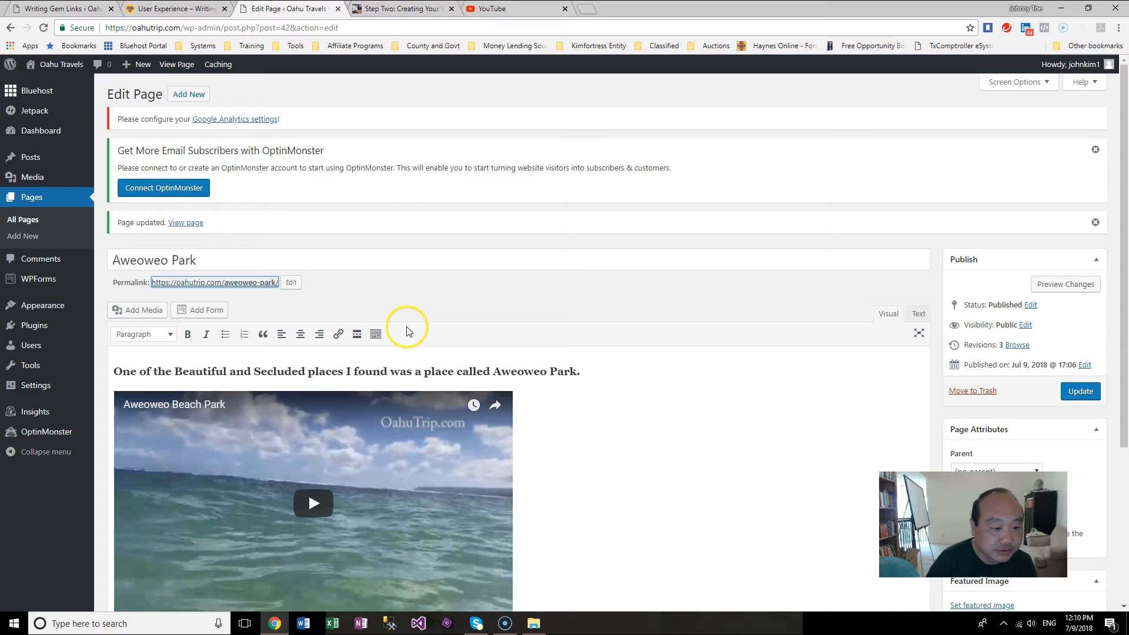
right_click(235, 283)
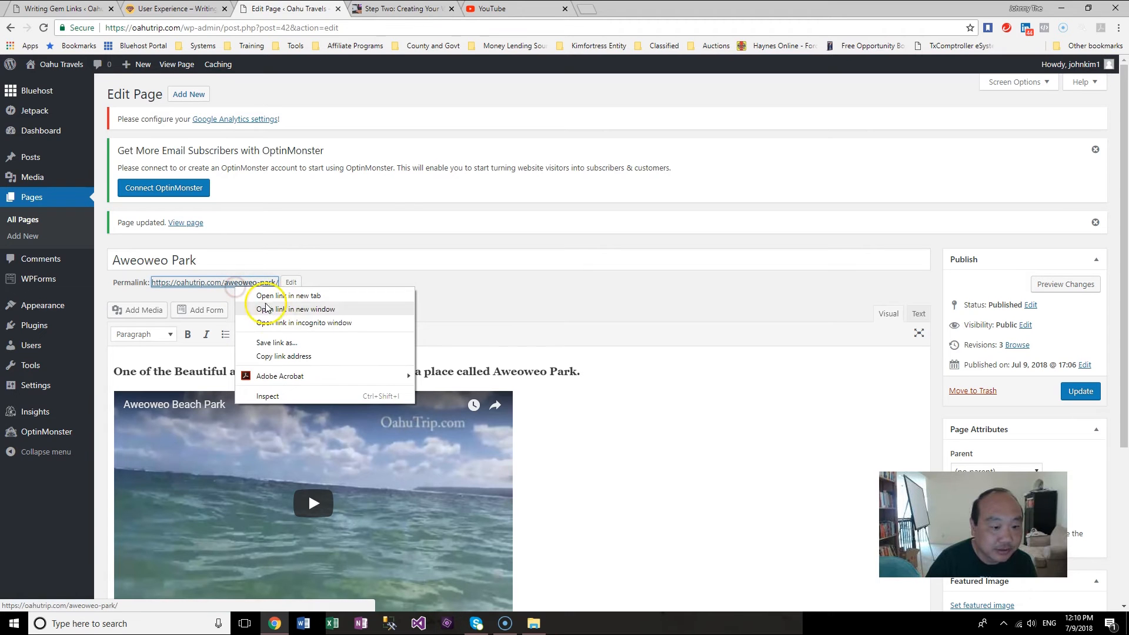
left_click(298, 356)
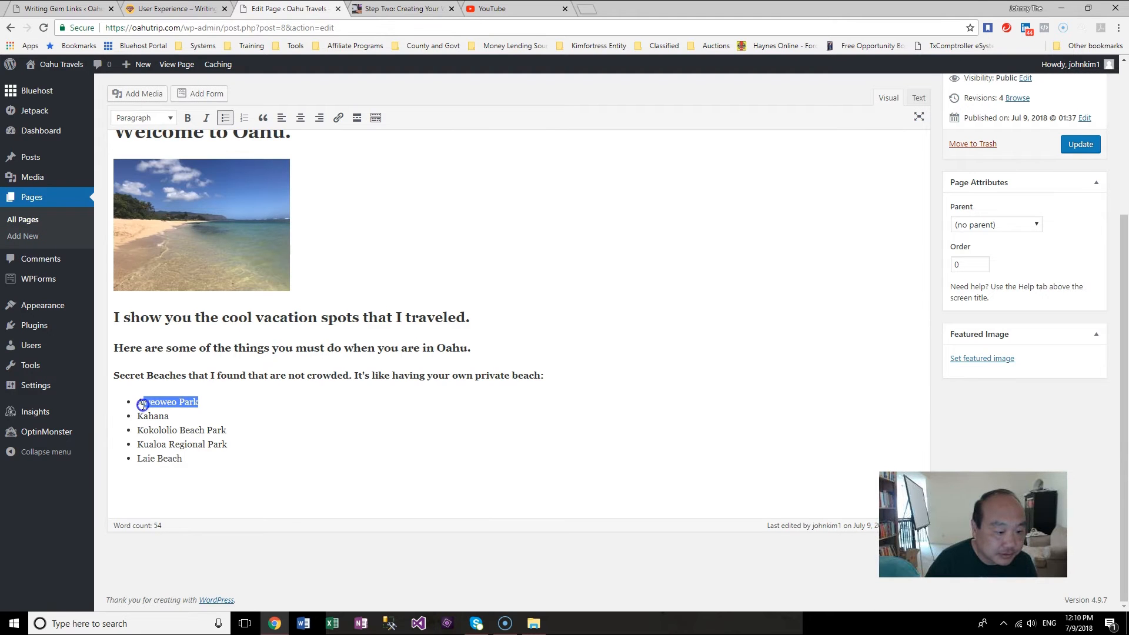
Step: On the Home page, link the selected Aweoweo Park bullet to the Aweoweo Park page URL
left_click(337, 118)
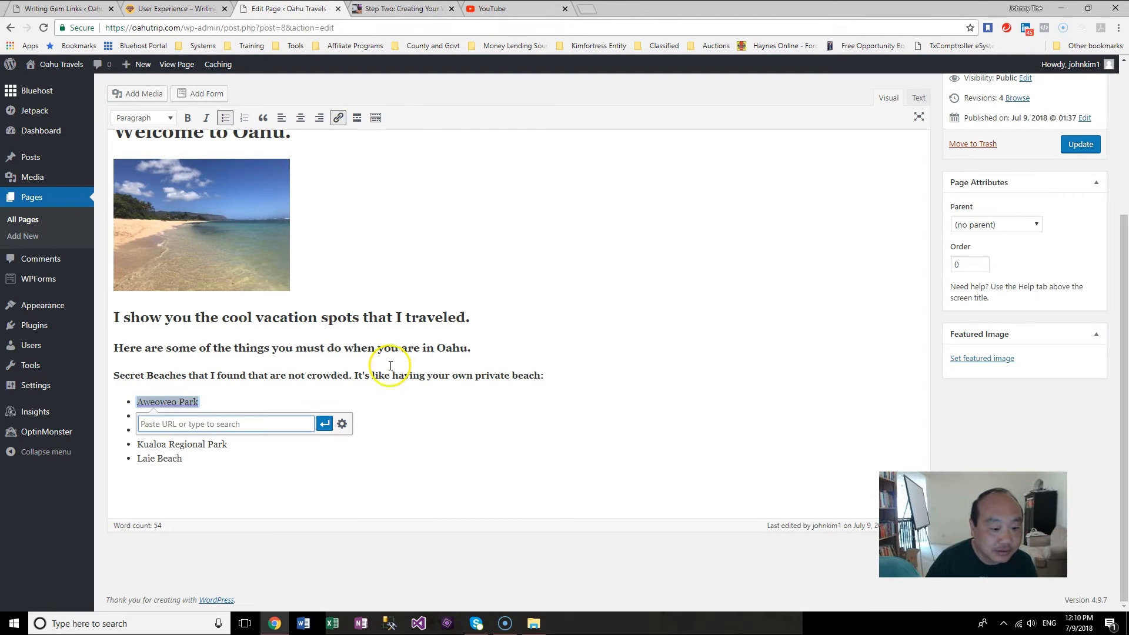
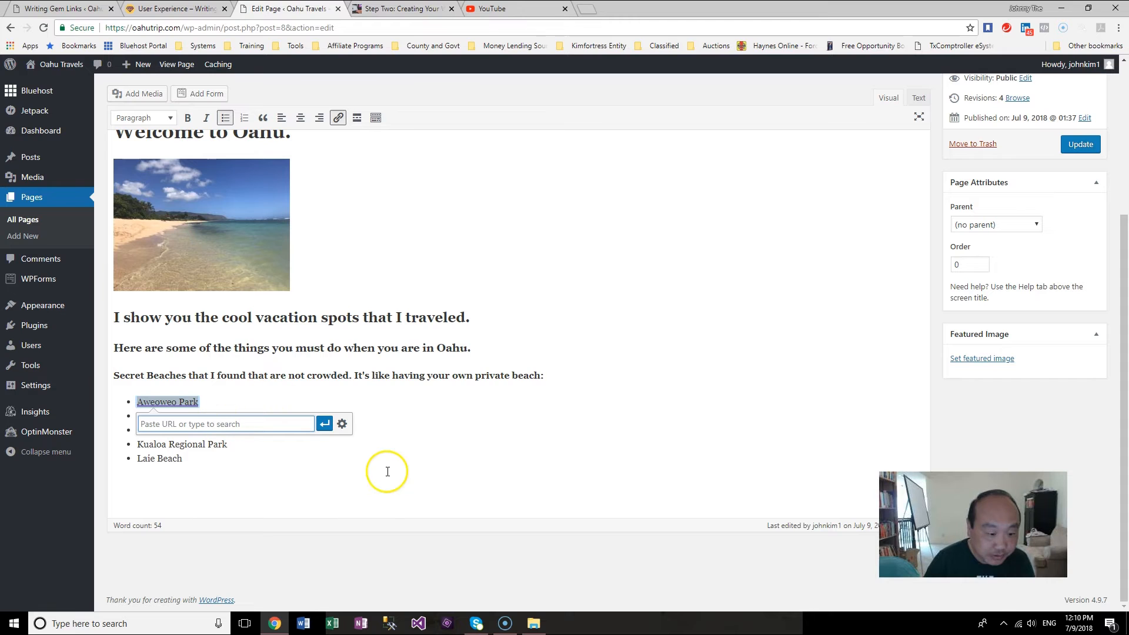
Step: Link the selected Aweoweo Park bullet to the existing Aweoweo Park page, set to open in a new tab
left_click(343, 427)
left_click(343, 427)
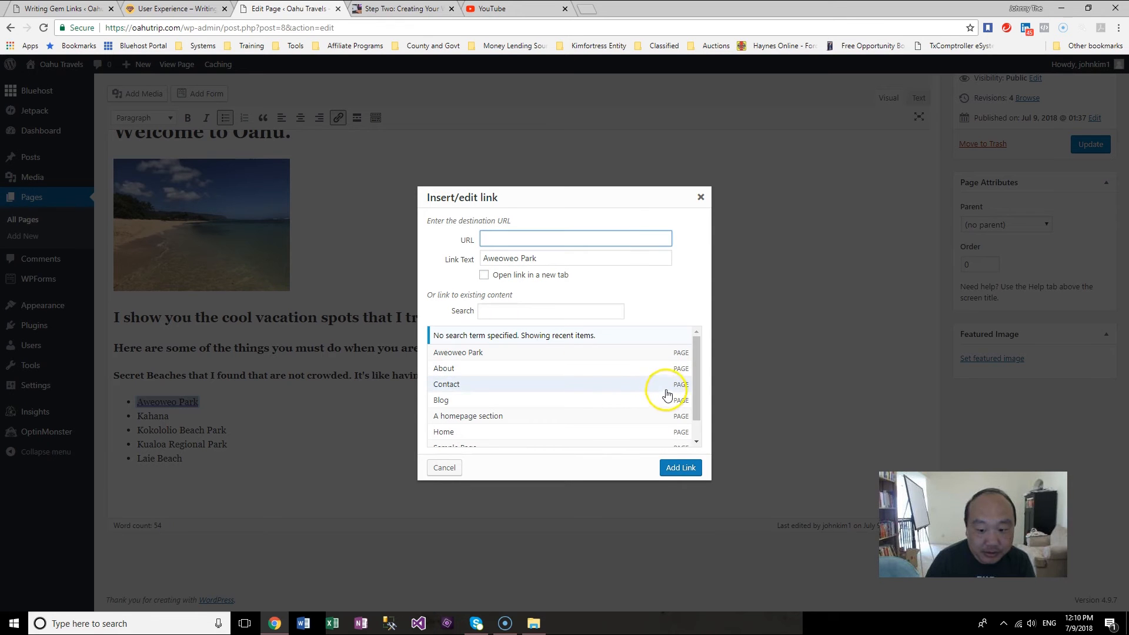
left_click(561, 352)
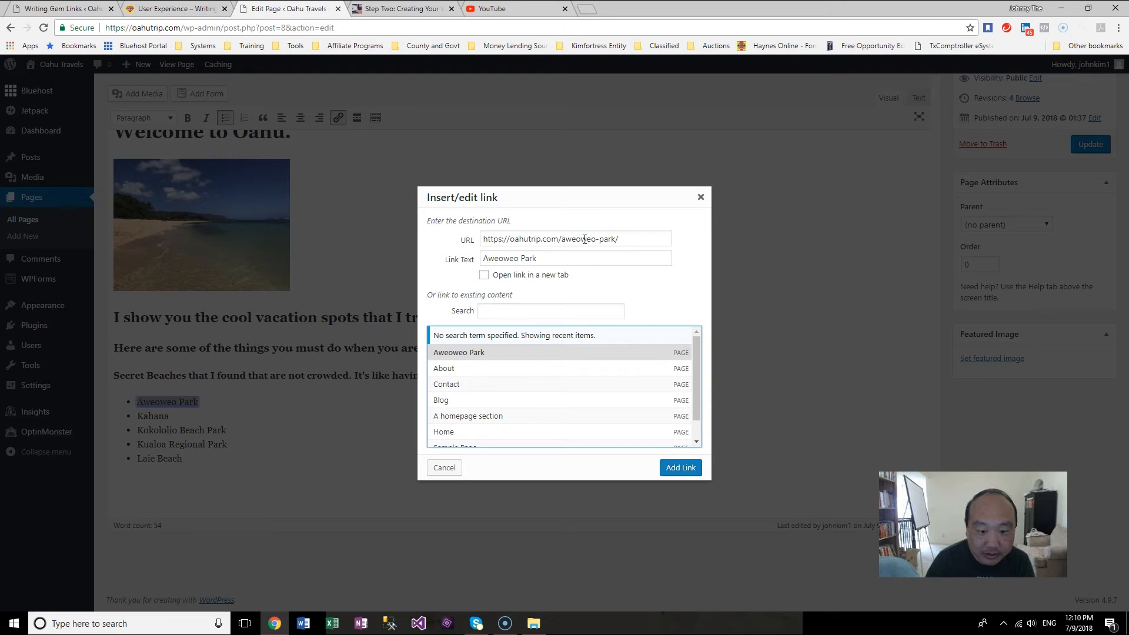
left_click(483, 275)
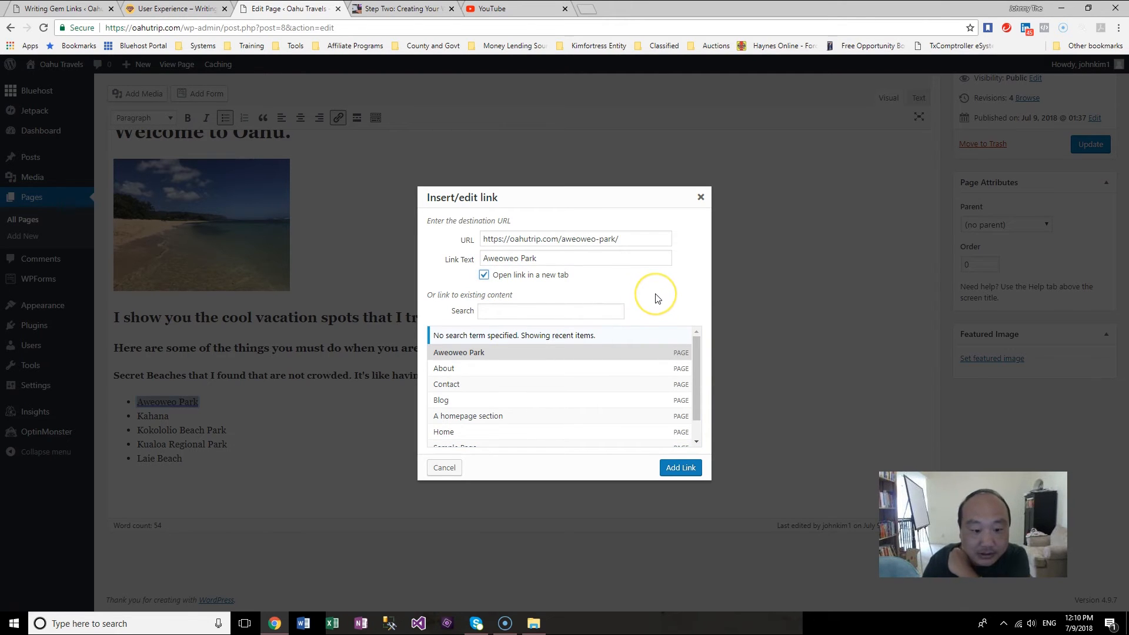
left_click(682, 468)
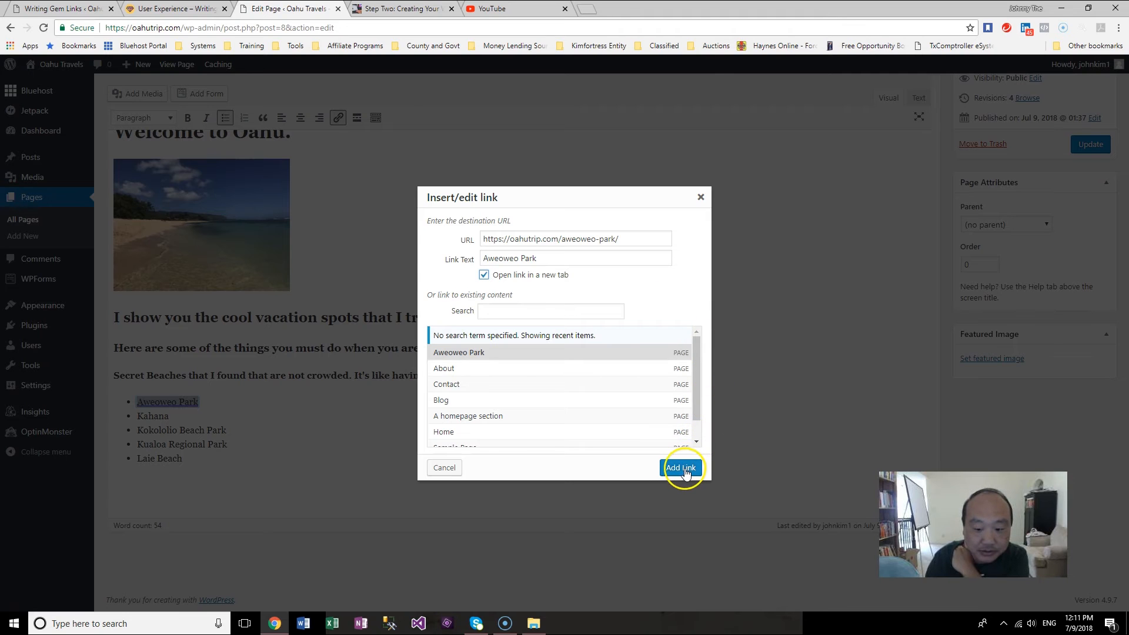
Step: Update the Home page and view the published page to check the headings and beach list
left_click(1072, 221)
left_click(1080, 144)
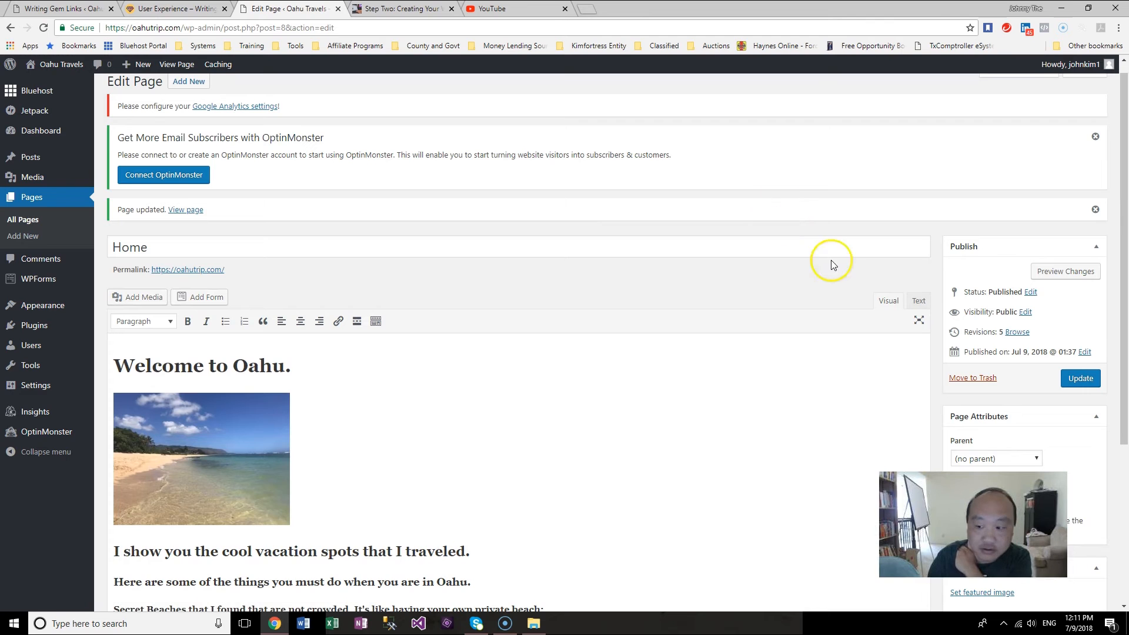
mouse_move(1125, 302)
left_mouse_down()
mouse_move(1124, 428)
mouse_move(1124, 285)
left_mouse_up()
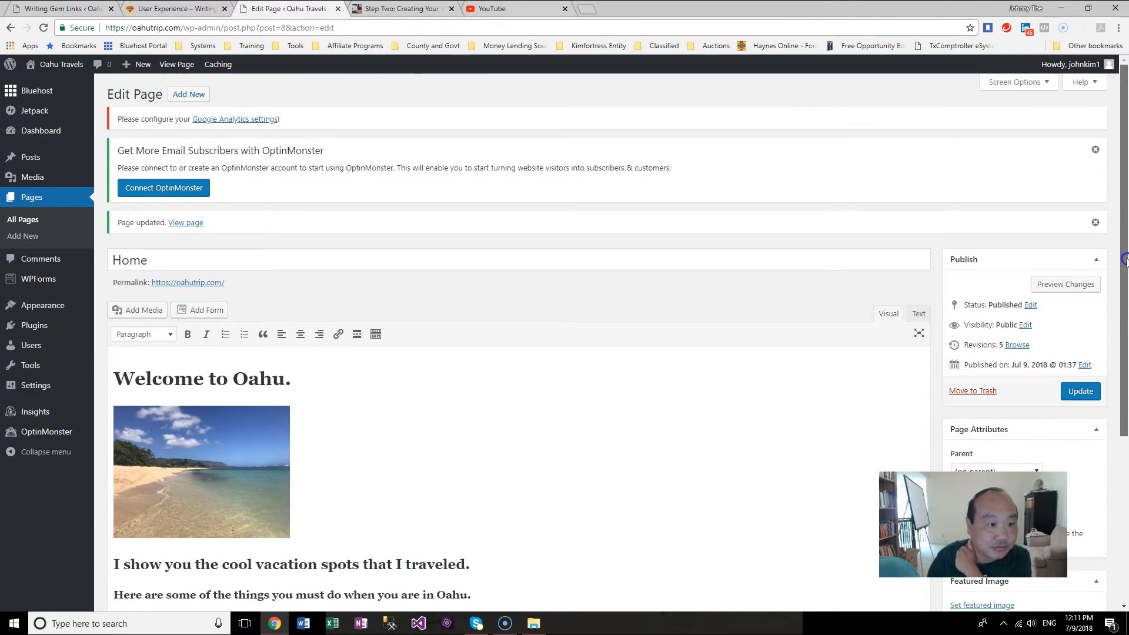
left_click(185, 225)
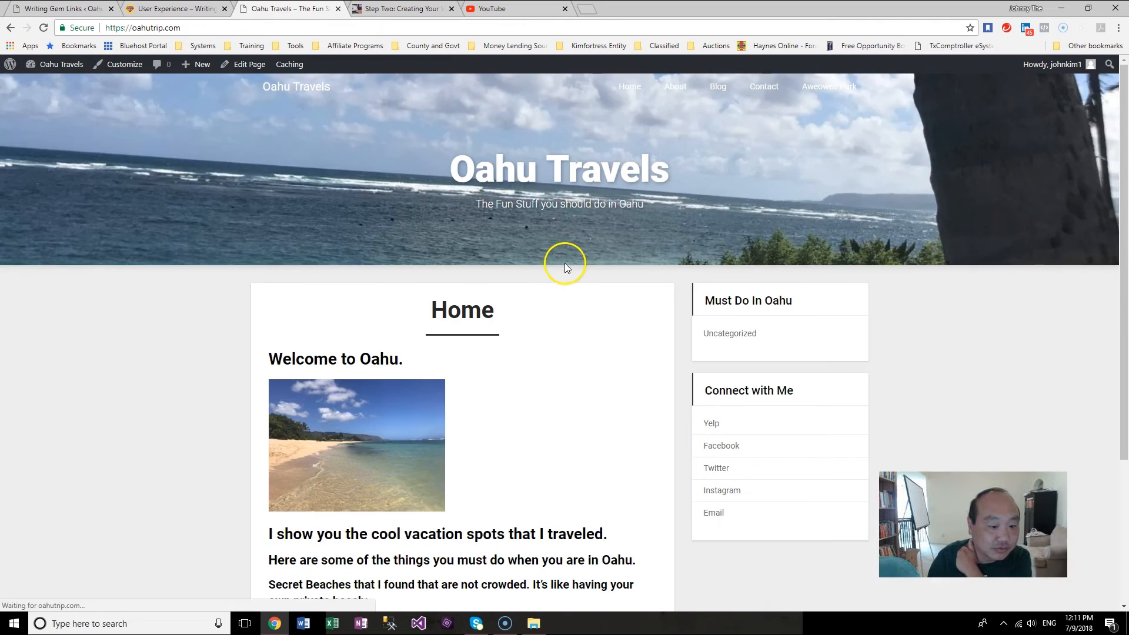
scroll(1077, 375, "down", 4)
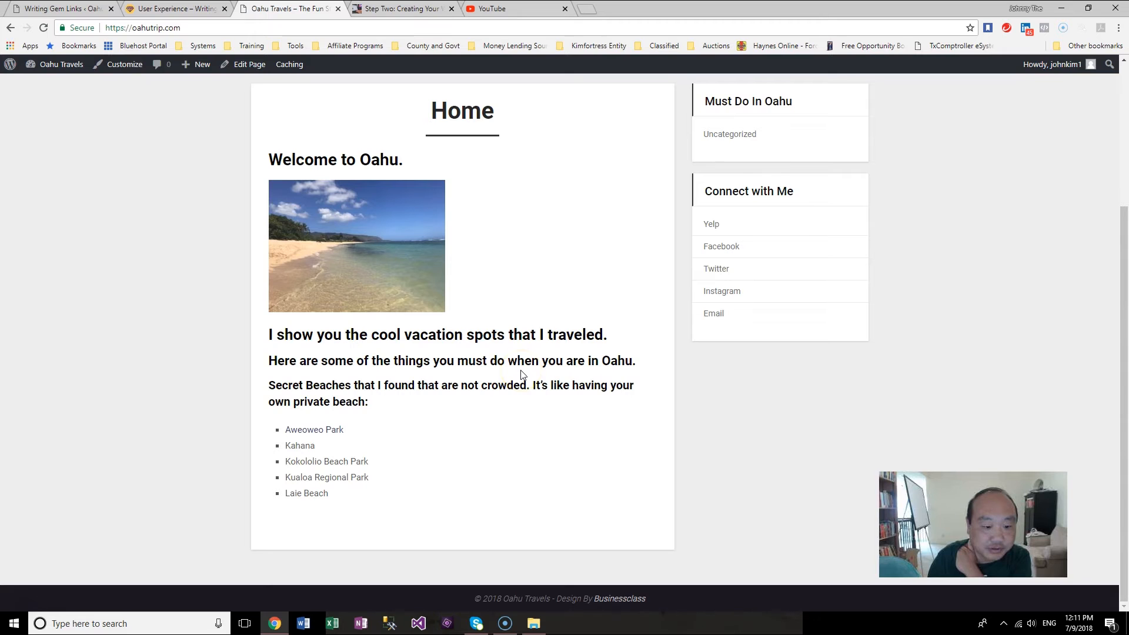
scroll(800, 410, "up", 3)
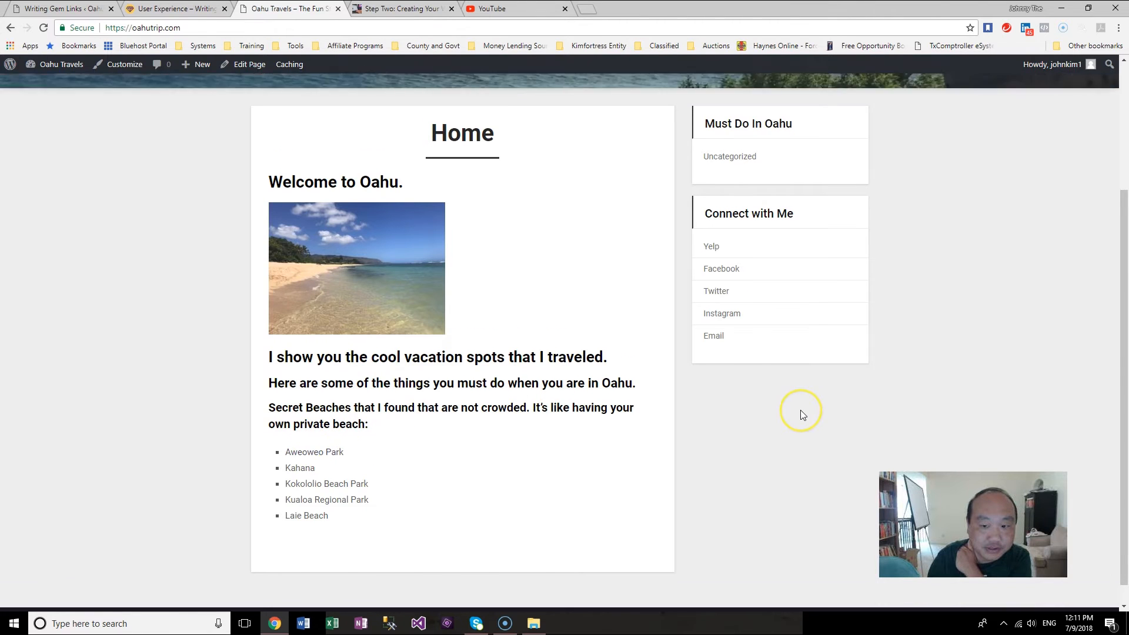
scroll(799, 411, "down", 3)
scroll(798, 411, "up", 3)
scroll(798, 410, "down", 3)
scroll(798, 410, "up", 2)
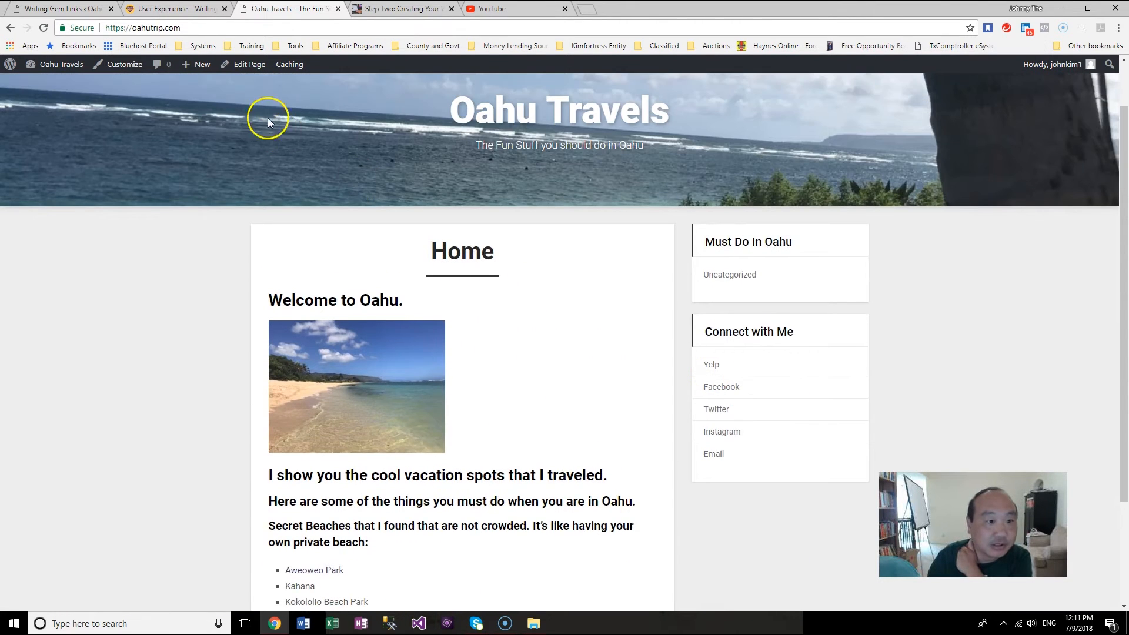
Step: Return to the editor and format the line 'I show you the cool vacation spots that I traveled.' as Heading 3
left_click(259, 69)
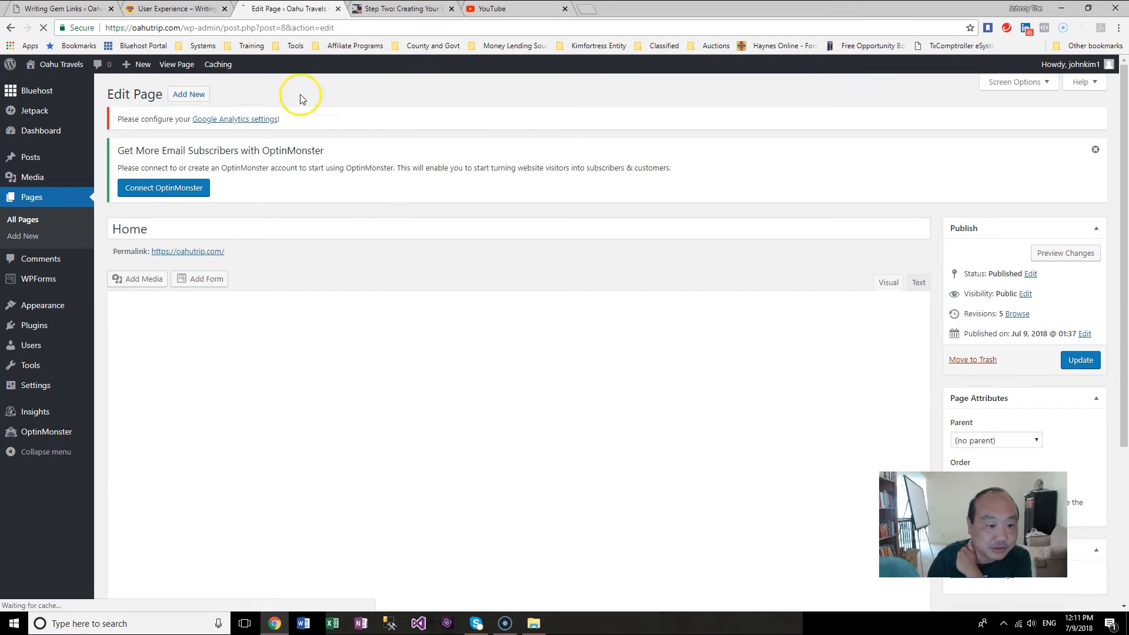
left_click_drag(298, 348, 81, 353)
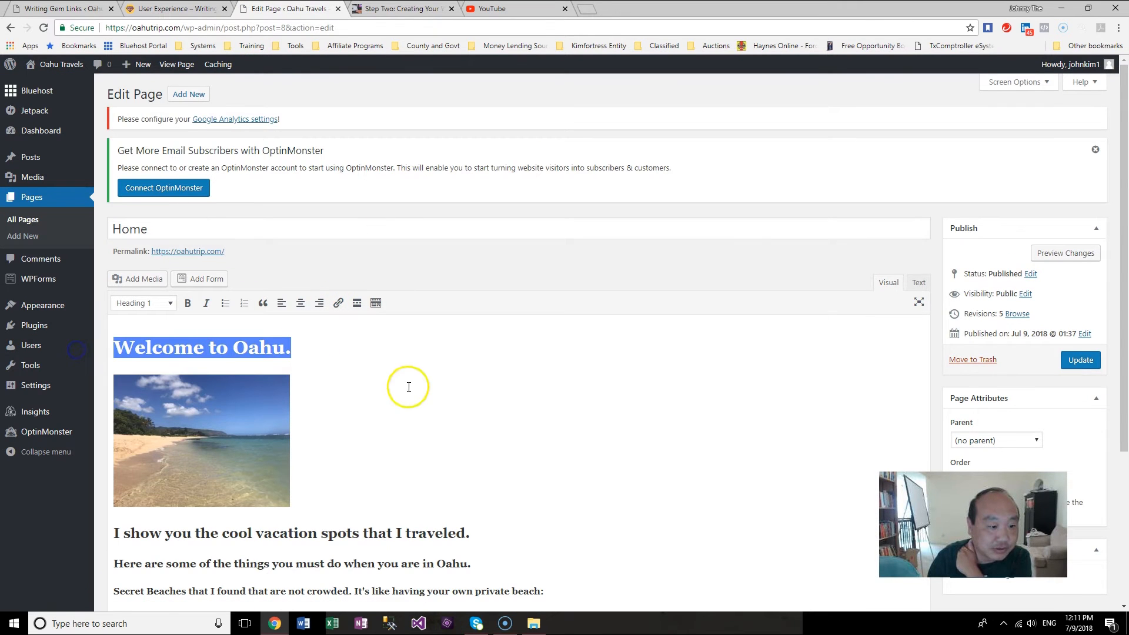
scroll(404, 386, "down", 3)
left_click_drag(470, 359, 101, 365)
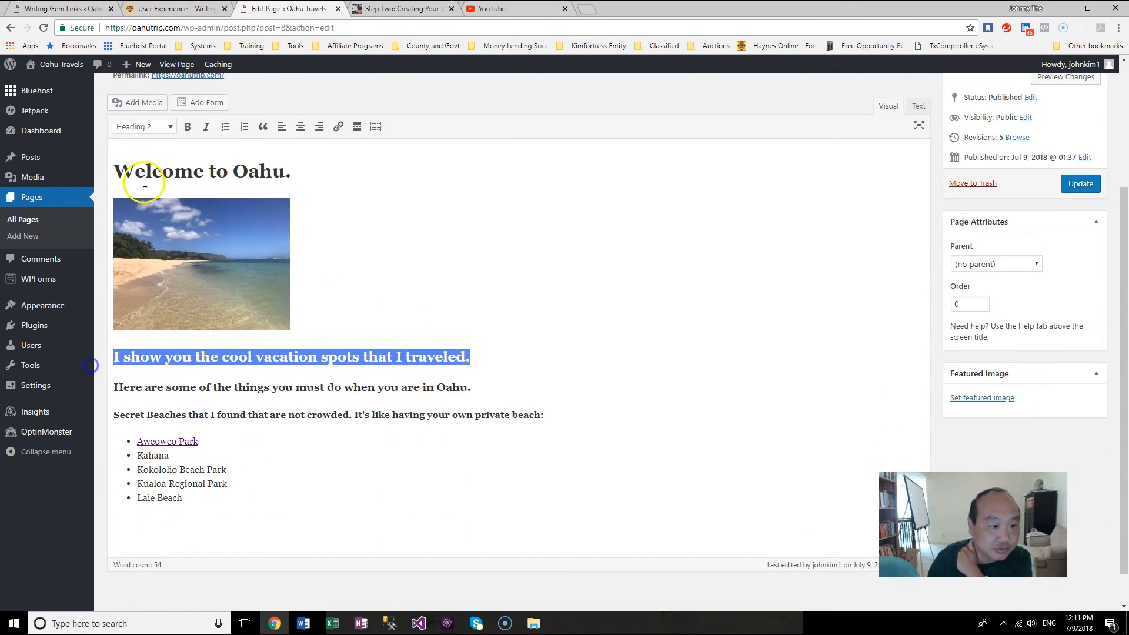
left_click(169, 127)
left_click(154, 216)
Step: Format the line 'Here are some of the things you must do when you are in Oahu.' as Heading 4
left_click(431, 373)
left_click_drag(474, 383, 99, 382)
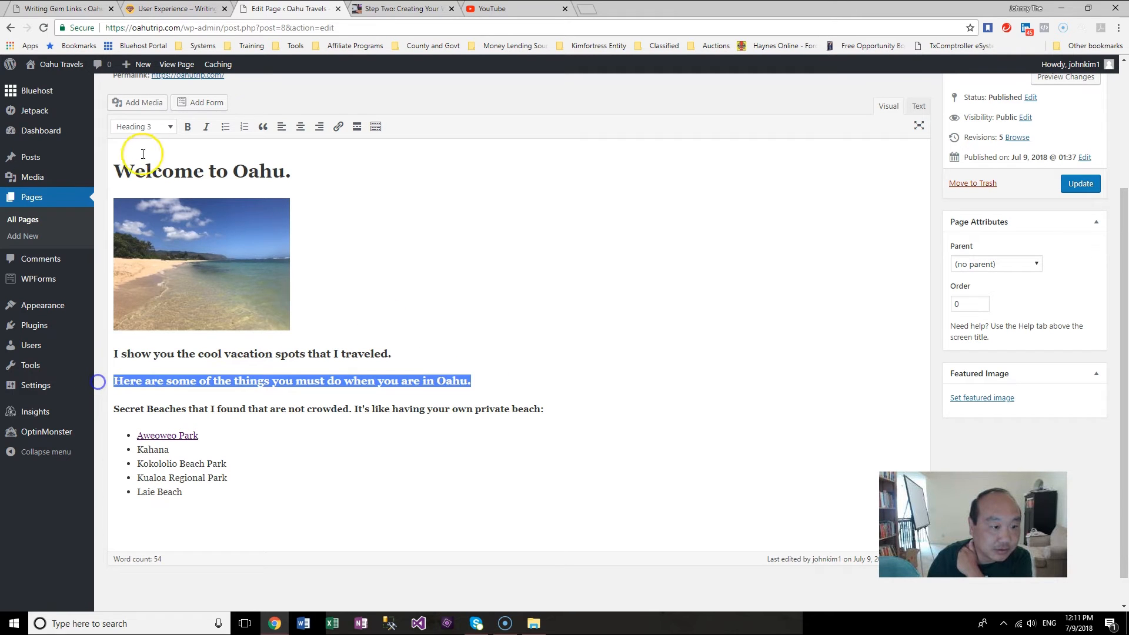
left_click(166, 126)
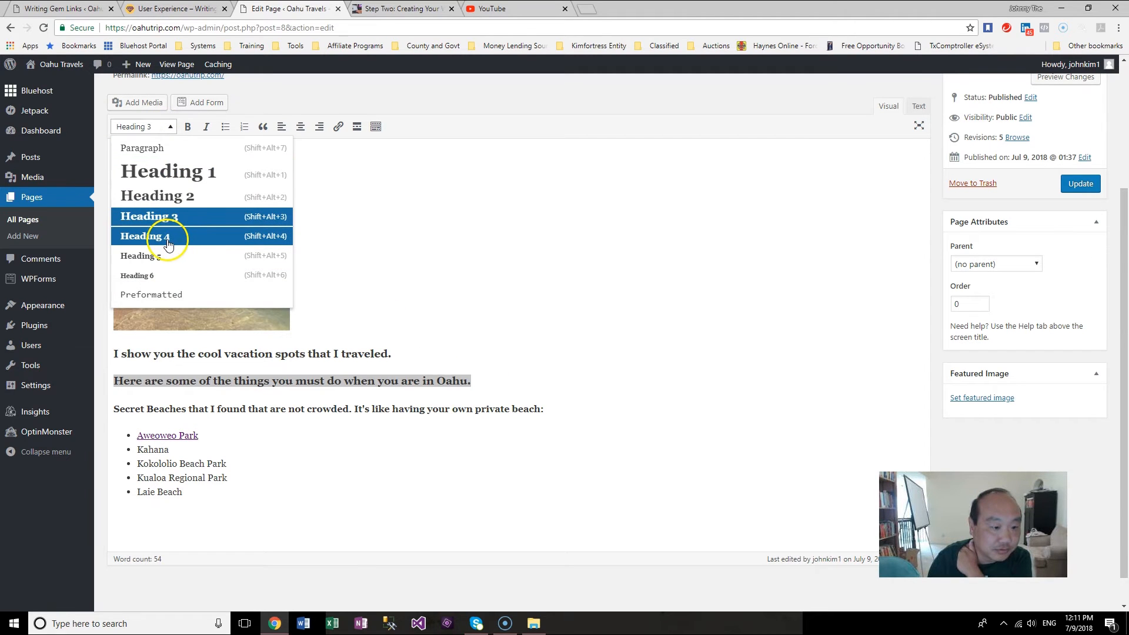
left_click(168, 238)
Step: Format the 'Secret Beaches that I found that are not crowded' line as Heading 5
left_click(483, 428)
left_click(535, 402)
left_click_drag(546, 408, 65, 411)
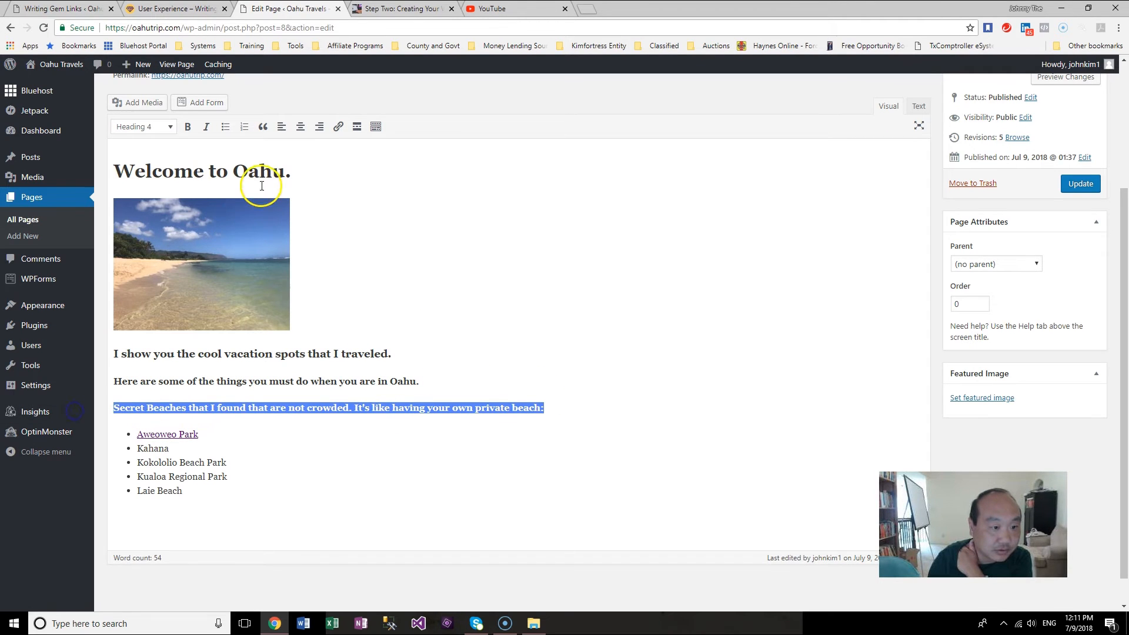
left_click(170, 127)
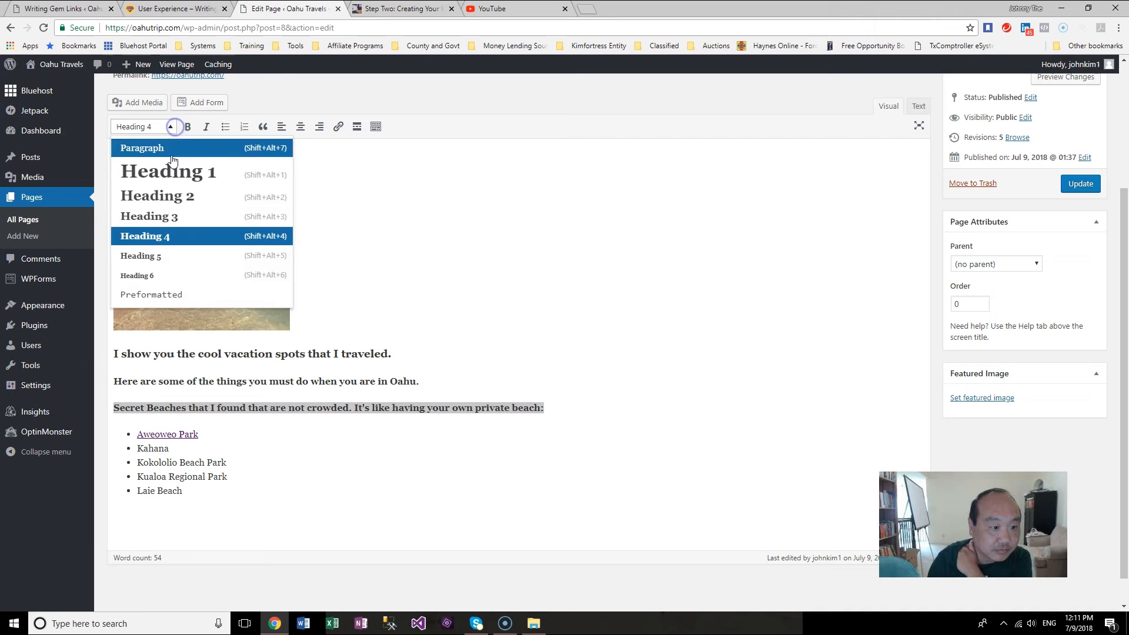
left_click(159, 257)
left_click(384, 458)
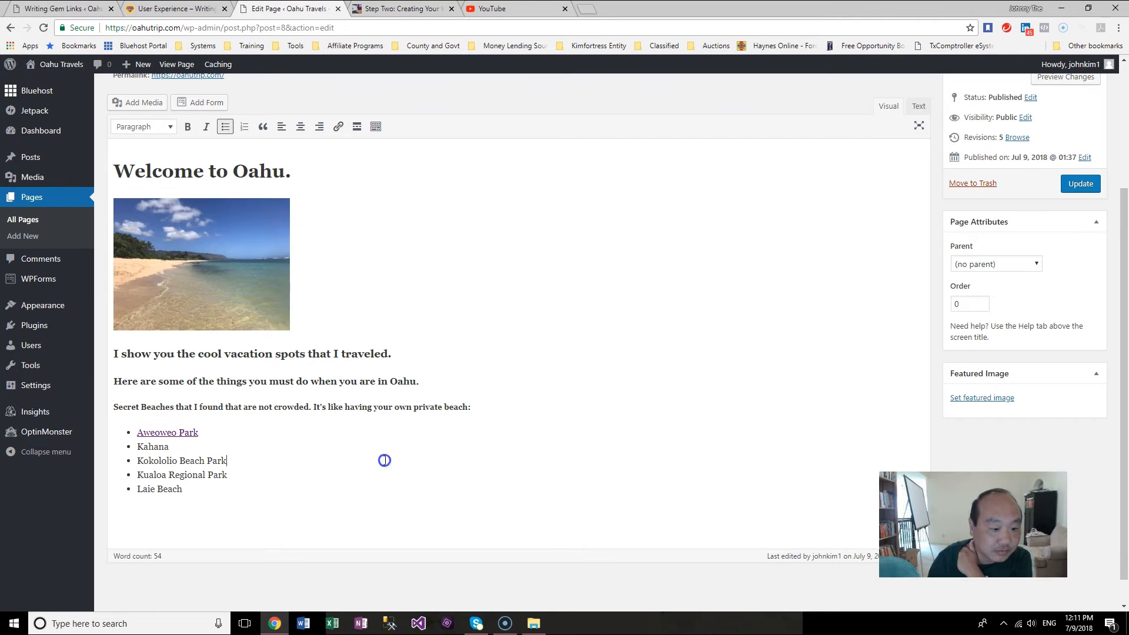
left_click(169, 127)
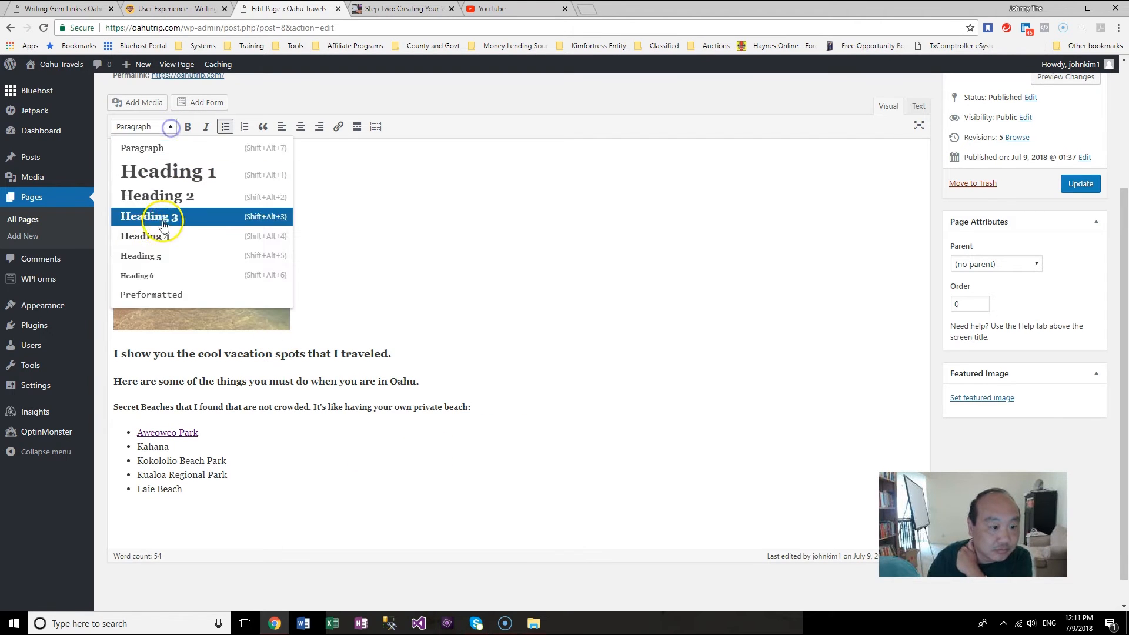
left_click(162, 257)
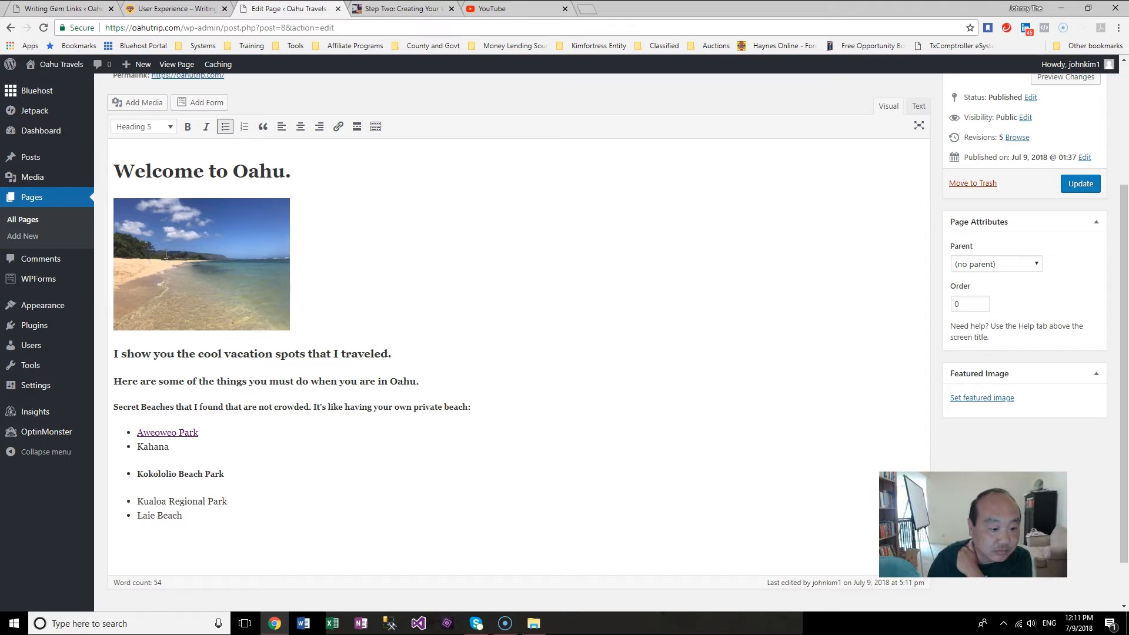
key("ctrl+z")
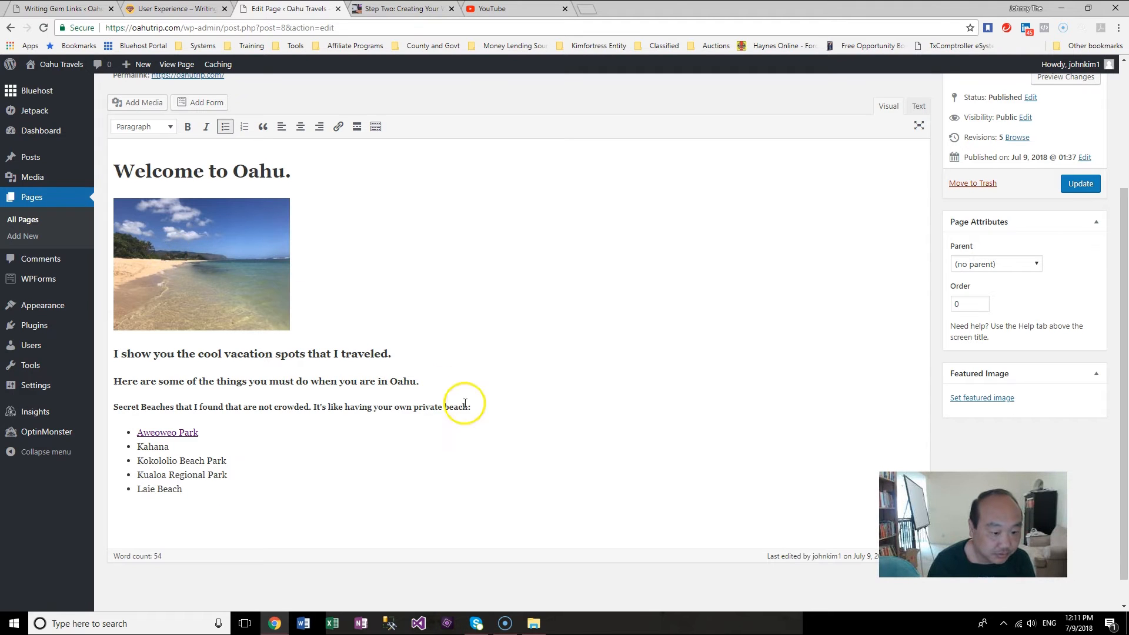
left_click_drag(474, 406, 93, 406)
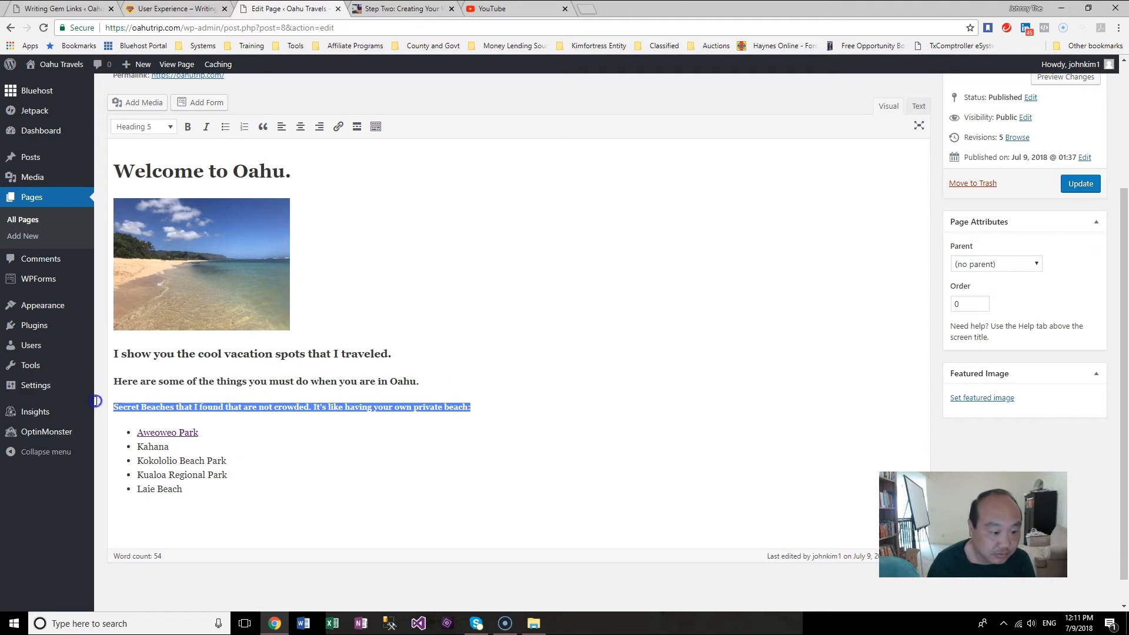
left_click(170, 132)
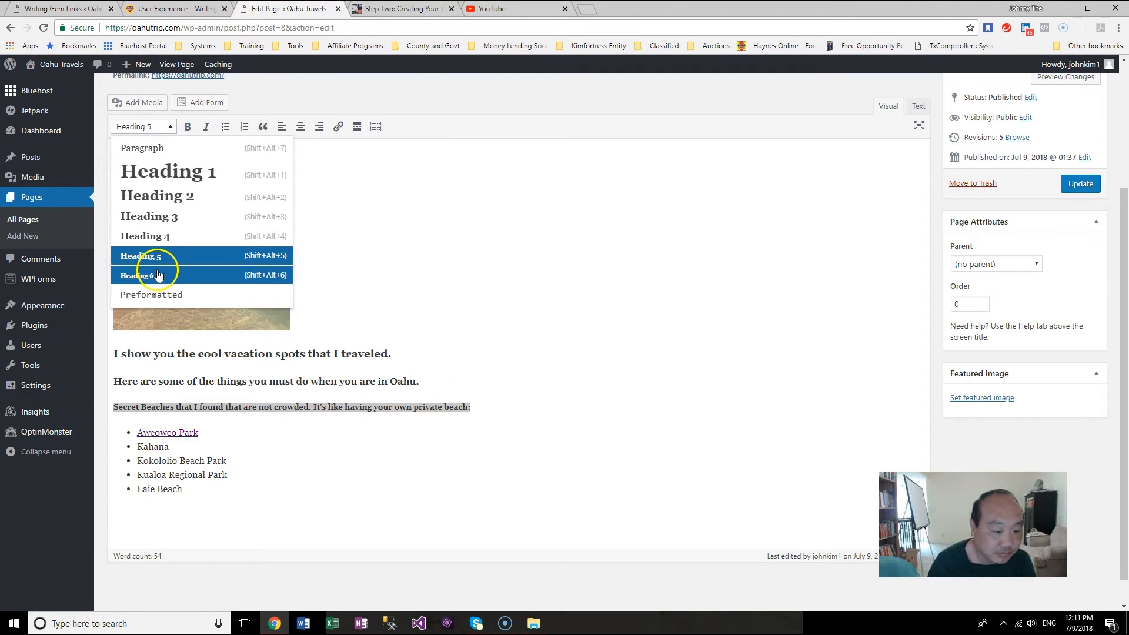
left_click(677, 338)
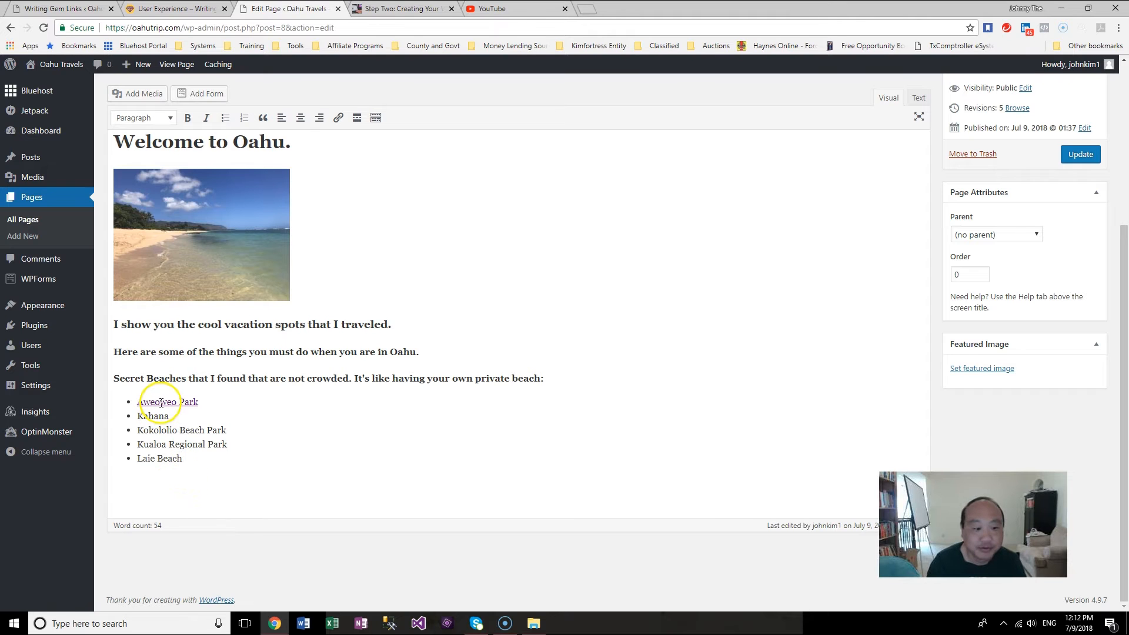
Step: Add a bold 'Polynesian Cultural Center' paragraph below the beach list
left_click(169, 485)
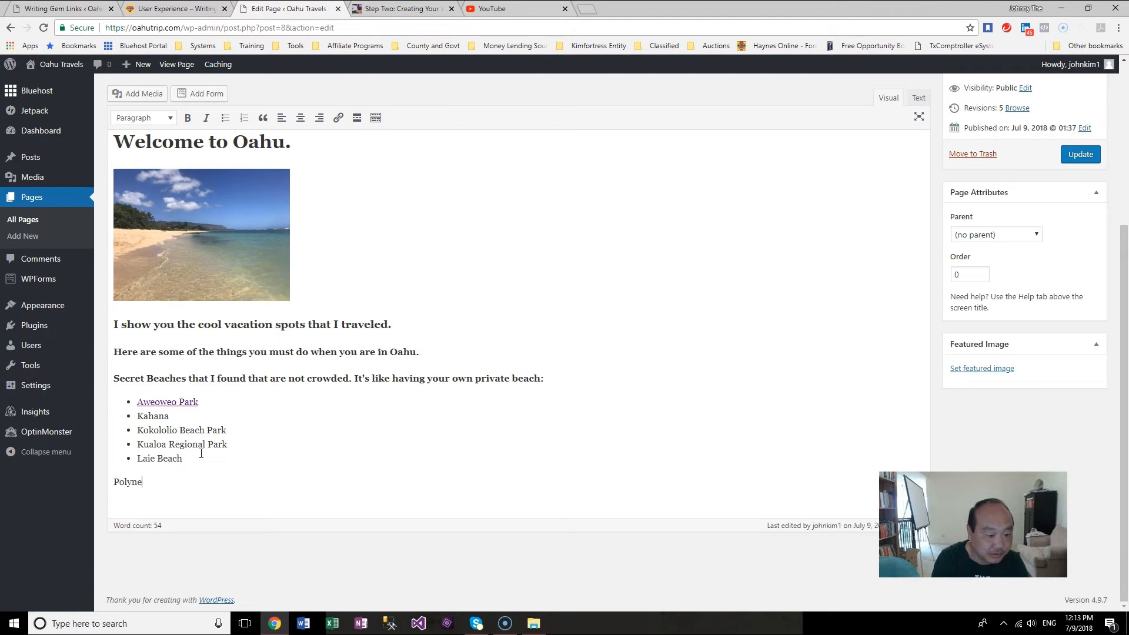
type("Cultural Center")
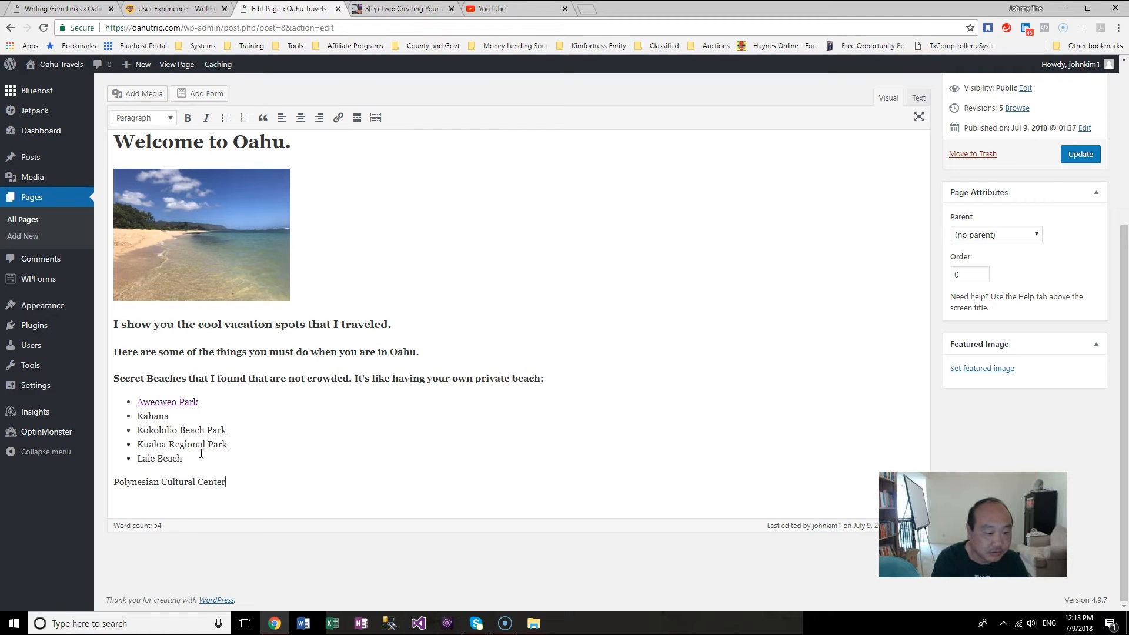
left_click(227, 377)
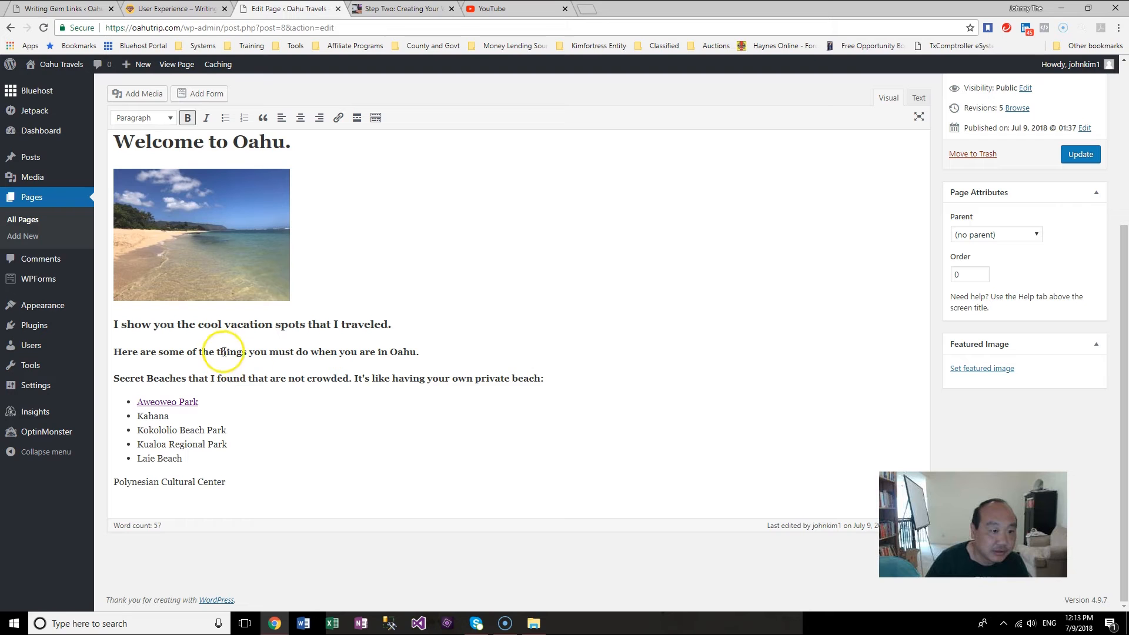
left_click_drag(269, 378, 211, 378)
left_click(234, 482)
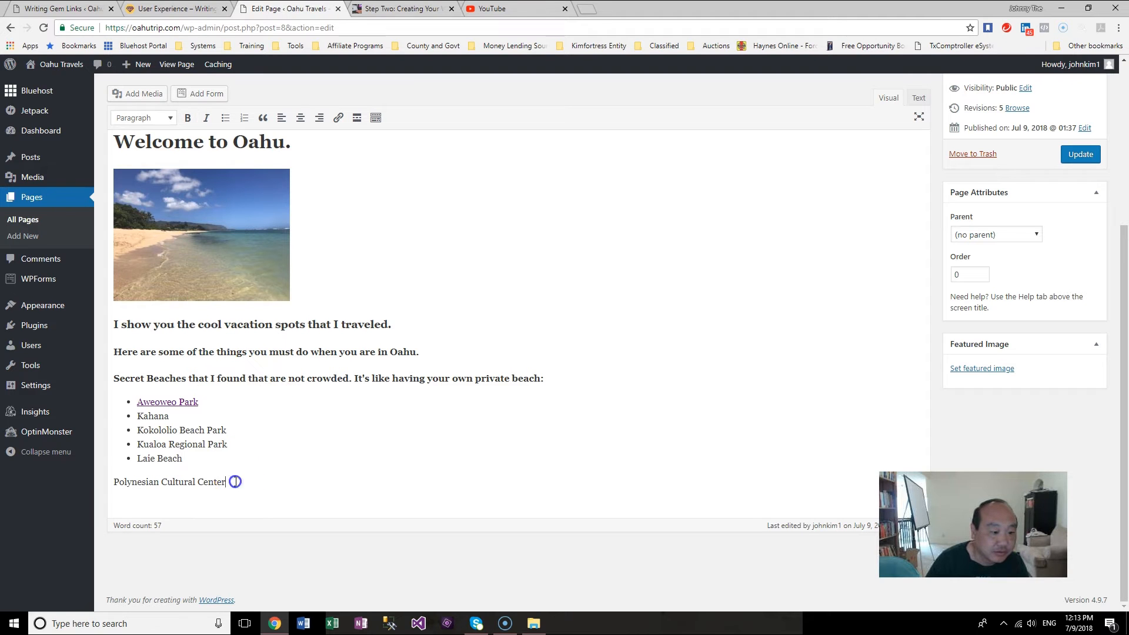
left_click_drag(235, 482, 113, 482)
left_click(189, 118)
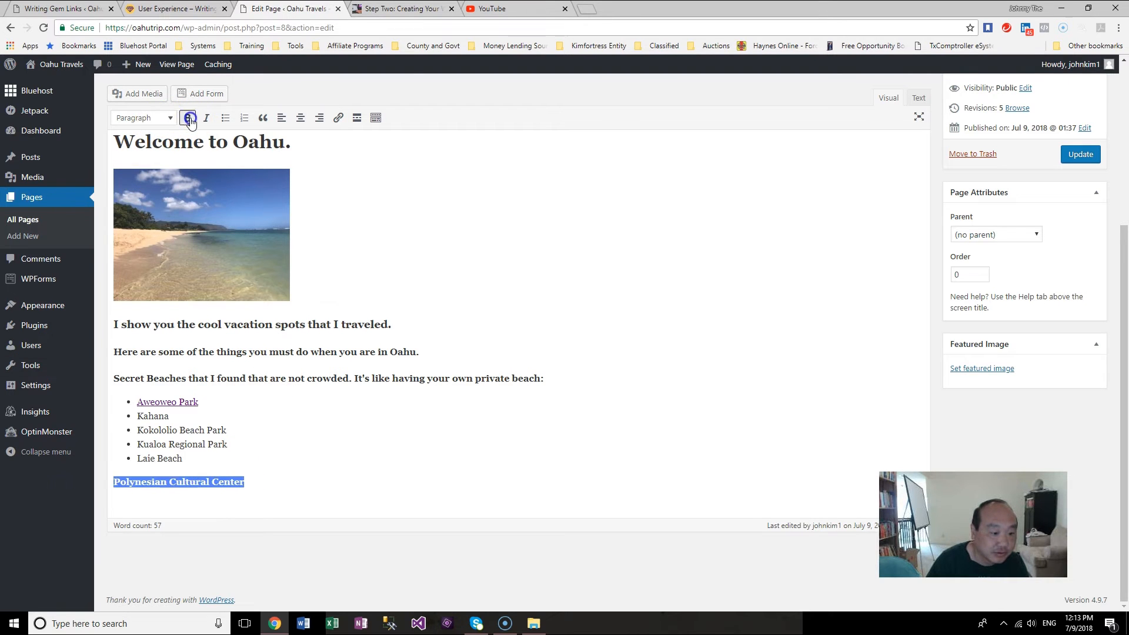
left_click(323, 482)
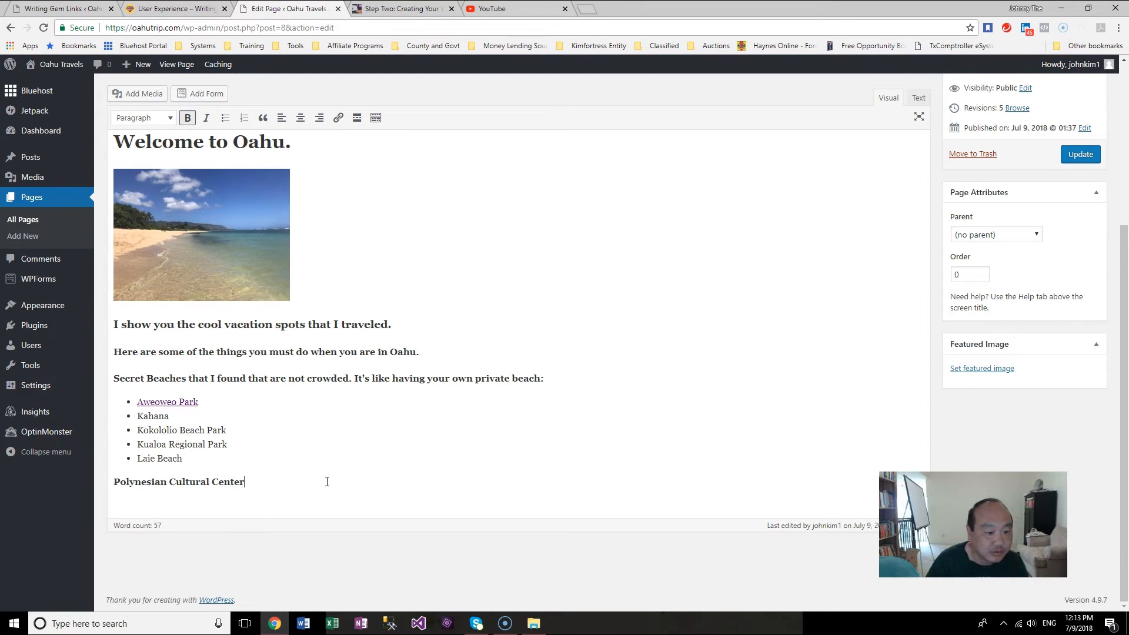
Step: Center the 'Secret Beaches' line, then return it to left alignment
left_click_drag(543, 379, 76, 379)
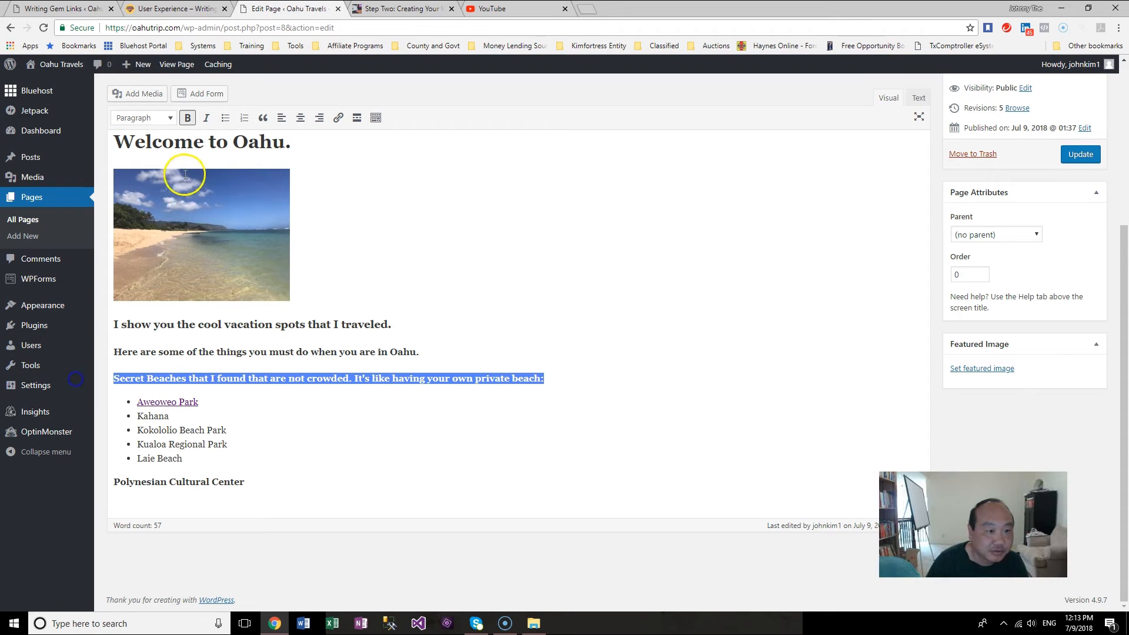
left_click(301, 120)
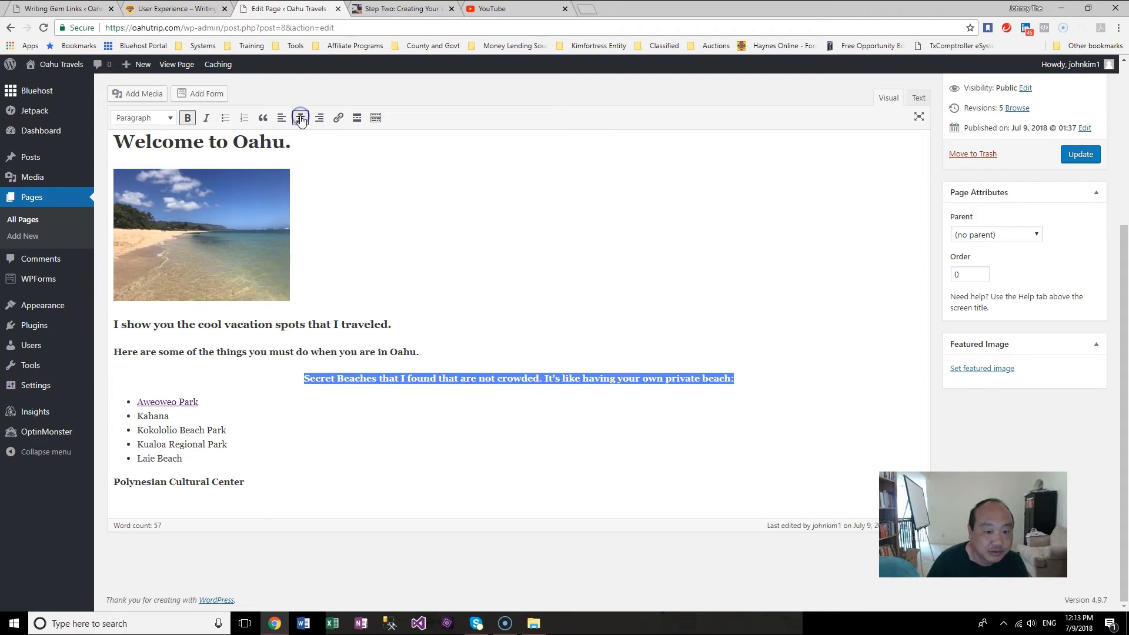
left_click(283, 119)
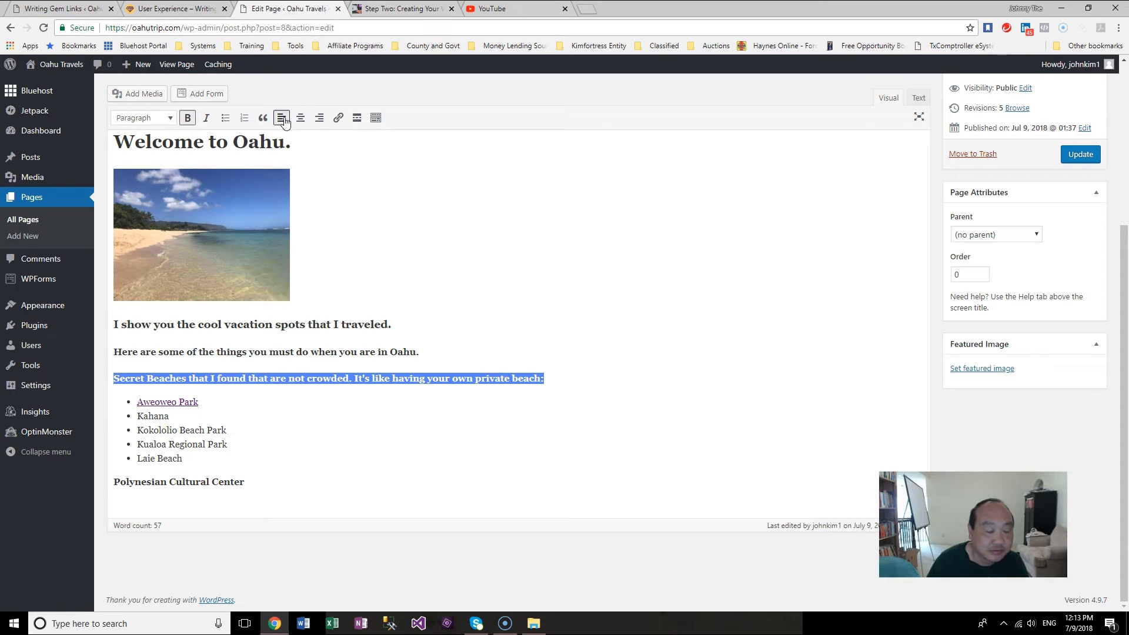
Step: Add 'Food' and 'Tour' as separate lines below 'Polynesian Cultural Center'
left_click(286, 484)
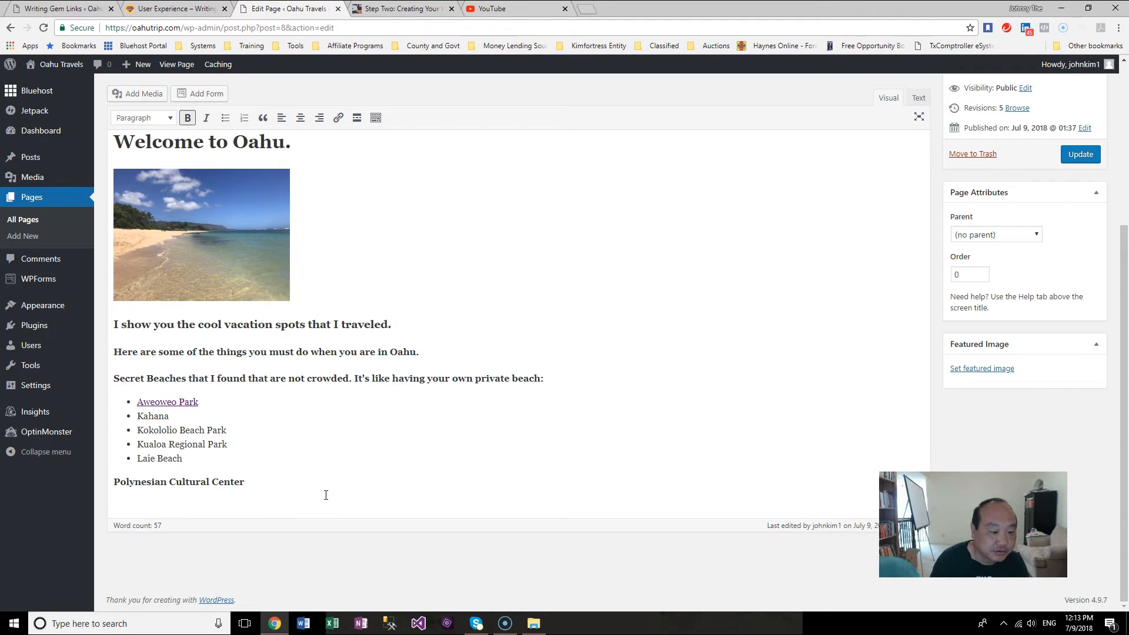
key("Return")
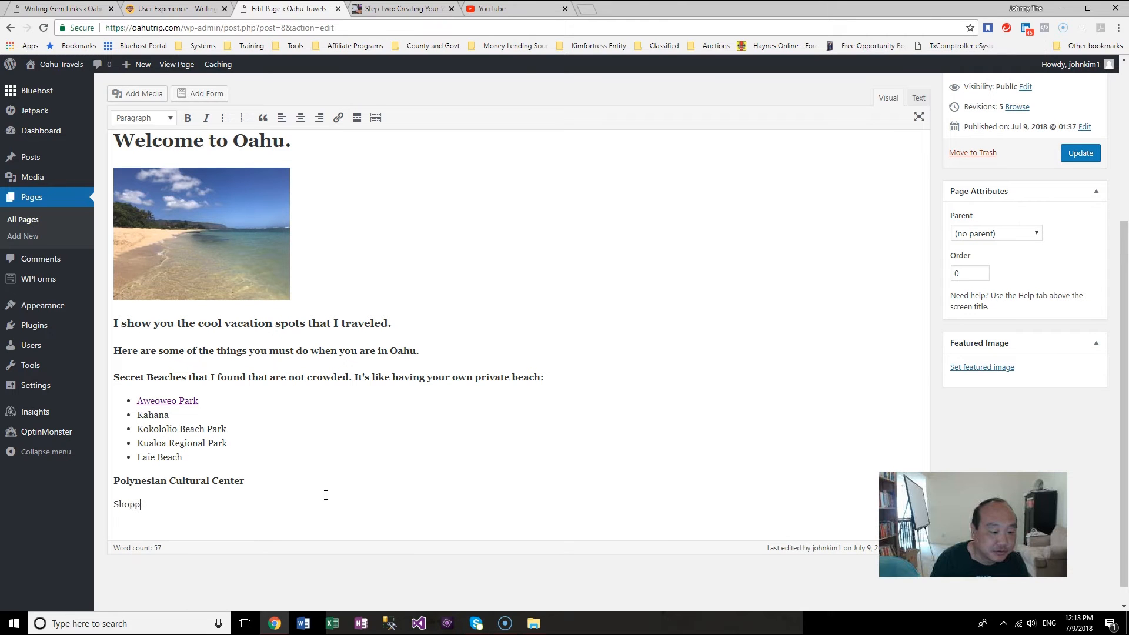
key("Return")
type("Trou")
key("BackSpace")
key("BackSpace")
key("BackSpace")
type("our")
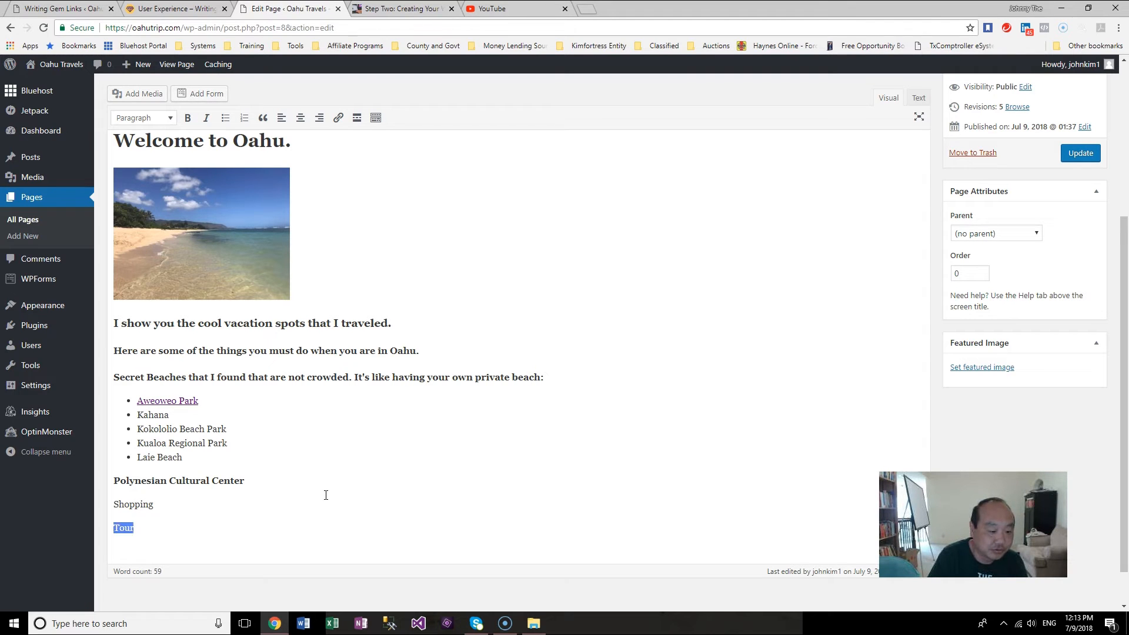
key("shift+Up")
key("Delete")
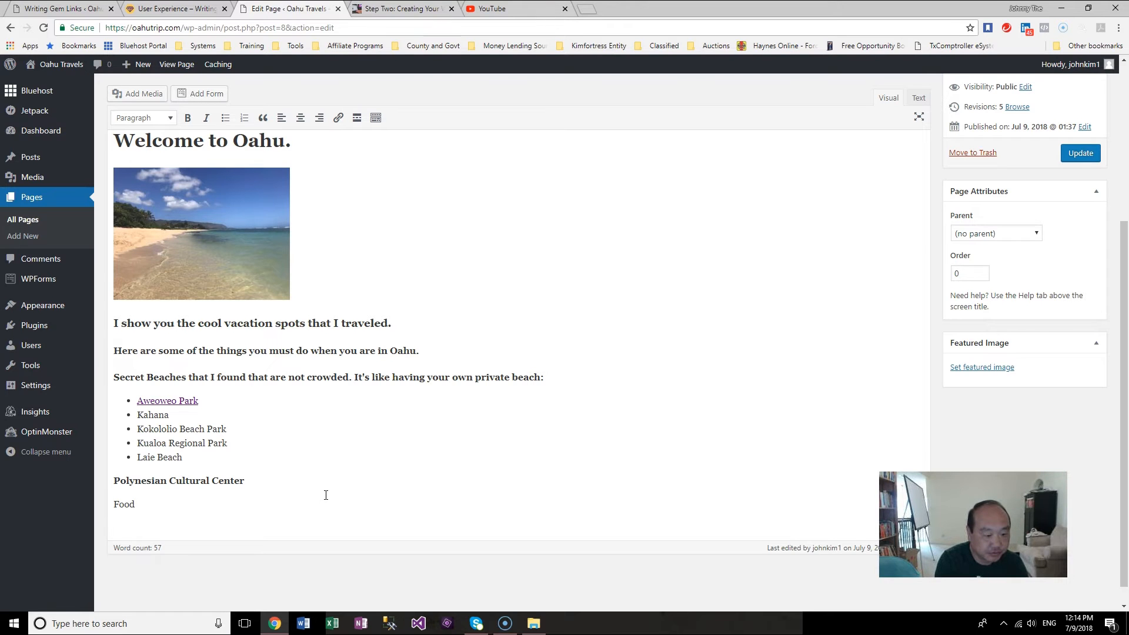
type("Tou")
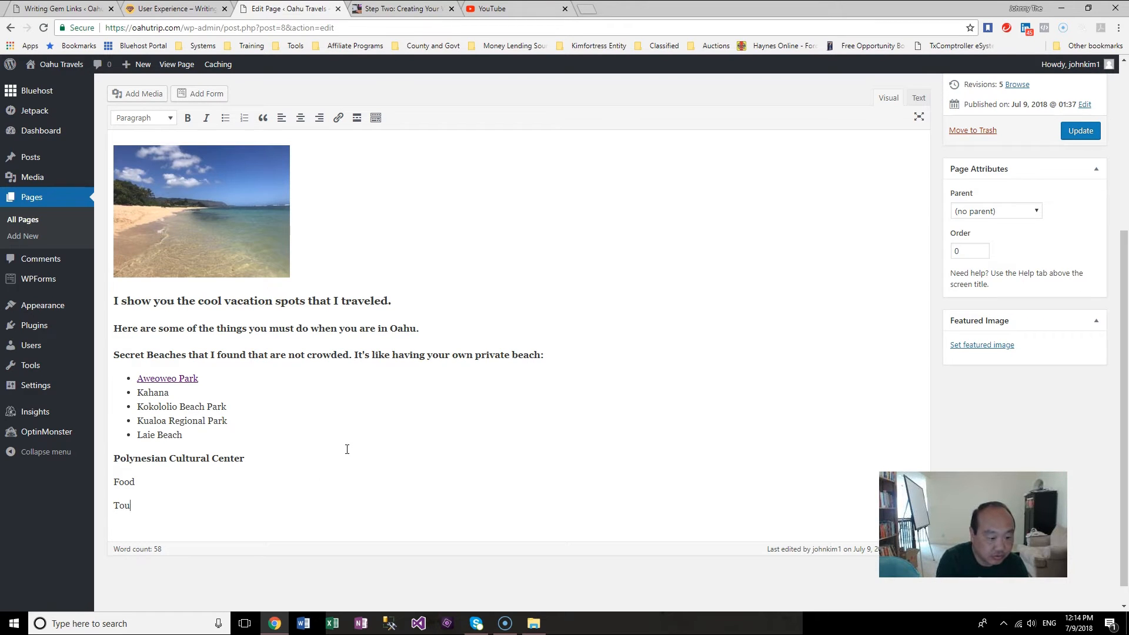
type("r")
key("Return")
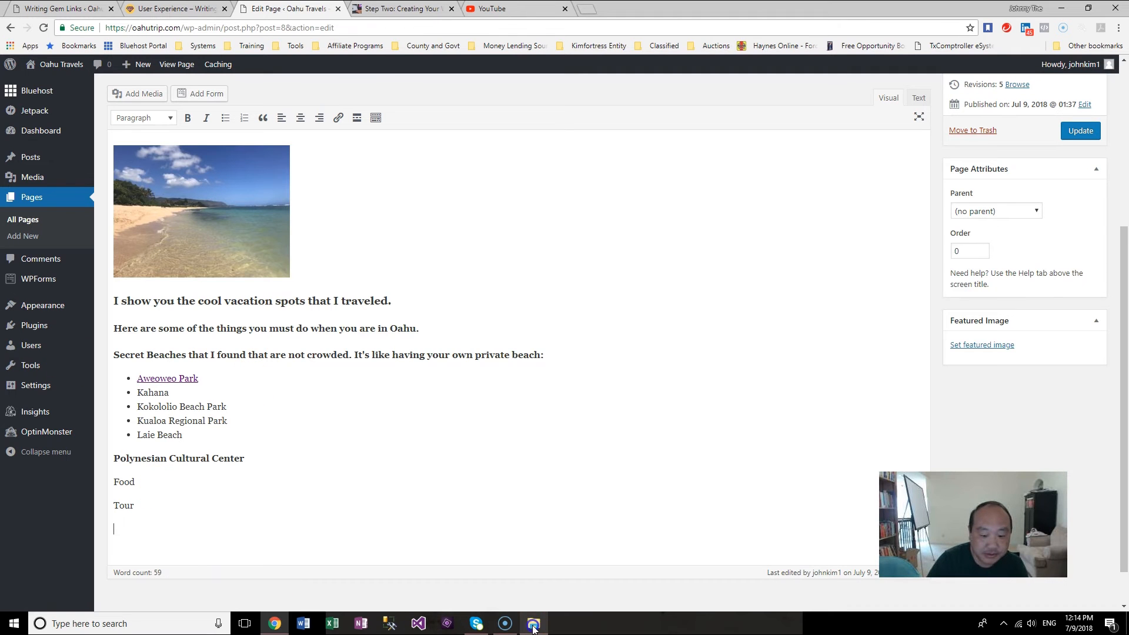
Step: Add a 'Shopping' line and a 'Dole Plantation Tour' line below the Tour line
left_click(533, 623)
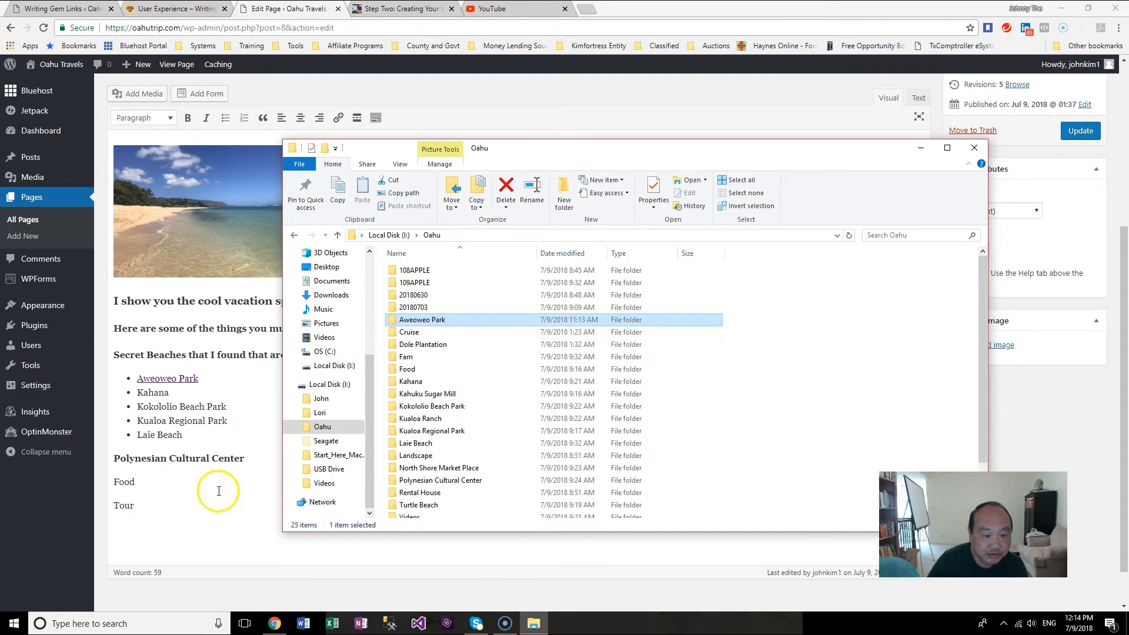
left_click(230, 509)
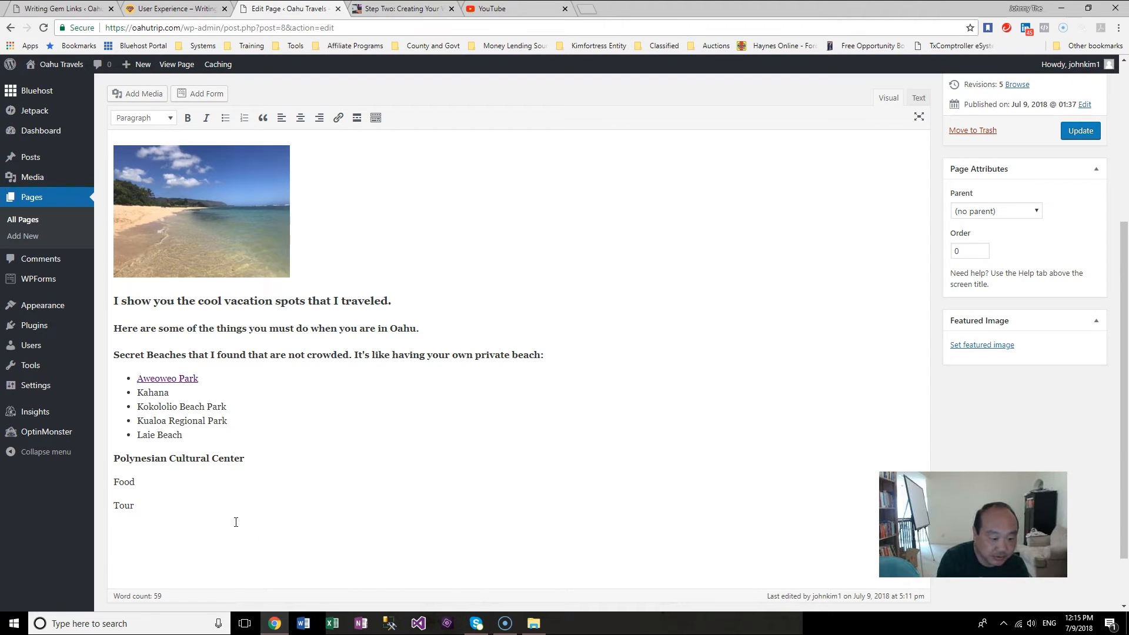
key("Return")
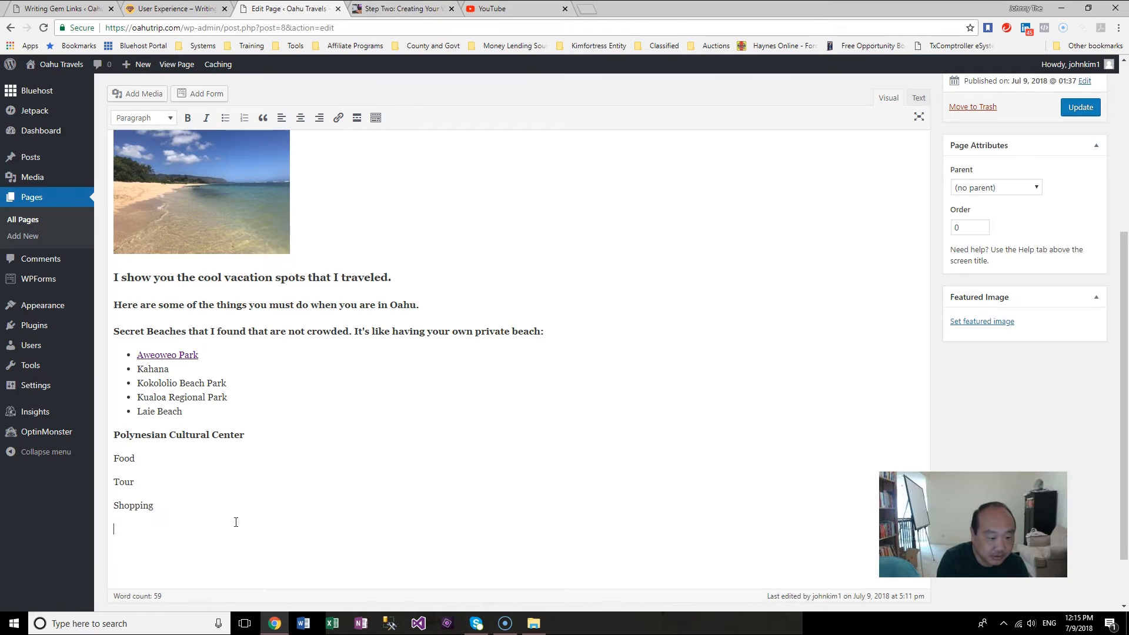
type("Dole P")
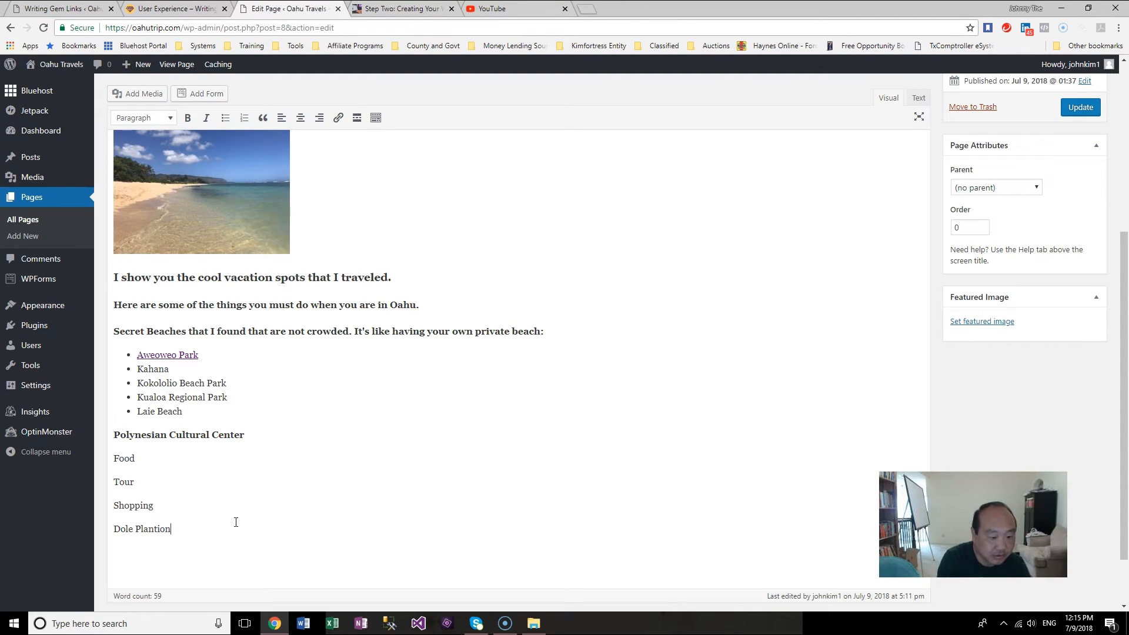
type("lantatio")
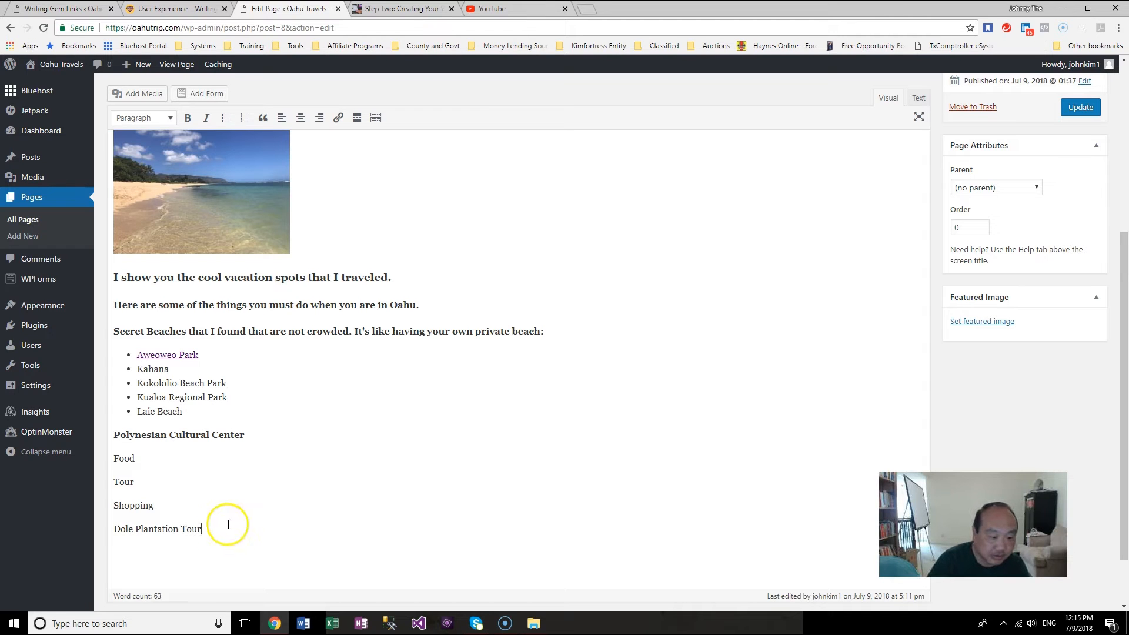
Step: Bold the Dole Plantation line and turn Food, Tour and Shopping into a bulleted list
left_click_drag(224, 530, 98, 534)
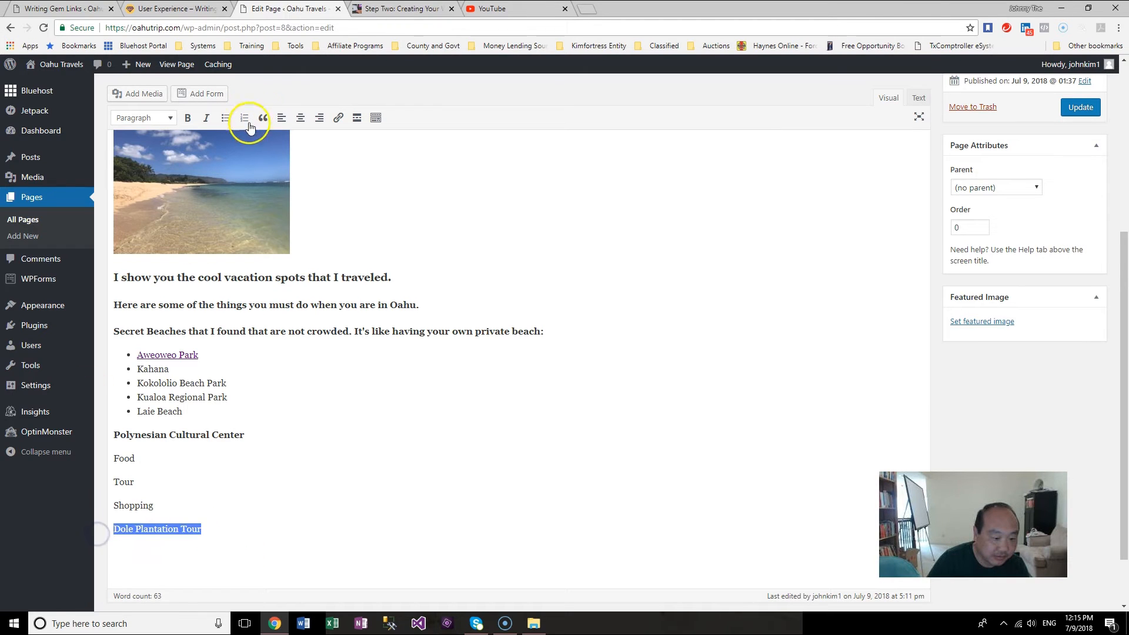
left_click(187, 117)
key("Left")
key("shift+Up")
key("shift+Up")
key("shift+Up")
left_click(226, 117)
left_click(310, 521)
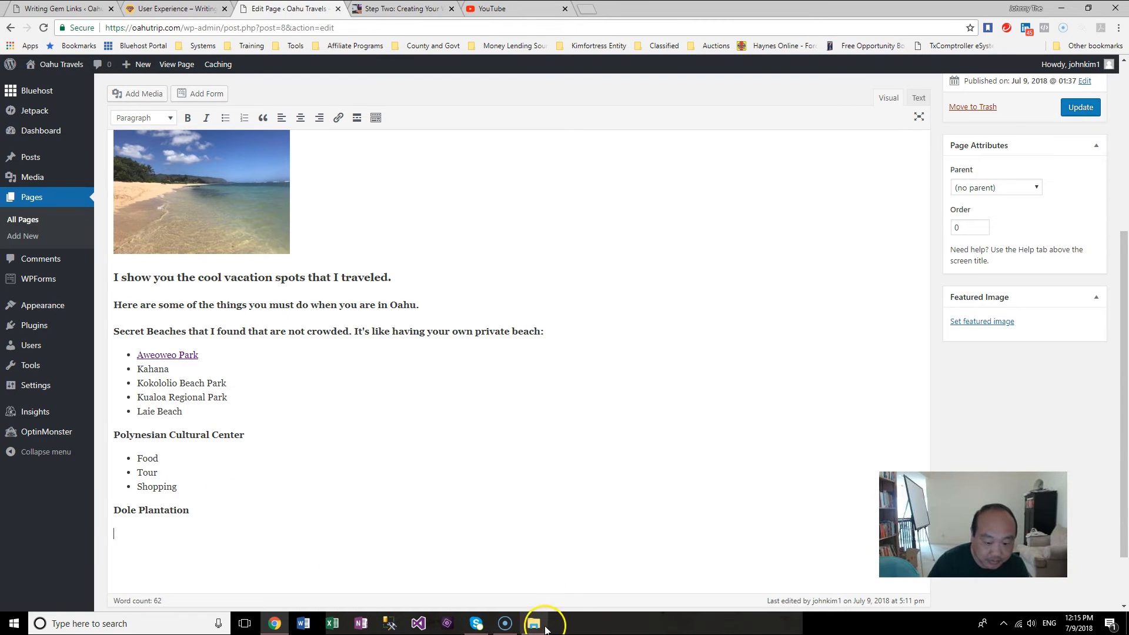
Step: Browse the Dole Plantation photo folder in File Explorer
left_click(544, 627)
double_click(491, 390)
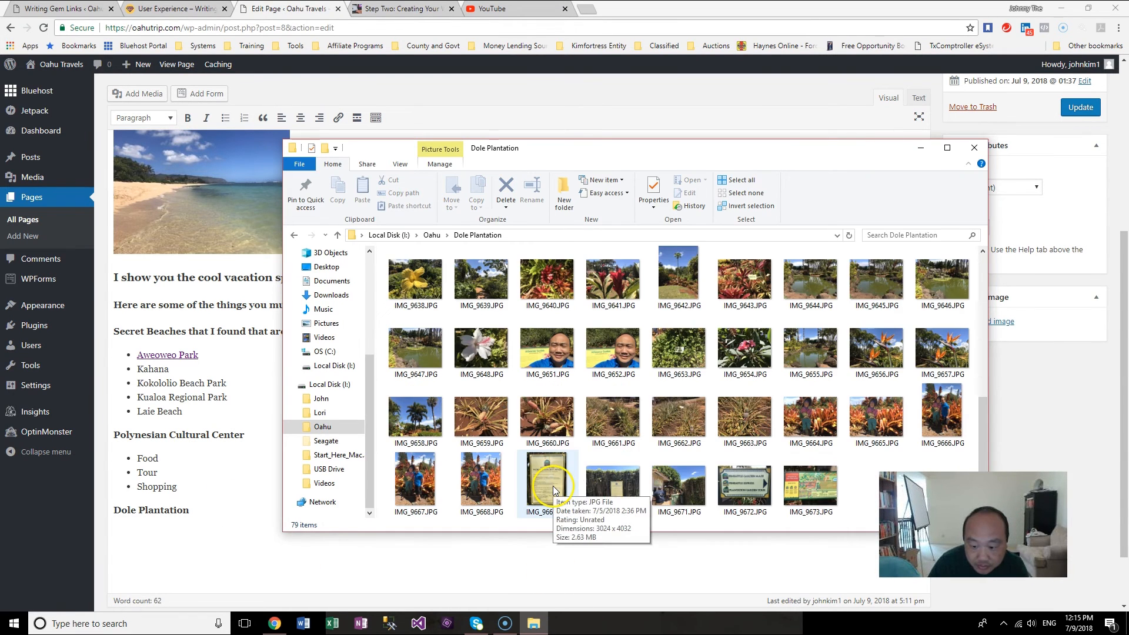
left_click(748, 500)
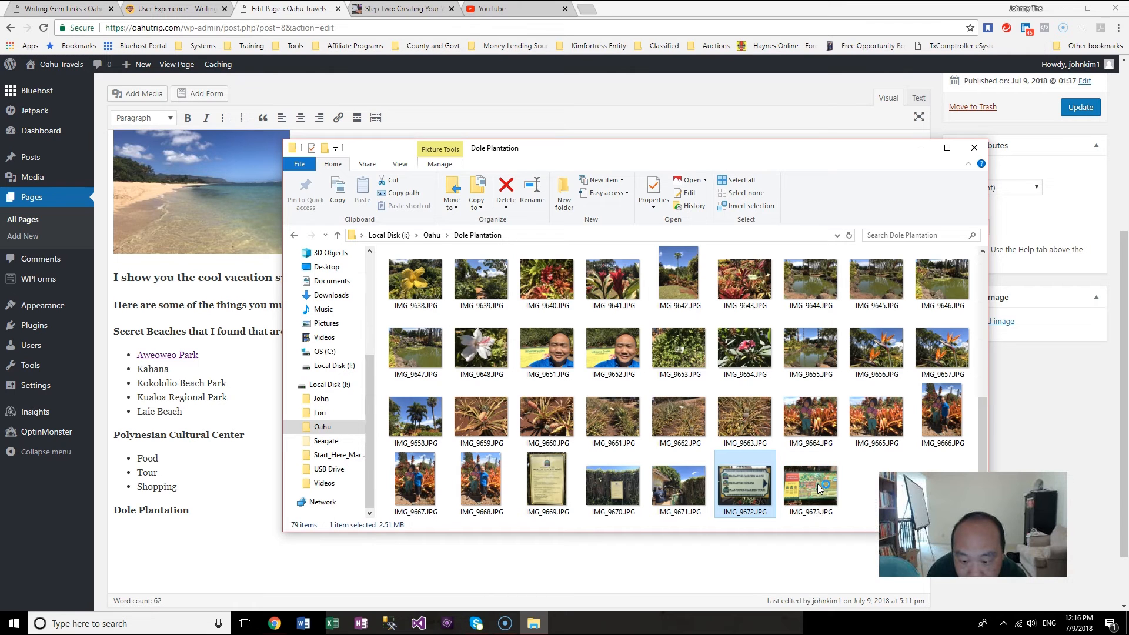
left_click(247, 513)
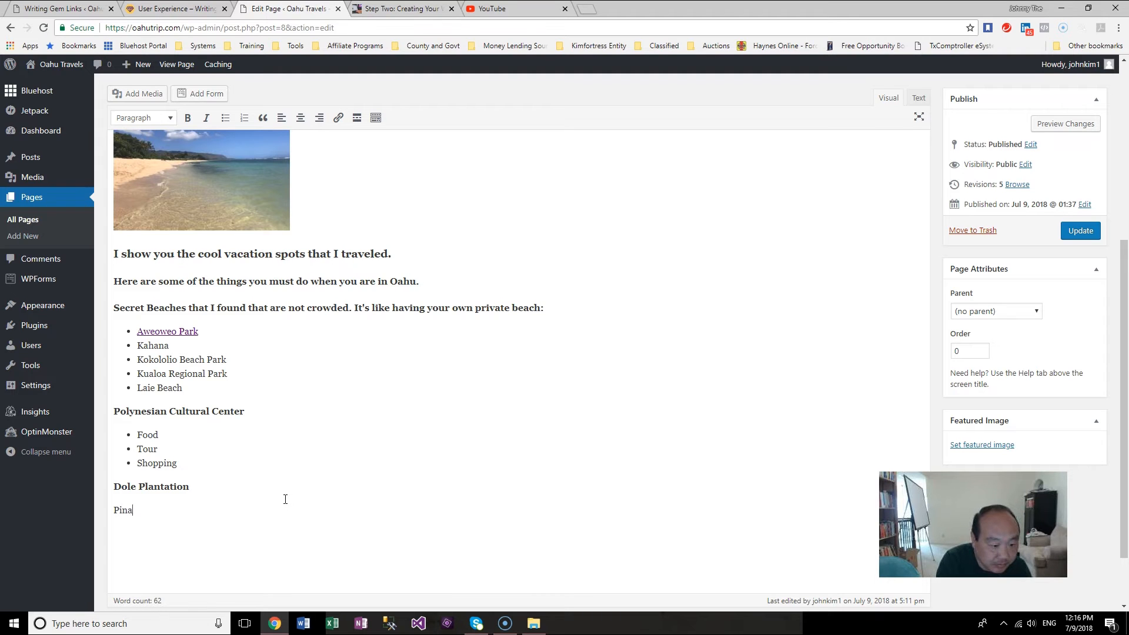
Step: Type 'Pineapple Maze' and 'Pineapple Express Train Ride' as lines below Dole Plantation
type("Pineapple Maz")
left_click(1118, 28)
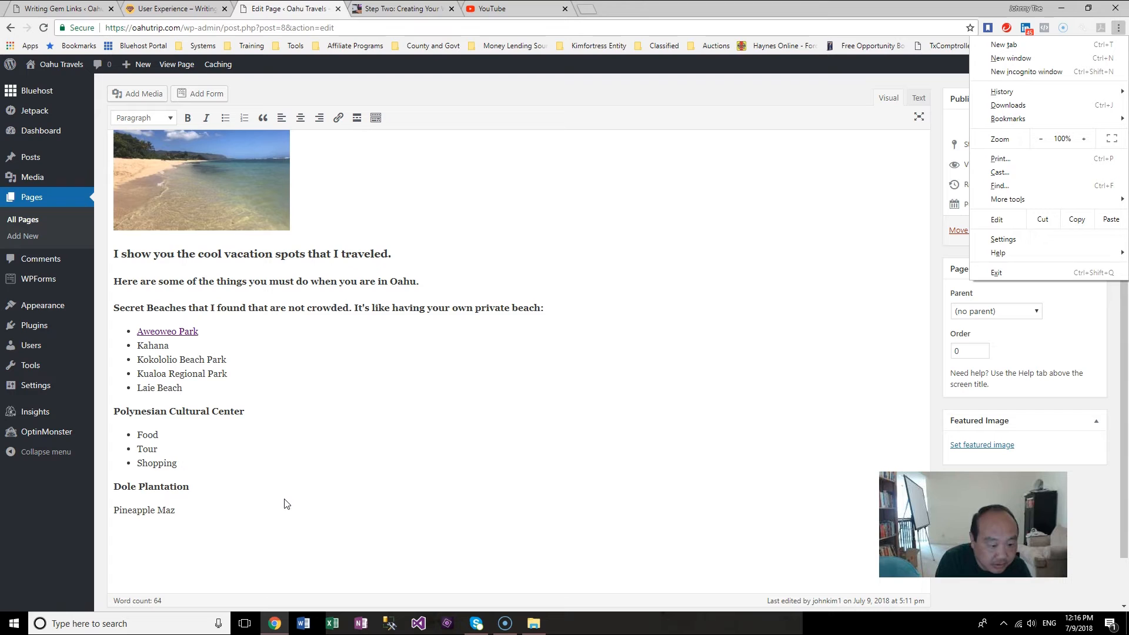
left_click(228, 512)
type("e")
key("Return")
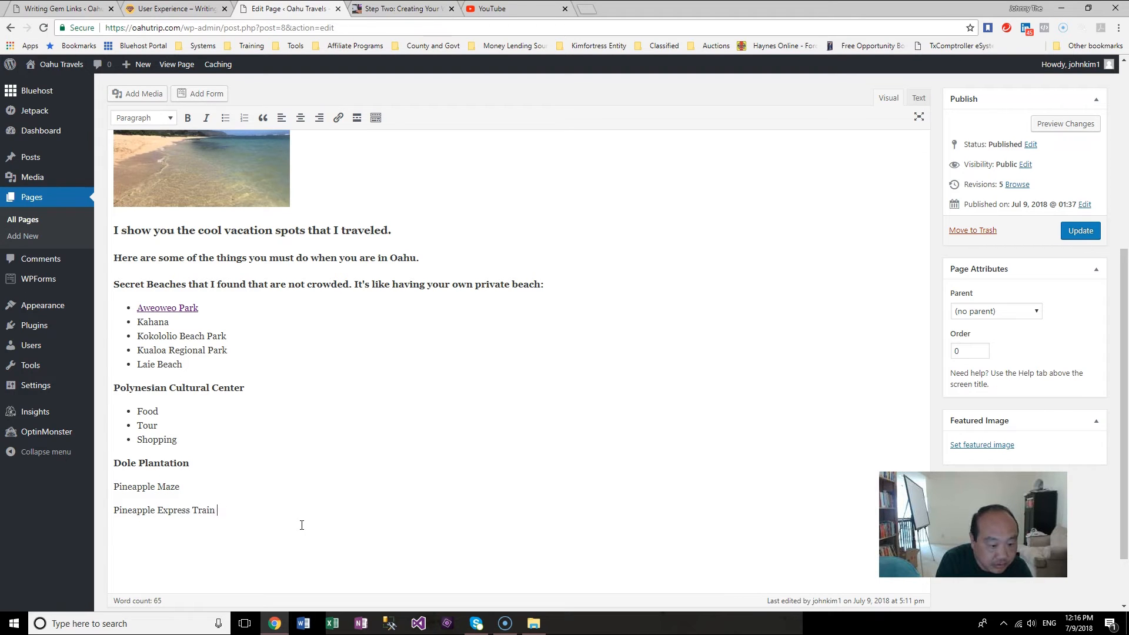
type("e")
key("Return")
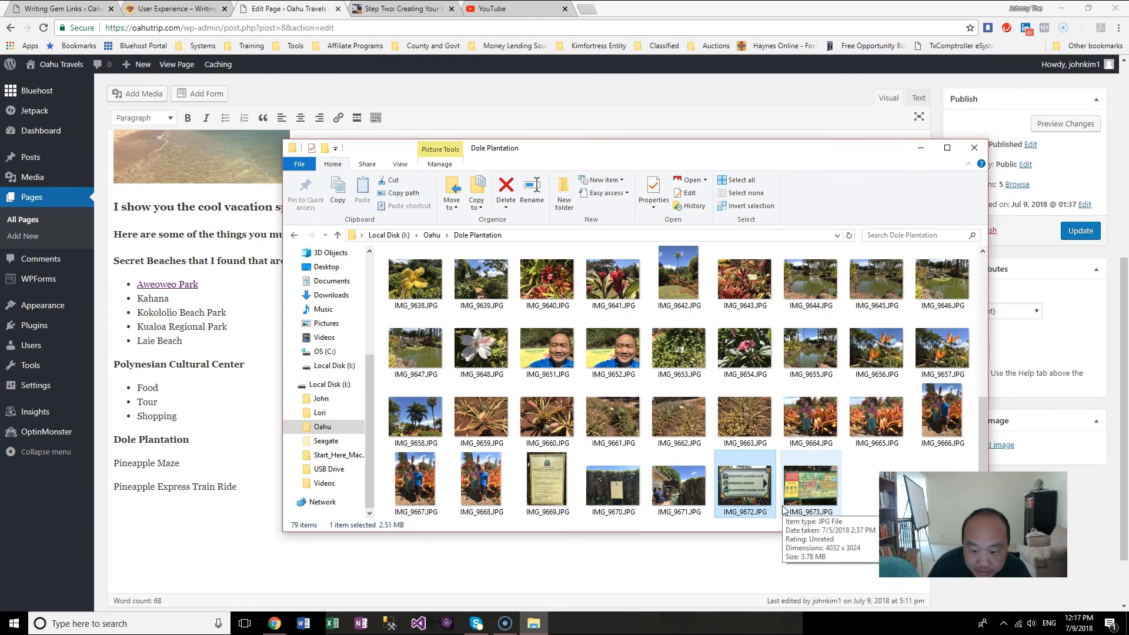
Step: Add 'Plantation Garden Tour' and make the three Dole Plantation items a bulleted list
left_click(261, 501)
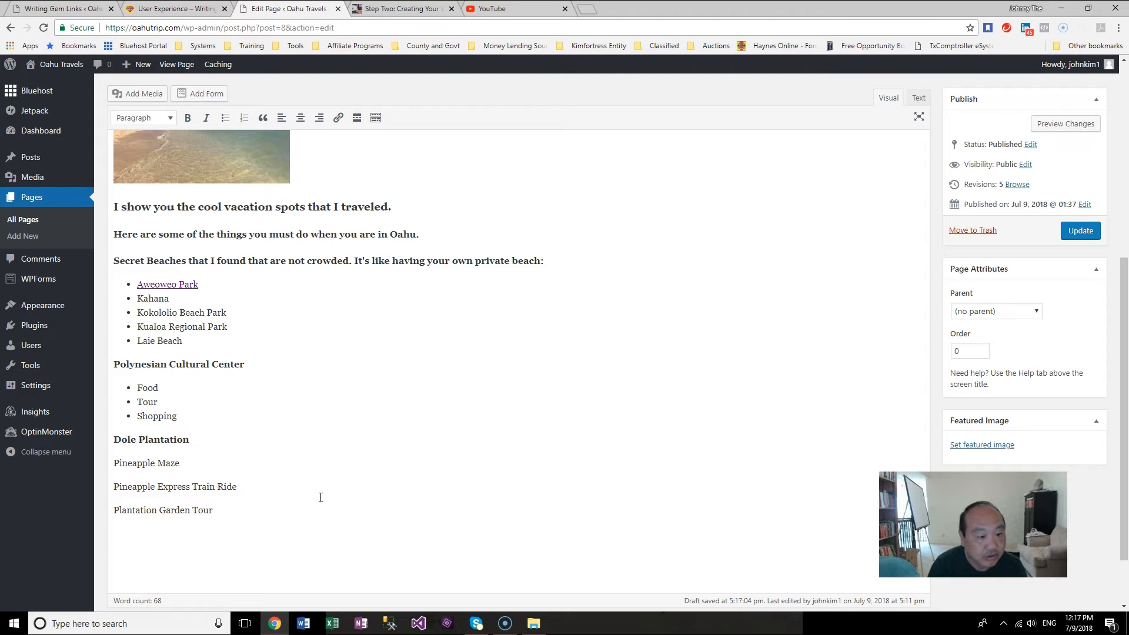
left_click_drag(252, 529, 97, 464)
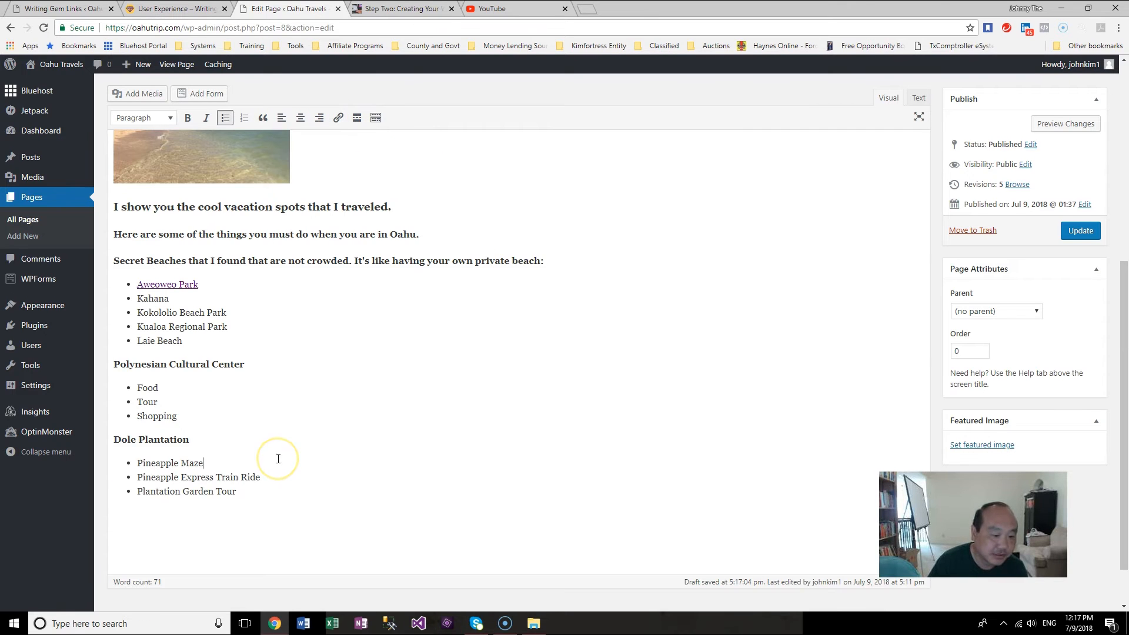
key("Return")
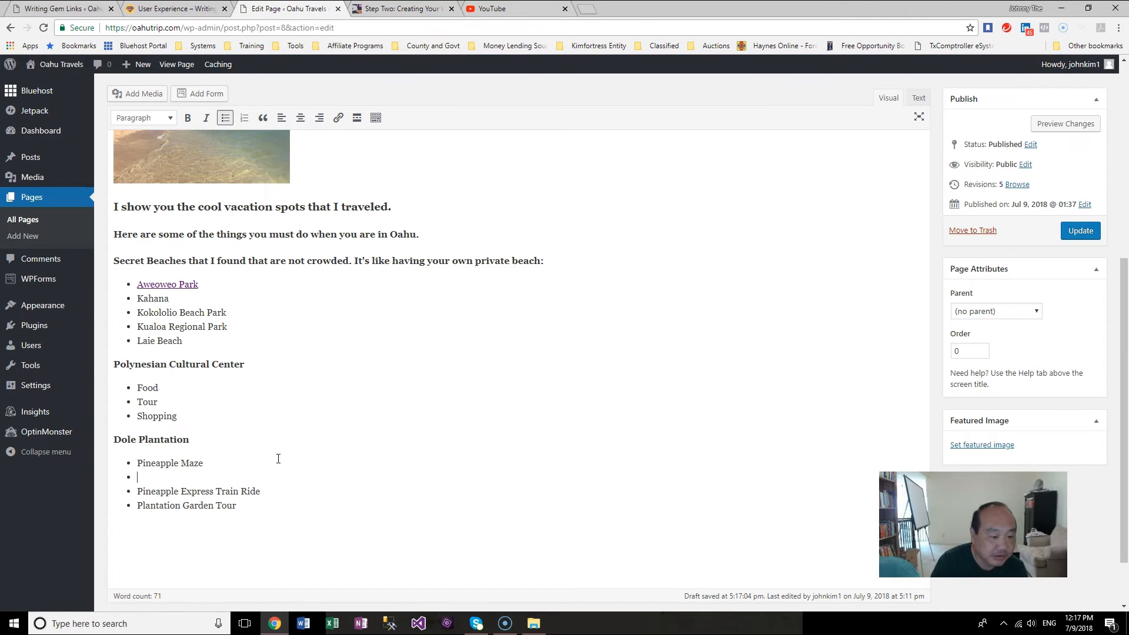
key("BackSpace")
Step: Upload IMG_9565.JPG from the Aweoweo Park folder and insert it below the 'Secret Beaches' line
left_click(281, 363)
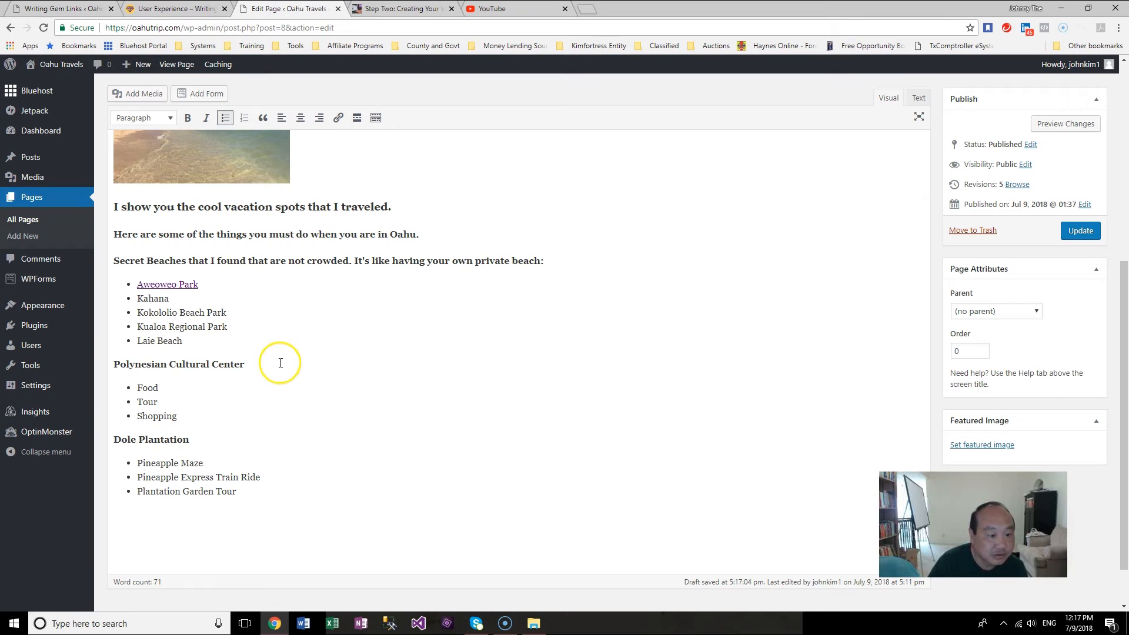
left_click(567, 260)
key("Return")
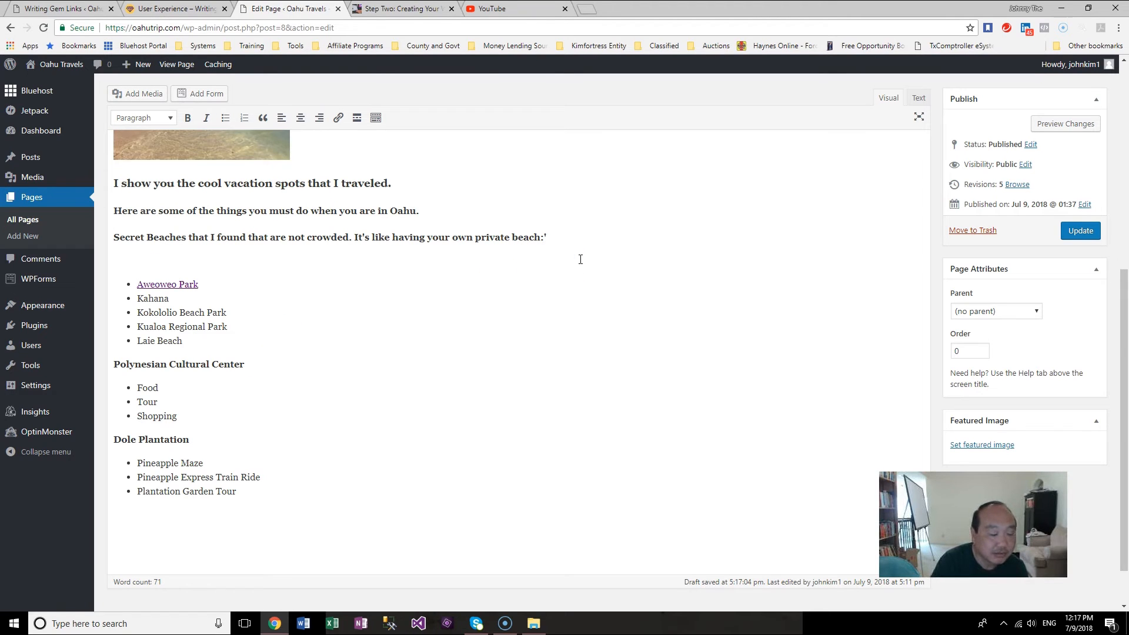
left_click(138, 93)
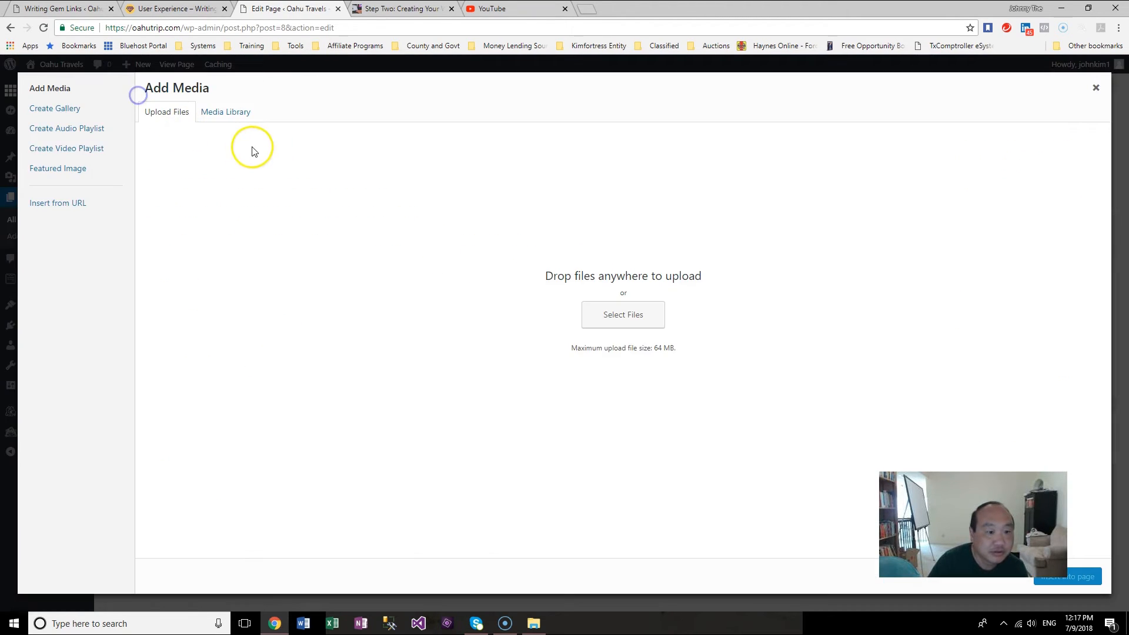
left_click(615, 314)
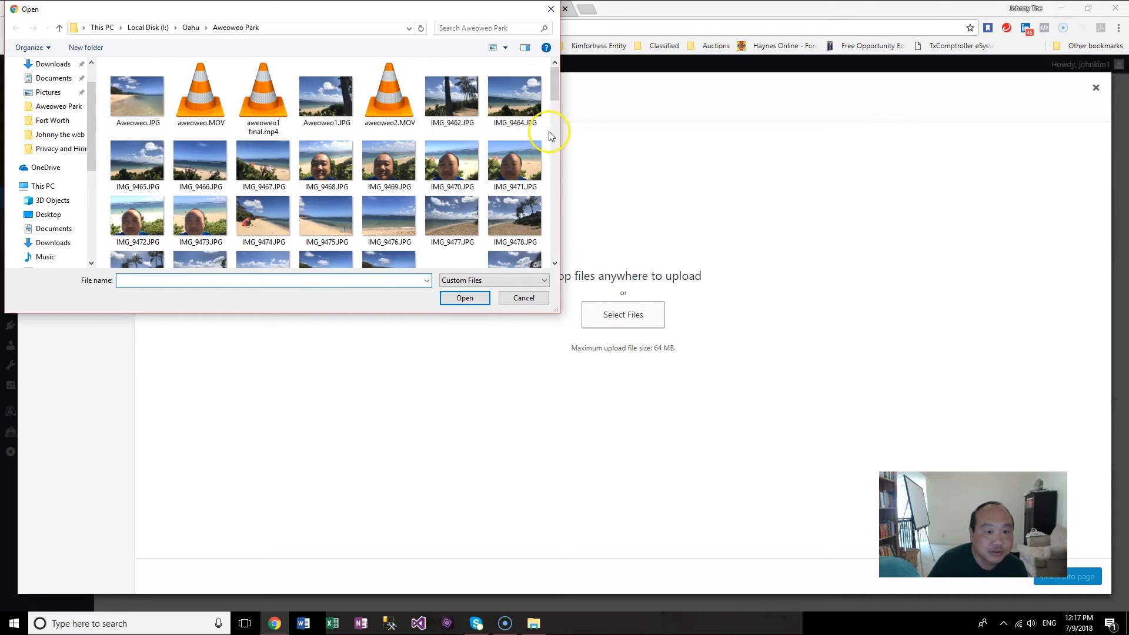
scroll(449, 156, "down", 10)
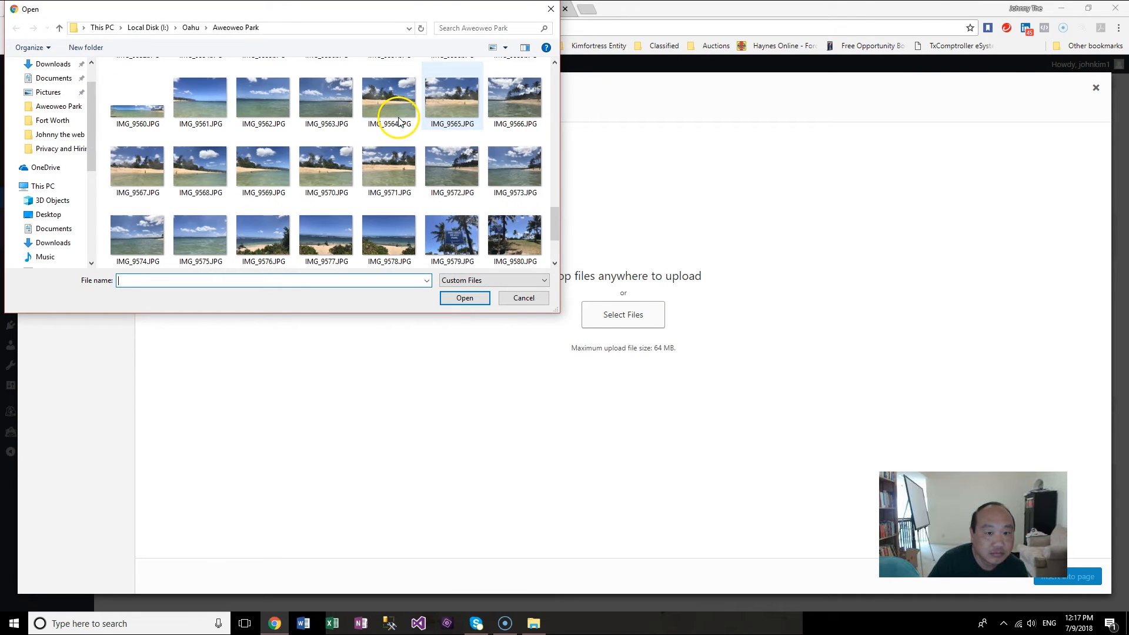
double_click(458, 103)
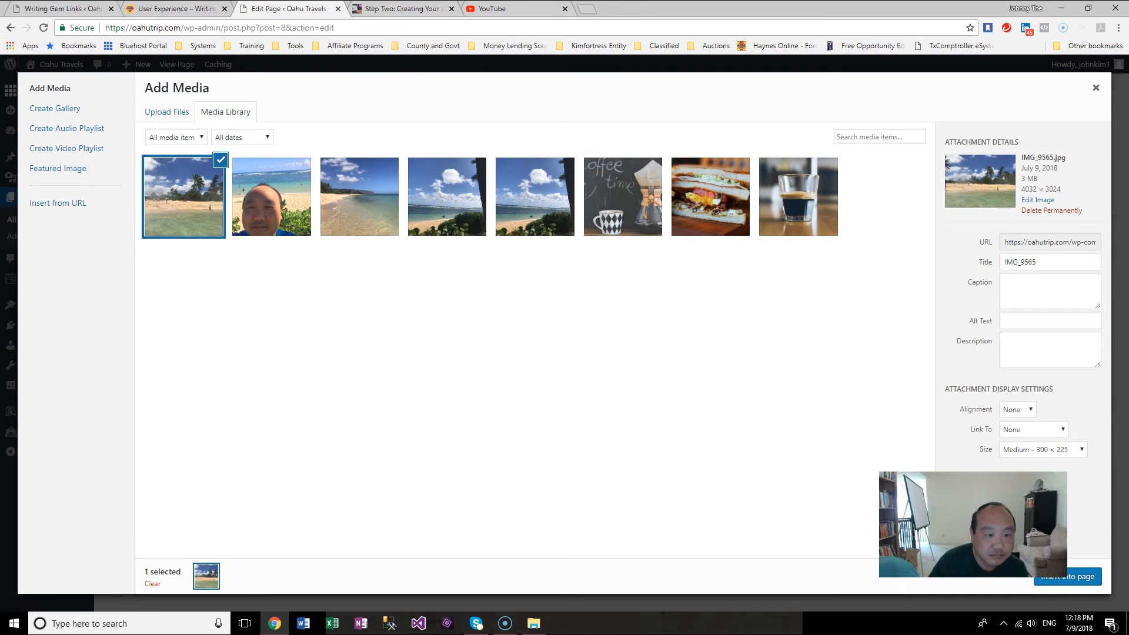
left_click(1042, 579)
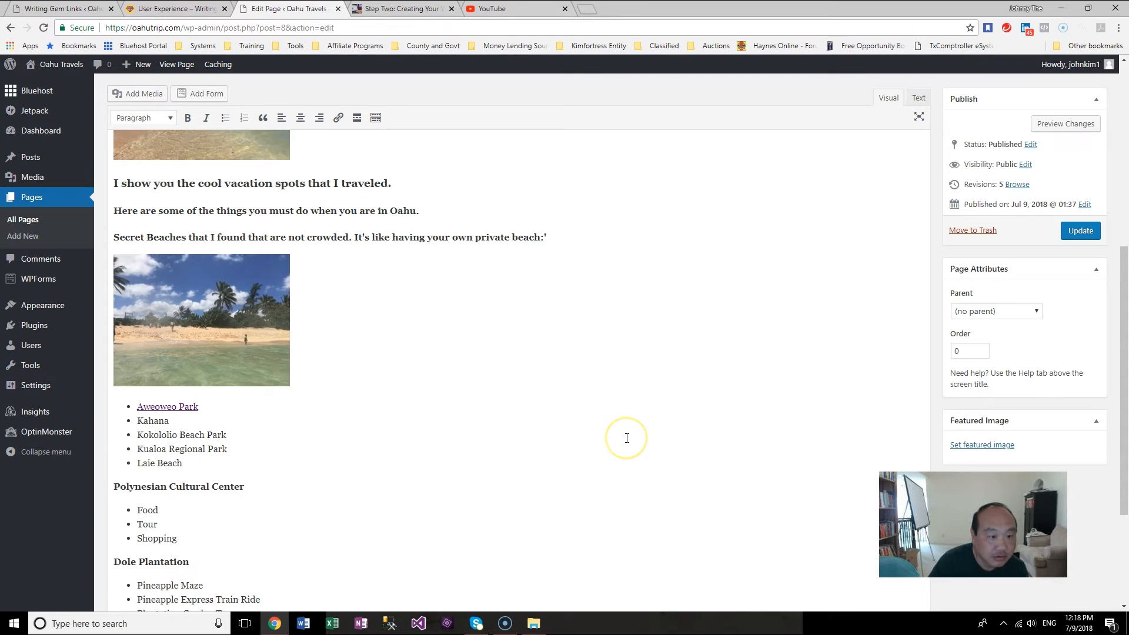
Step: Upload IMG_8560.JPG from the Polynesian Cultural Center folder and insert it below the 'Polynesian Cultural Center' heading
scroll(627, 438, "up", 6)
scroll(627, 437, "down", 3)
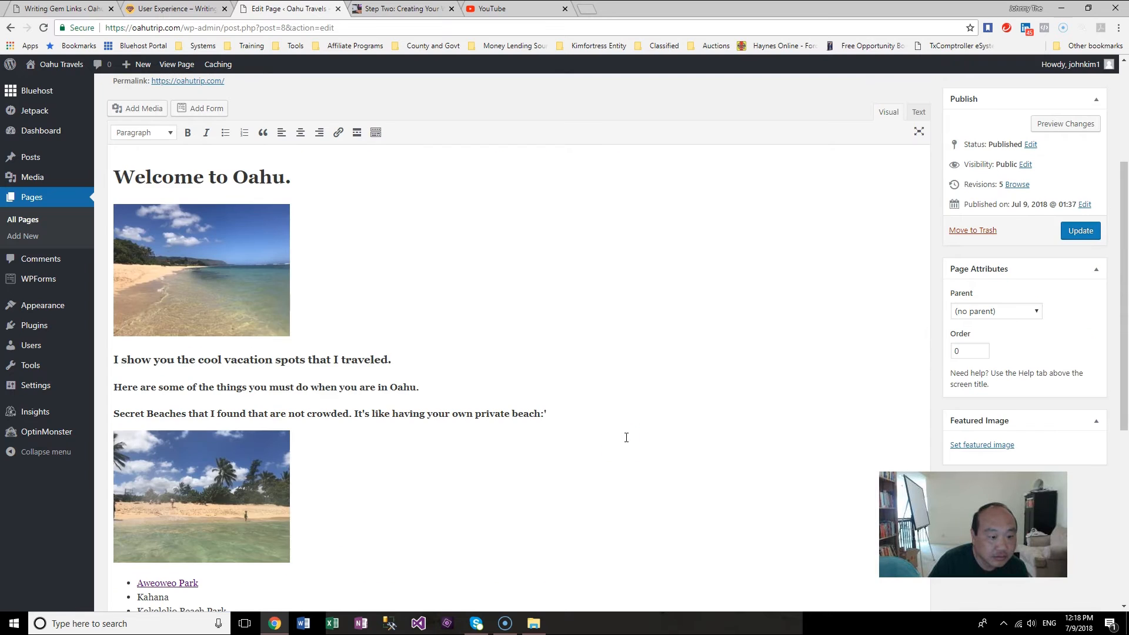
scroll(627, 437, "down", 6)
left_click(272, 314)
key("Return")
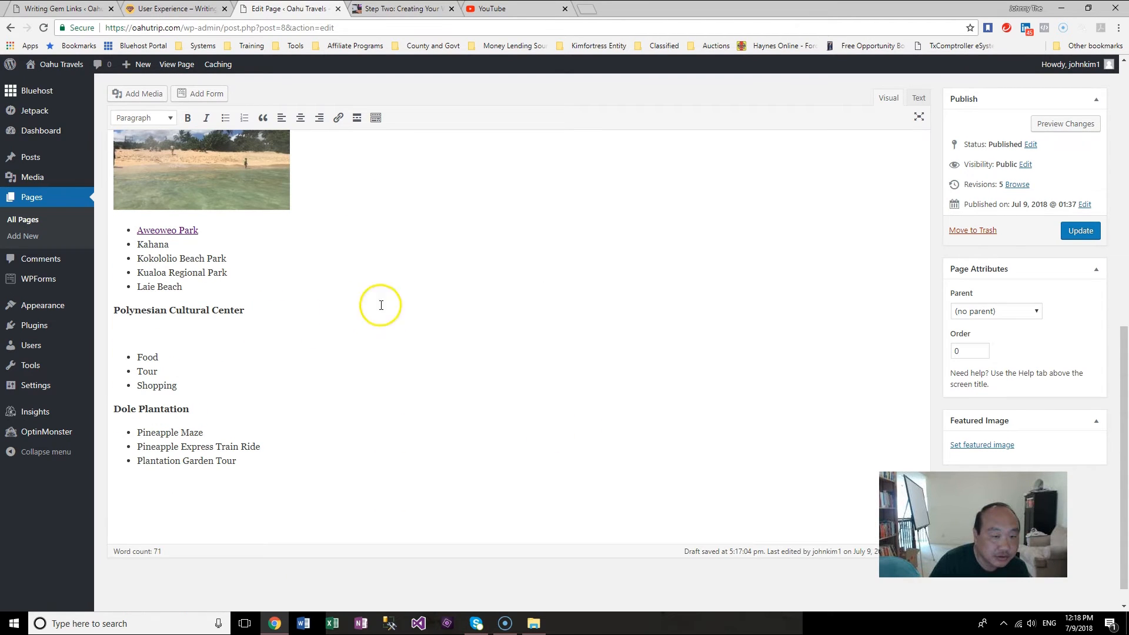
left_click(141, 94)
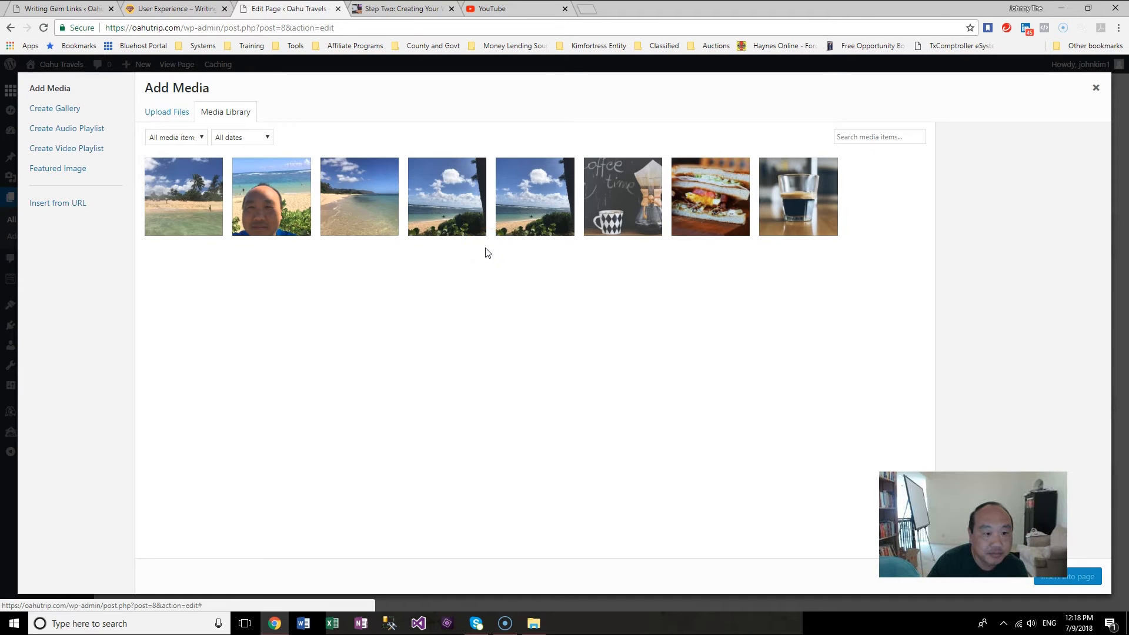
left_click(167, 112)
left_click(632, 316)
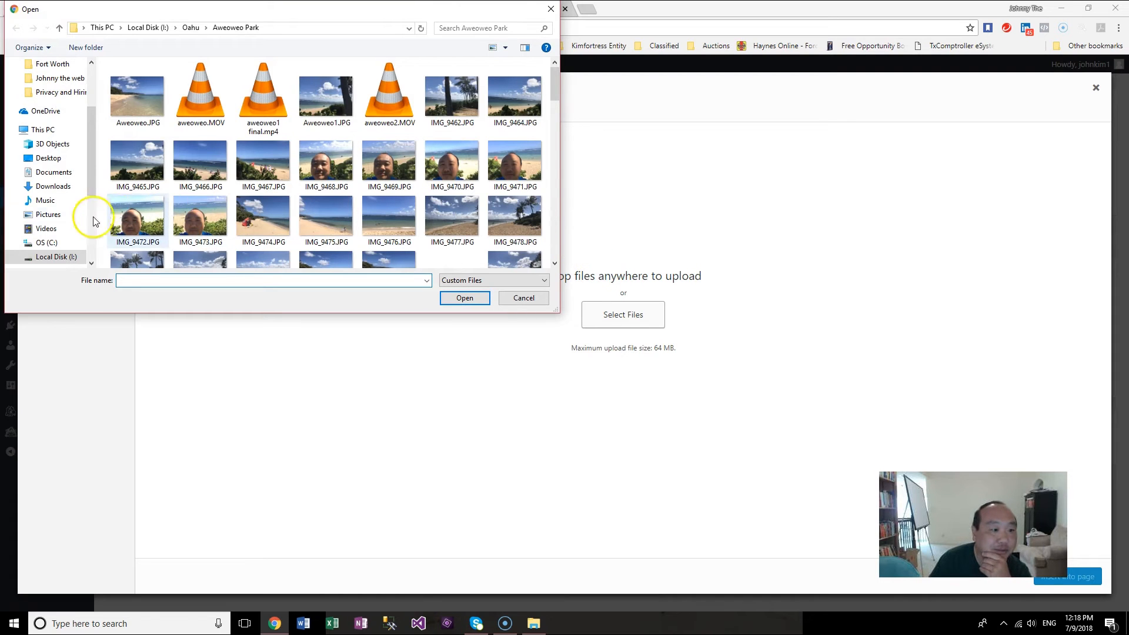
scroll(89, 183, "down", 1)
left_click_drag(90, 179, 95, 227)
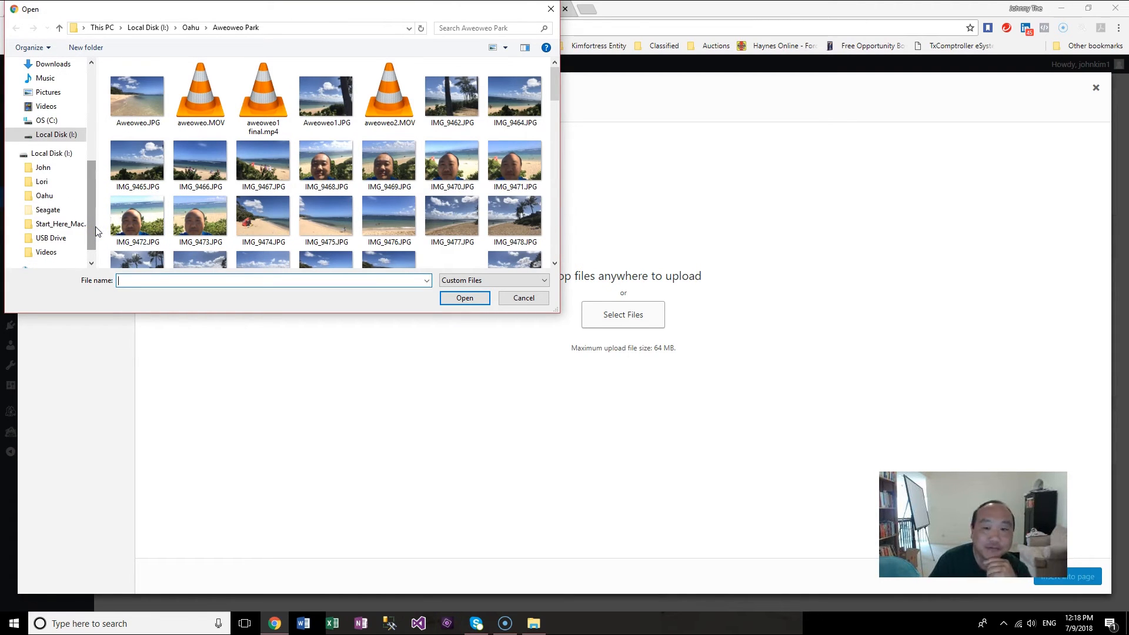
left_click(47, 196)
double_click(254, 179)
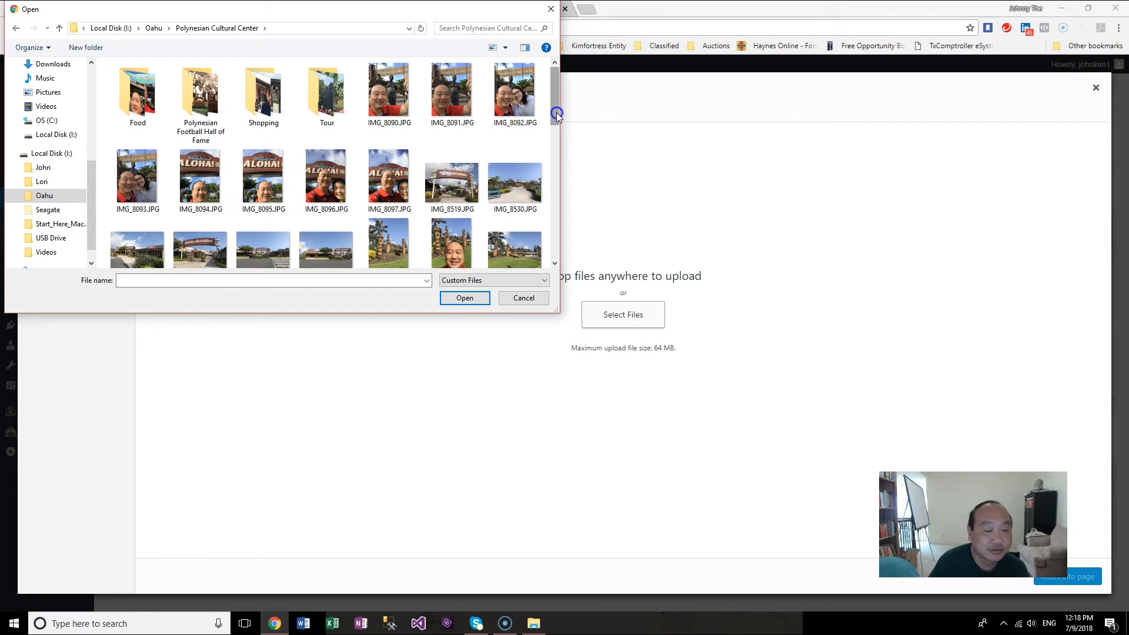
left_click_drag(556, 115, 556, 136)
double_click(464, 212)
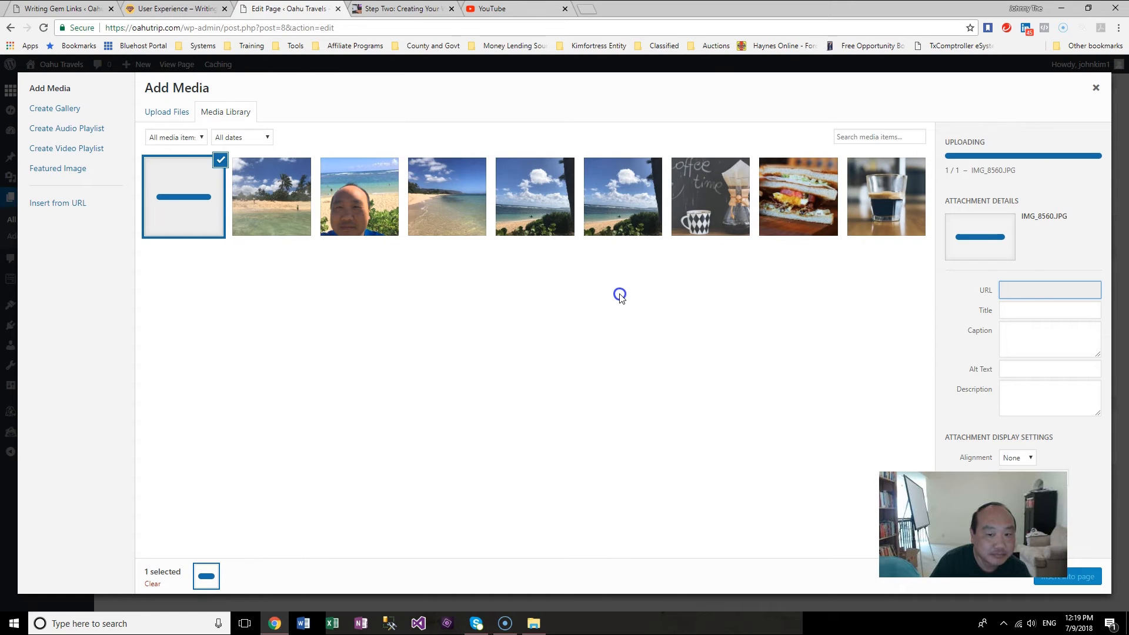
left_click(1083, 579)
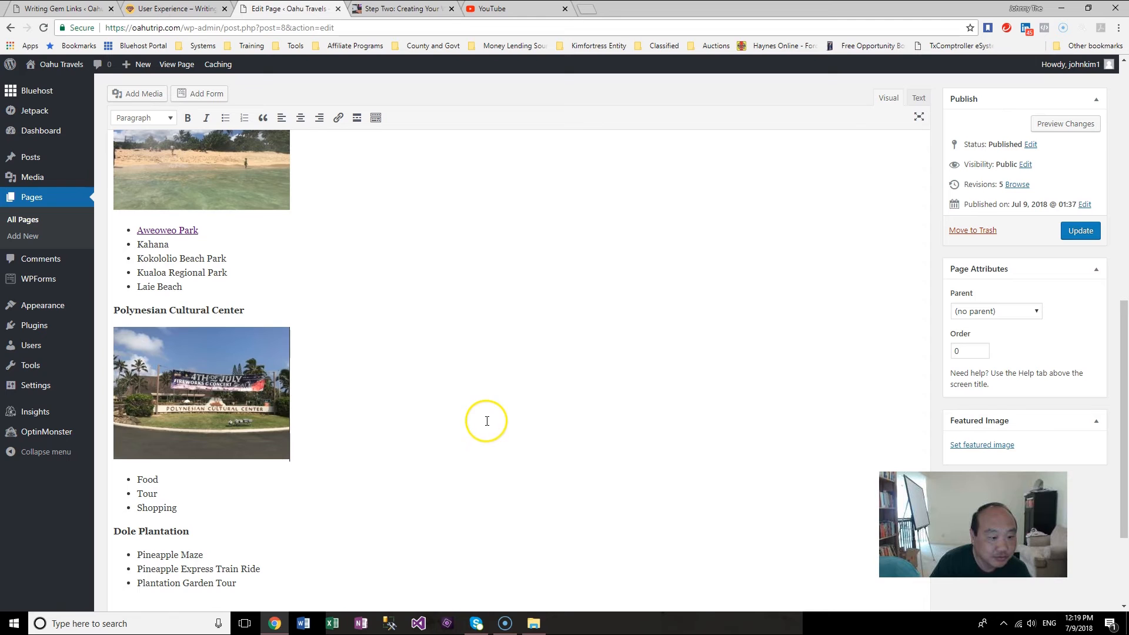
Step: Start a new line below the 'Dole Plantation' heading and upload IMG_9607.JPG from the Dole Plantation folder
scroll(559, 418, "up", 6)
scroll(560, 417, "down", 5)
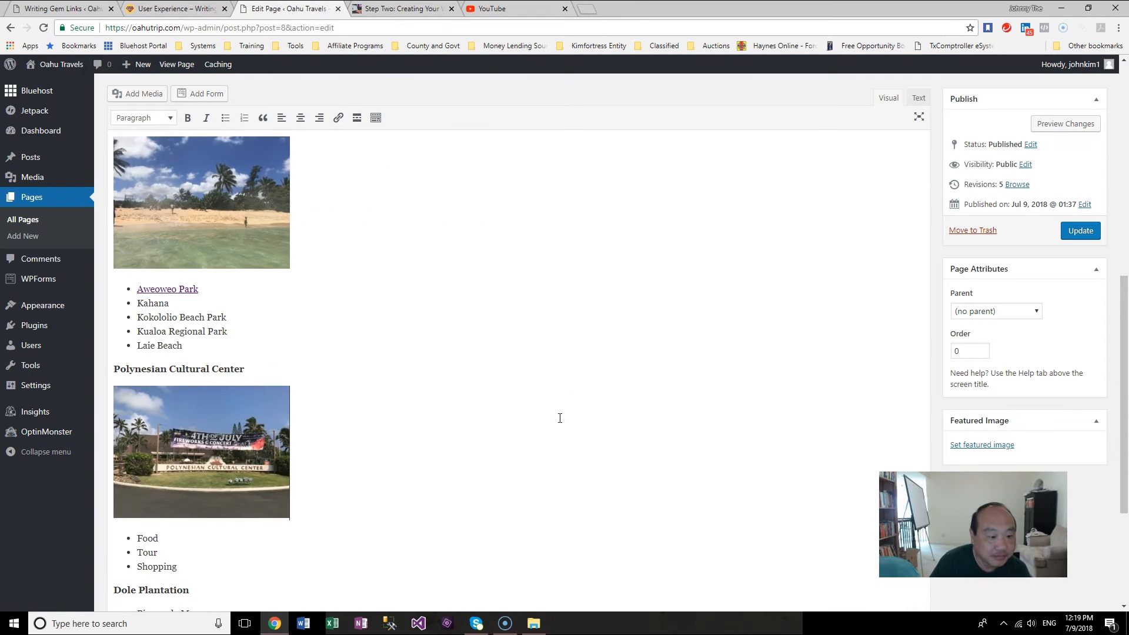
scroll(560, 417, "down", 4)
left_click(529, 415)
left_click(239, 376)
left_click(331, 384)
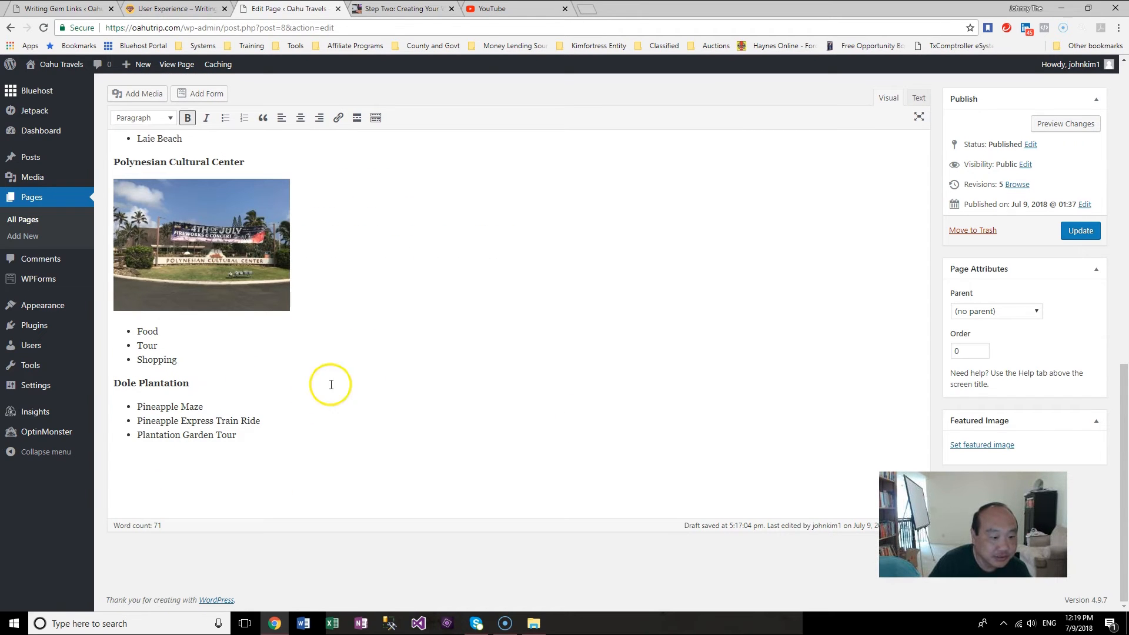
key("Return")
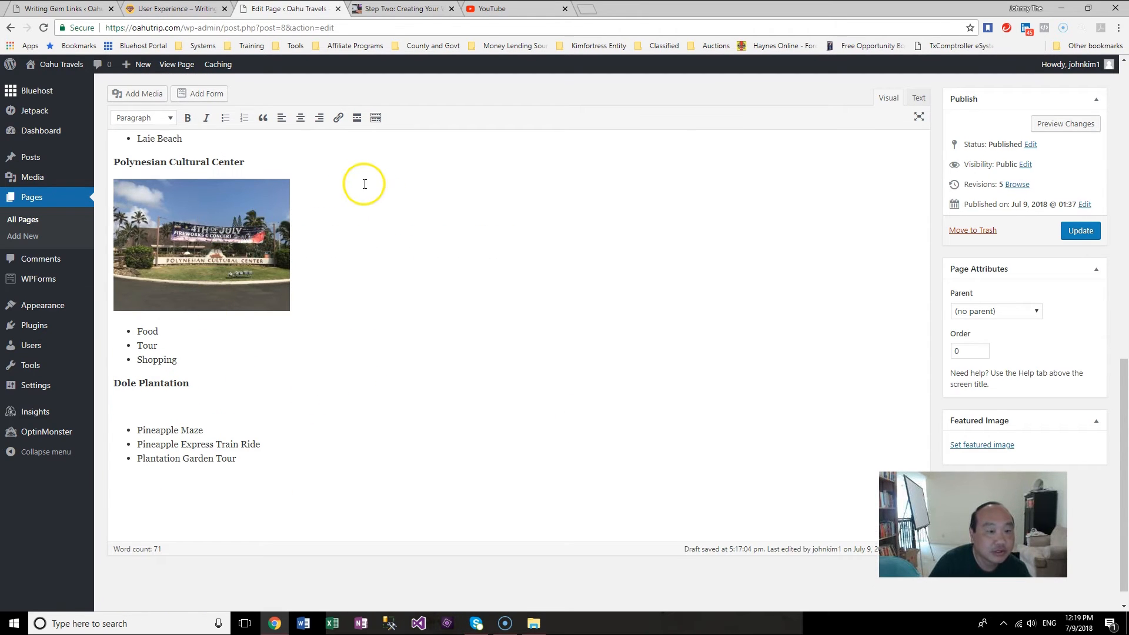
left_click(141, 93)
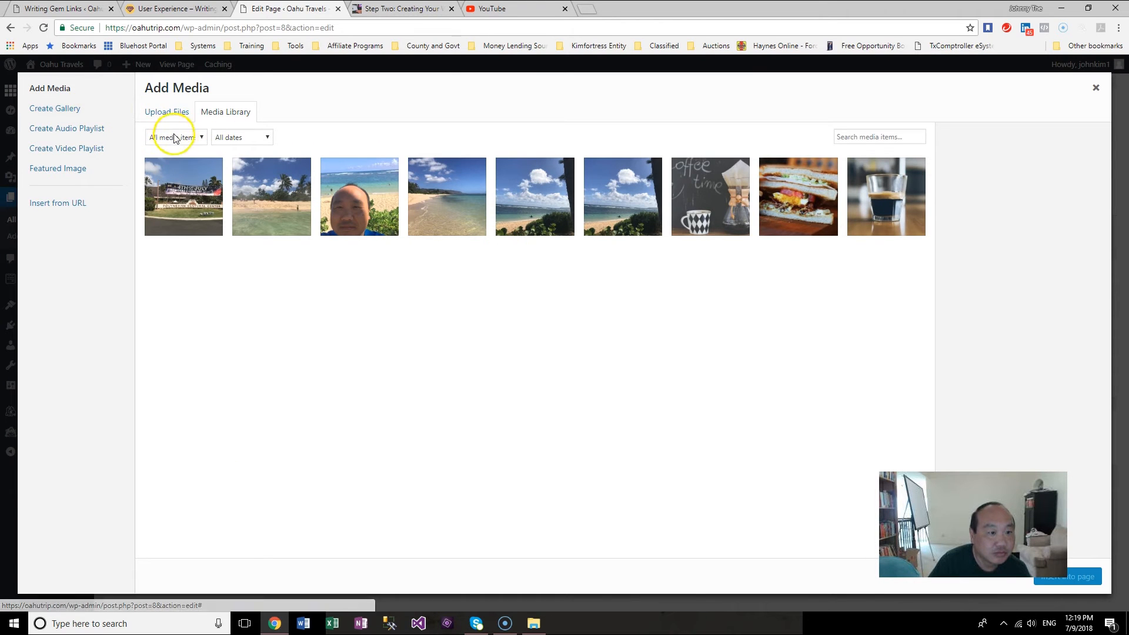
left_click(170, 113)
left_click(620, 316)
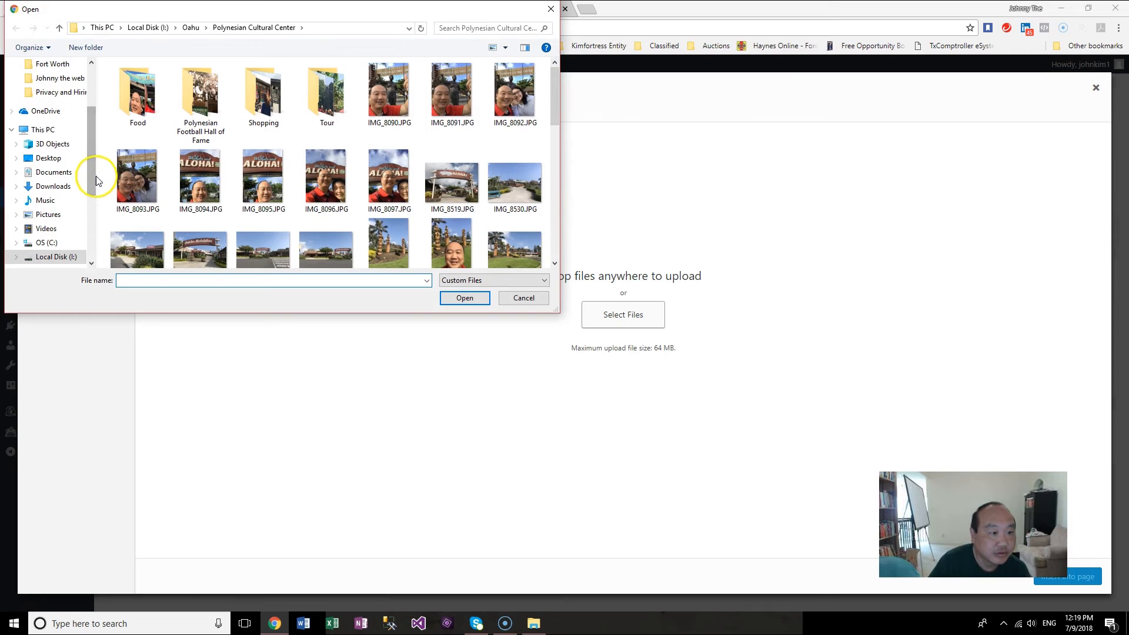
left_click_drag(92, 176, 101, 241)
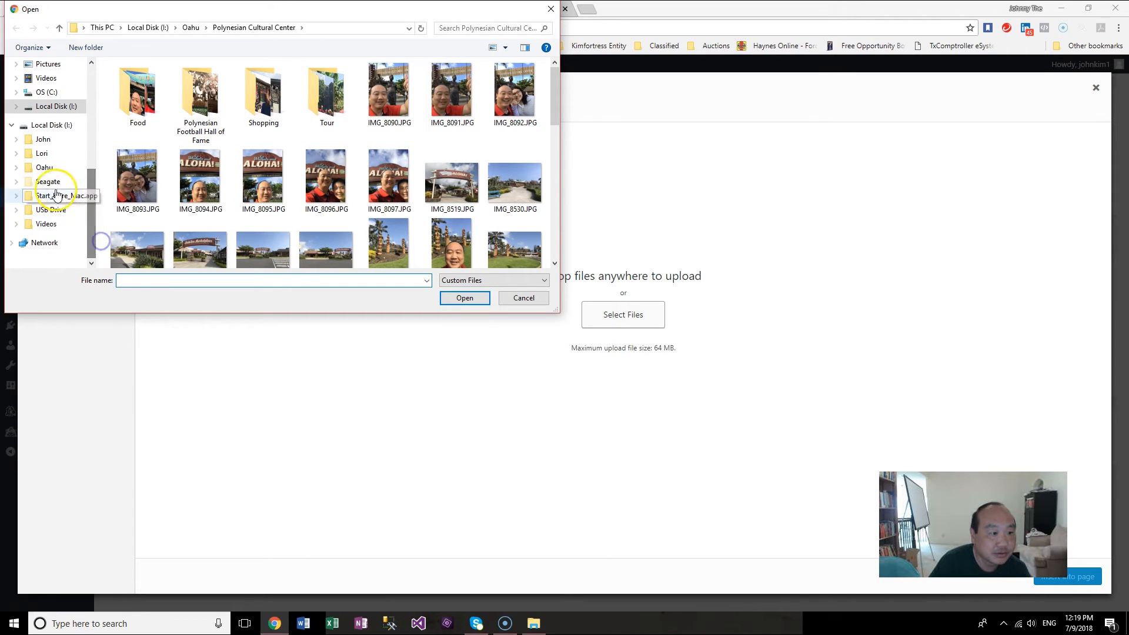
left_click(45, 167)
double_click(164, 159)
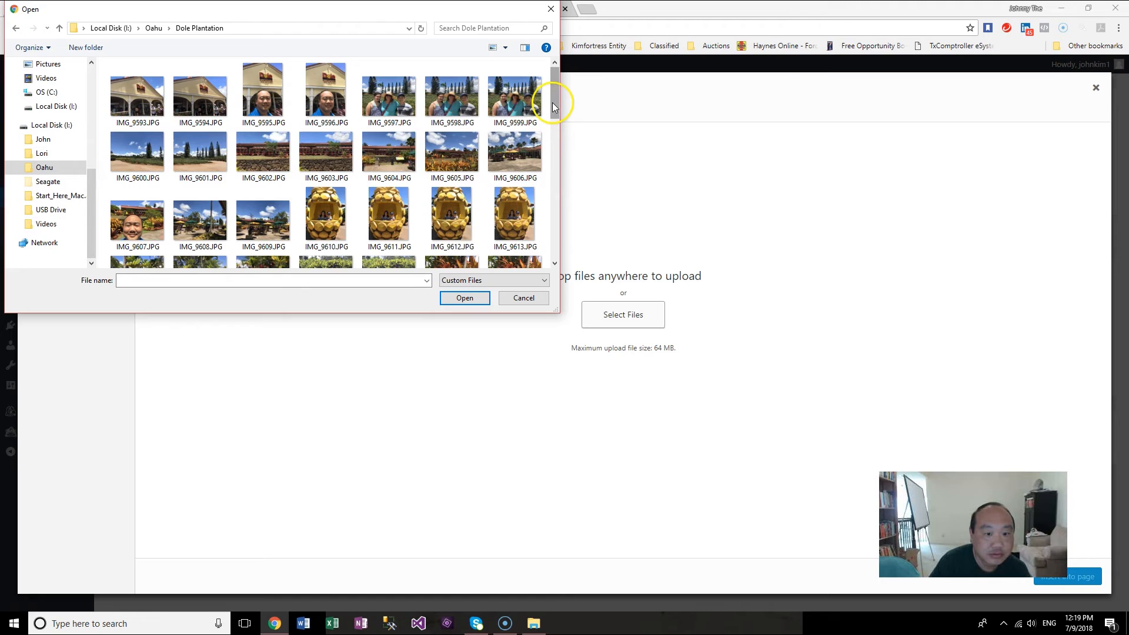
scroll(552, 103, "down", 2)
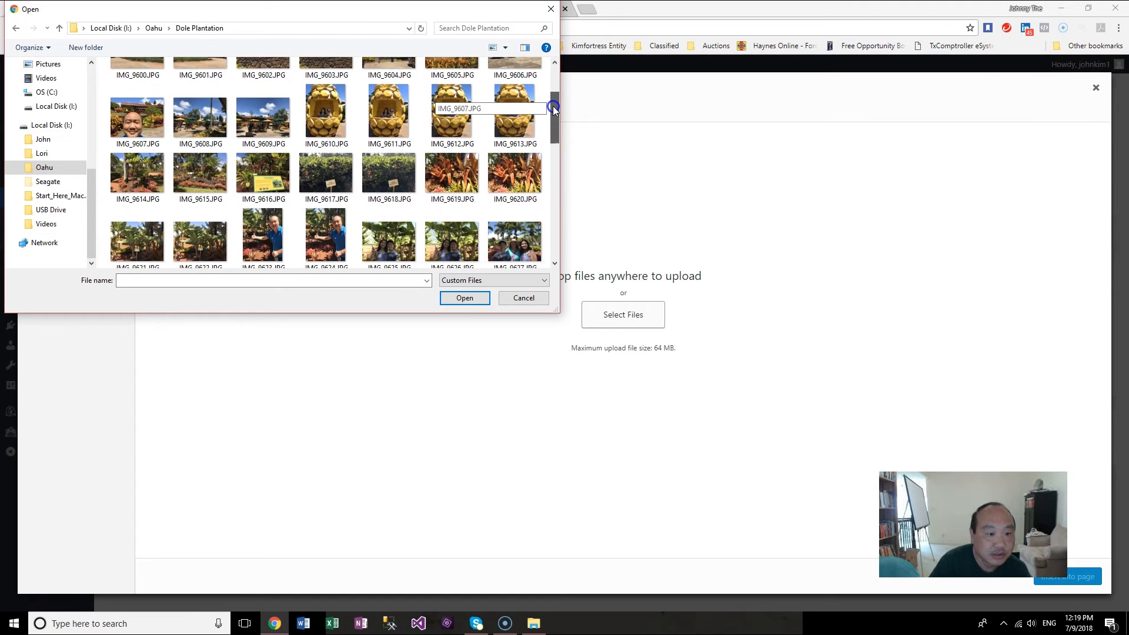
mouse_move(556, 128)
left_mouse_down()
mouse_move(552, 246)
mouse_move(542, 111)
left_mouse_up()
left_click(137, 218)
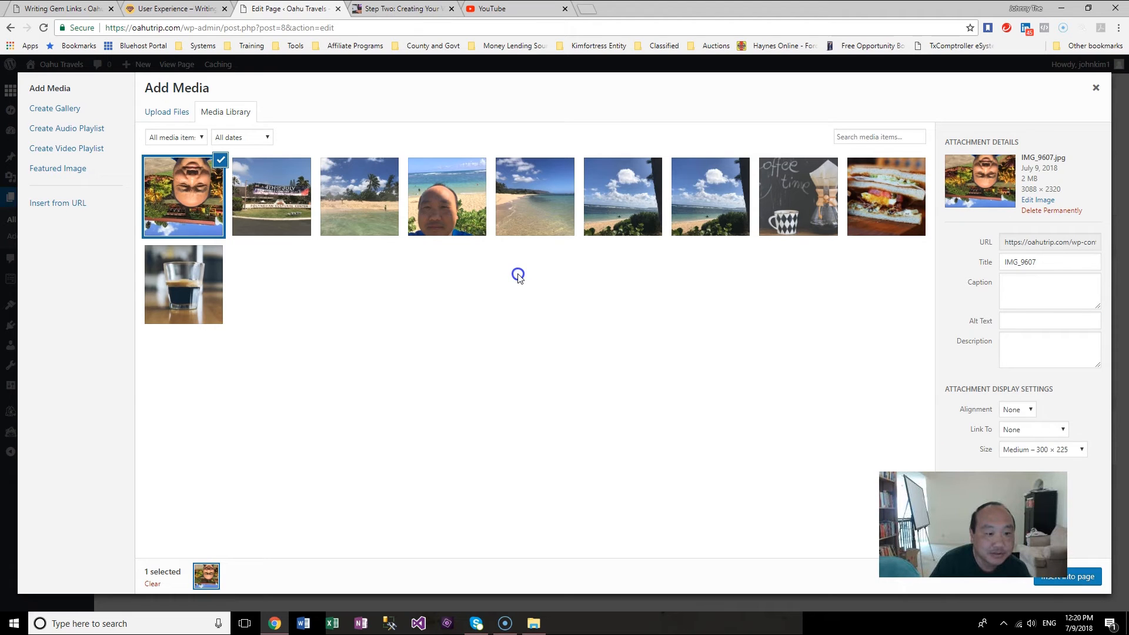
Step: Rotate the uploaded Dole Plantation photo upright, save it, and insert it into the page
left_click(1034, 200)
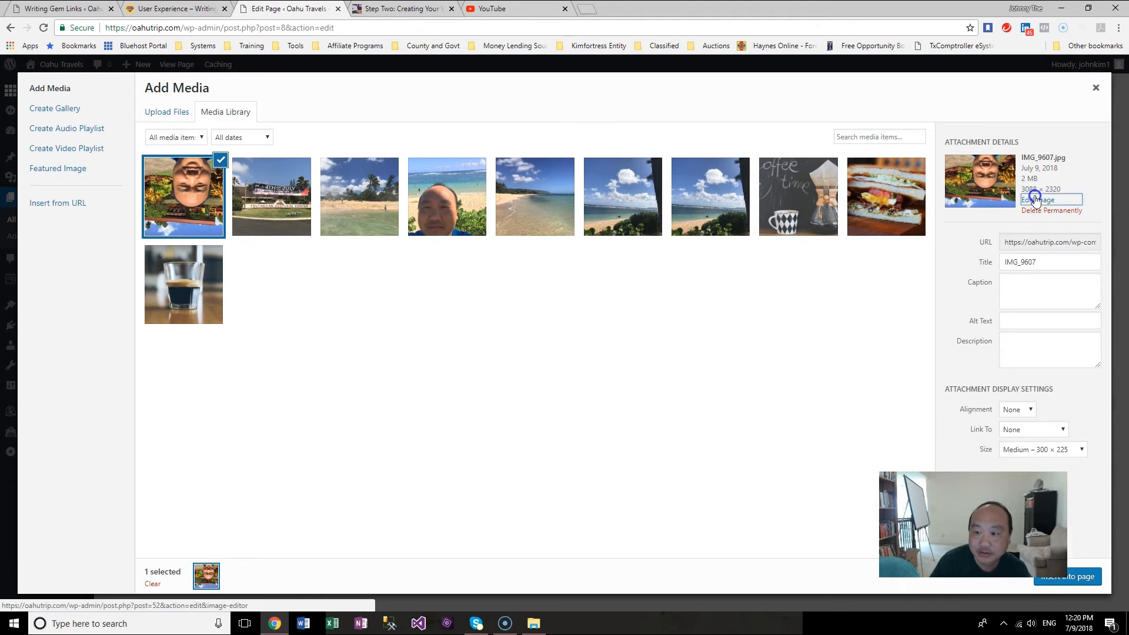
left_click(83, 123)
left_click(83, 124)
left_click(80, 329)
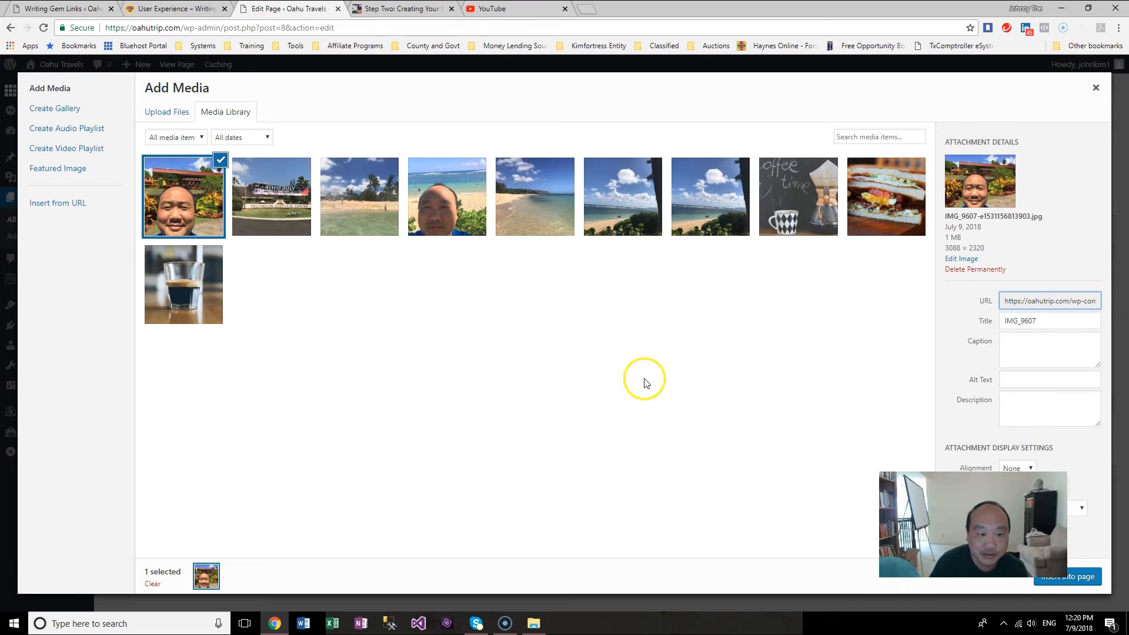
left_click(1097, 582)
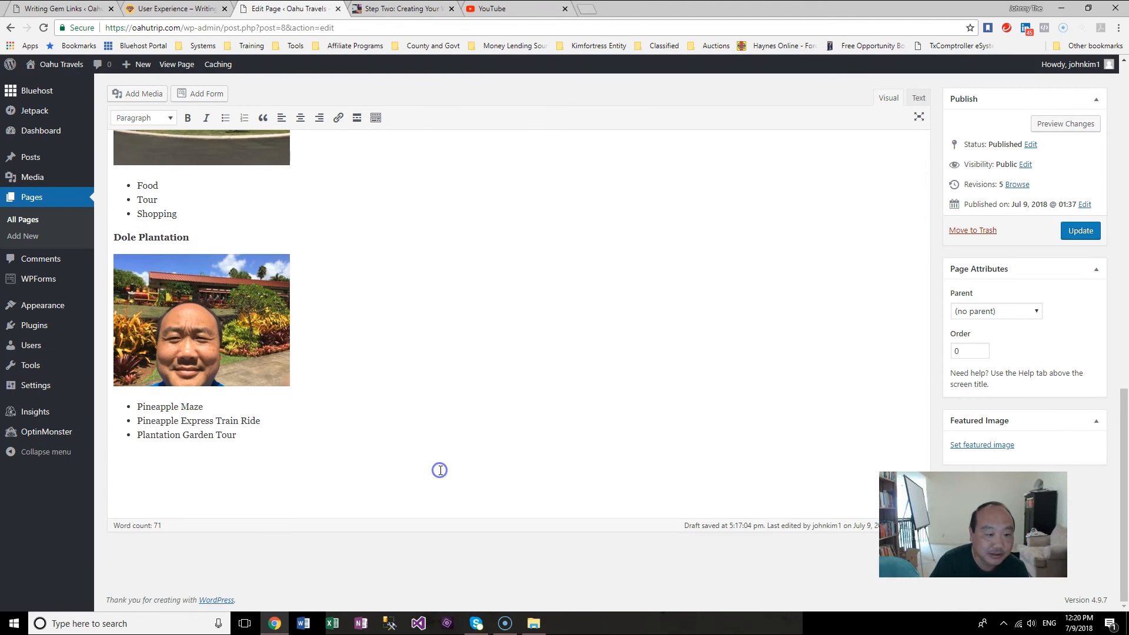
Step: Add a bold 'Kualoa Ranch Tour' line below the Secret Beaches list
scroll(441, 471, "up", 6)
scroll(441, 470, "up", 6)
scroll(441, 470, "down", 4)
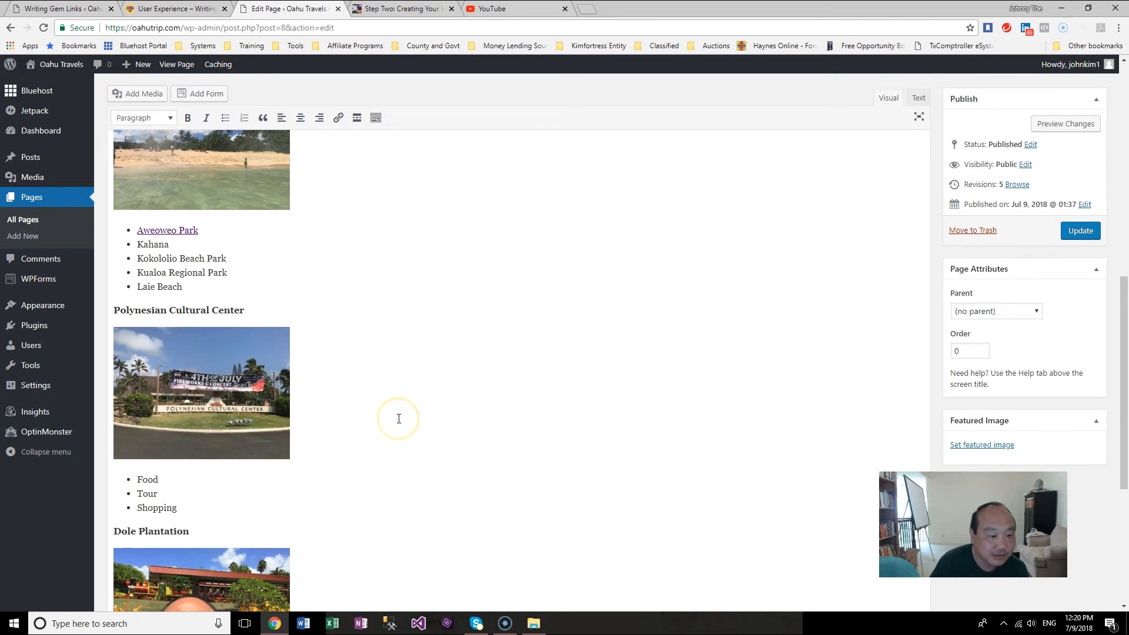
left_click(408, 294)
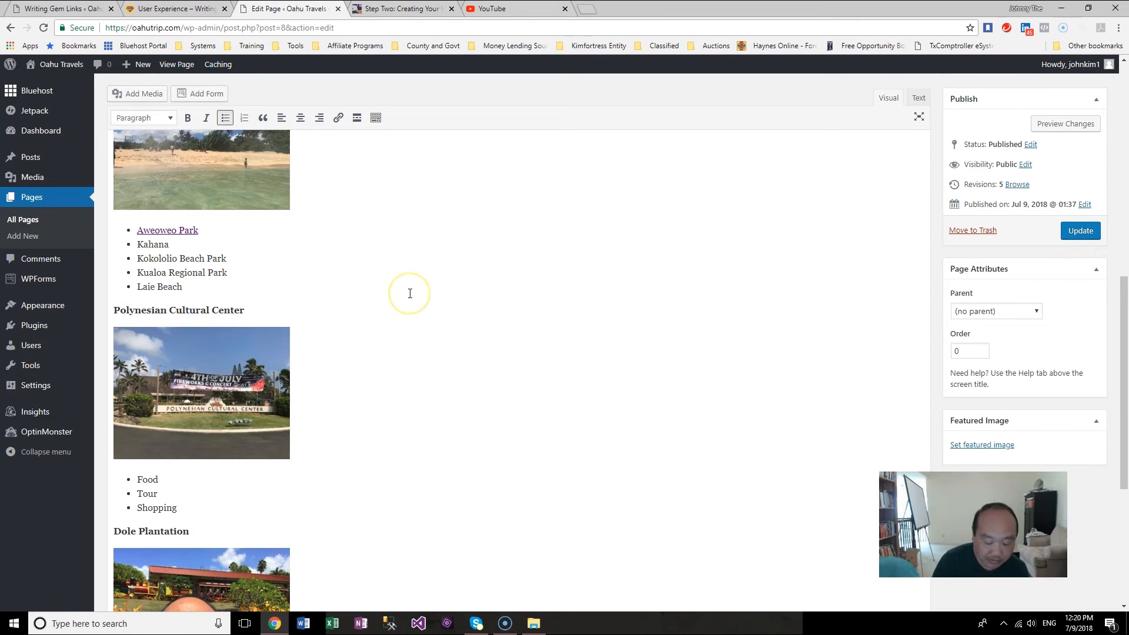
key("Return")
key("Return")
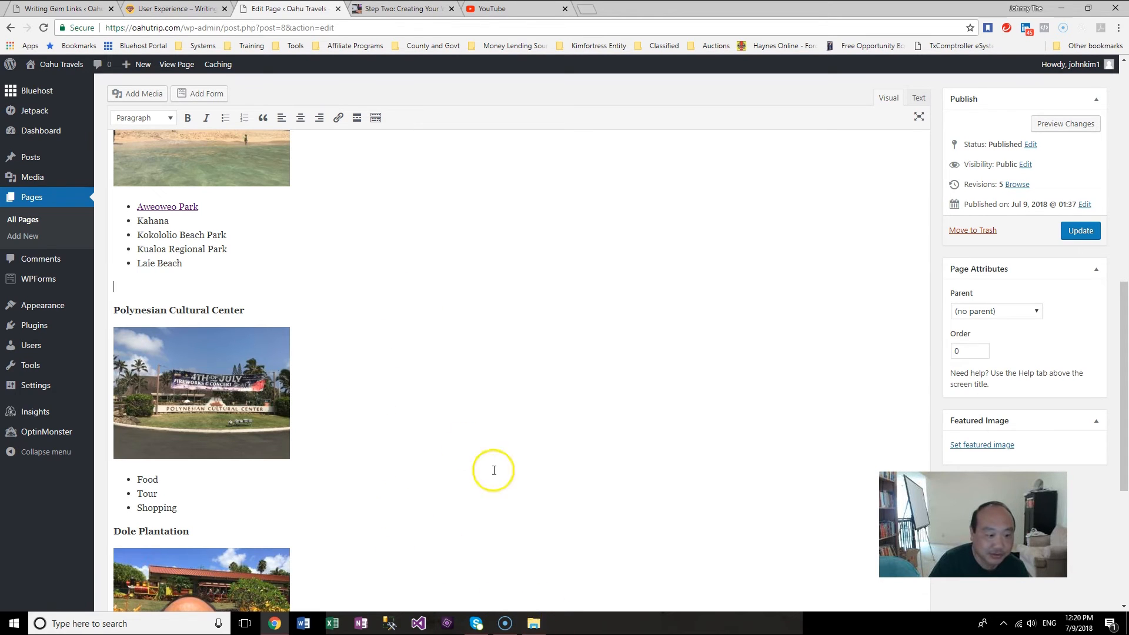
left_click(530, 626)
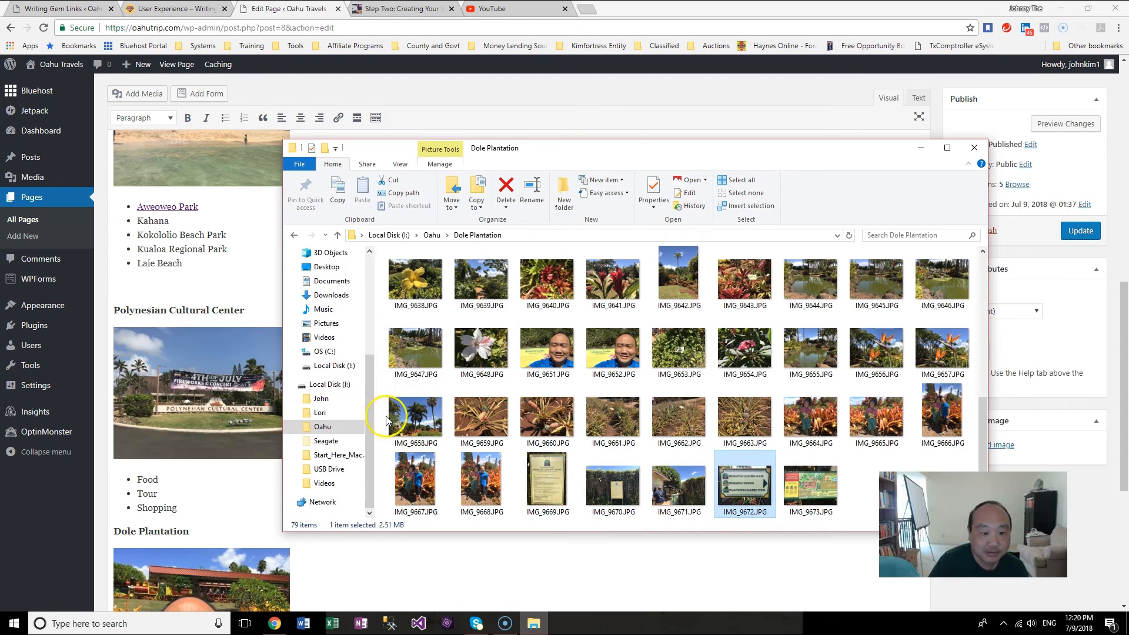
left_click(323, 432)
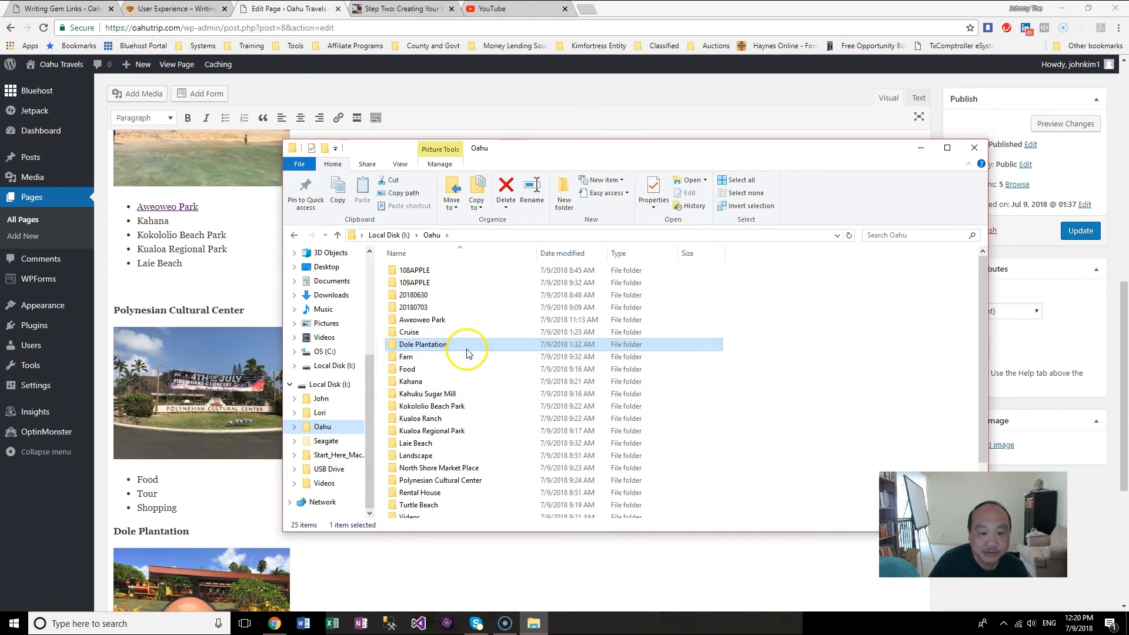
left_click(176, 285)
type("Kualoa Ranch Tour")
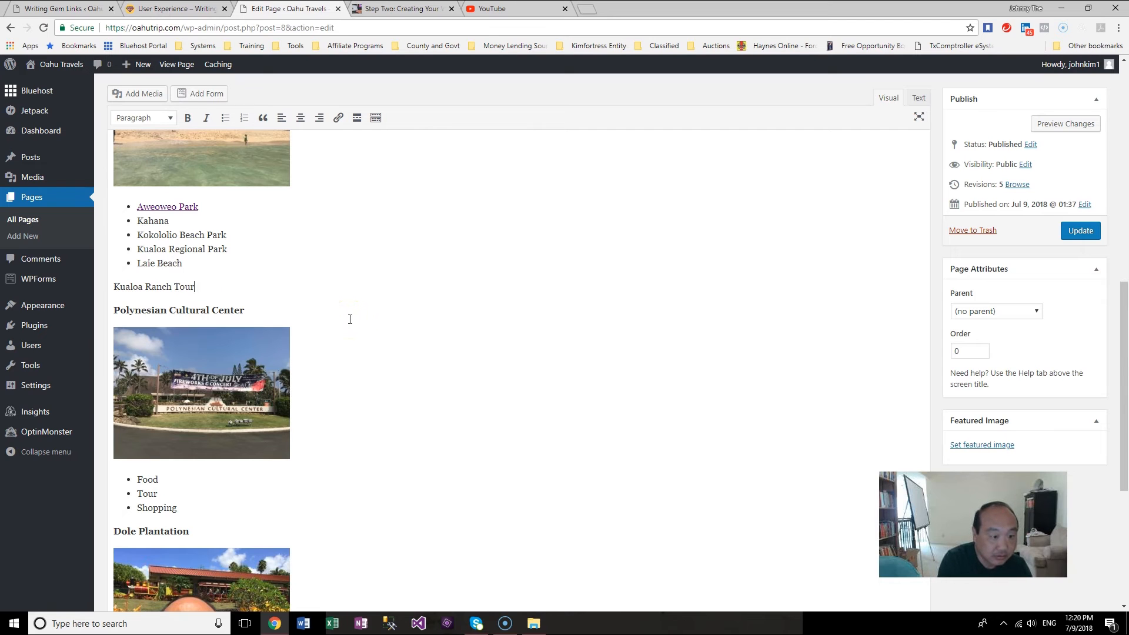
left_click_drag(221, 288, 144, 290)
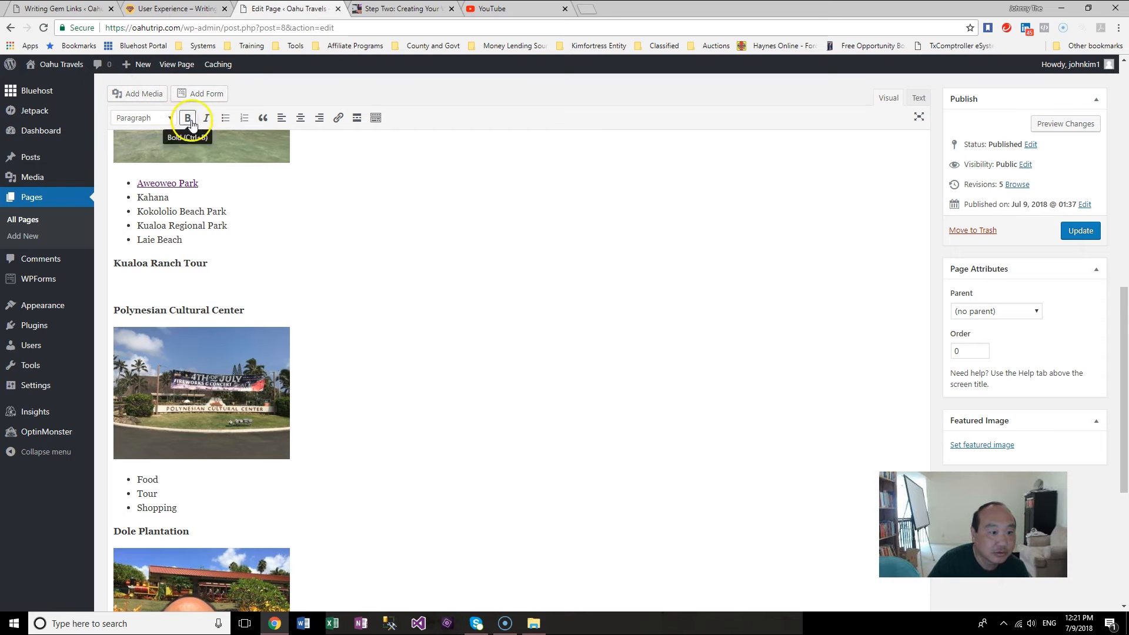
Step: Upload IMG_9048.JPG from the Kualoa Ranch folder, insert it below the 'Kualoa Ranch Tour' heading, and add an empty line after it
scroll(207, 120, "up", 10)
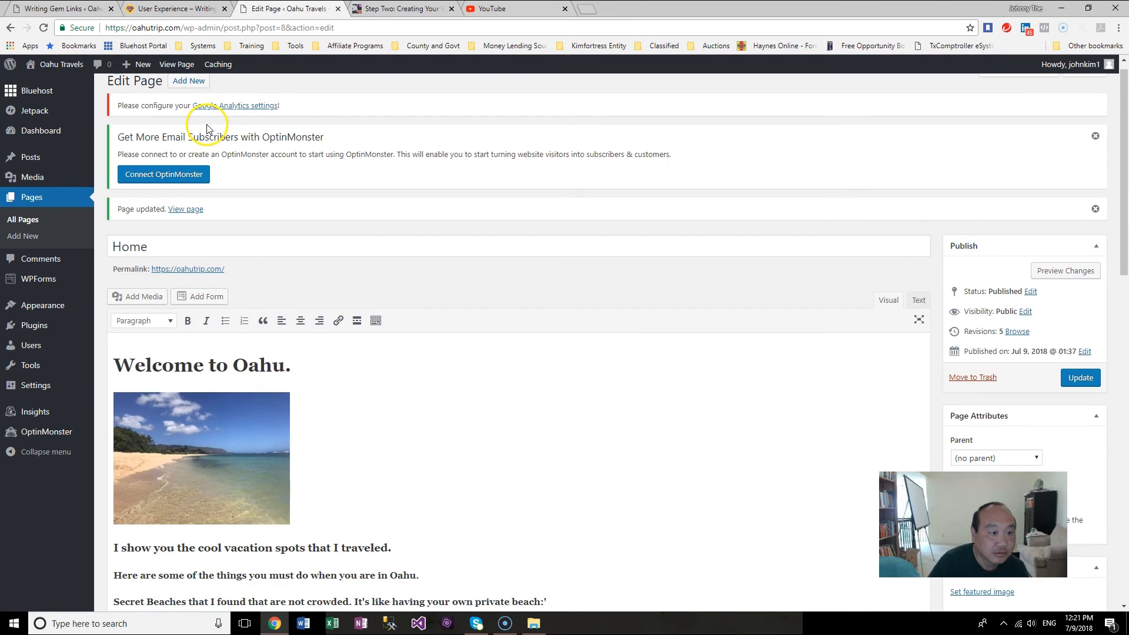
scroll(215, 198, "up", 1)
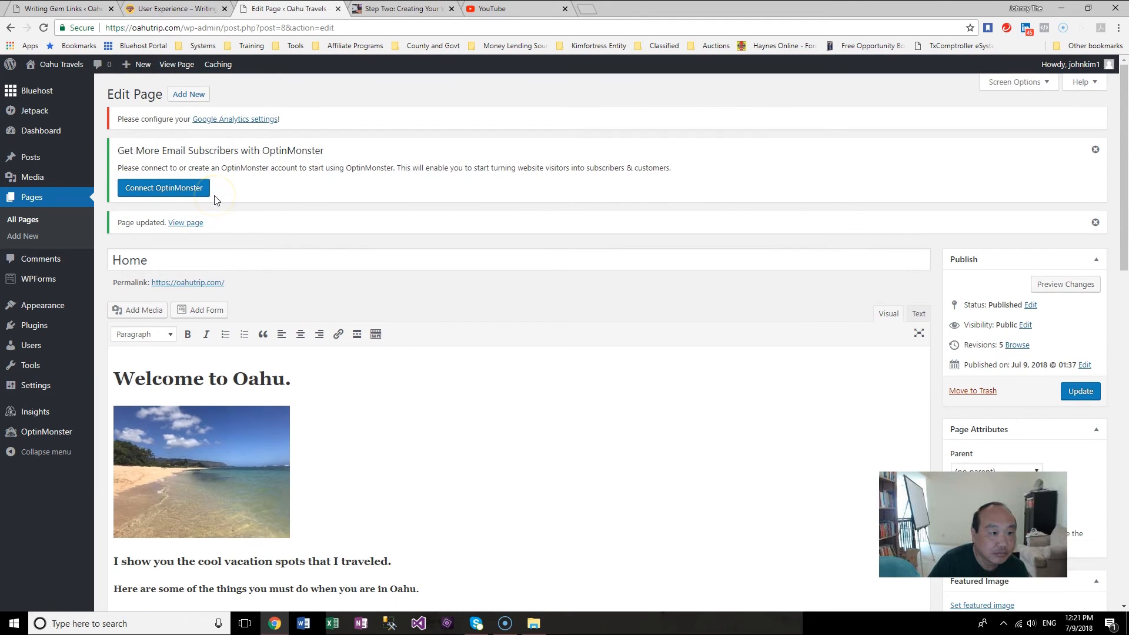
scroll(215, 200, "down", 10)
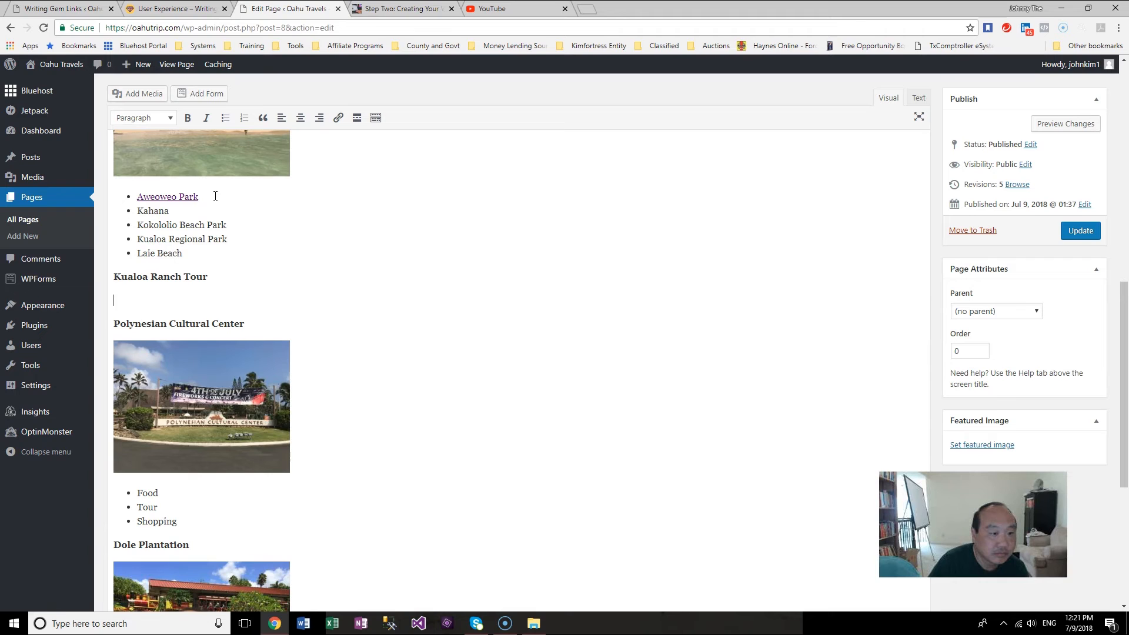
left_click(147, 93)
left_click(179, 114)
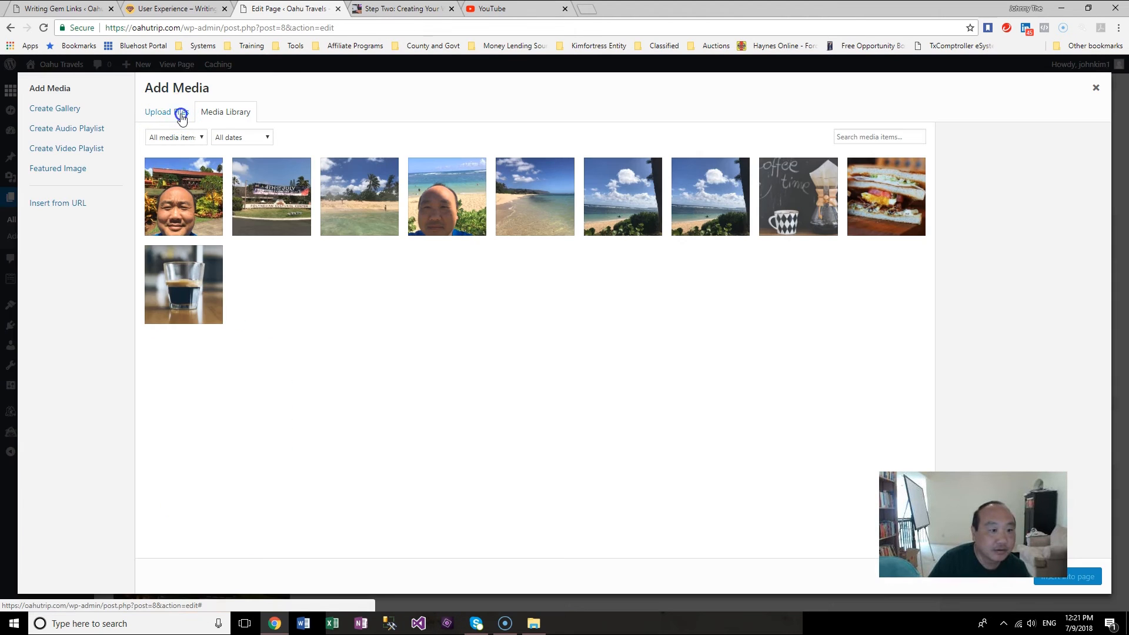
left_click(622, 316)
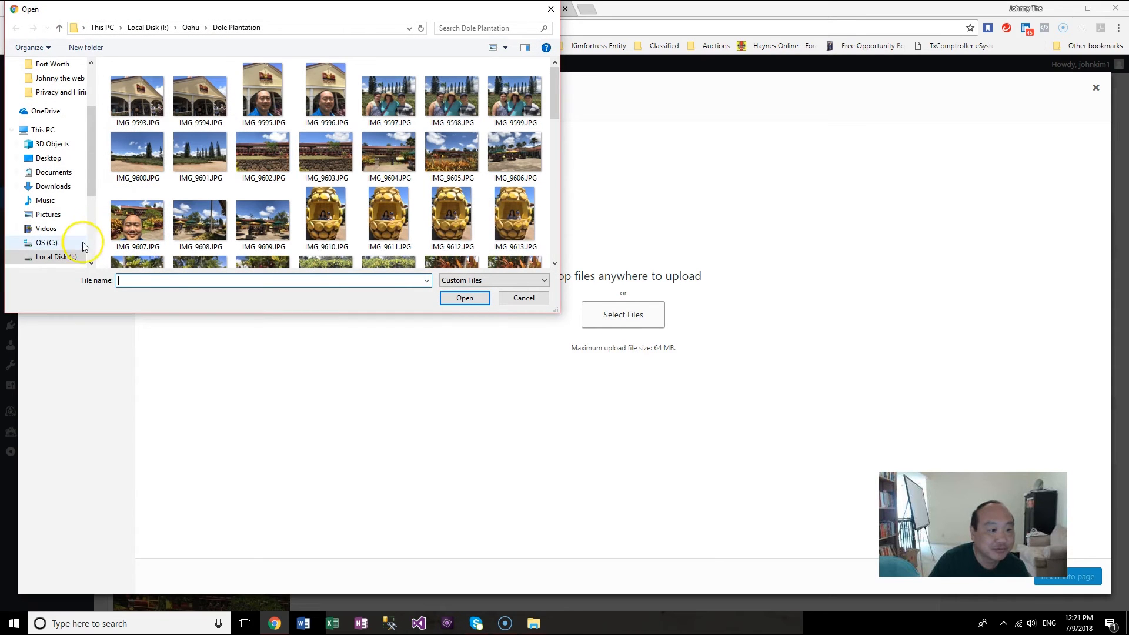
scroll(96, 192, "down", 2)
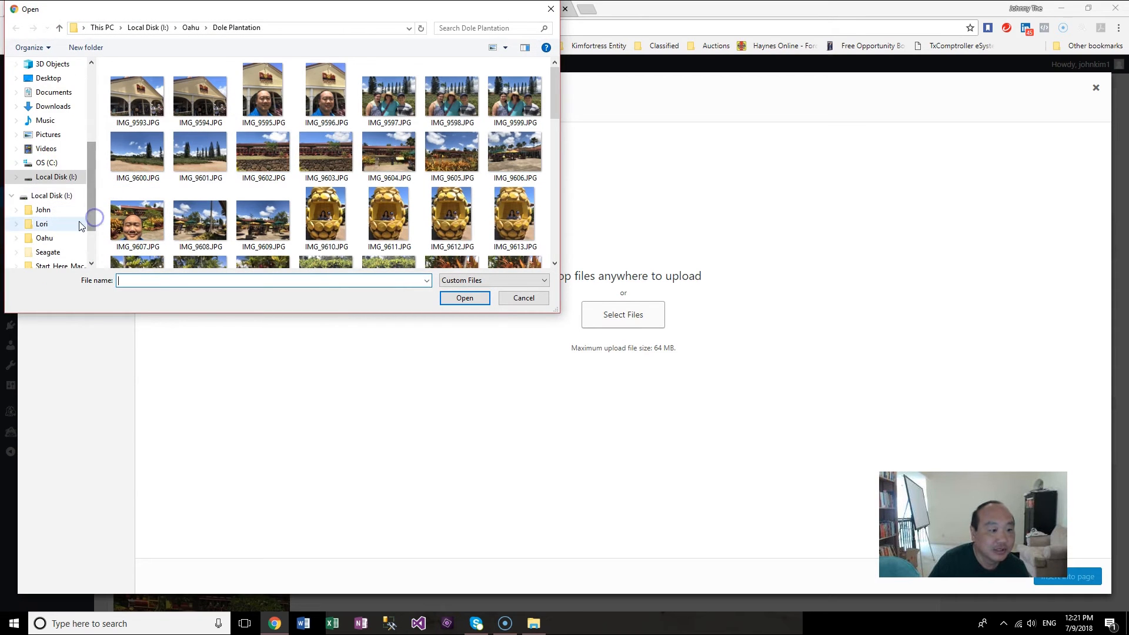
left_click(67, 239)
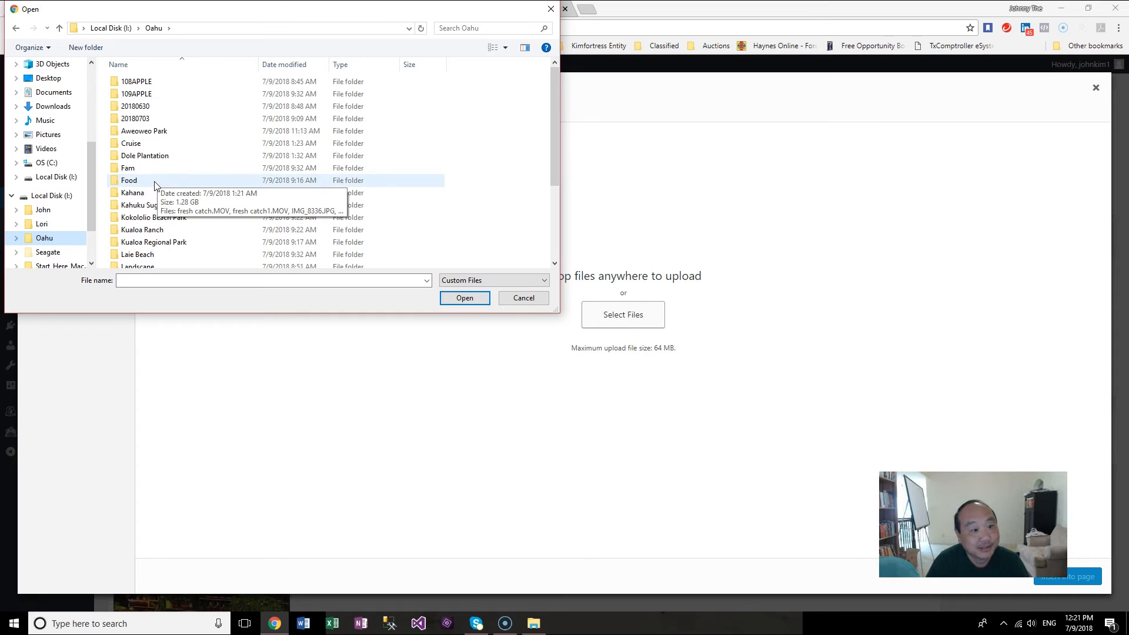
double_click(174, 231)
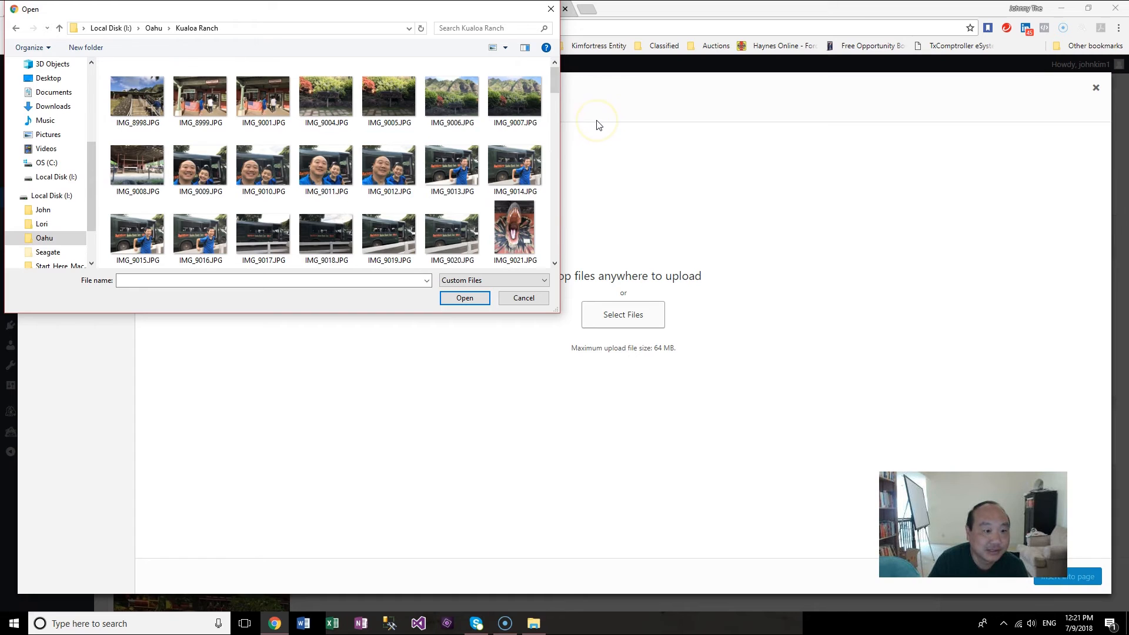
scroll(555, 100, "down", 2)
scroll(388, 118, "down", 2)
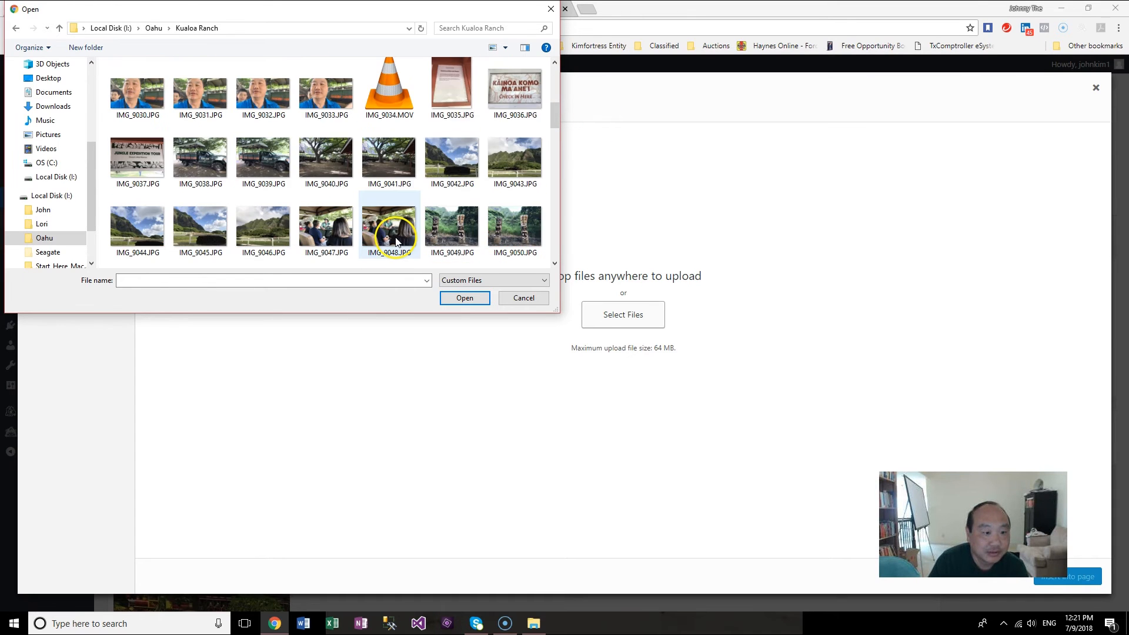
double_click(388, 226)
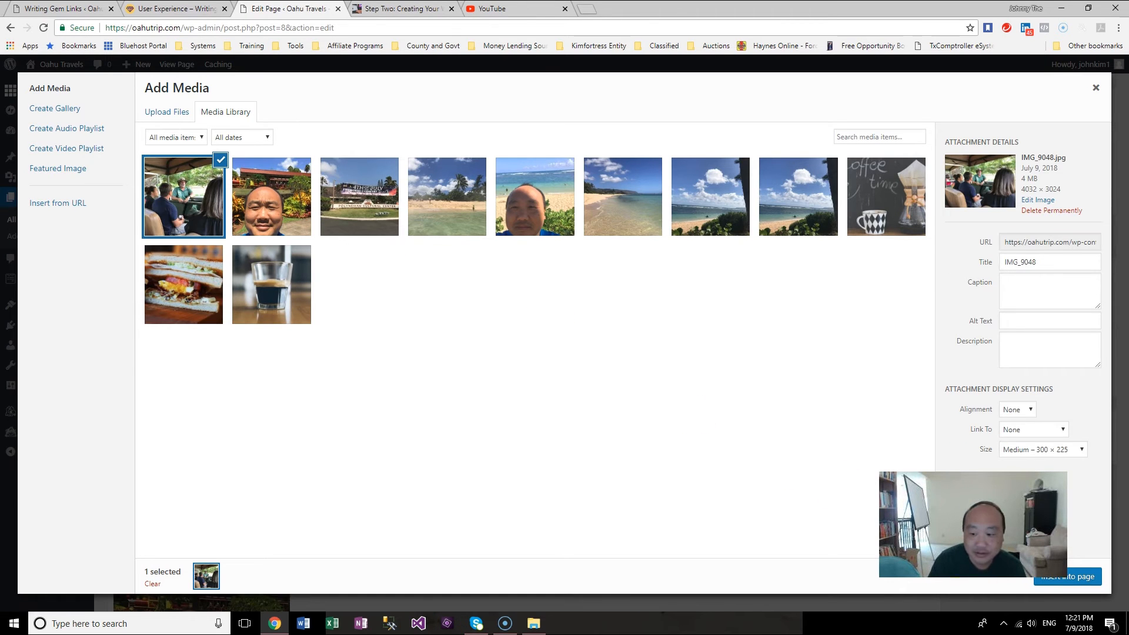
left_click(1054, 579)
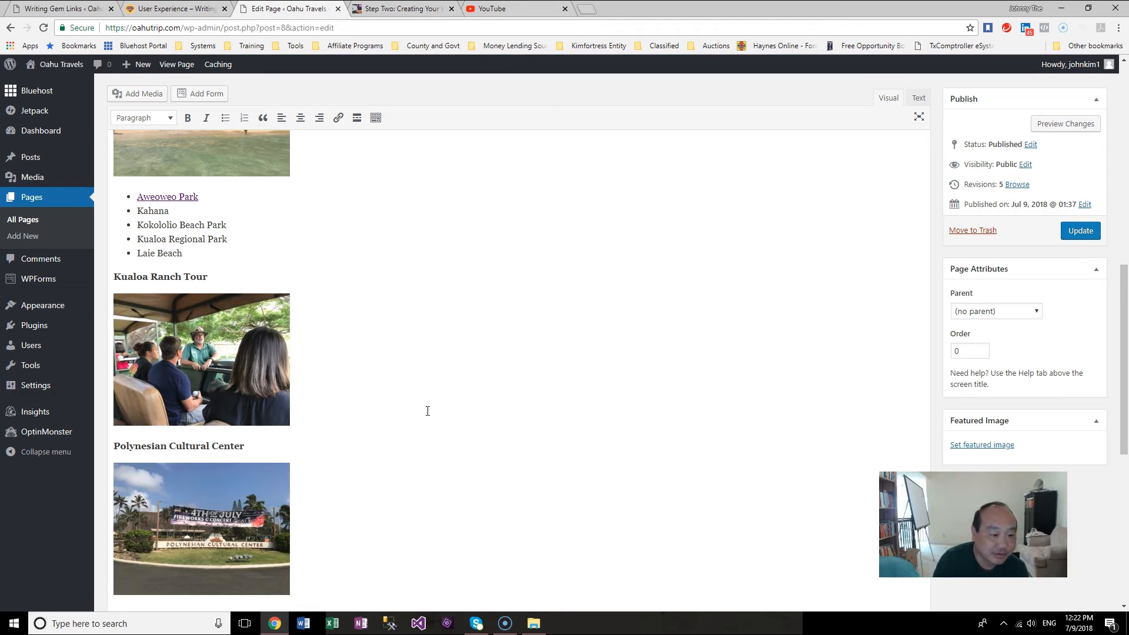
key("Return")
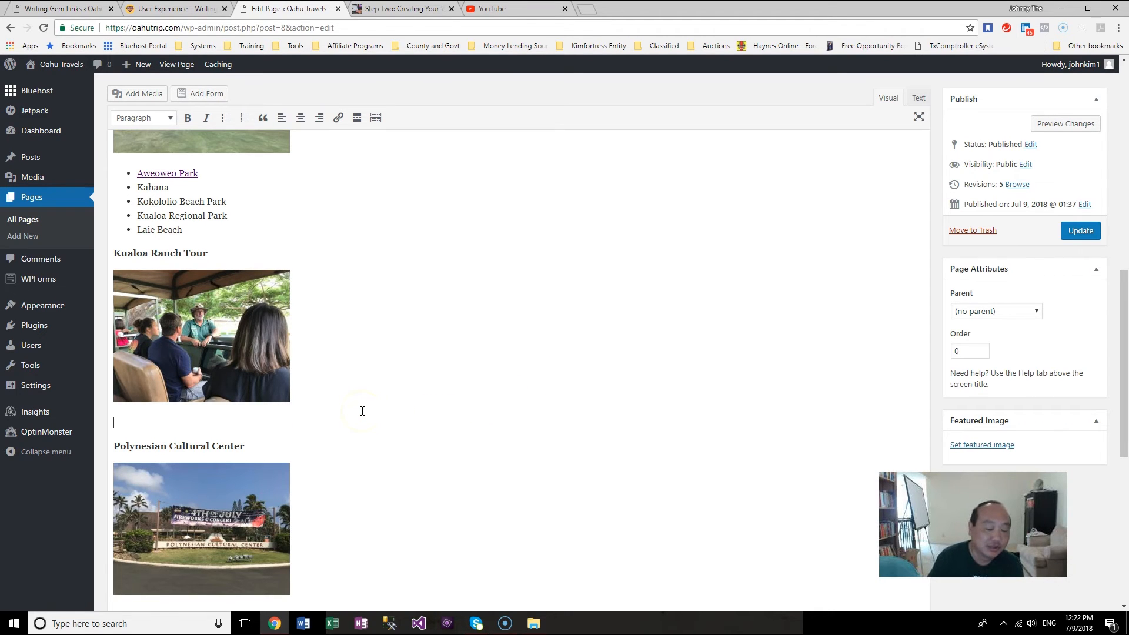
left_click(207, 360)
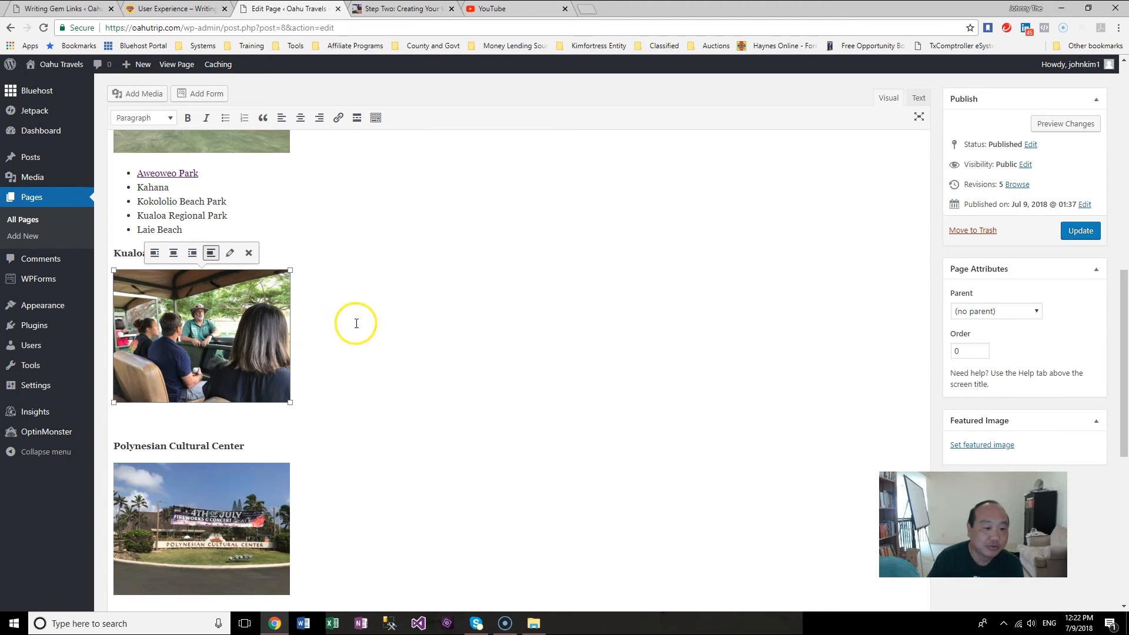
left_click(230, 253)
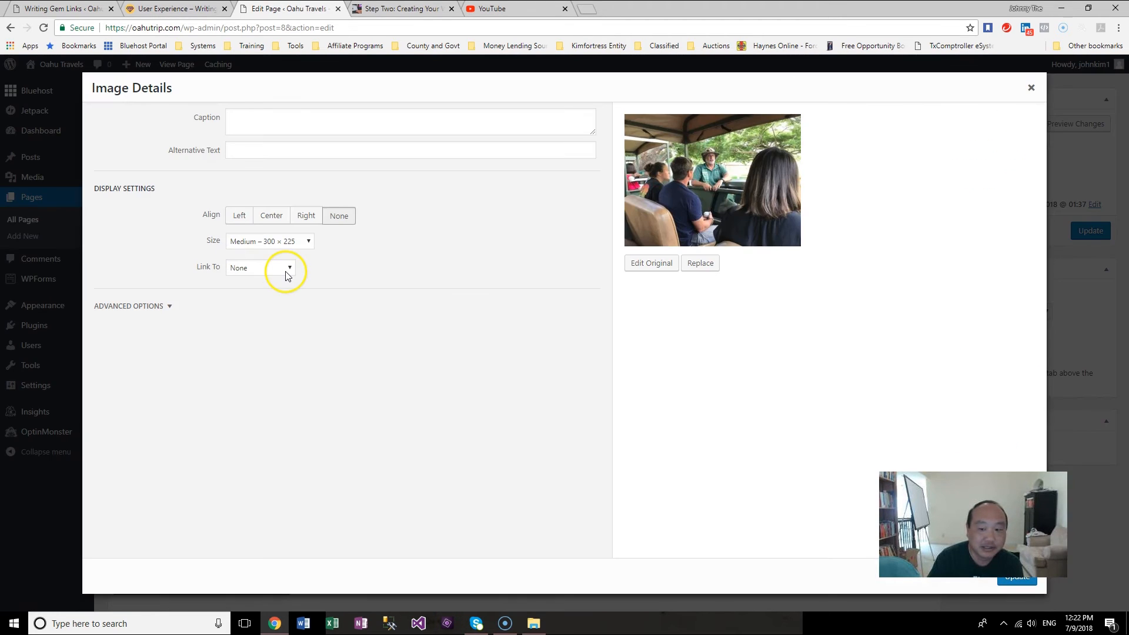
left_click(1023, 90)
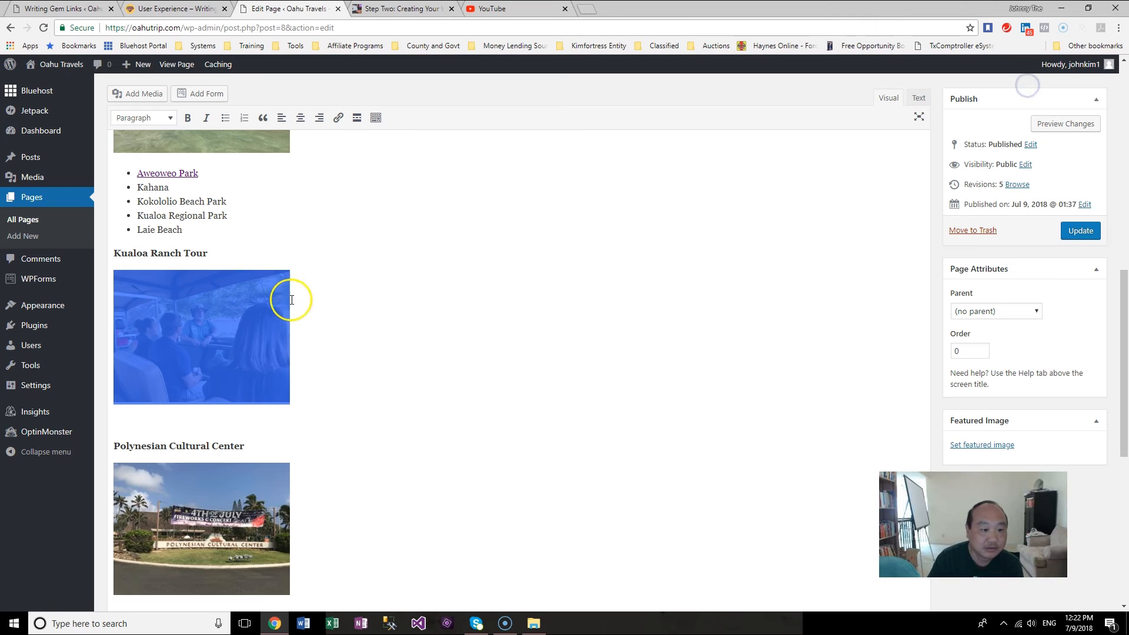
left_click(522, 348)
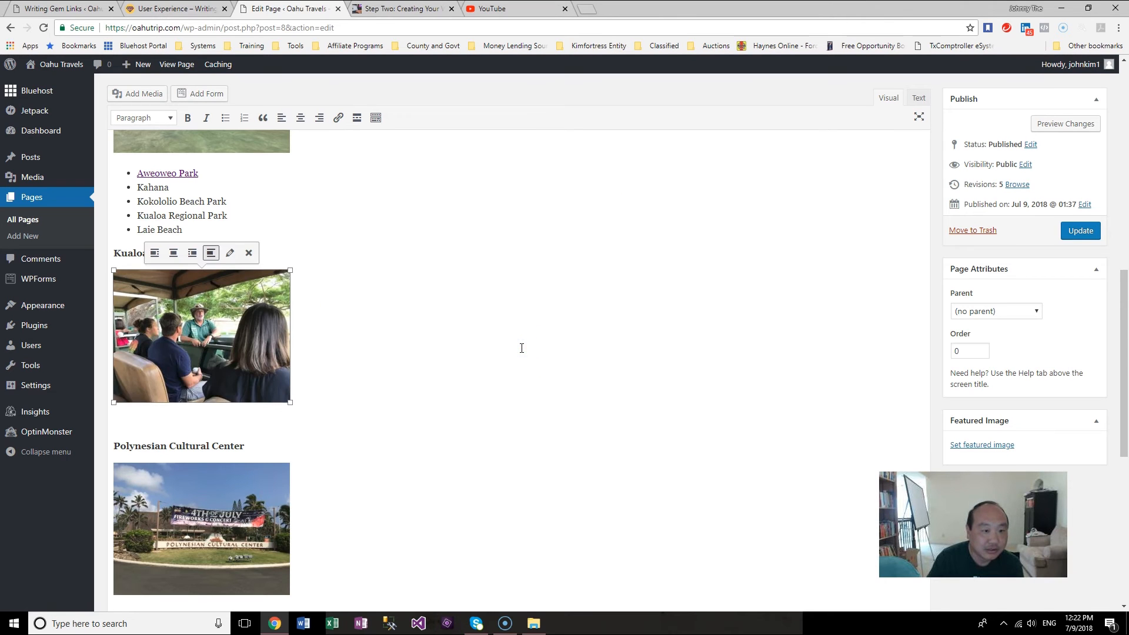
left_click(338, 118)
left_click(318, 421)
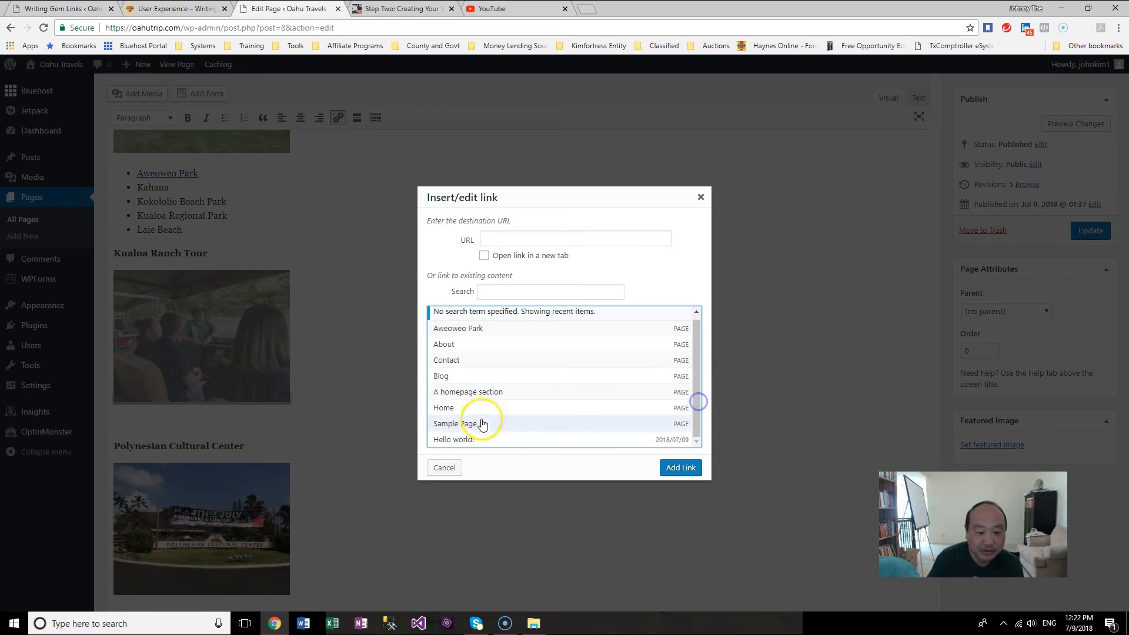
left_click(449, 469)
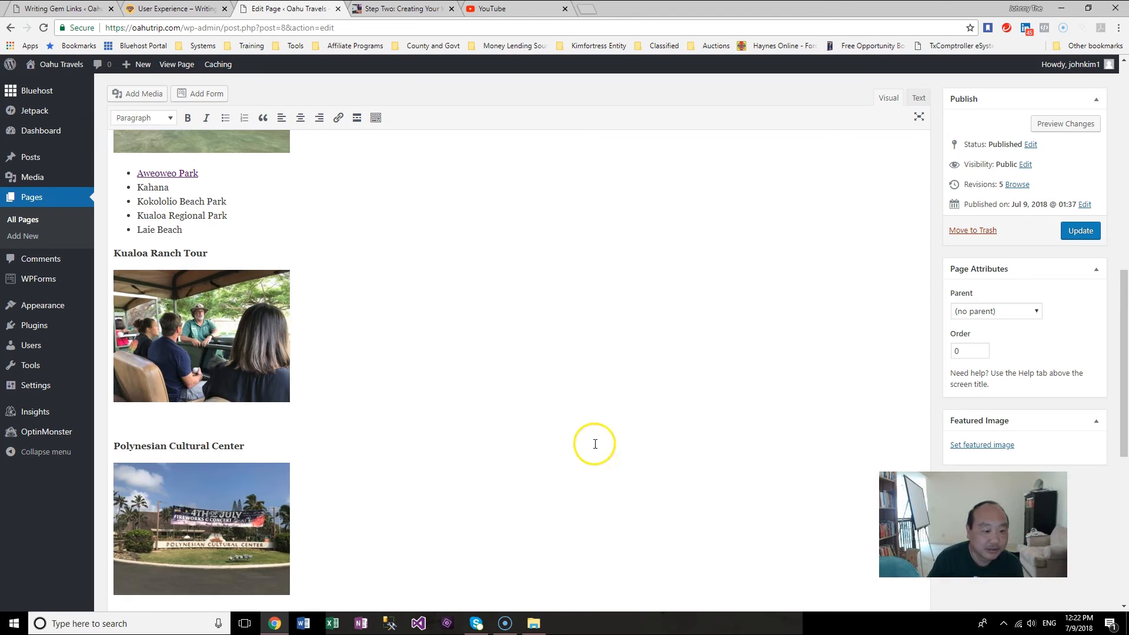
Step: Scroll through the published Oahu Travels Home page to review the headings, lists and photos
scroll(592, 444, "up", 10)
scroll(594, 444, "down", 8)
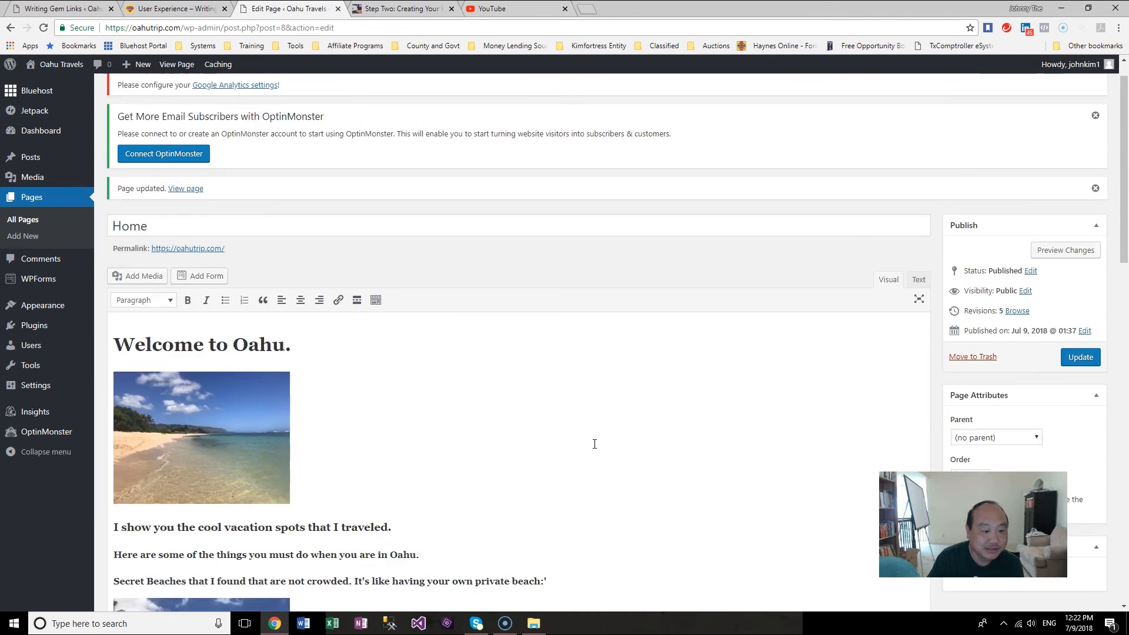
scroll(594, 444, "up", 5)
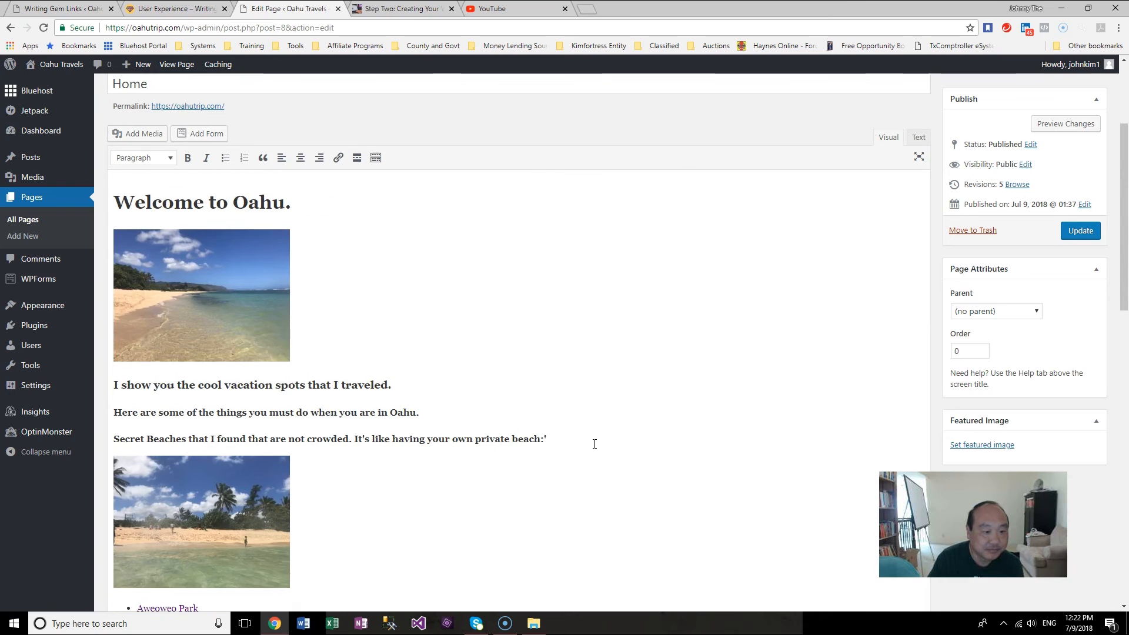
scroll(594, 444, "up", 3)
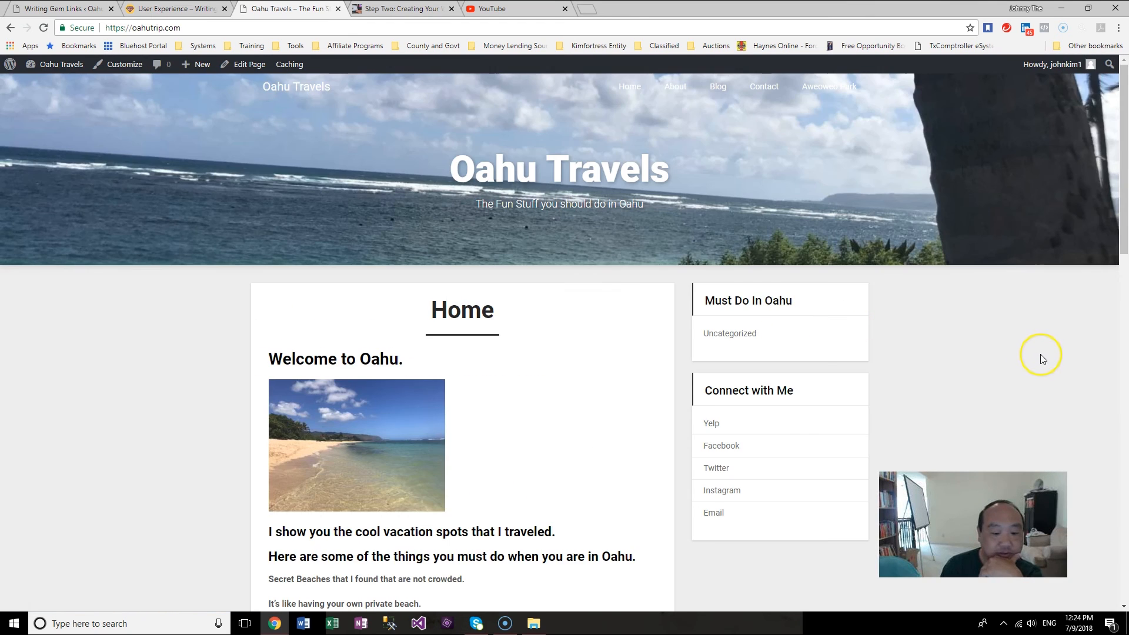
scroll(1040, 354, "down", 5)
scroll(1040, 353, "down", 5)
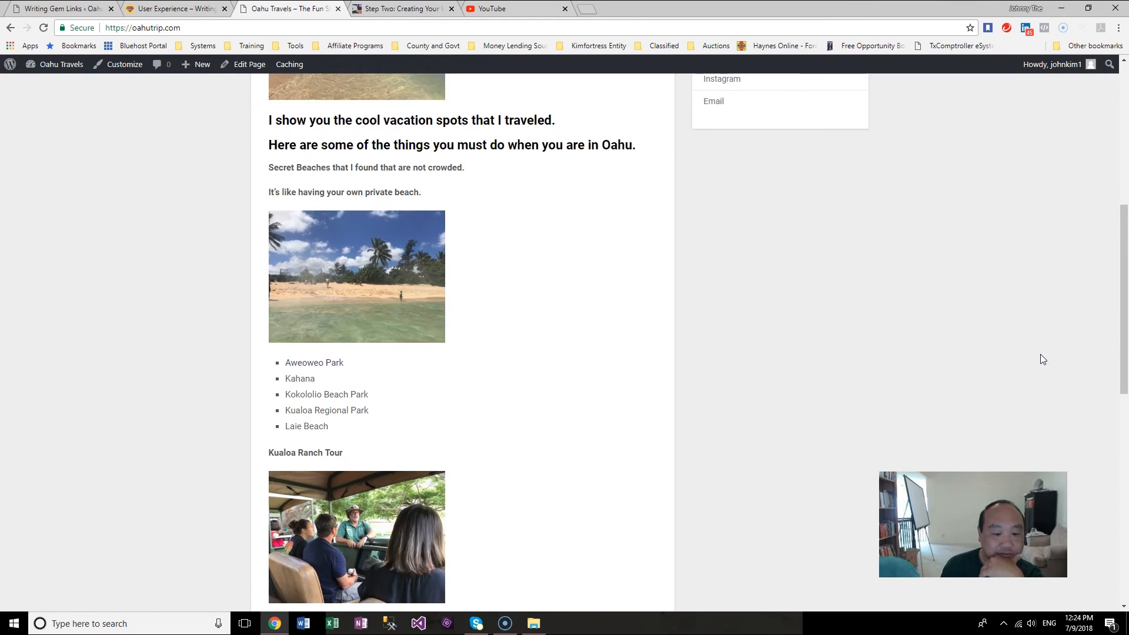
scroll(1040, 359, "up", 10)
left_click(1036, 364)
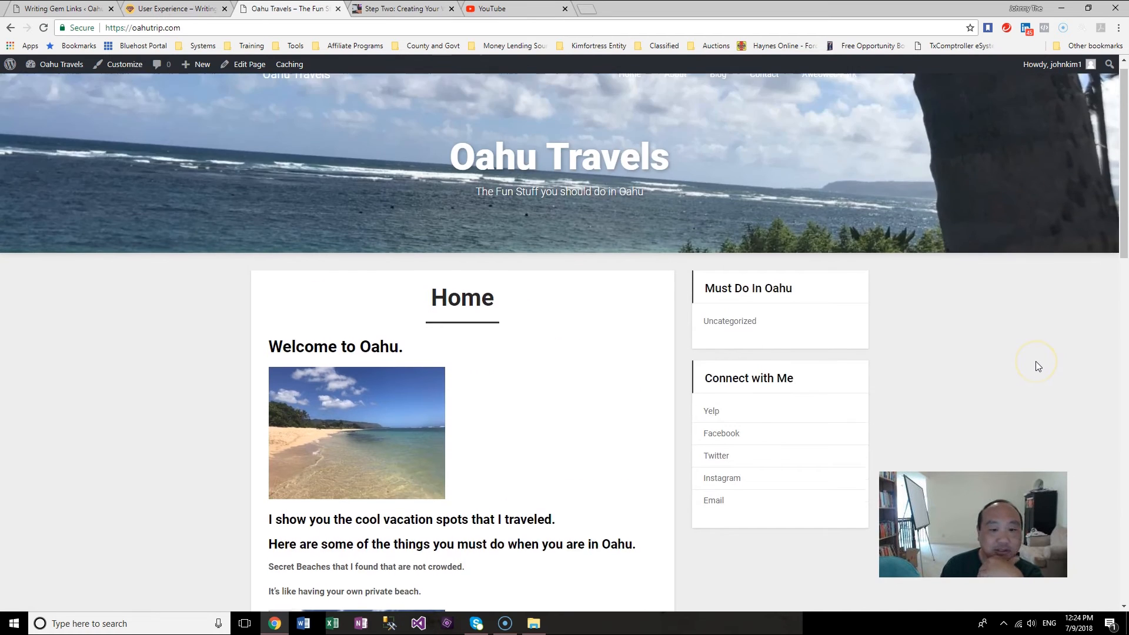
scroll(1036, 366, "down", 2)
scroll(1036, 366, "down", 1)
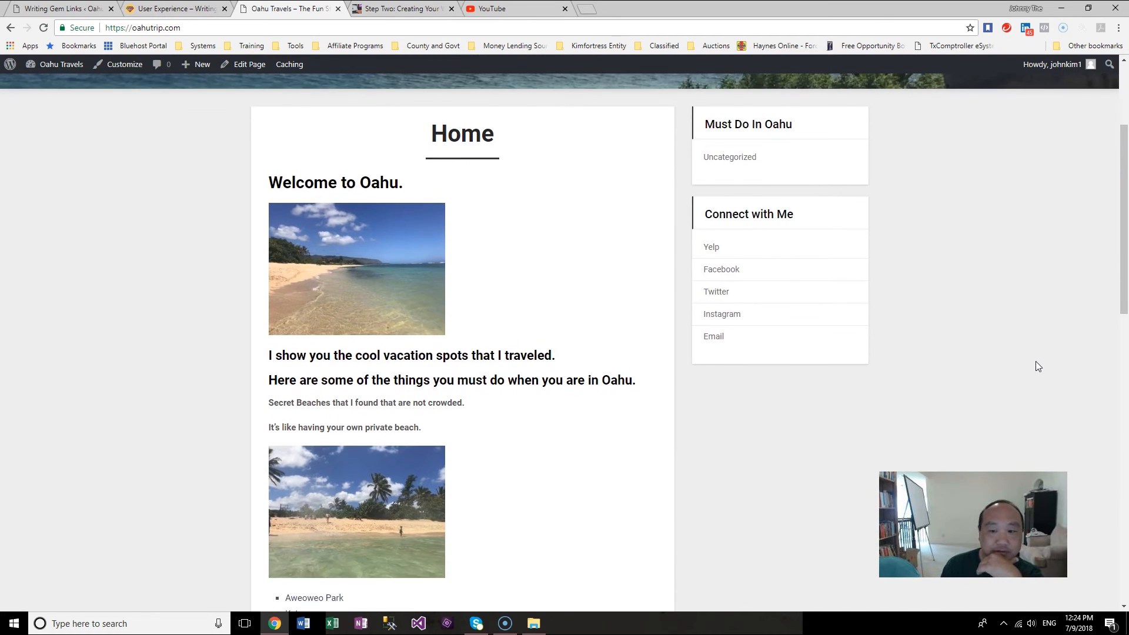
scroll(1037, 365, "up", 3)
left_click(1046, 364)
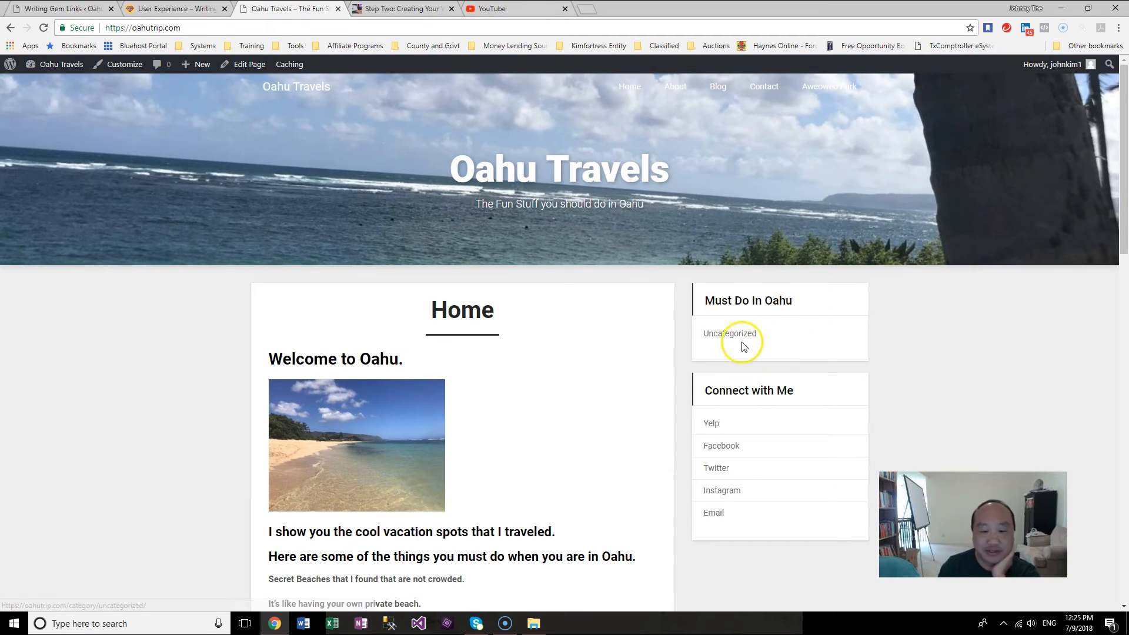
scroll(921, 398, "down", 4)
scroll(921, 398, "down", 1)
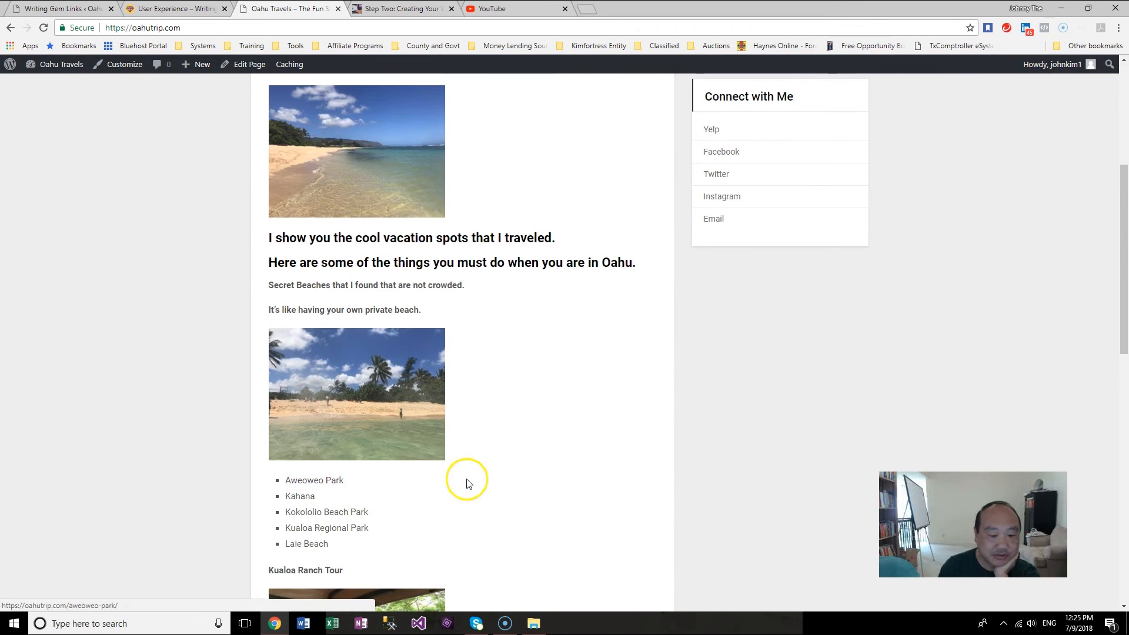
scroll(466, 483, "up", 5)
scroll(466, 483, "down", 6)
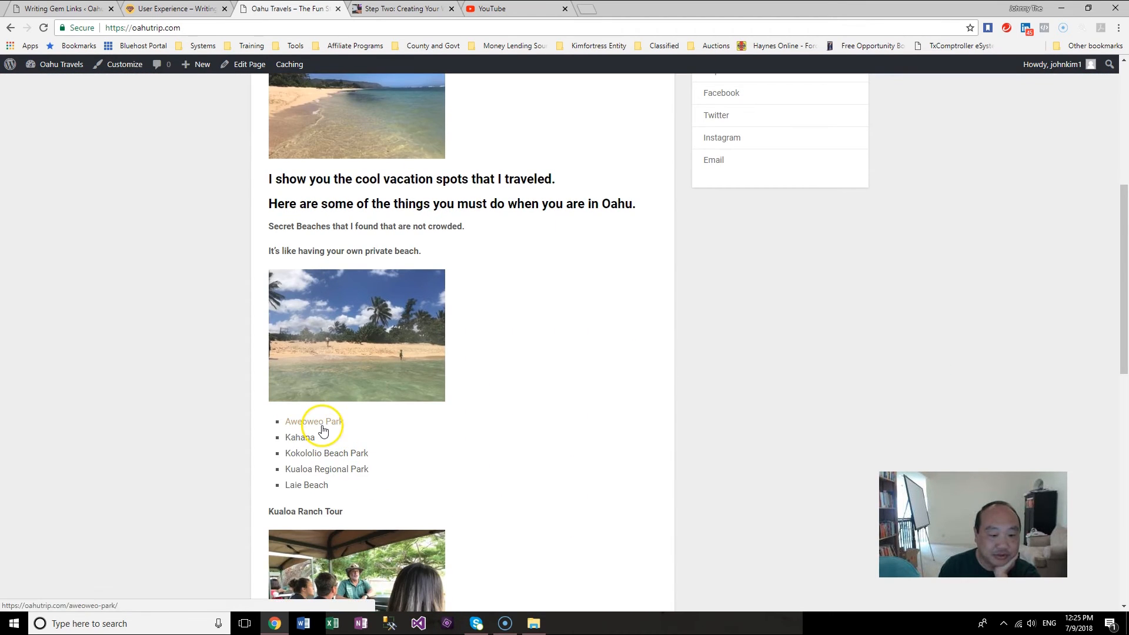
scroll(520, 459, "up", 6)
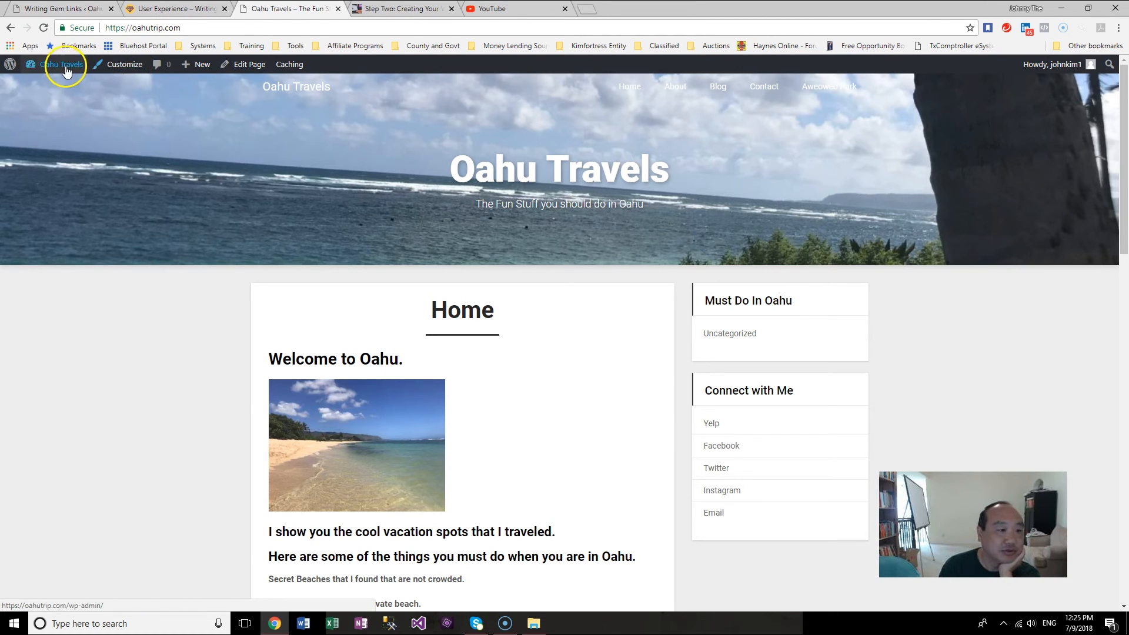
Step: Open the 'Hello world!' post for editing and select its title text
left_click(49, 163)
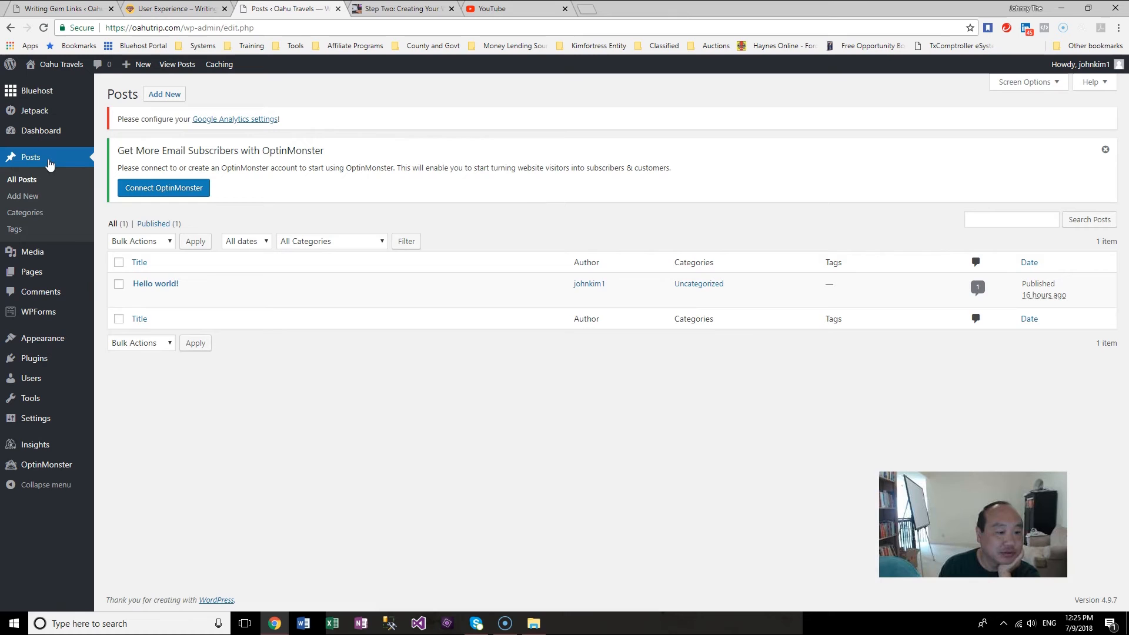
mouse_move(117, 295)
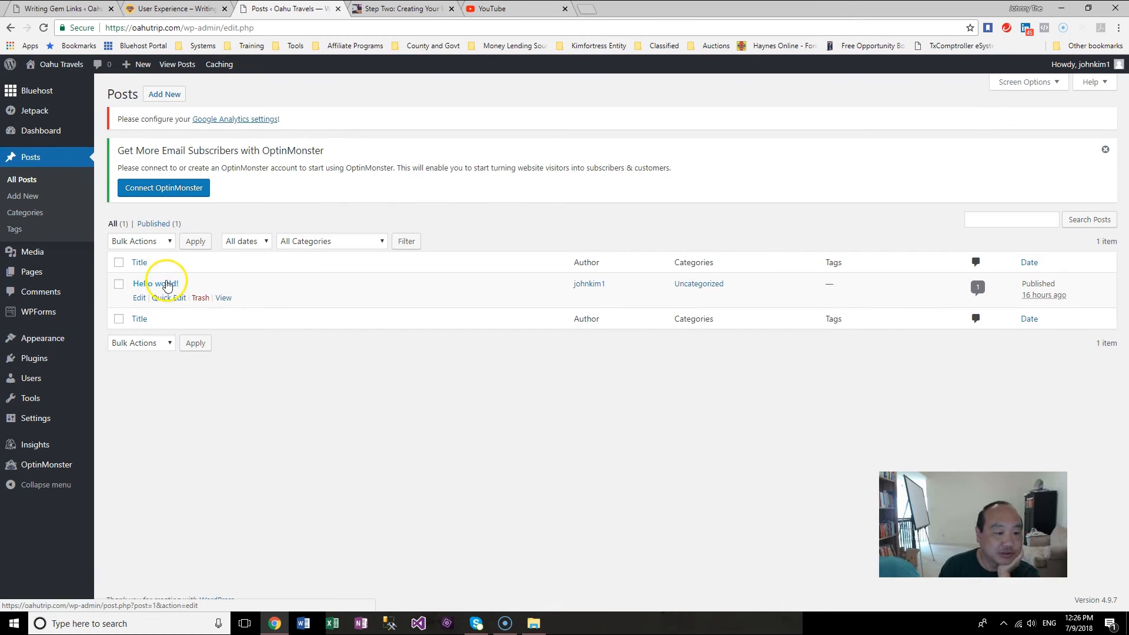
left_click(141, 298)
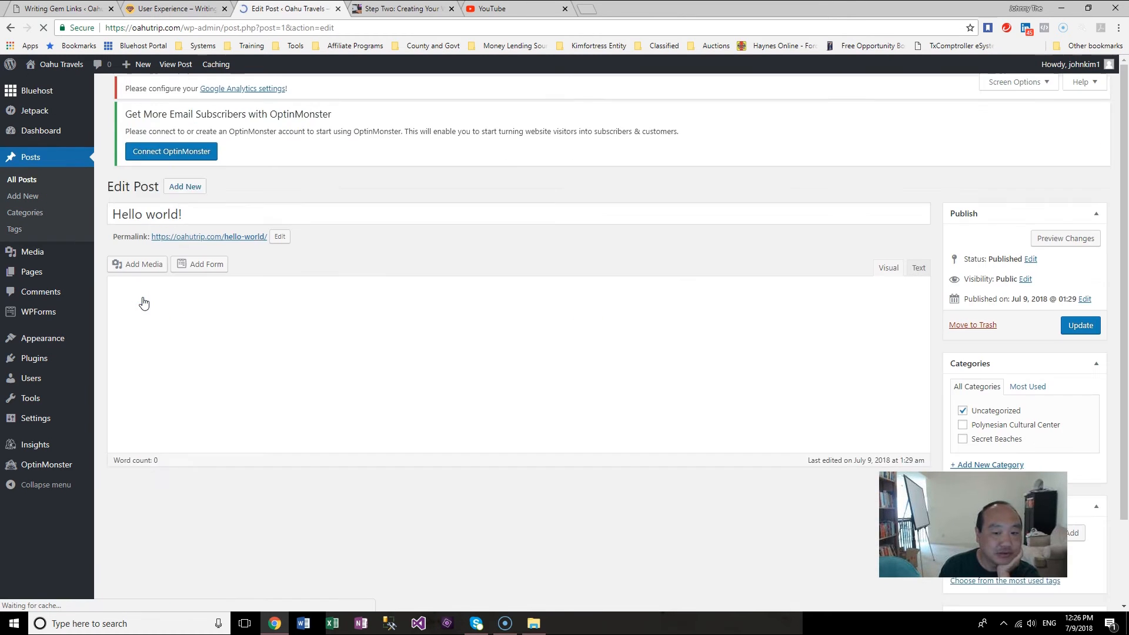
left_click_drag(227, 228, 93, 225)
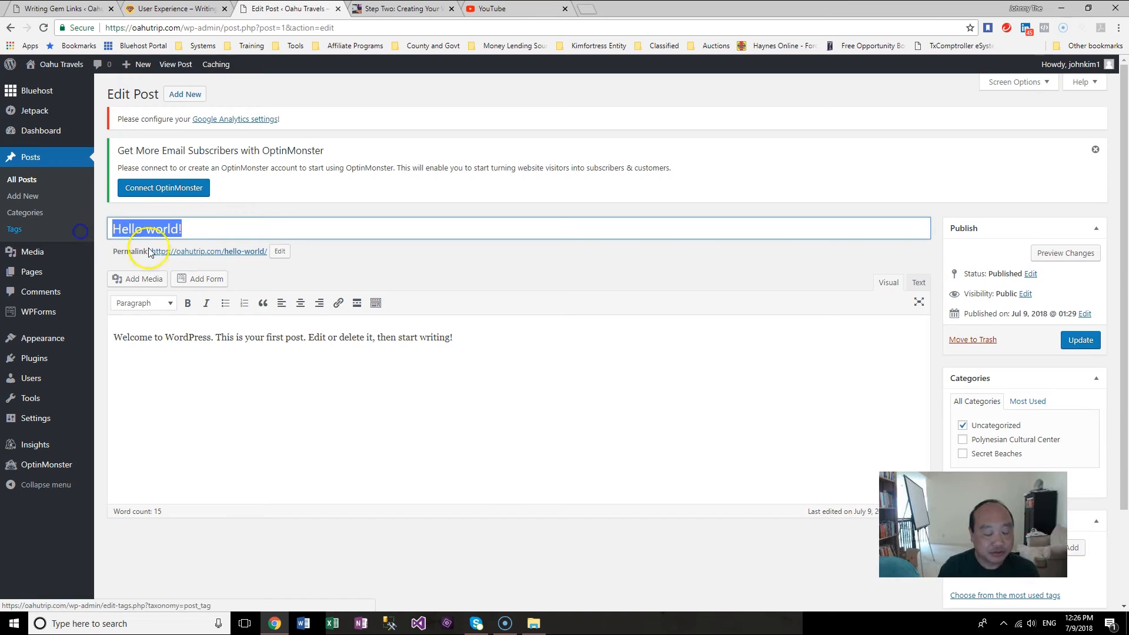
Step: Check the Aweoweo Park folder name in the Oahu folder in File Explorer
left_click(532, 622)
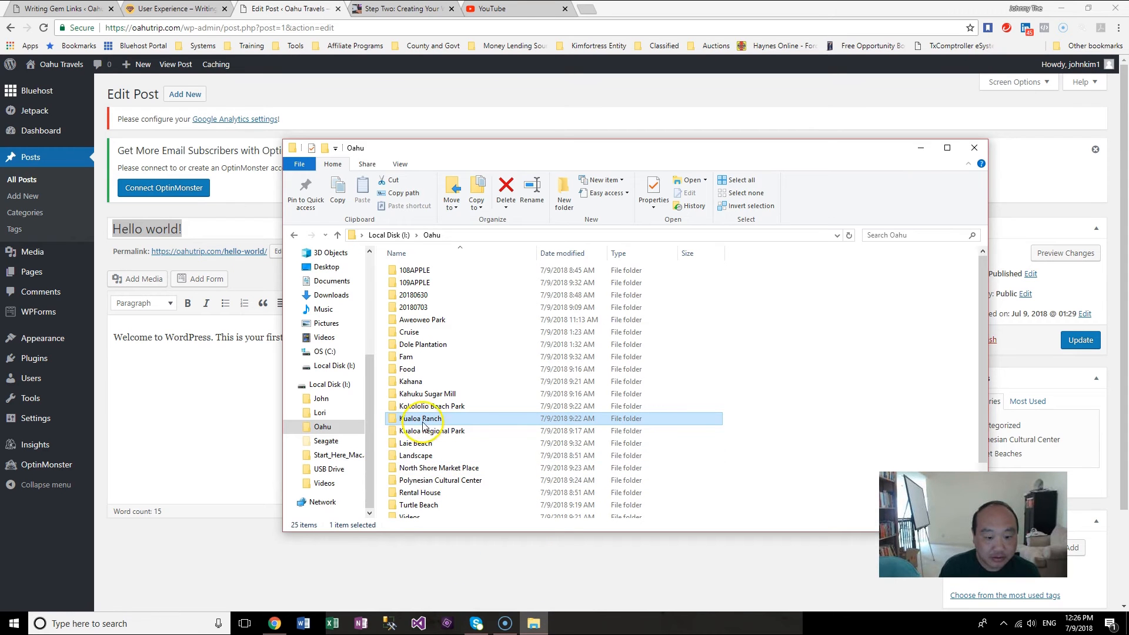
left_click(453, 322)
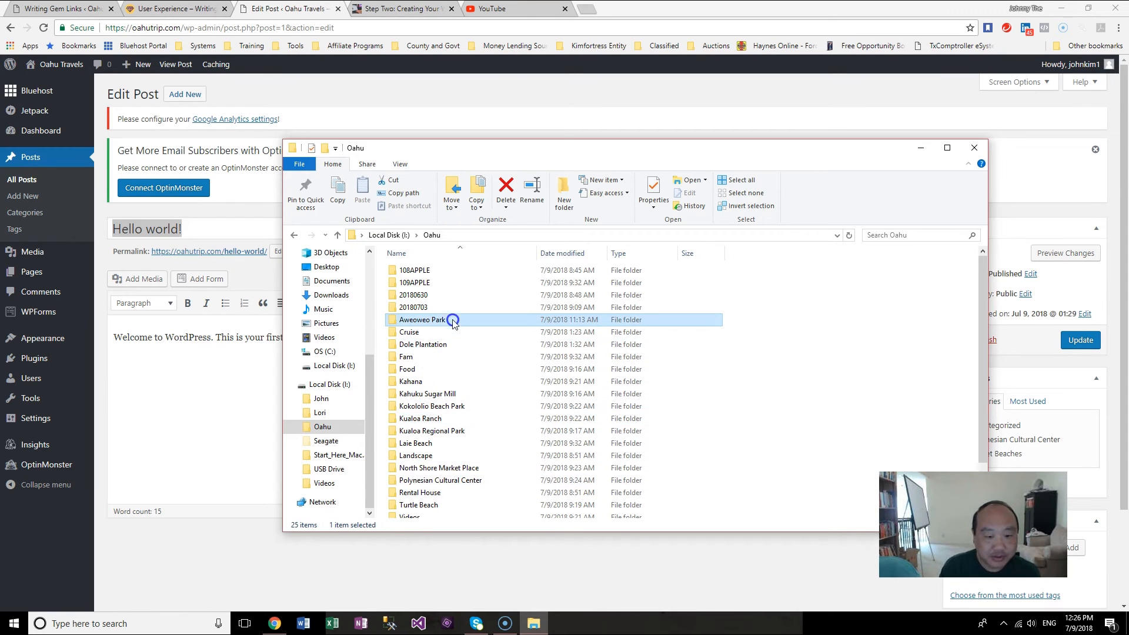
left_click(453, 320)
key("ctrl+c")
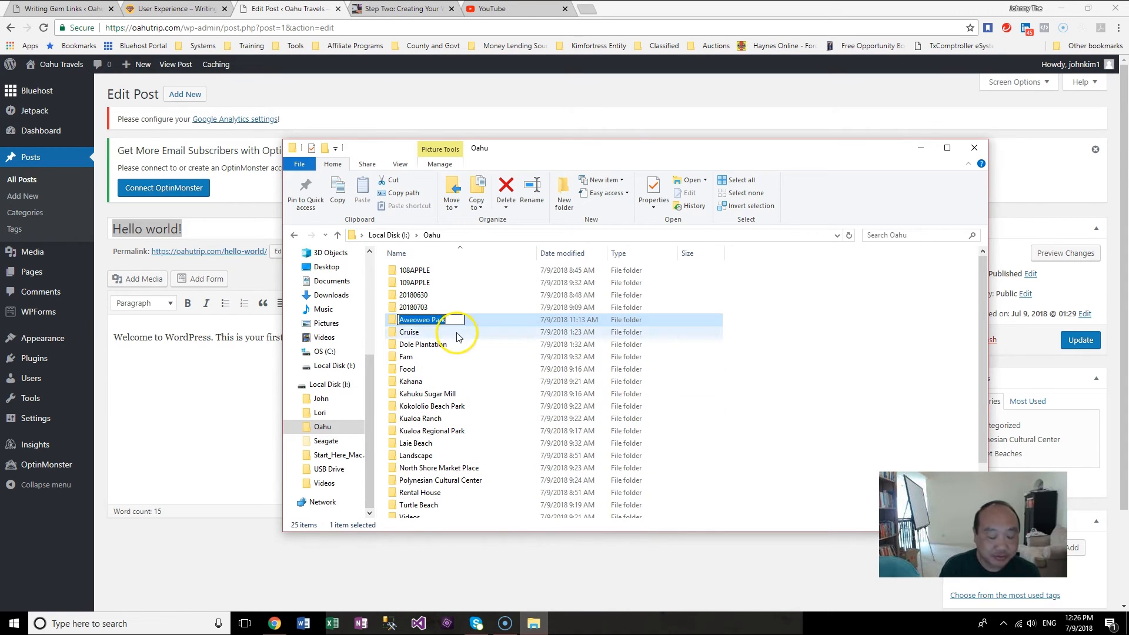
left_click(217, 379)
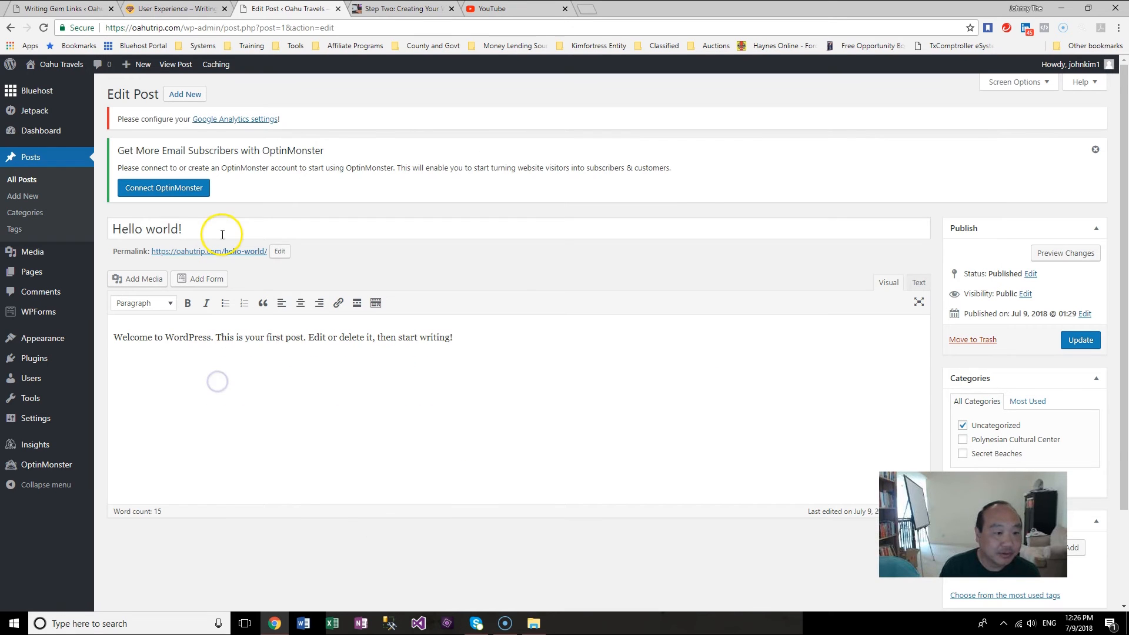
Step: Retitle the post as 'Aweoweo Park' and update it
left_click_drag(223, 234, 54, 241)
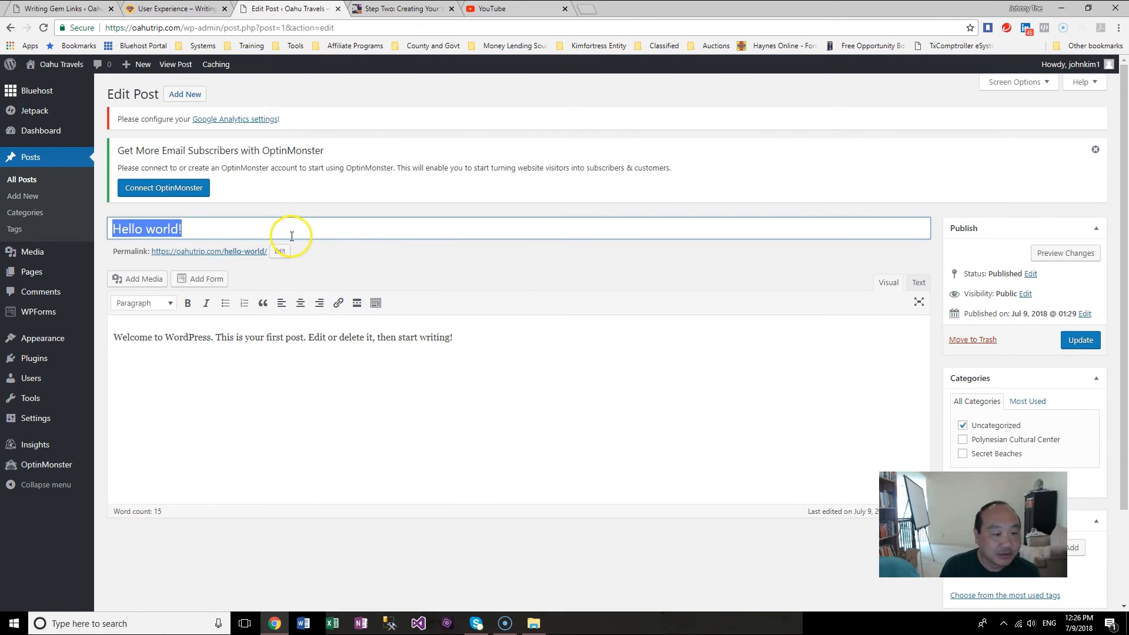
left_click_drag(237, 228, 72, 231)
key("ctrl+v")
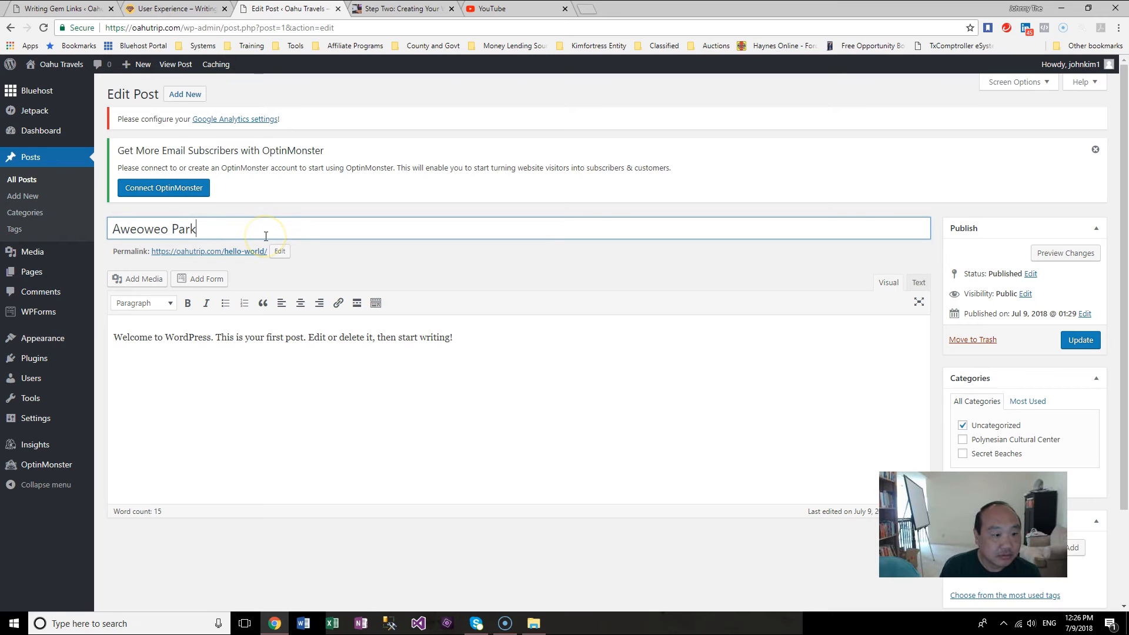
left_click(1079, 340)
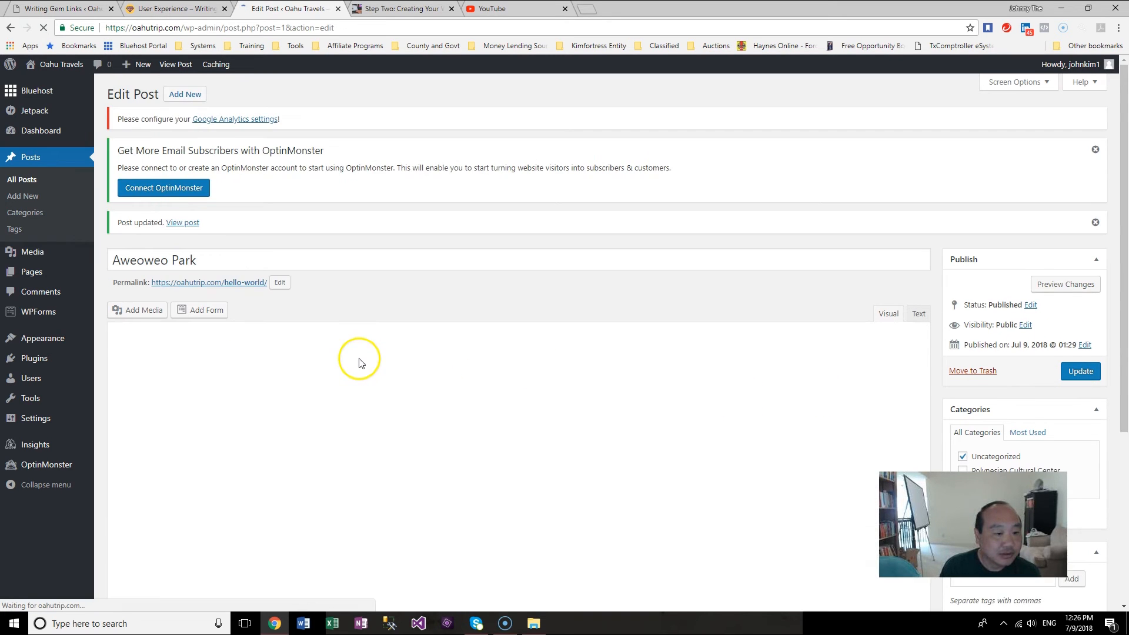
Step: Change the post's permalink slug to aweoweopark
left_click(282, 282)
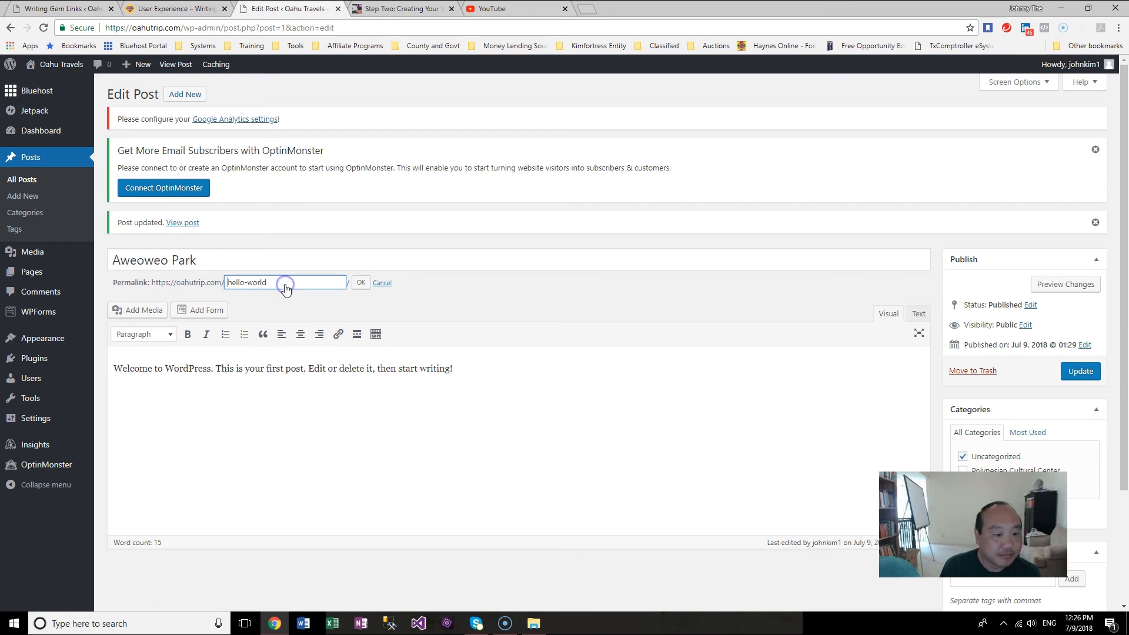
left_click_drag(284, 279, 189, 284)
key("ctrl+v")
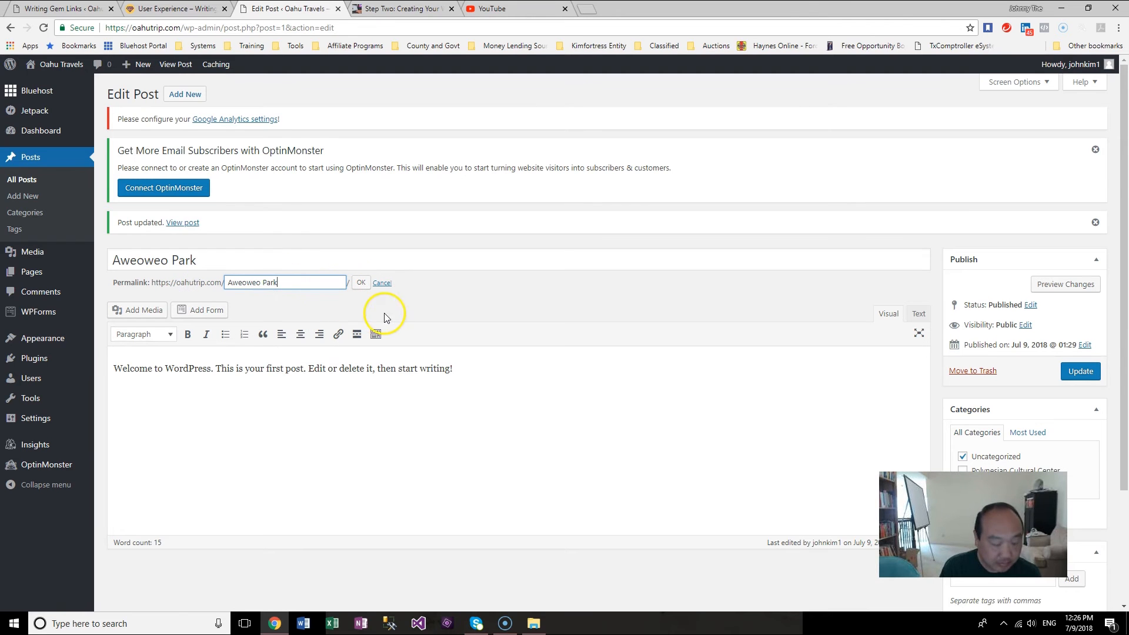
left_click_drag(283, 283, 152, 284)
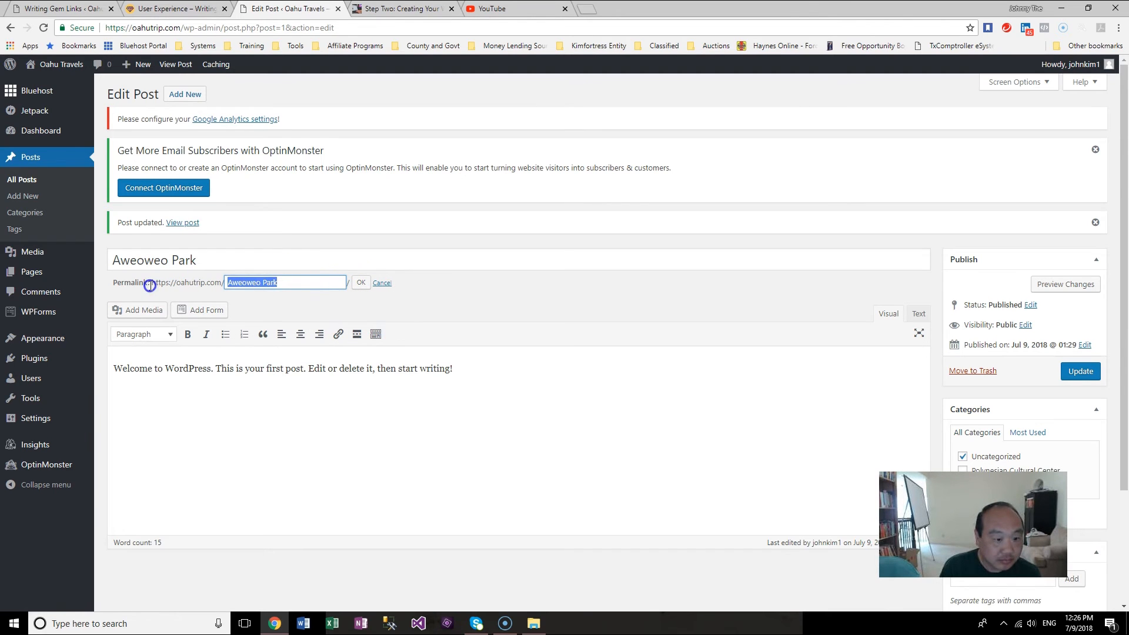
type("aweo")
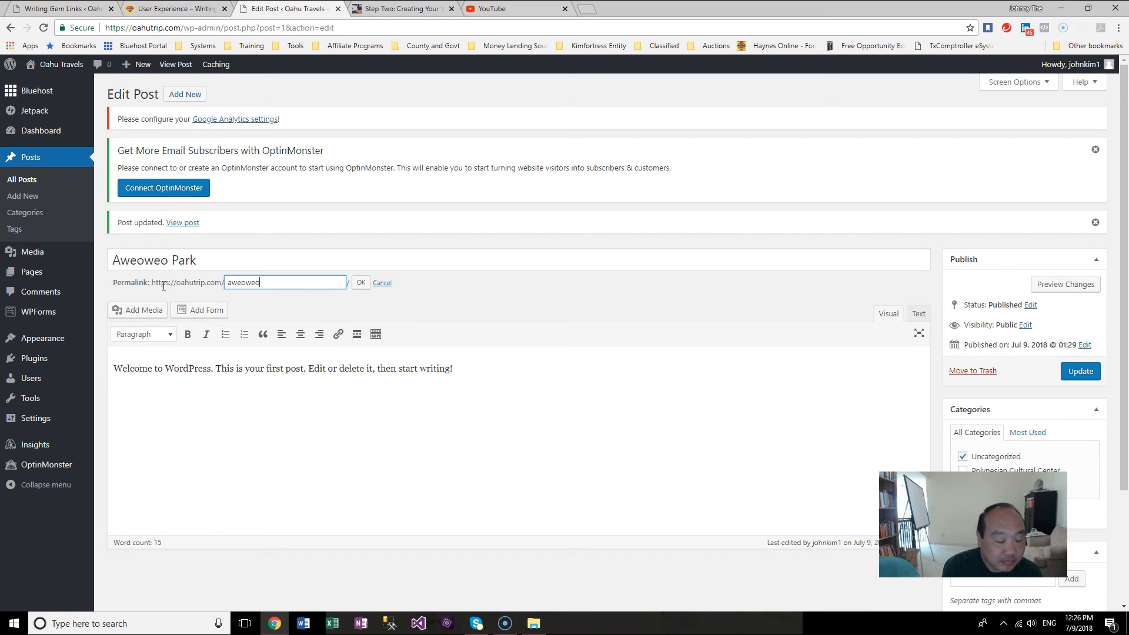
type("weop")
key("BackSpace")
type("-")
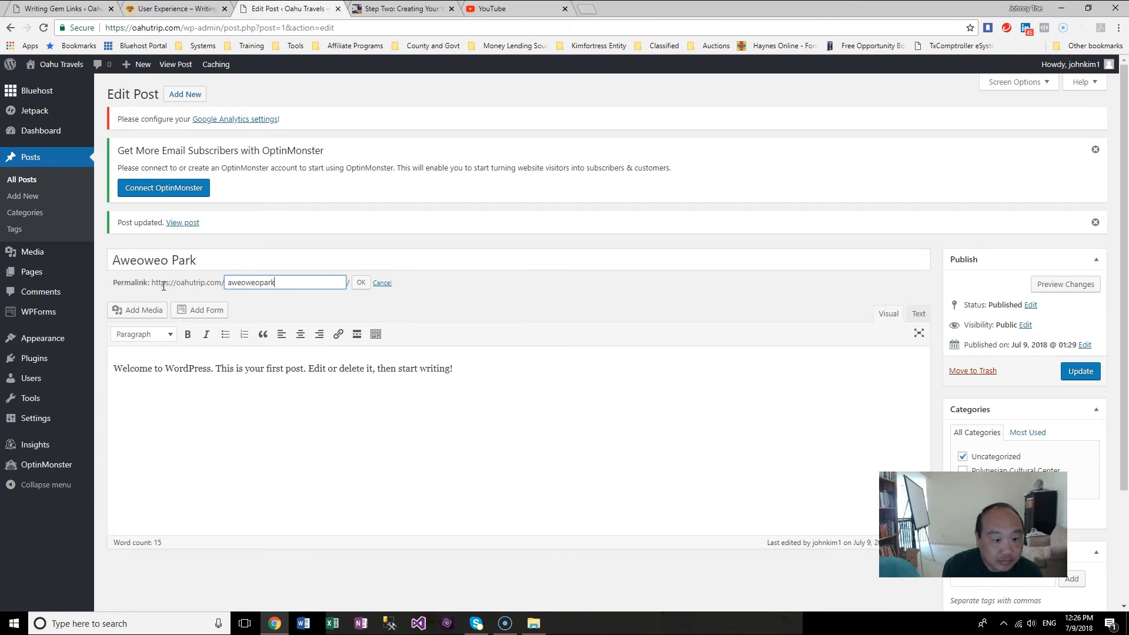
type("ark")
left_click(361, 283)
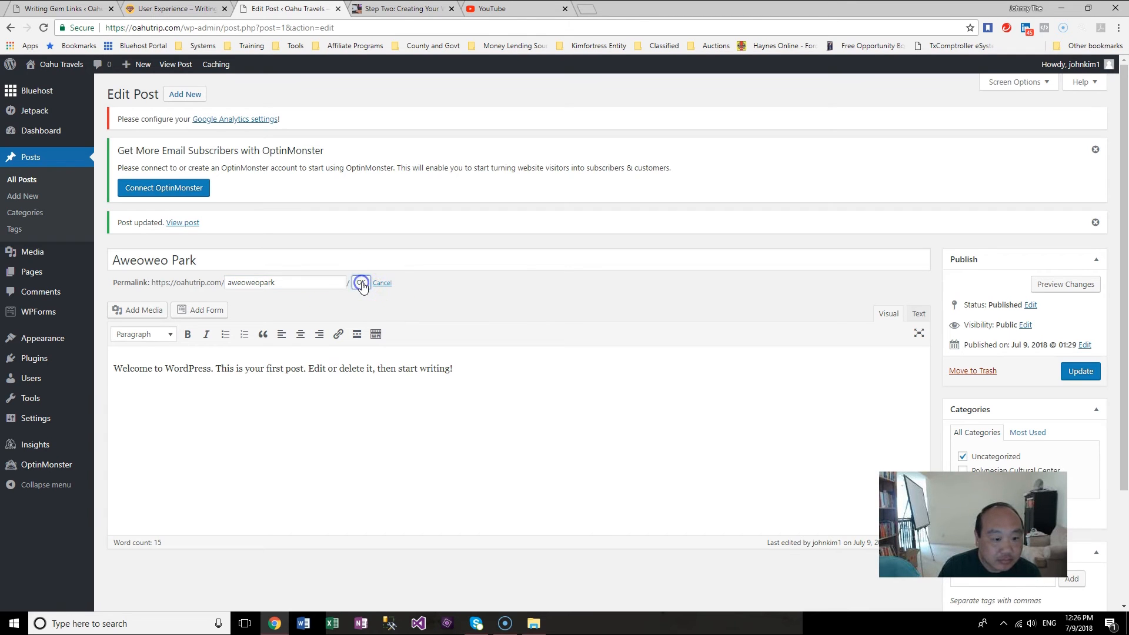
Step: Open the Aweoweo Park page and copy its entire content from the Text view
left_click(455, 378)
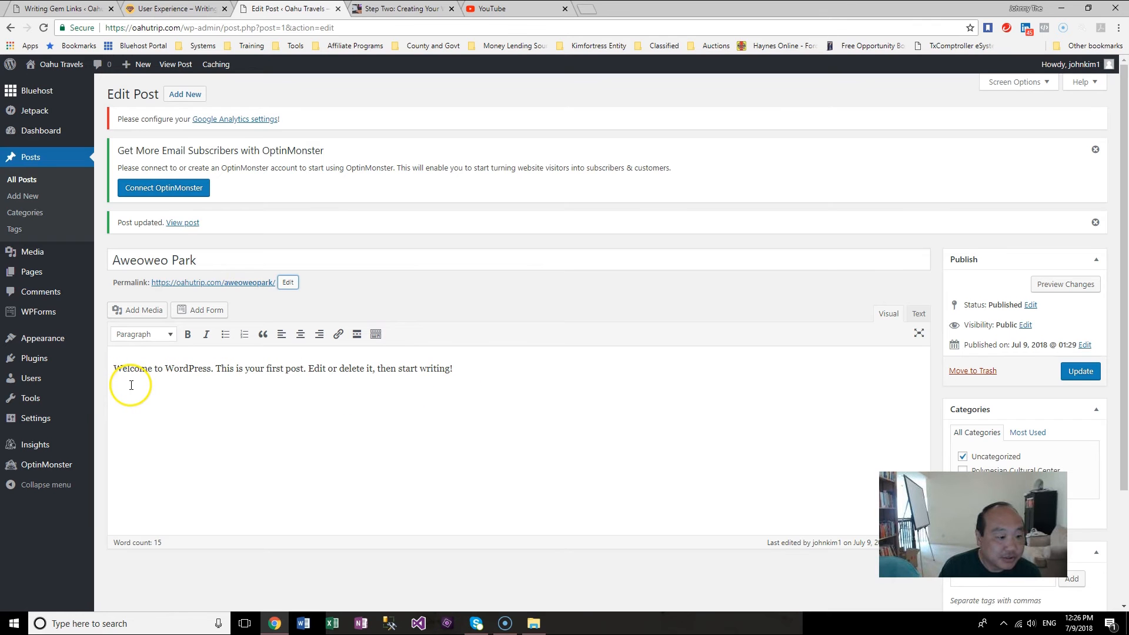
left_click(34, 273)
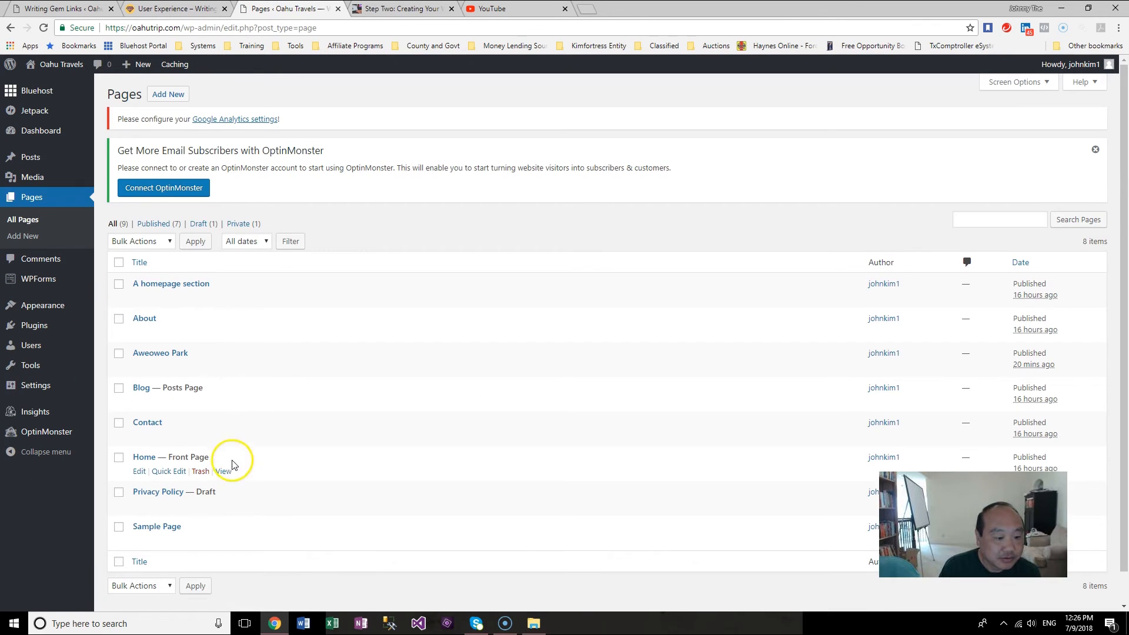
left_click(137, 368)
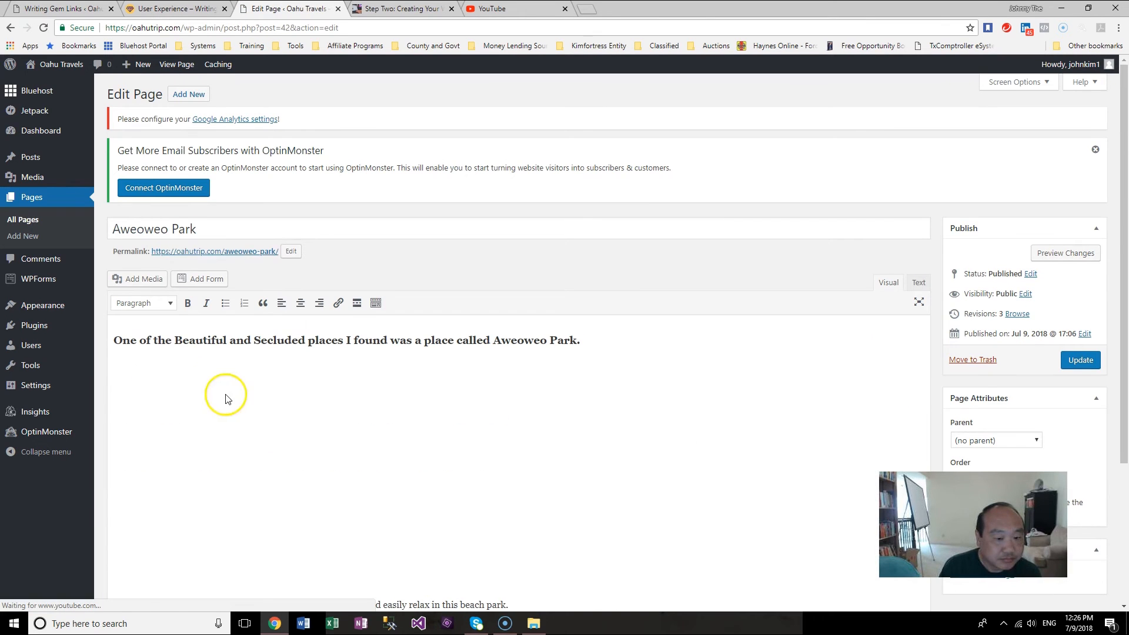
scroll(584, 430, "down", 3)
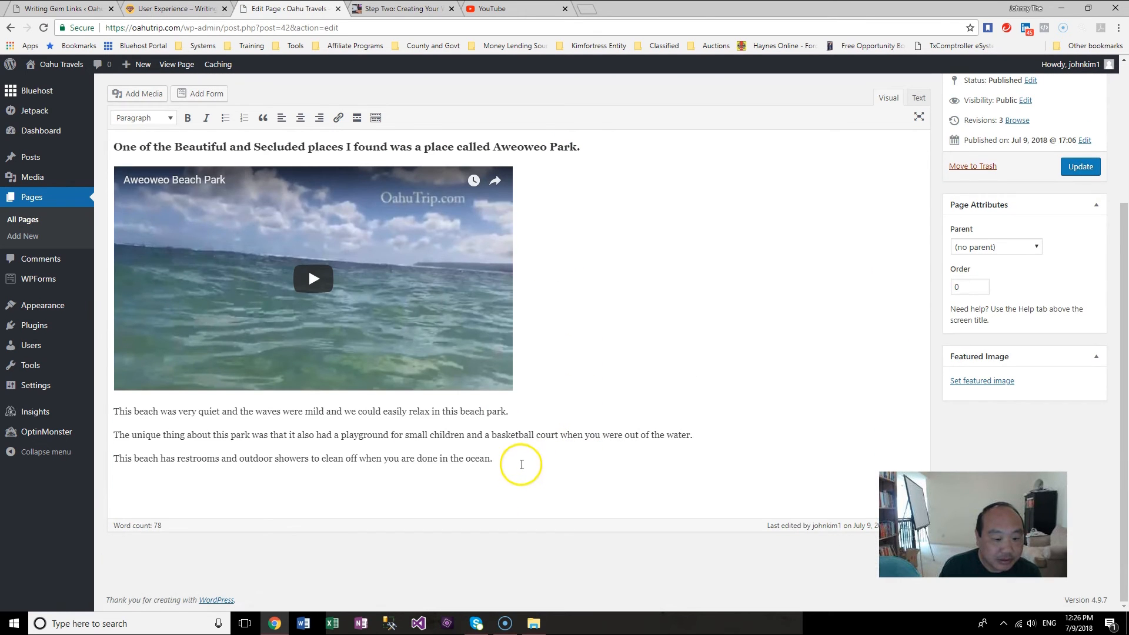
left_click(918, 98)
scroll(675, 250, "up", 3)
left_click_drag(214, 442, 112, 323)
right_click(214, 361)
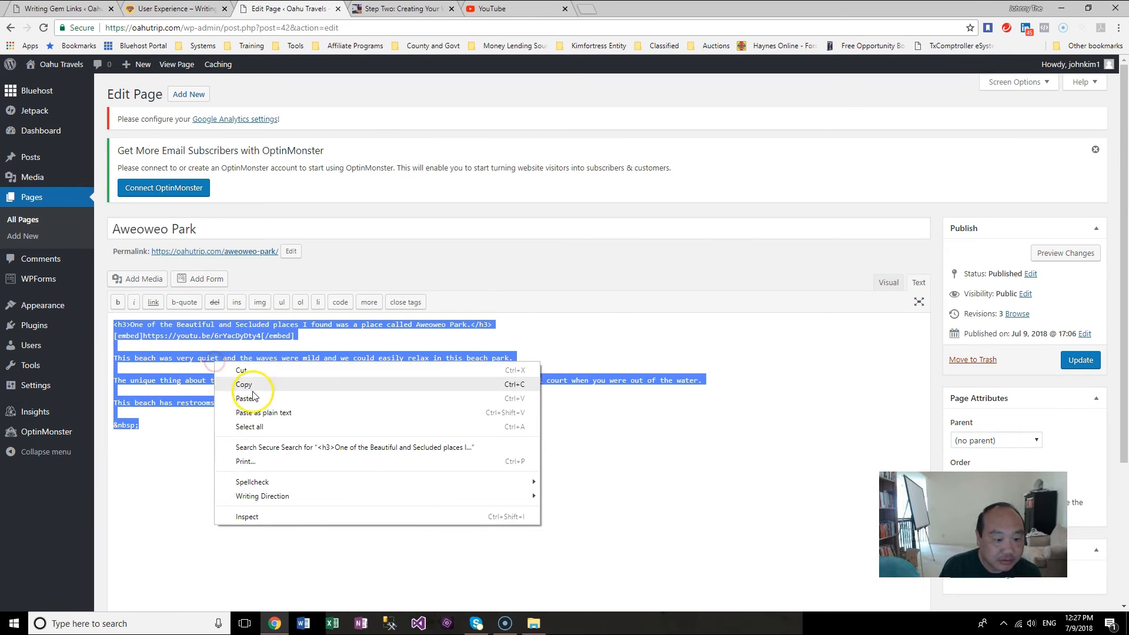
left_click(261, 384)
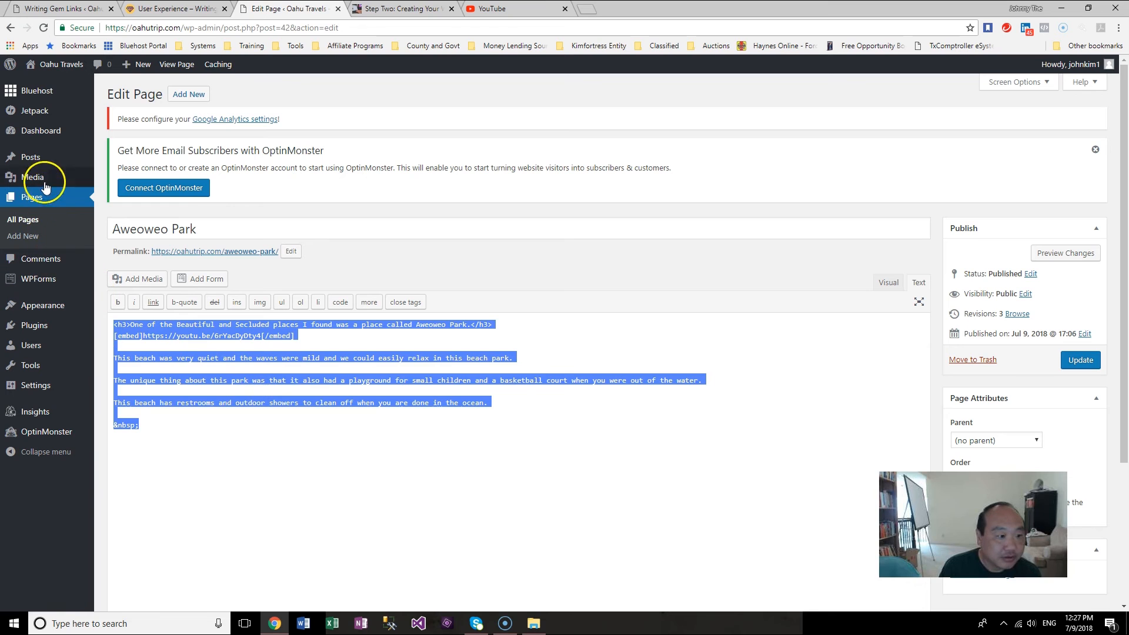
Step: Replace the Aweoweo Park post's body with the copied page content and update the post
left_click(33, 154)
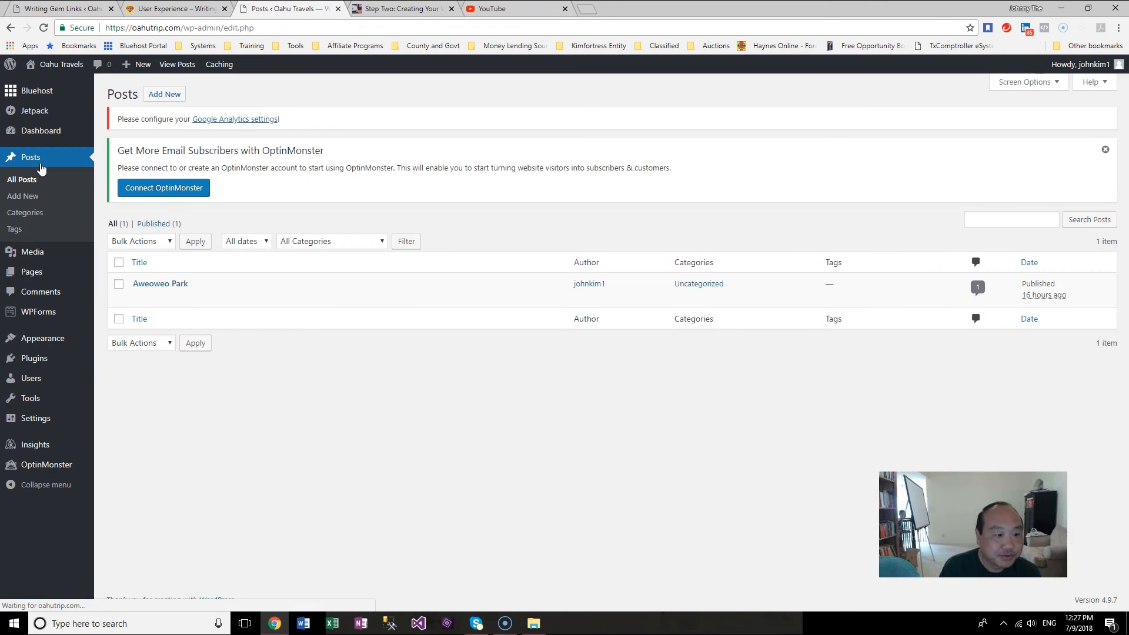
left_click(138, 299)
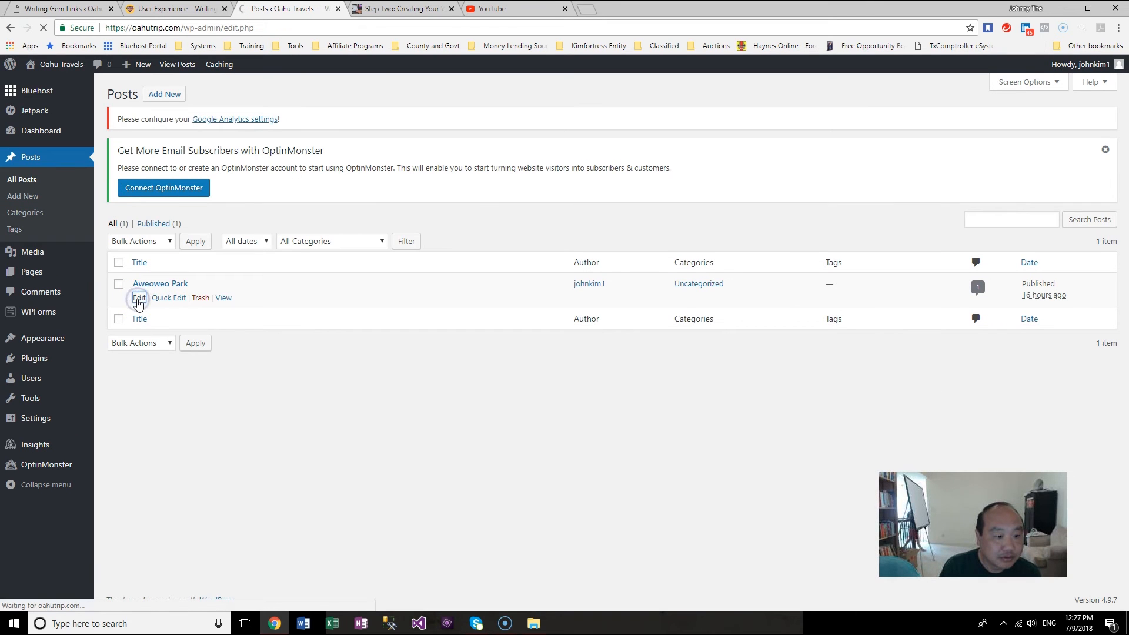
left_click_drag(629, 350, 151, 352)
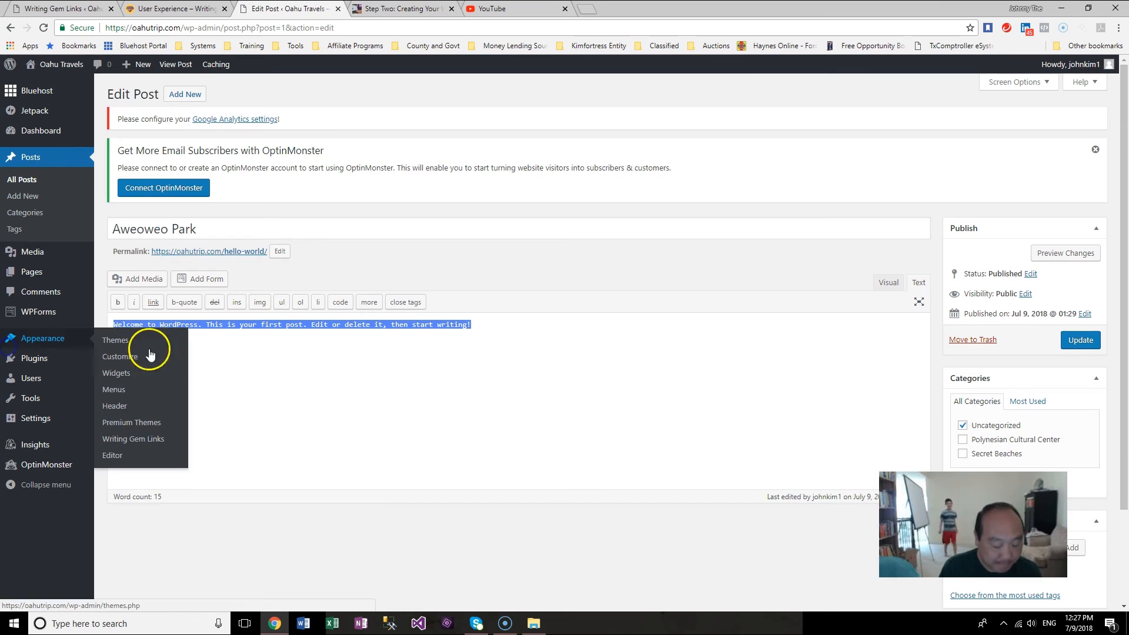
key("ctrl+v")
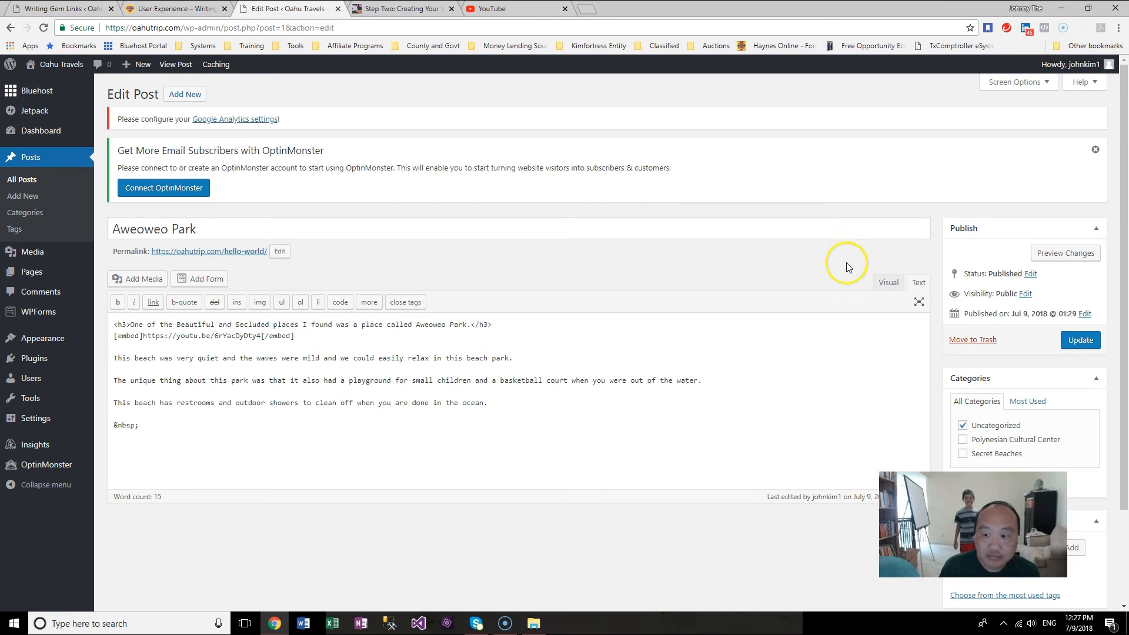
left_click(898, 285)
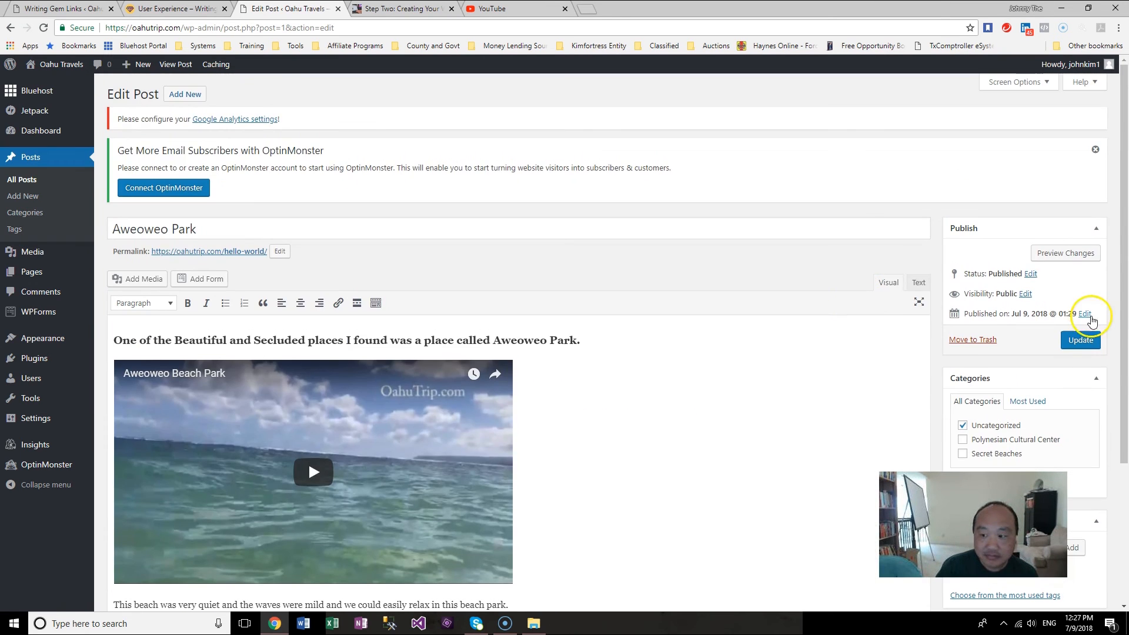
left_click(1081, 341)
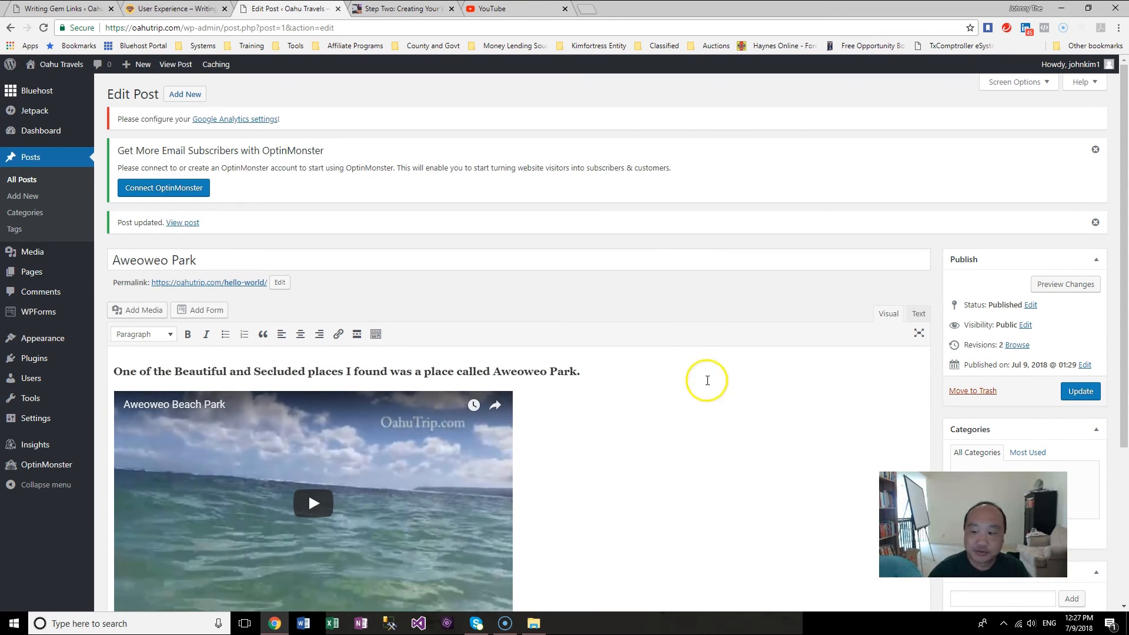
left_click_drag(1127, 418, 1127, 432)
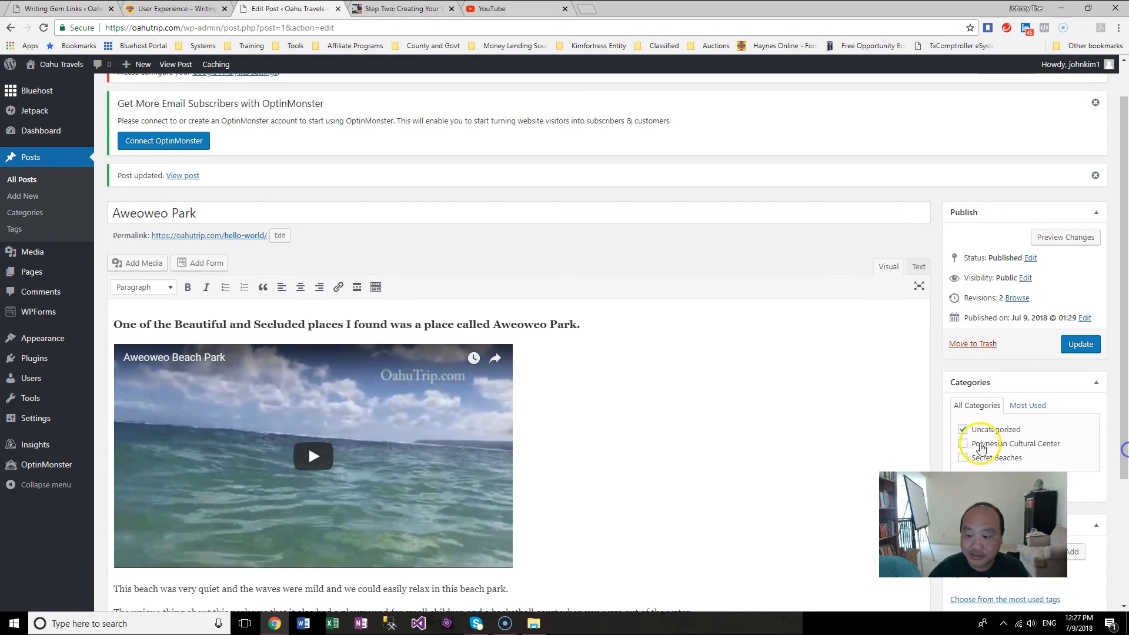
left_click(1080, 344)
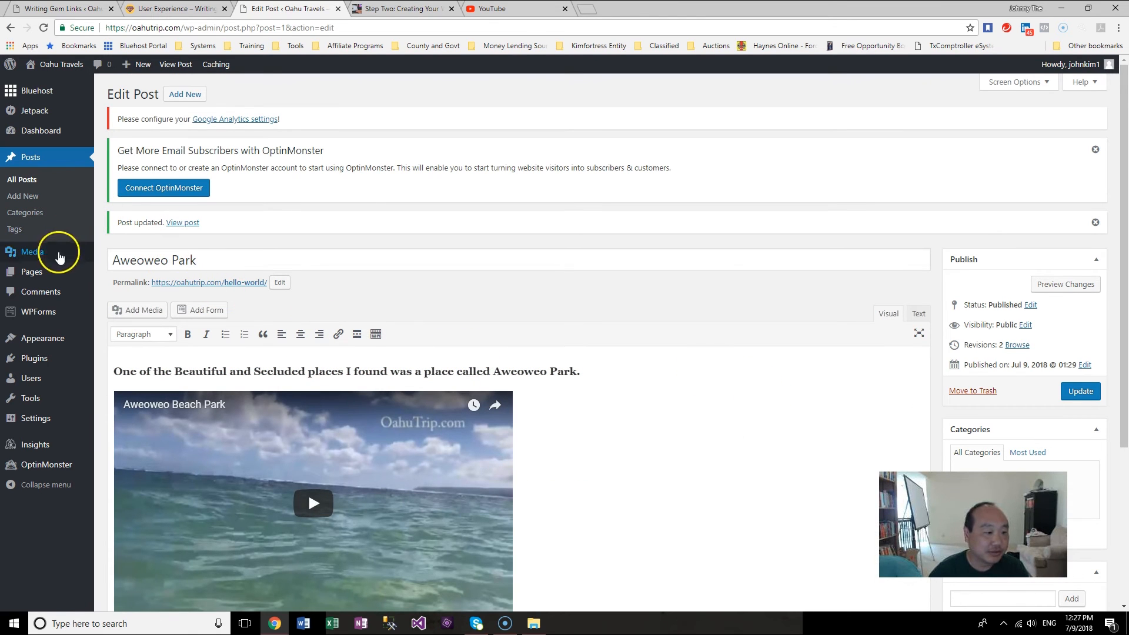
Step: On the Home page, relink the 'Aweoweo Park' list item to the Aweoweo Park post instead of the page
left_click(36, 276)
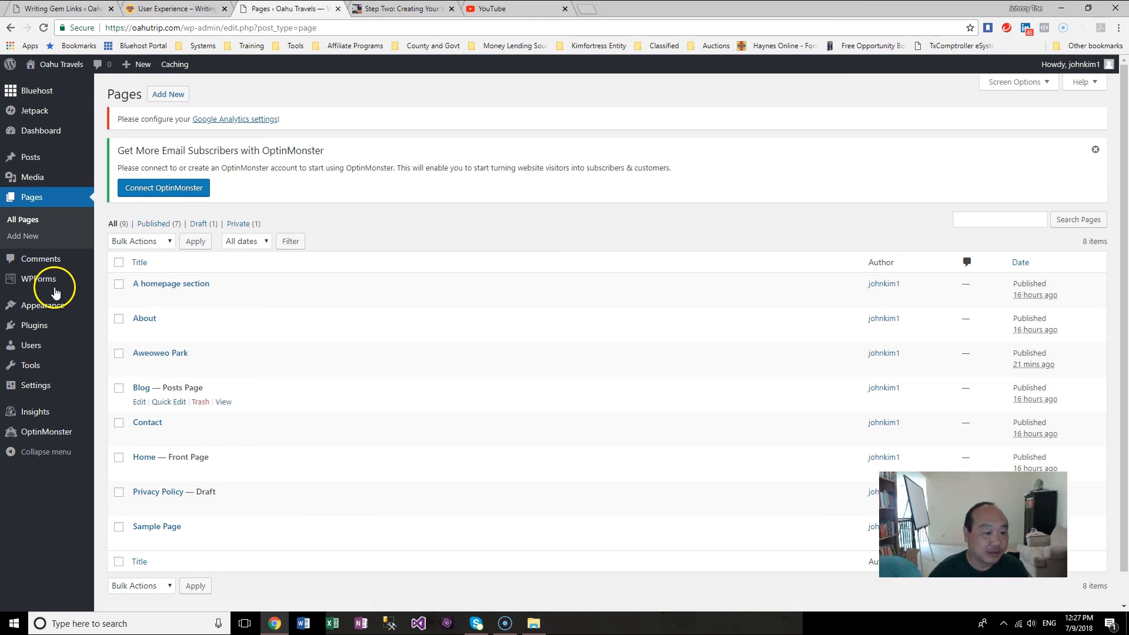
left_click(140, 471)
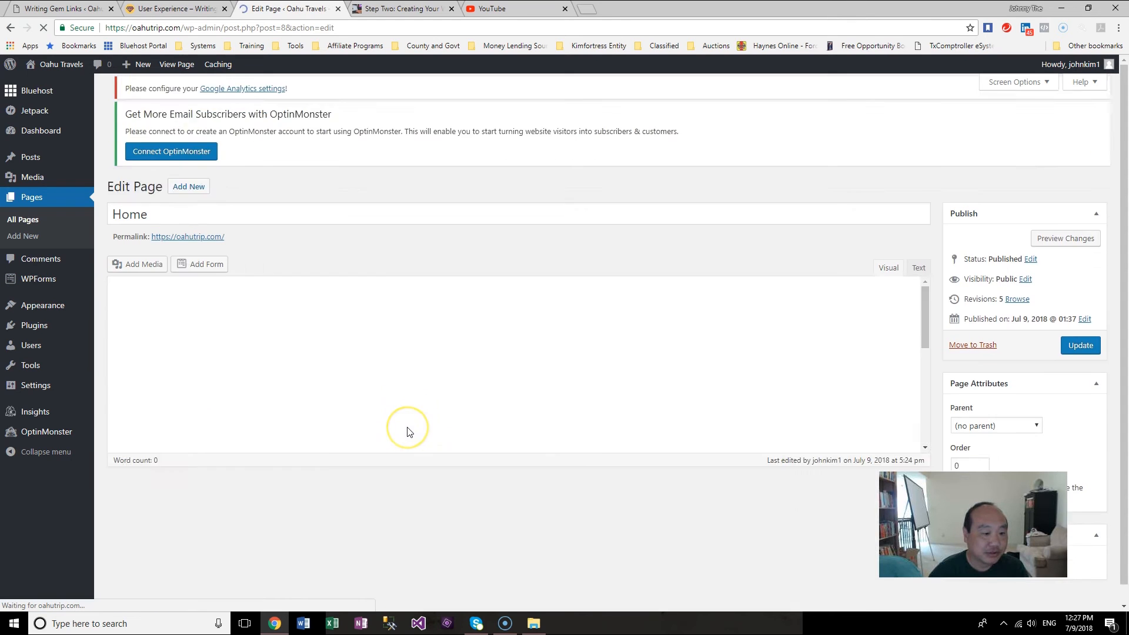
scroll(410, 432, "down", 1)
scroll(409, 432, "down", 4)
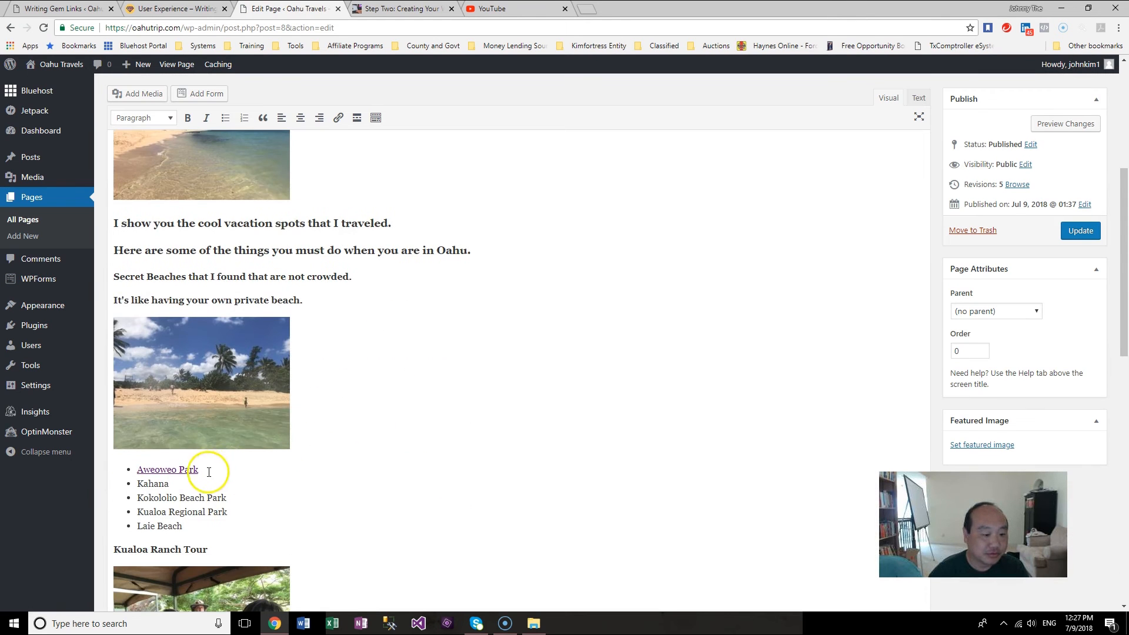
left_click_drag(207, 468, 133, 469)
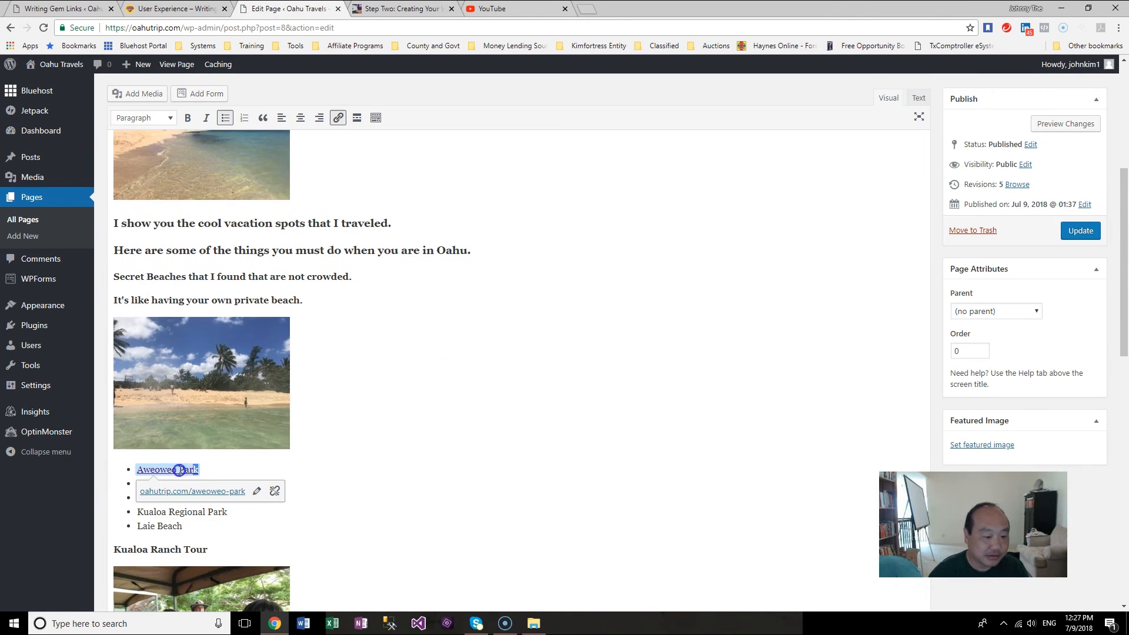
left_click(256, 491)
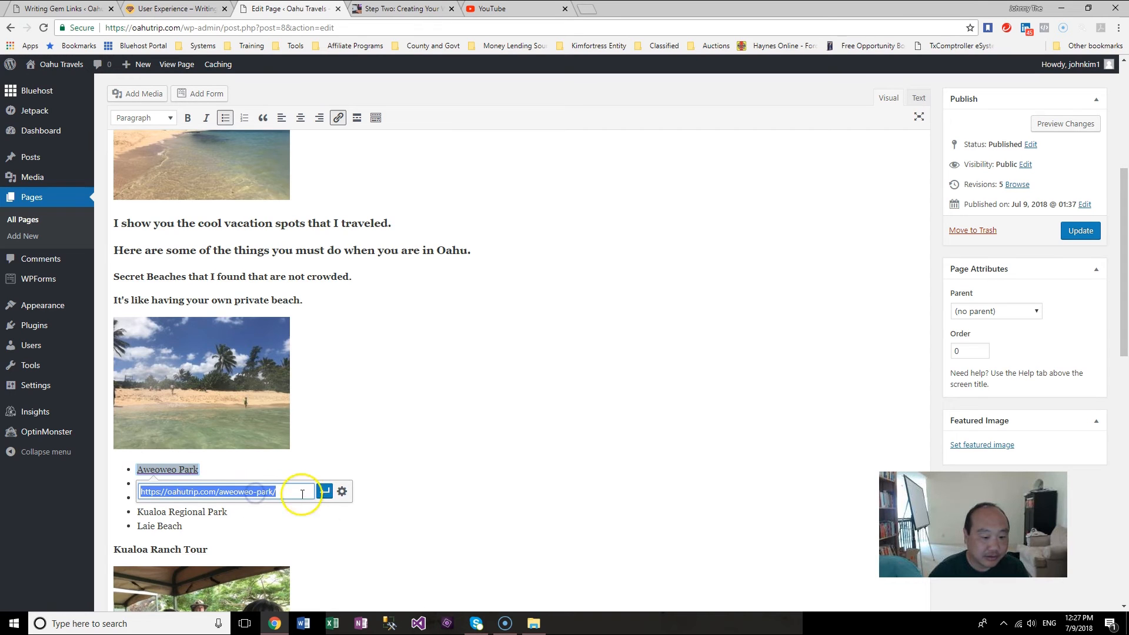
left_click(341, 491)
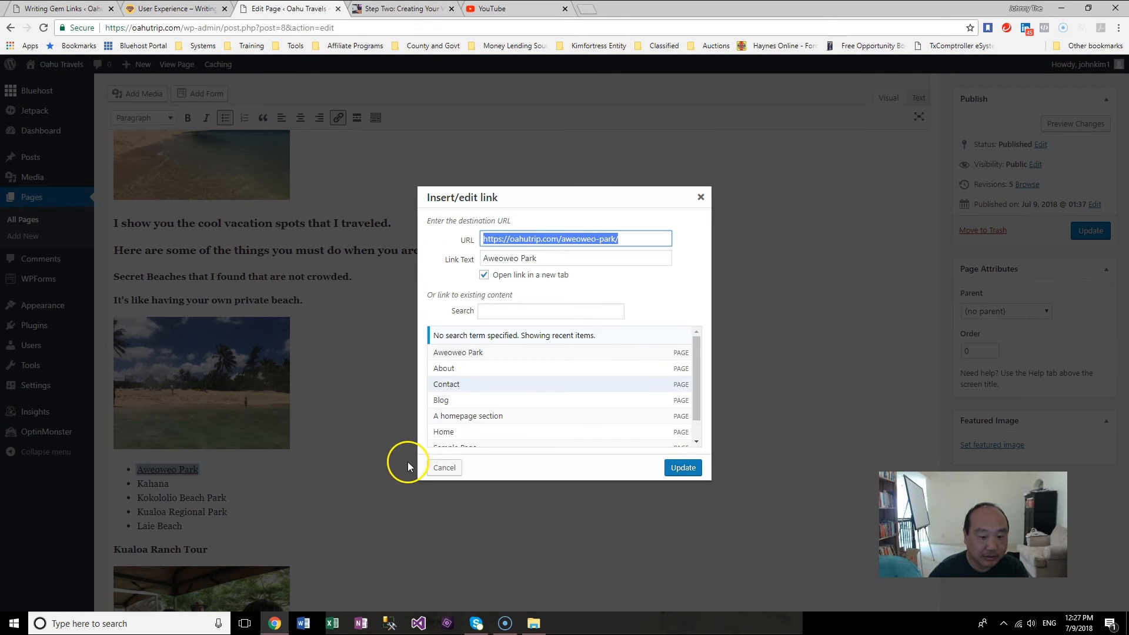
left_click_drag(695, 390, 700, 425)
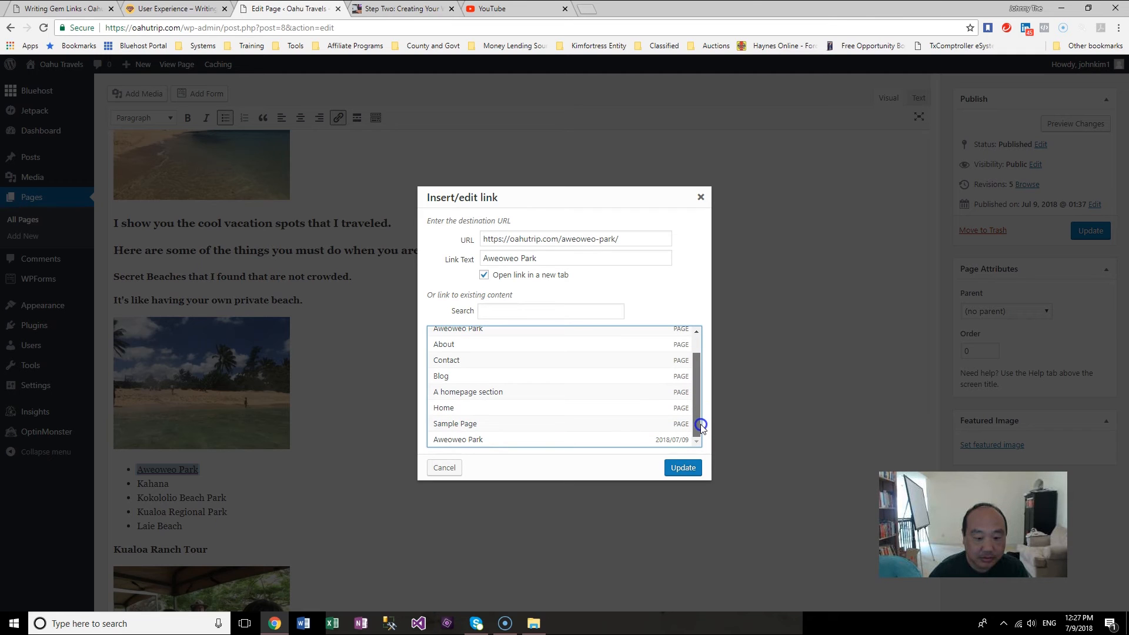
left_click(580, 439)
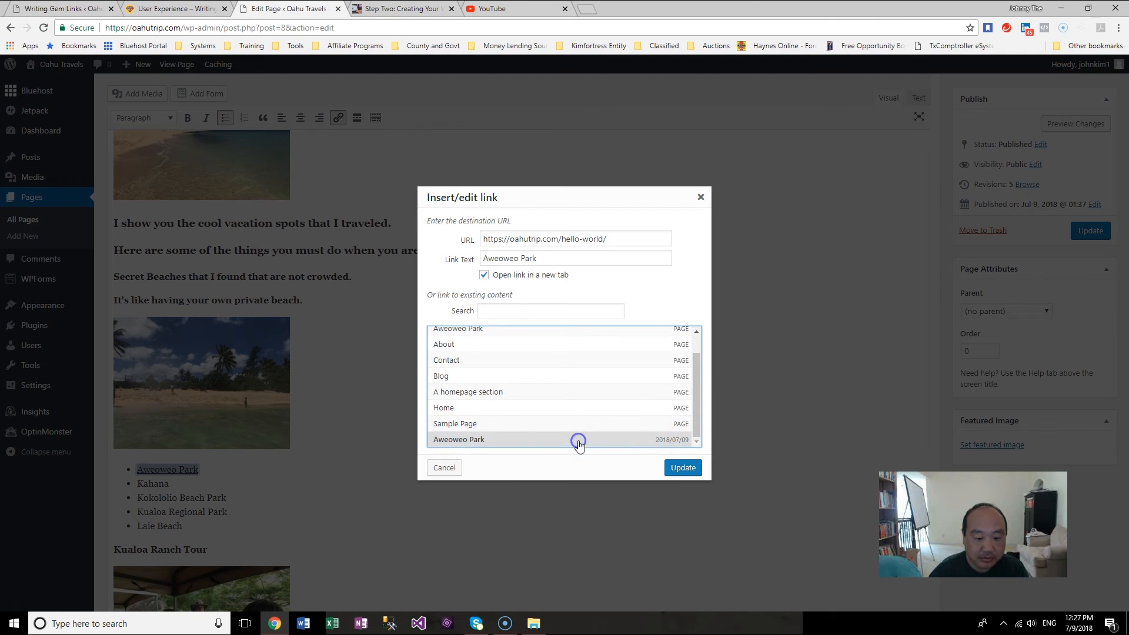
left_click(681, 468)
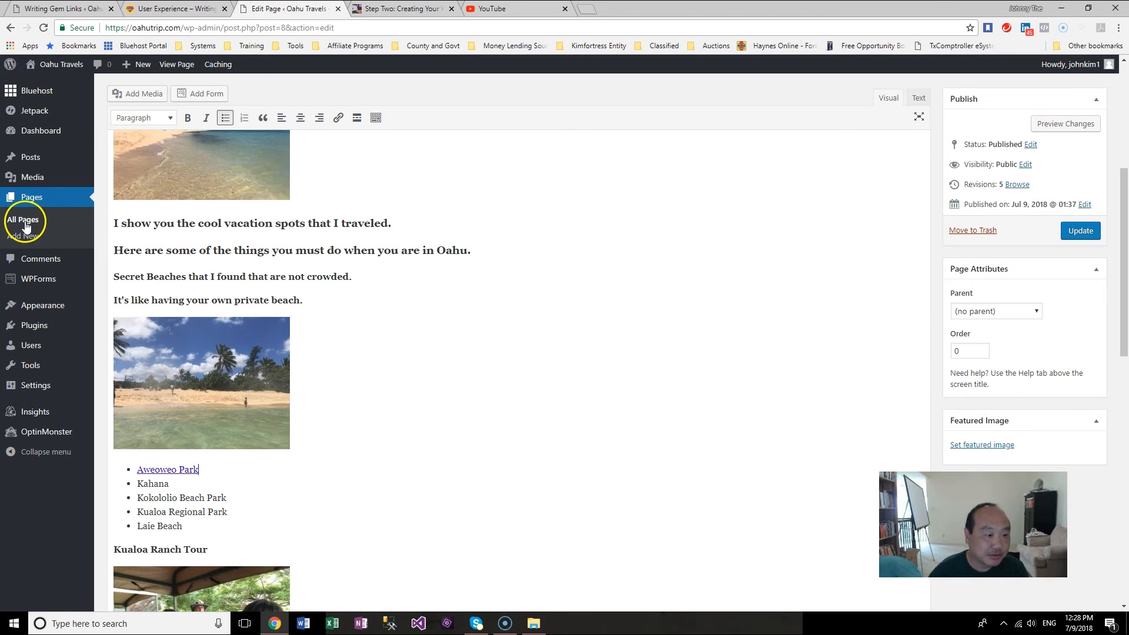
Step: Save the updated Home page
mouse_move(1122, 347)
left_mouse_down()
mouse_move(1123, 232)
mouse_move(1123, 360)
left_mouse_up()
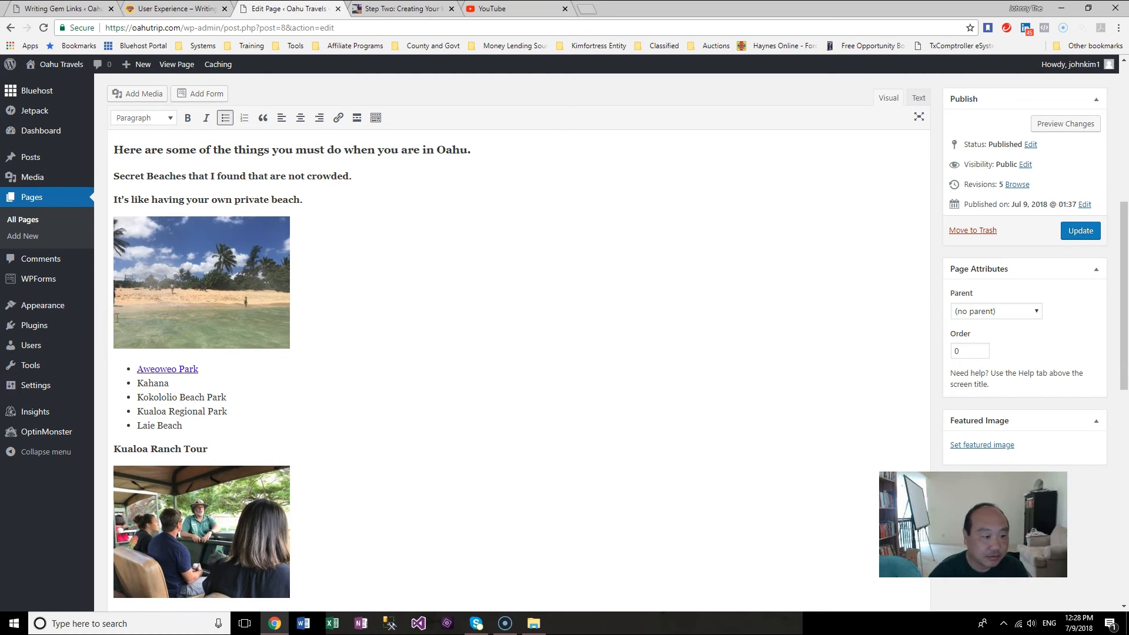
mouse_move(51, 311)
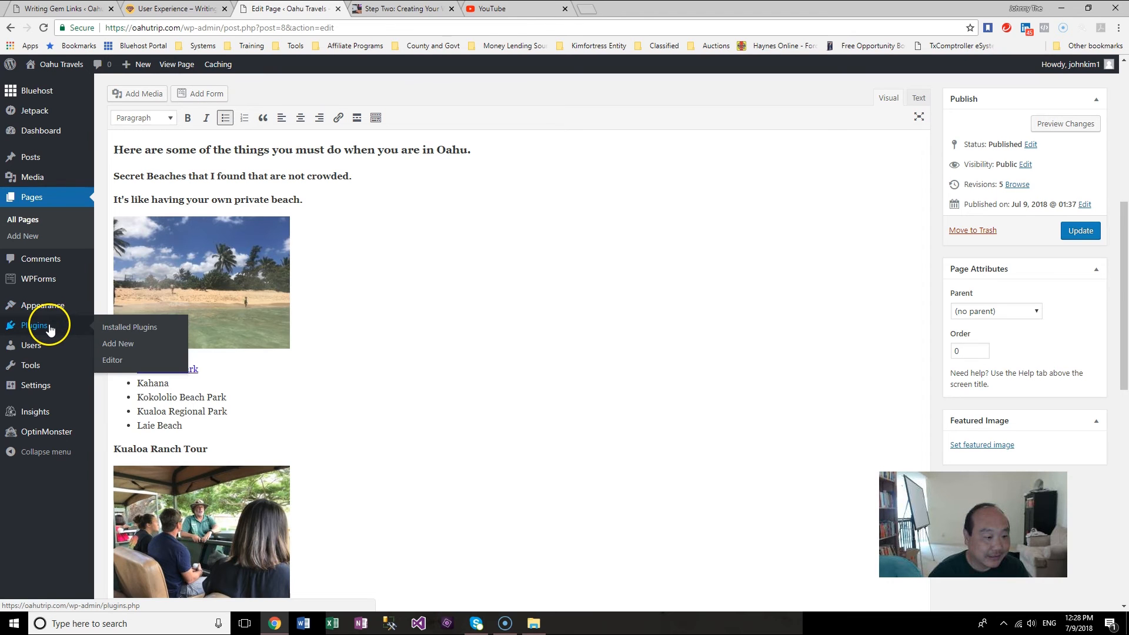
left_click(33, 229)
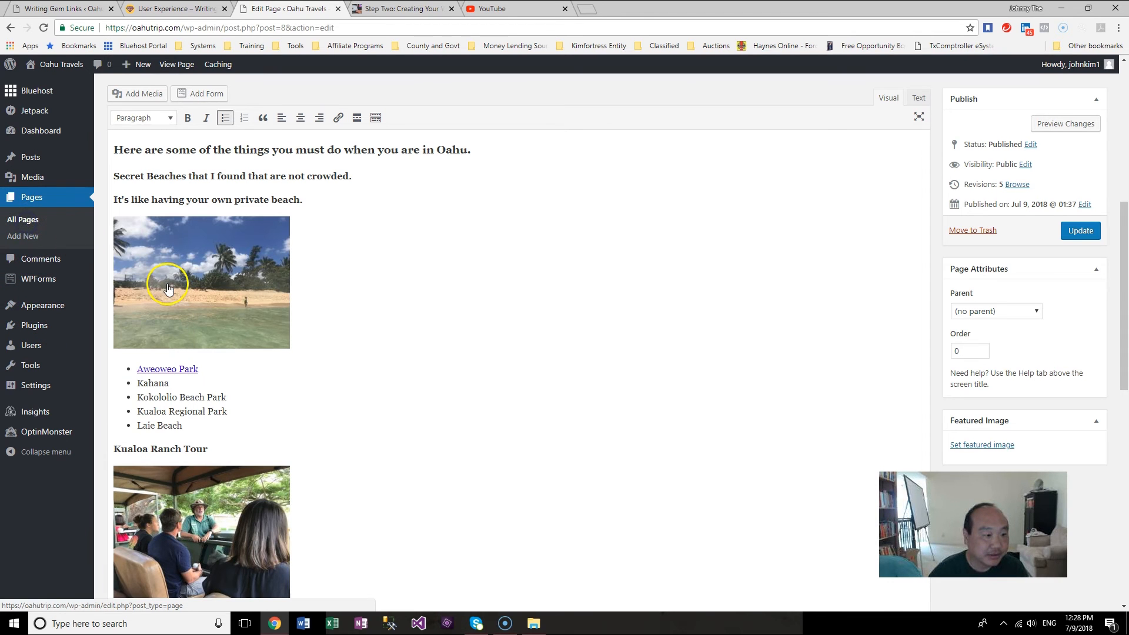
left_click(666, 93)
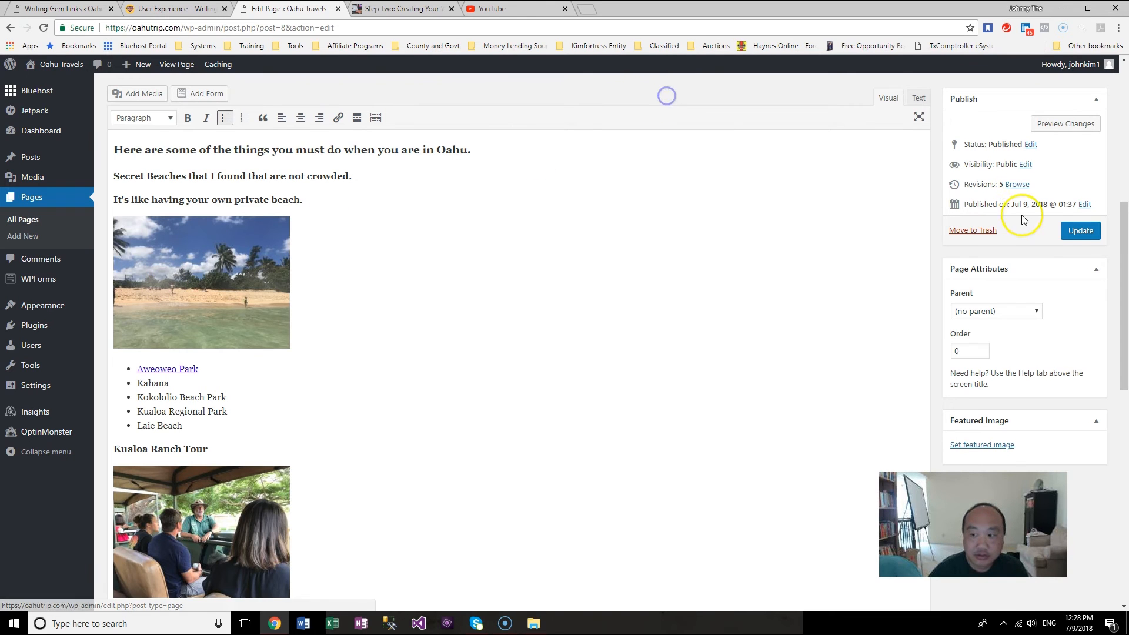
left_click(1080, 231)
Step: Move the Aweoweo Park page to the trash from the pages list
left_click(50, 222)
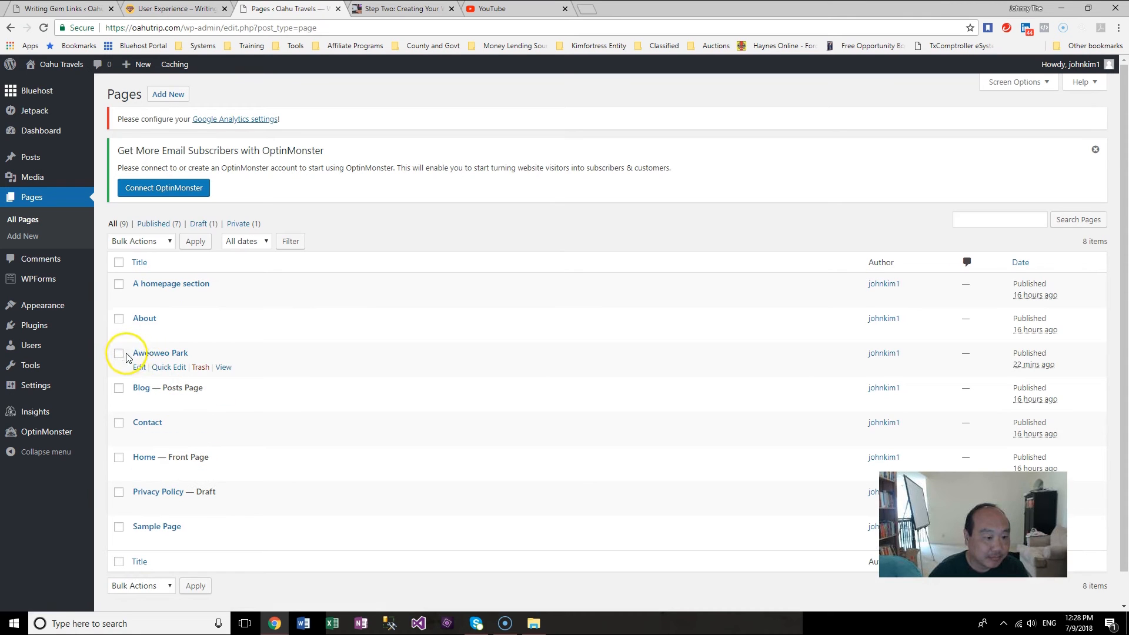
left_click(201, 368)
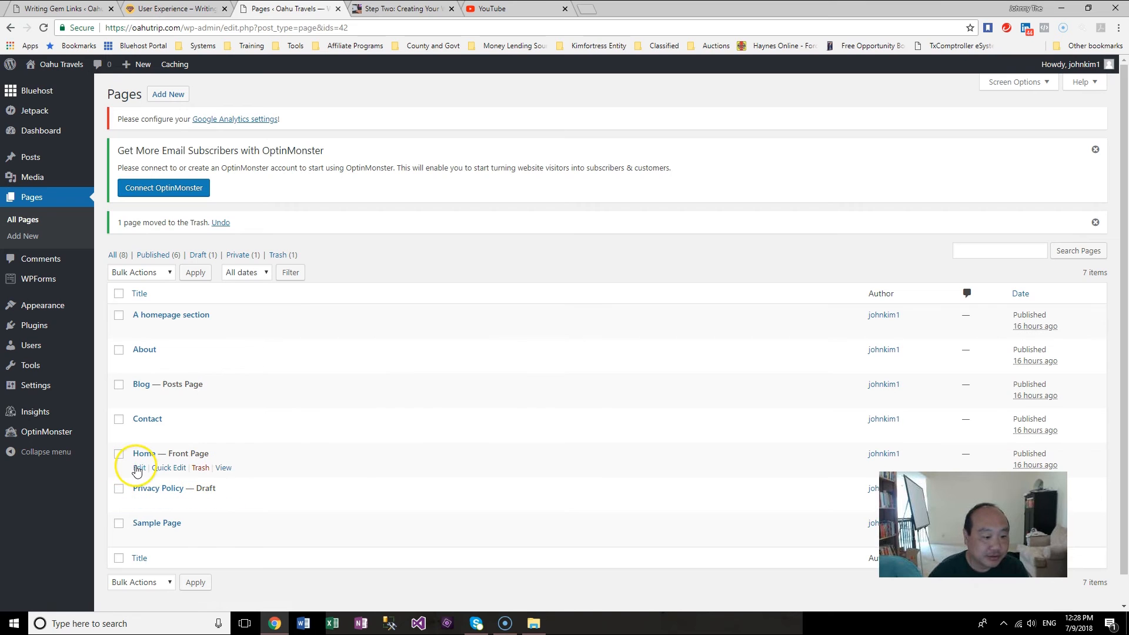
Step: View the live Home page and follow the Aweoweo Park list link
left_click(223, 468)
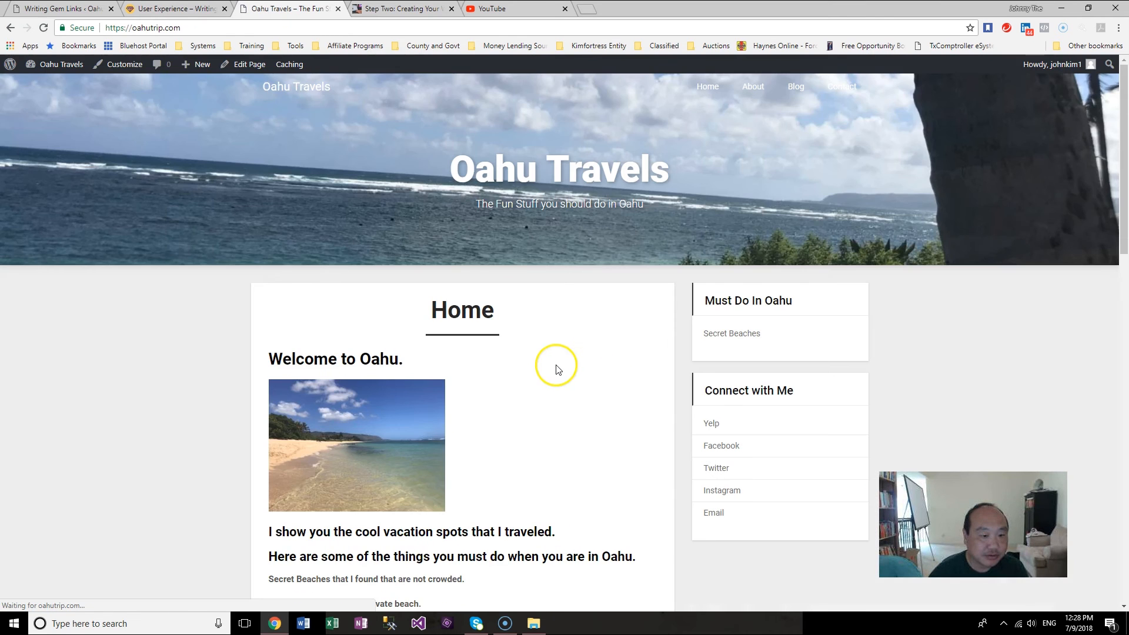
scroll(925, 385, "down", 3)
scroll(925, 385, "down", 5)
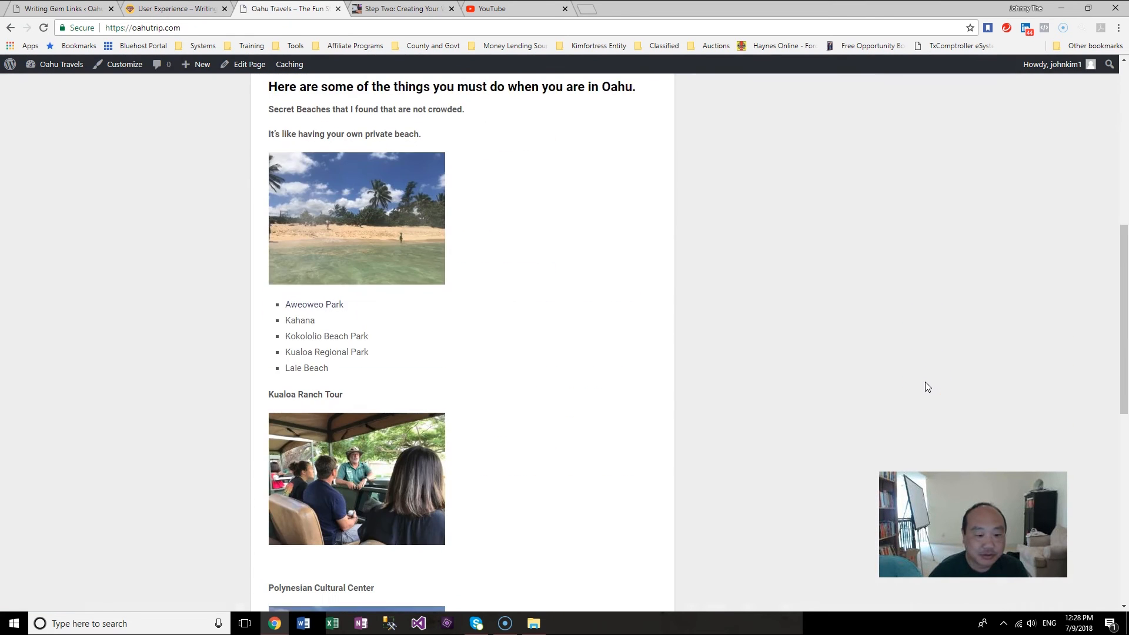
scroll(419, 305, "down", 1)
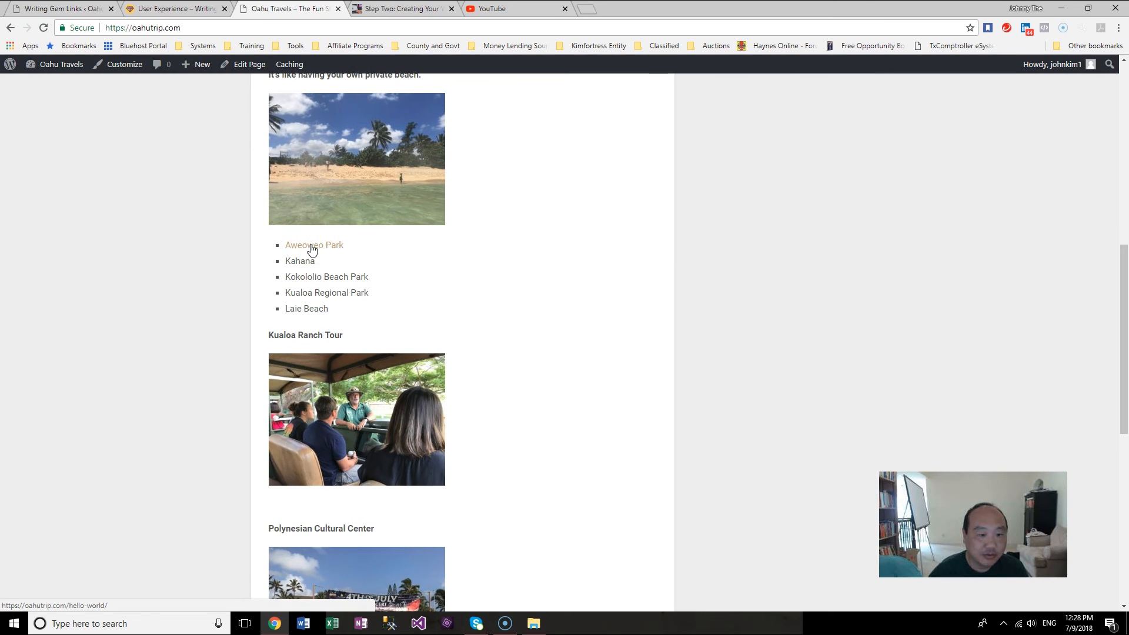
scroll(720, 336, "up", 4)
scroll(336, 302, "down", 1)
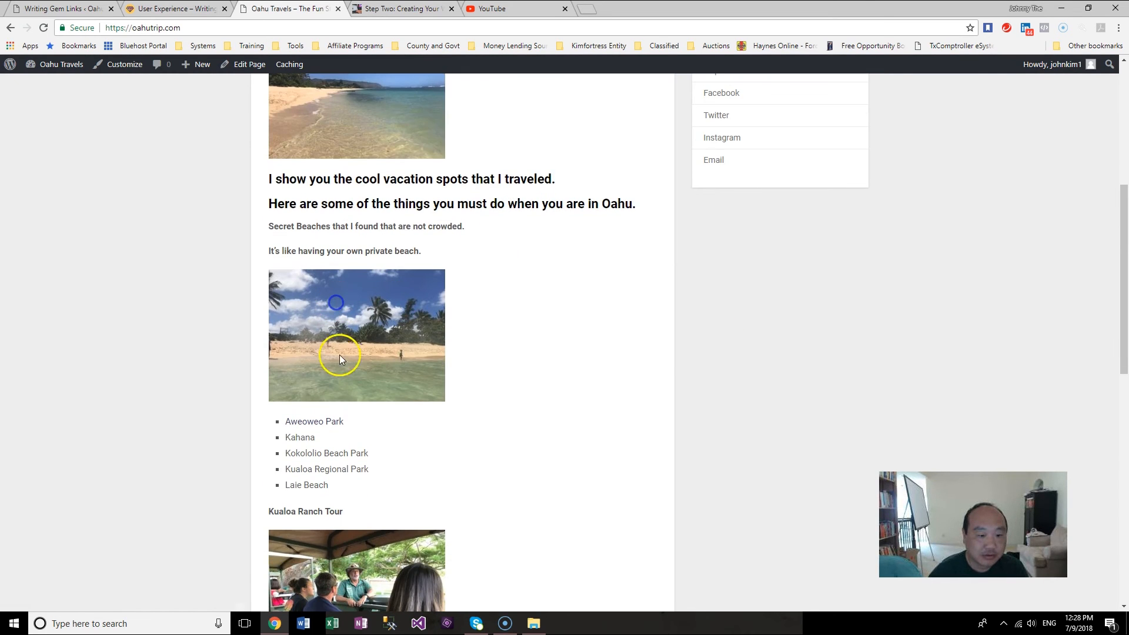
left_click(316, 422)
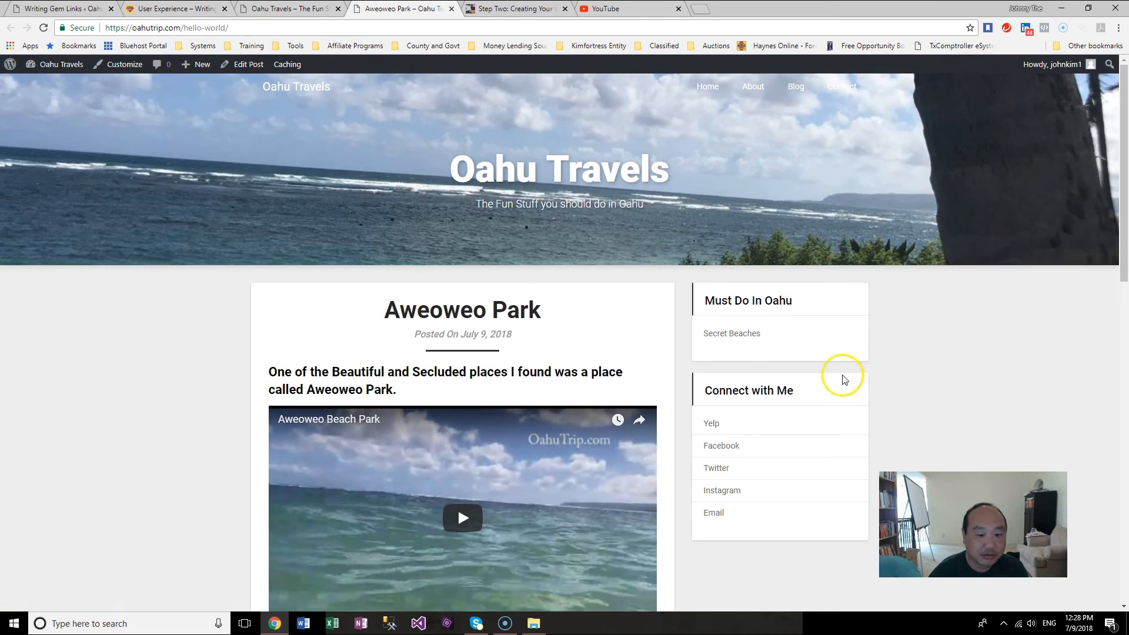
Step: Read through the Aweoweo Park post and open the Secret Beaches category from the sidebar
scroll(920, 407, "down", 4)
scroll(916, 403, "down", 9)
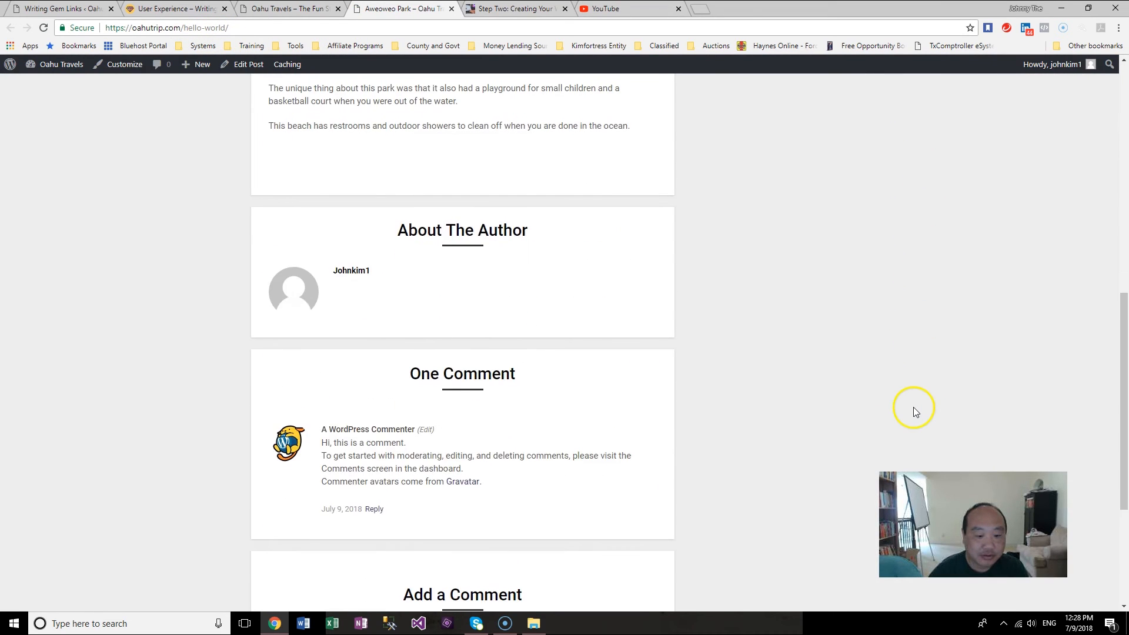
scroll(911, 408, "up", 13)
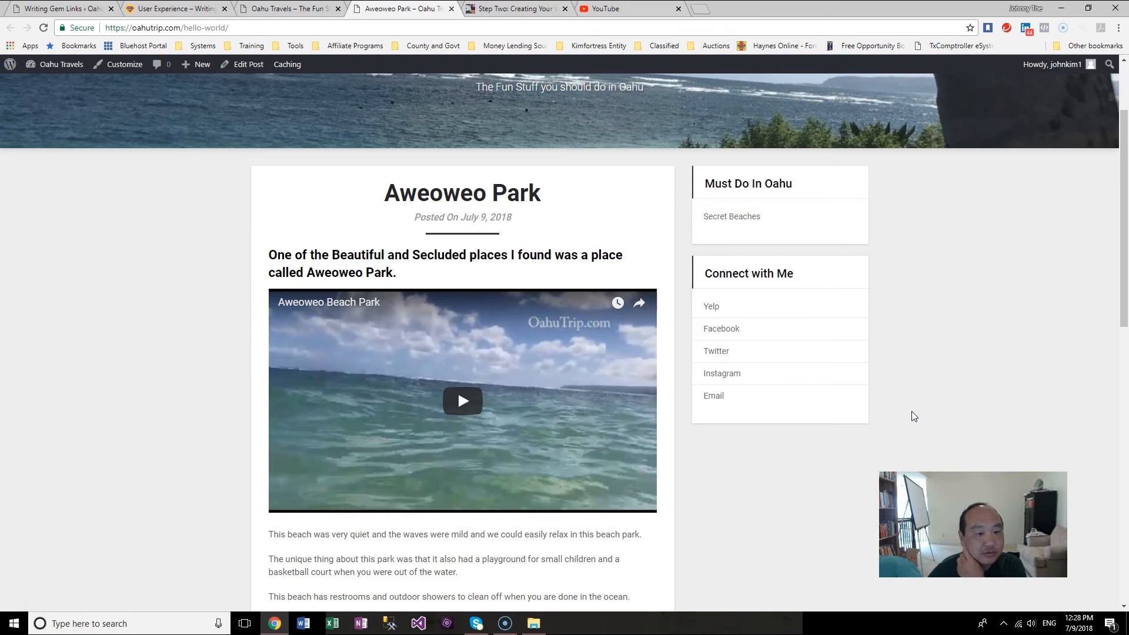
scroll(911, 411, "down", 2)
scroll(911, 417, "down", 1)
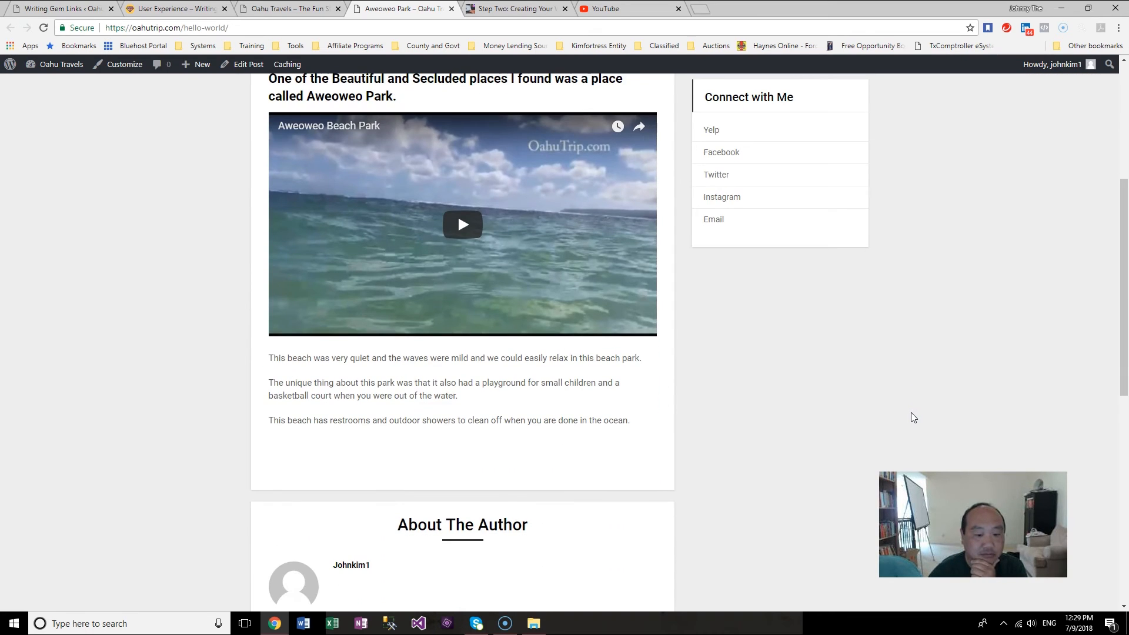
scroll(913, 416, "up", 4)
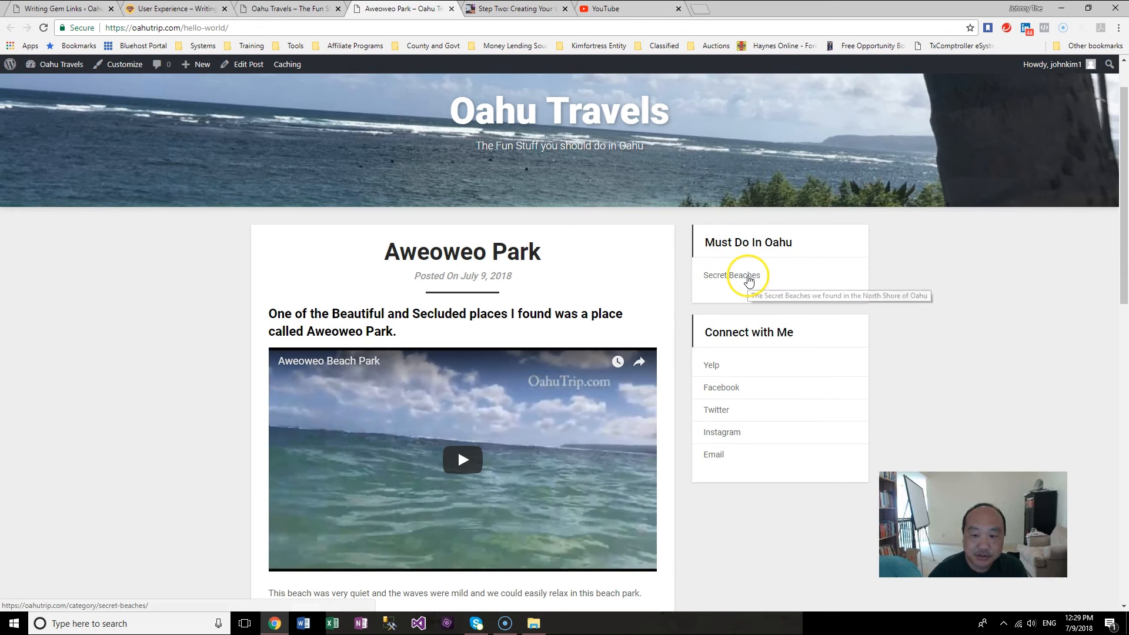
left_click(745, 276)
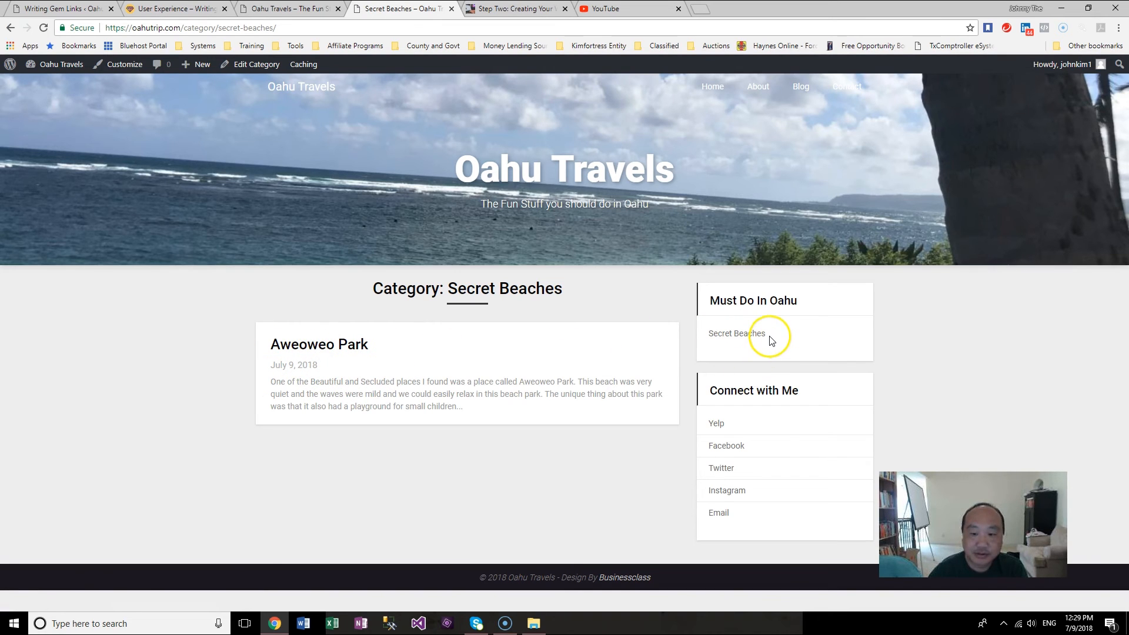
left_click(748, 337)
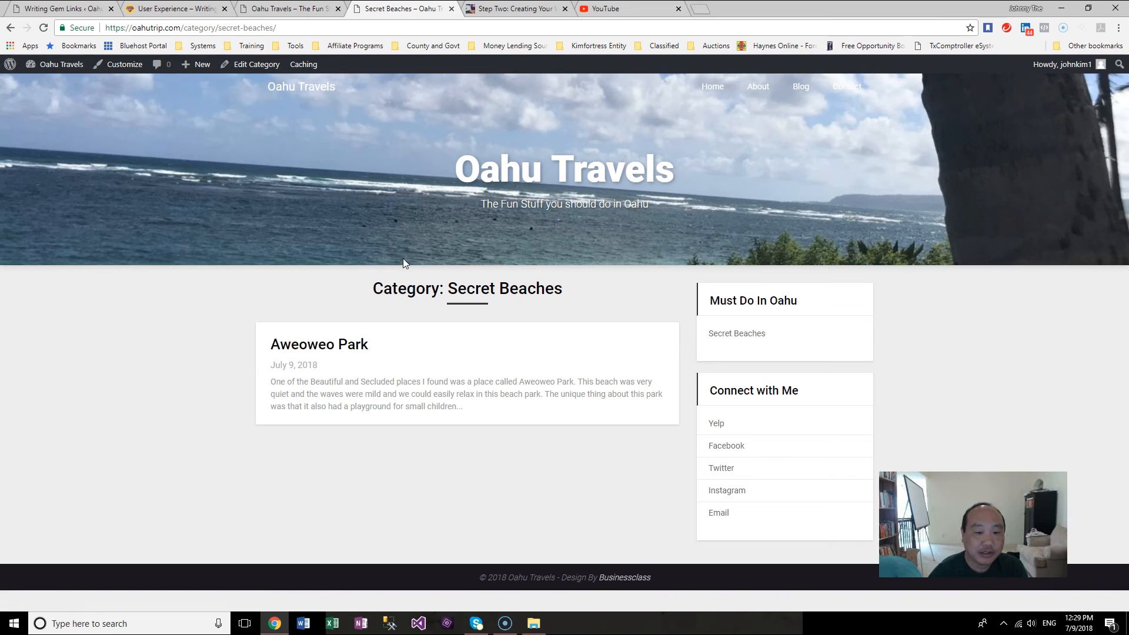
Step: Open the Home page in the editor and review the attraction list and sections below it
left_click(61, 64)
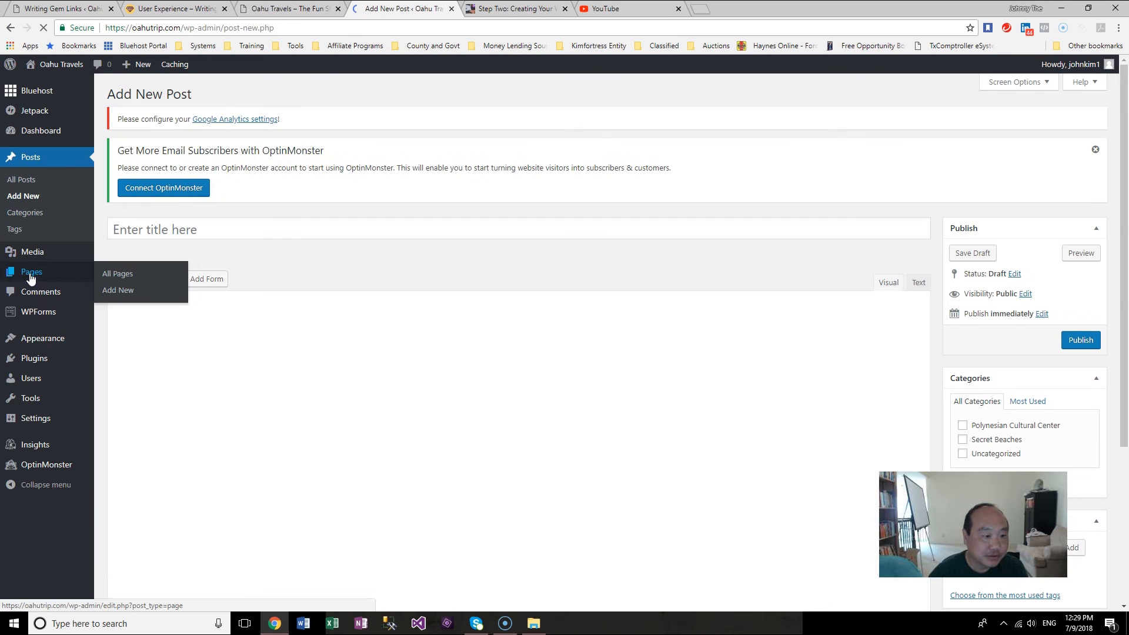
left_click(31, 274)
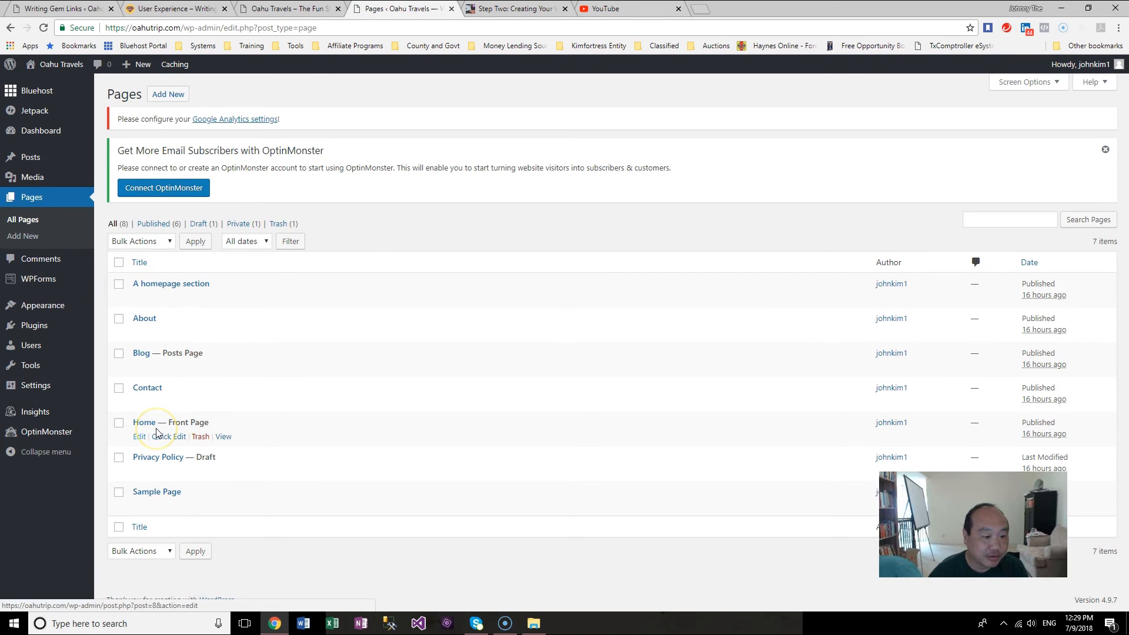
left_click(141, 436)
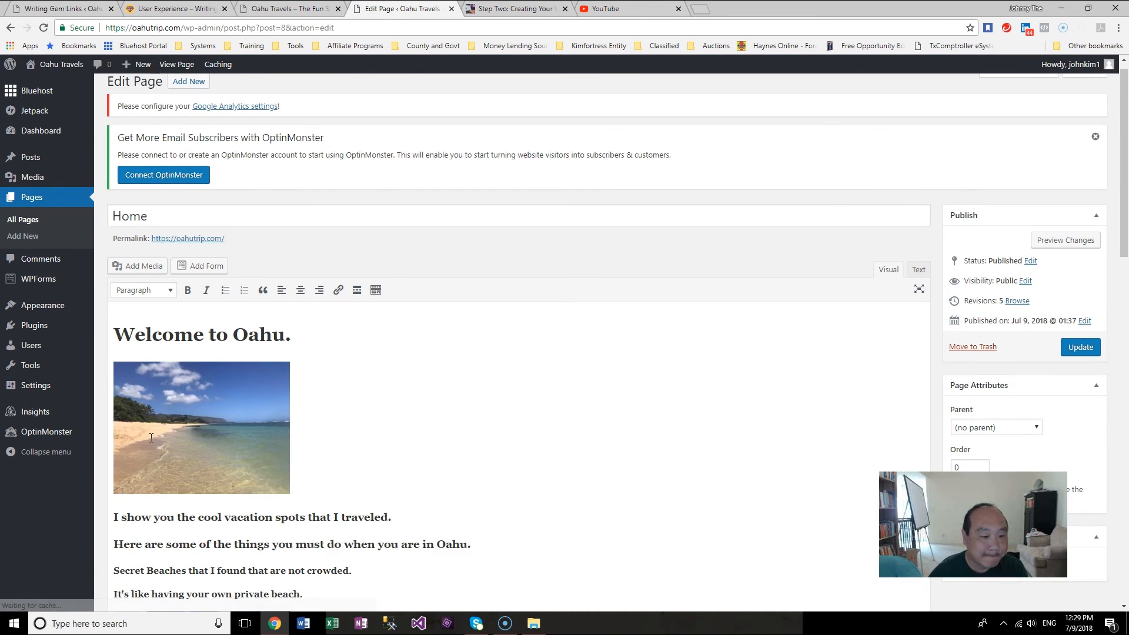
scroll(460, 434, "down", 5)
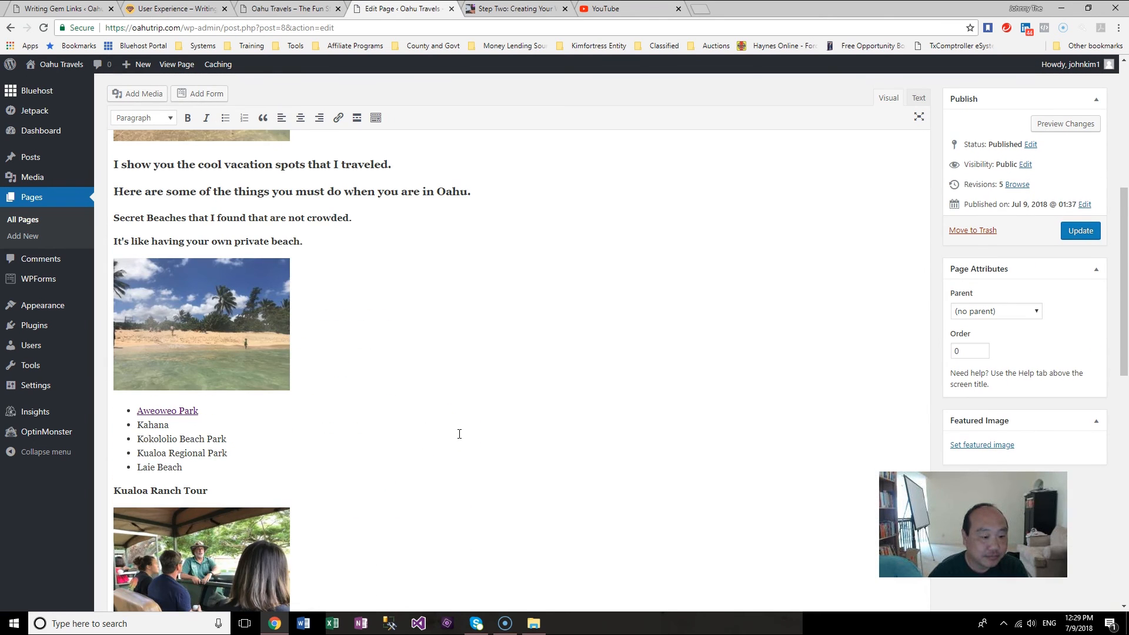
scroll(459, 434, "down", 5)
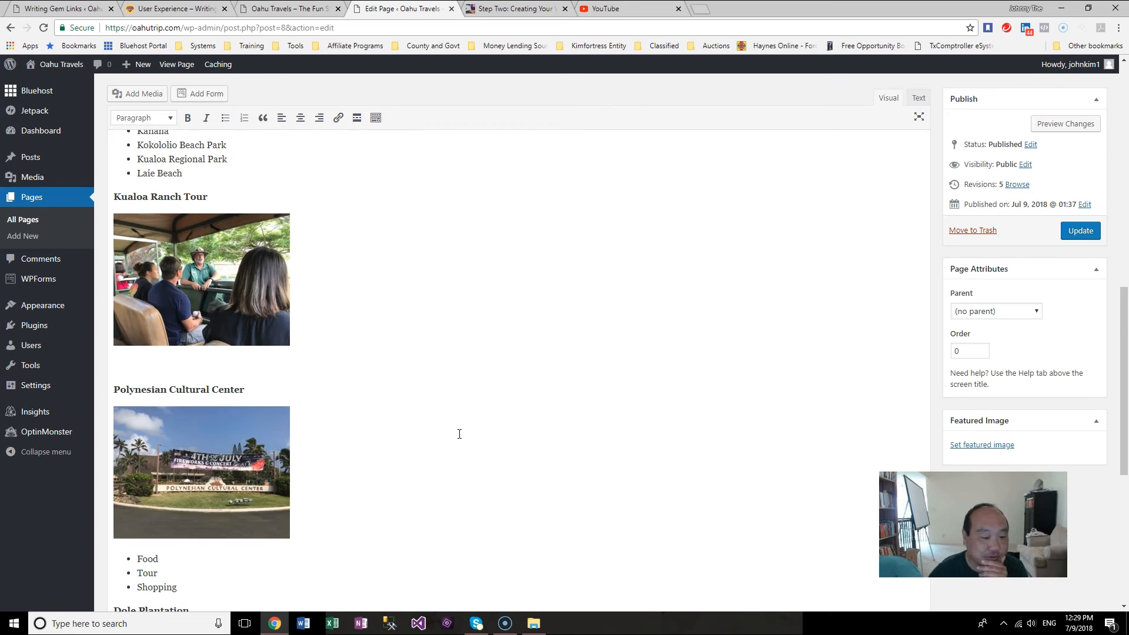
scroll(154, 240, "up", 2)
left_click(162, 249)
left_click_drag(228, 266, 166, 283)
left_click(166, 283)
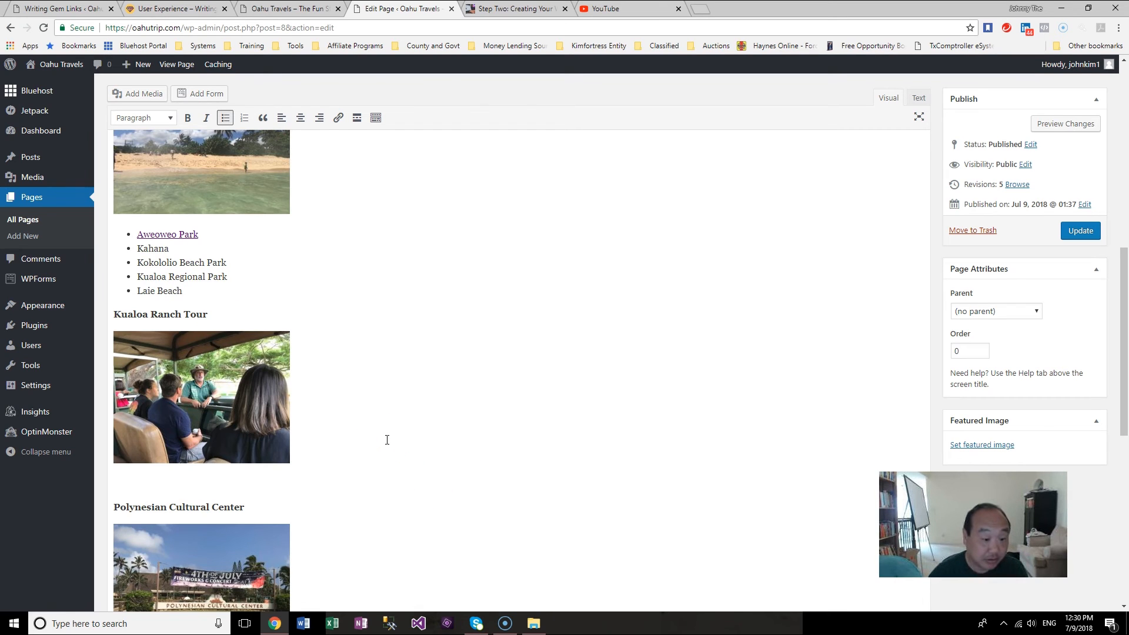
left_click_drag(1124, 394, 1119, 340)
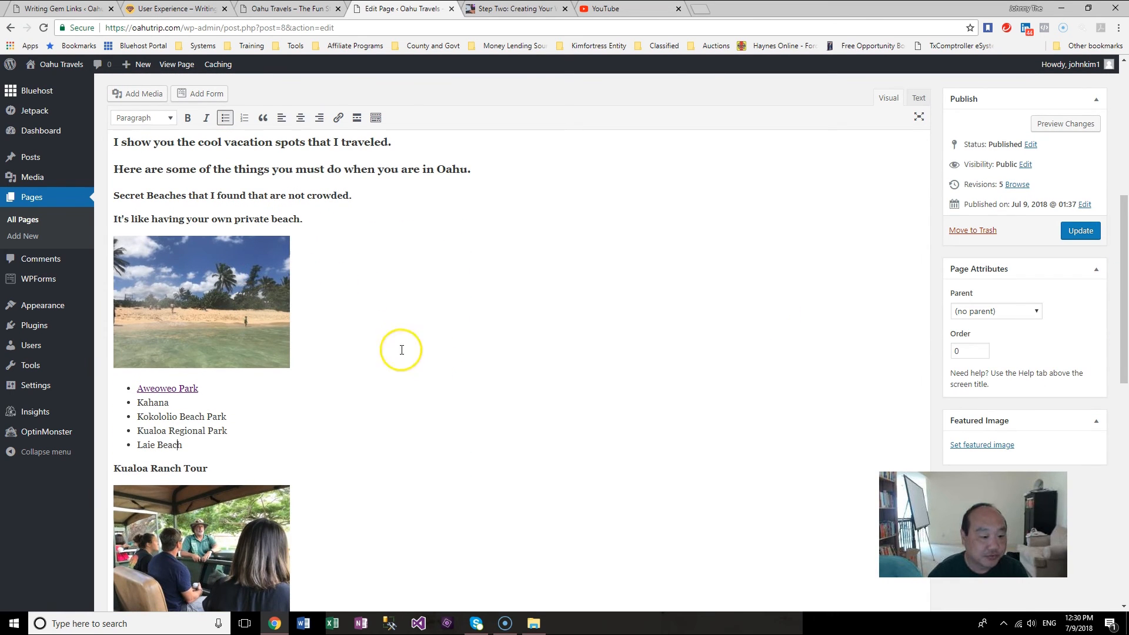
scroll(175, 260, "down", 5)
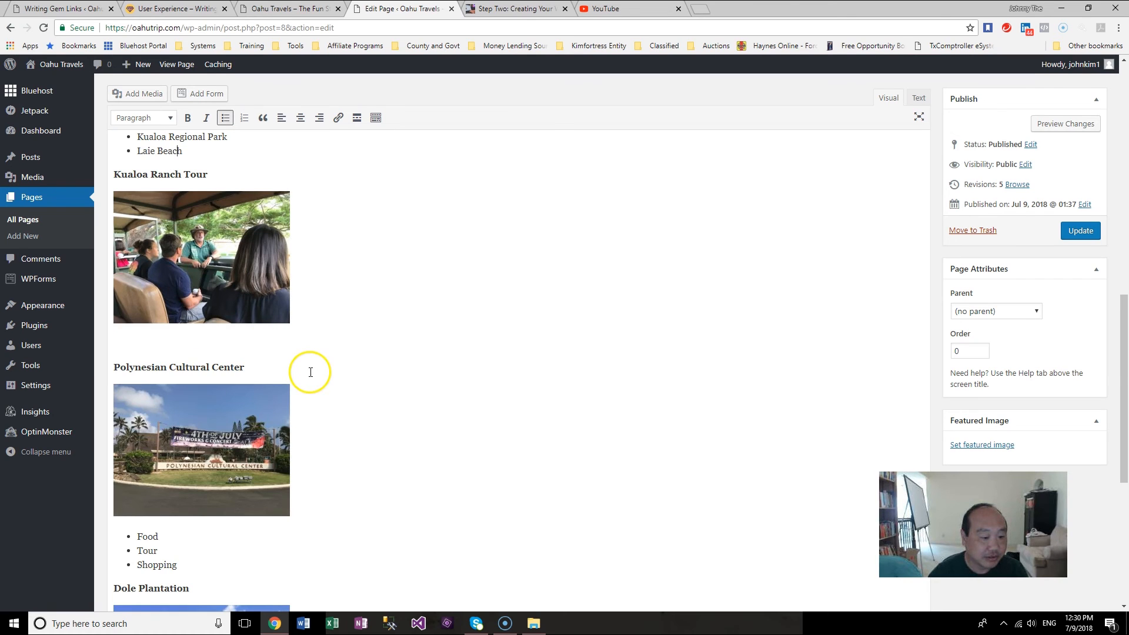
Step: Start a new post and title it Kualoa Ranch, copying the name from the Kualoa Ranch folder
left_click(30, 157)
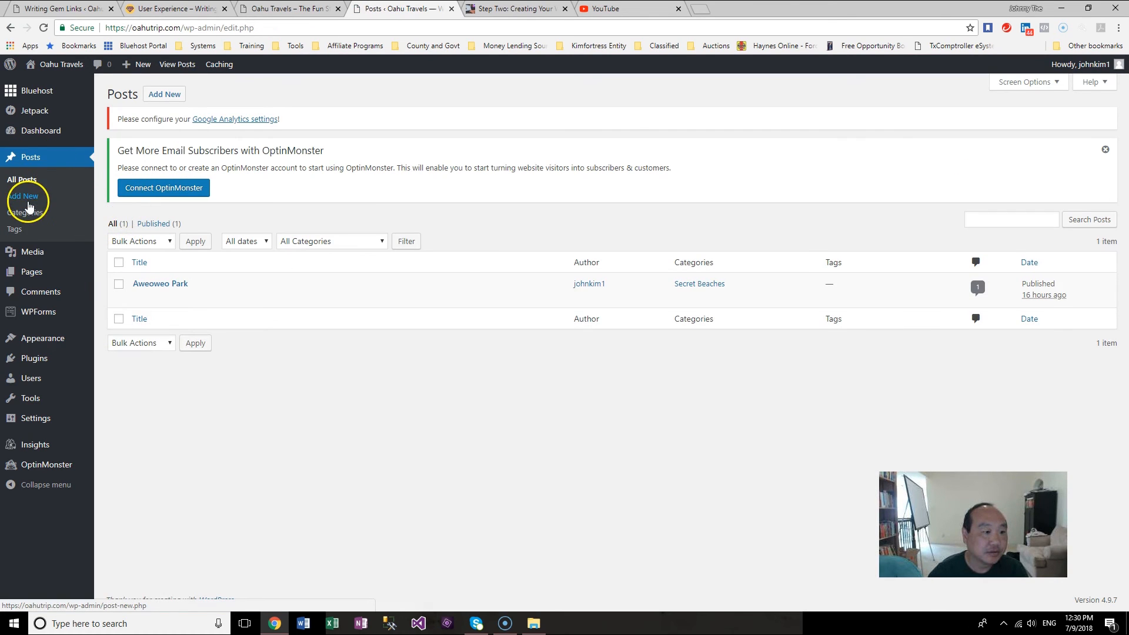
left_click(151, 96)
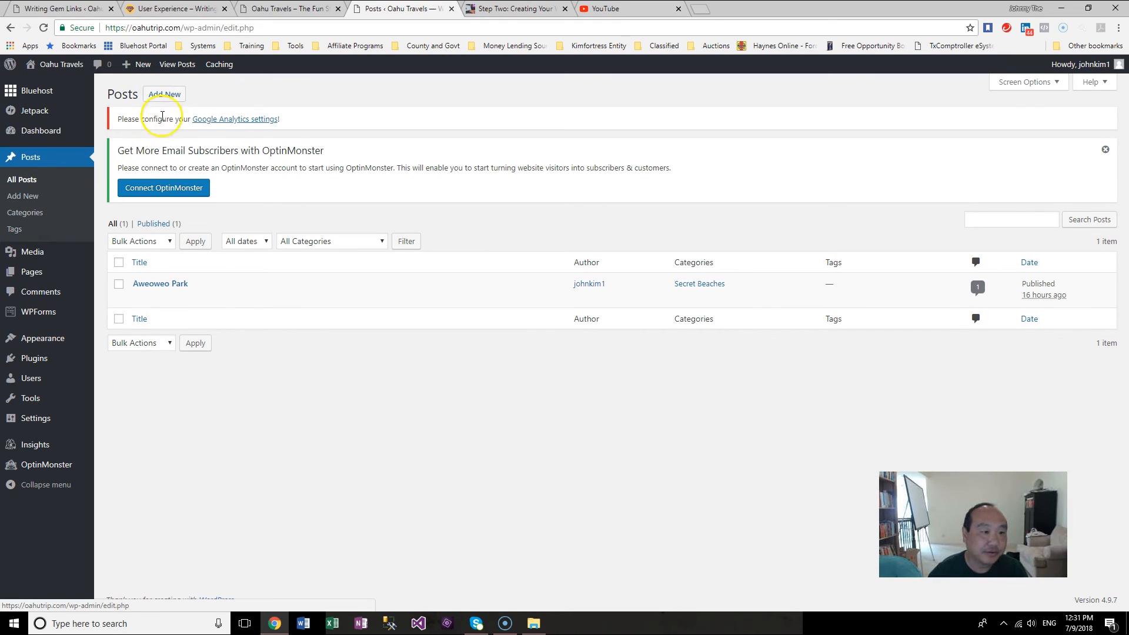
left_click(163, 94)
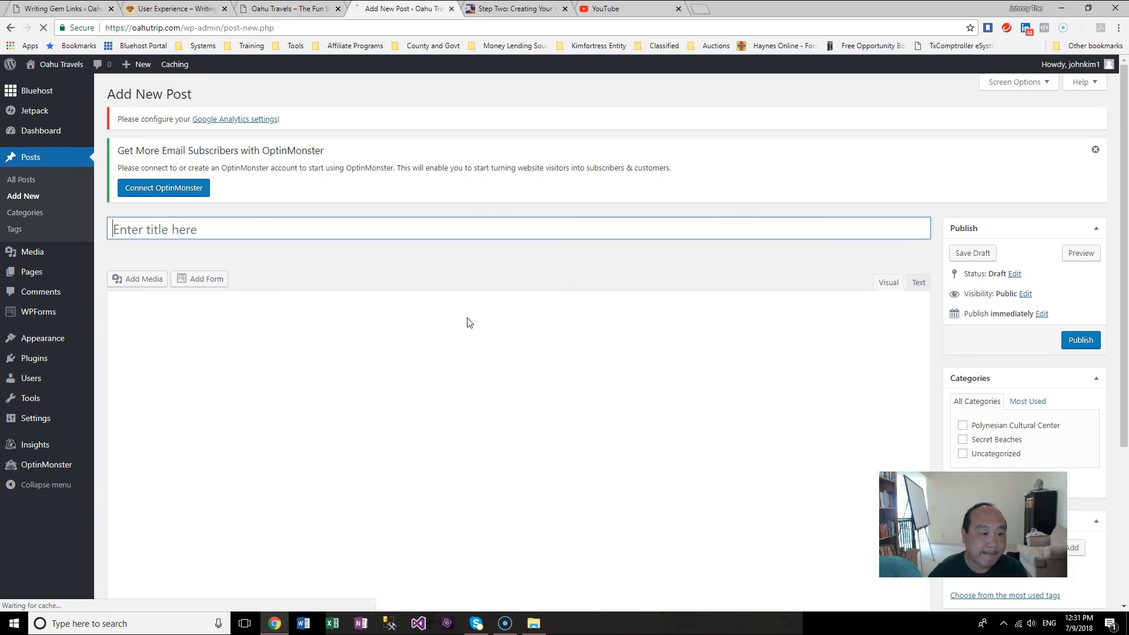
left_click(532, 624)
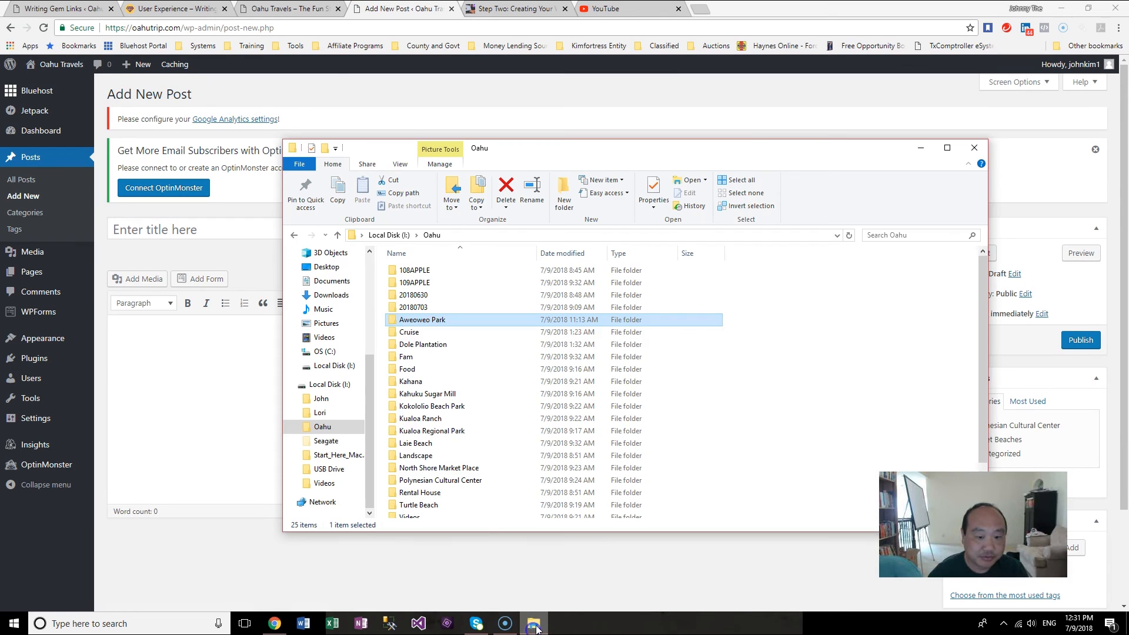
left_click(421, 419)
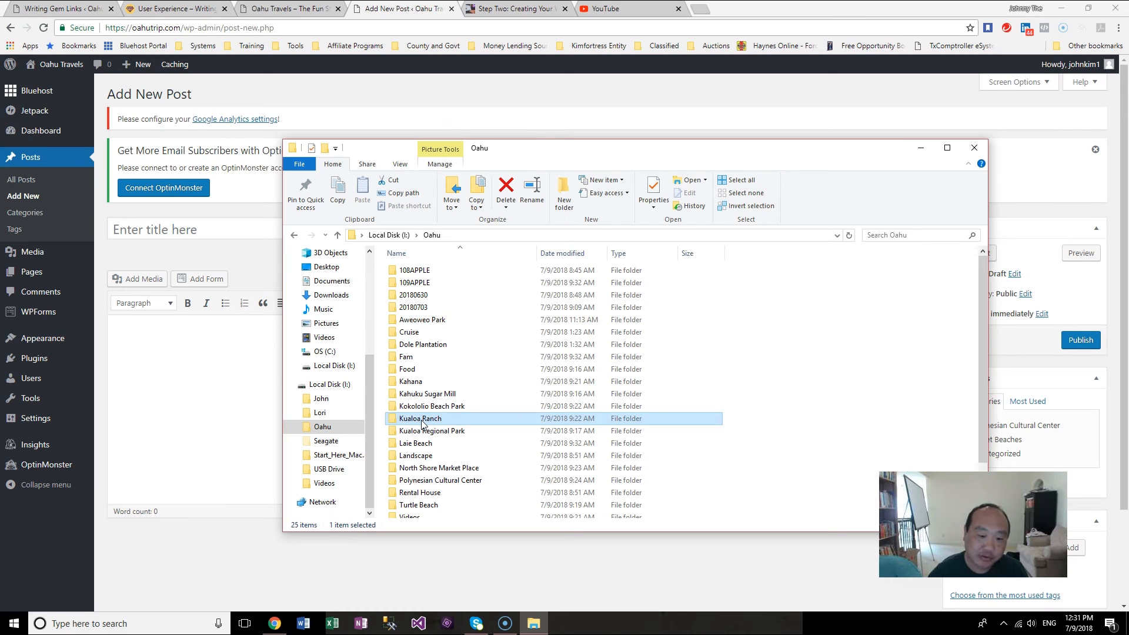
left_click(421, 419)
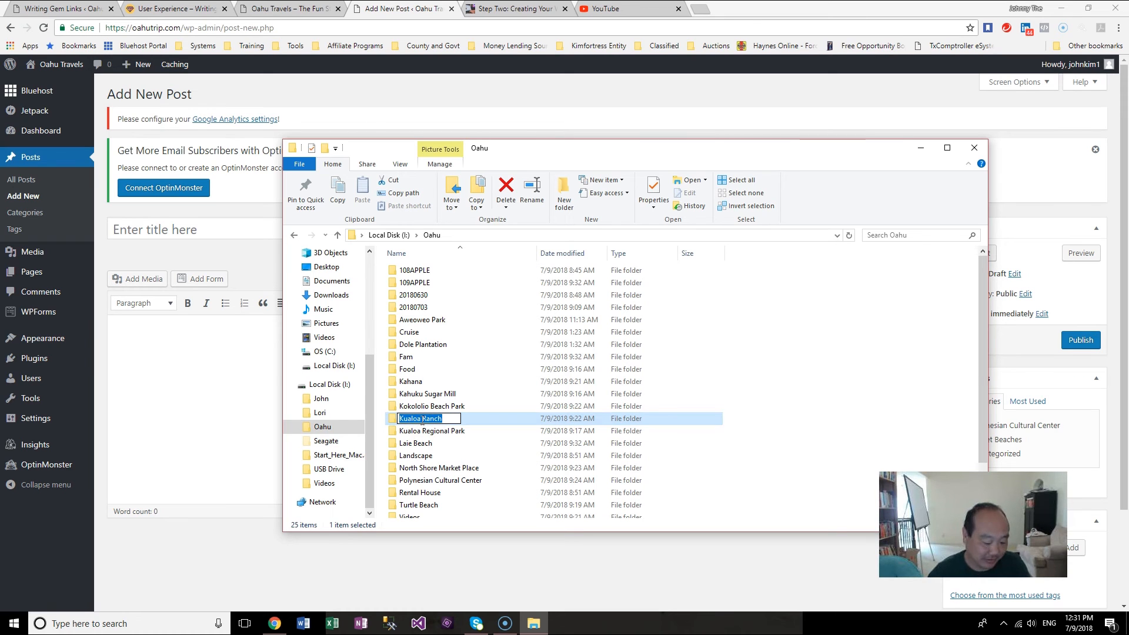
key("ctrl+c")
left_click(214, 229)
key("ctrl+v")
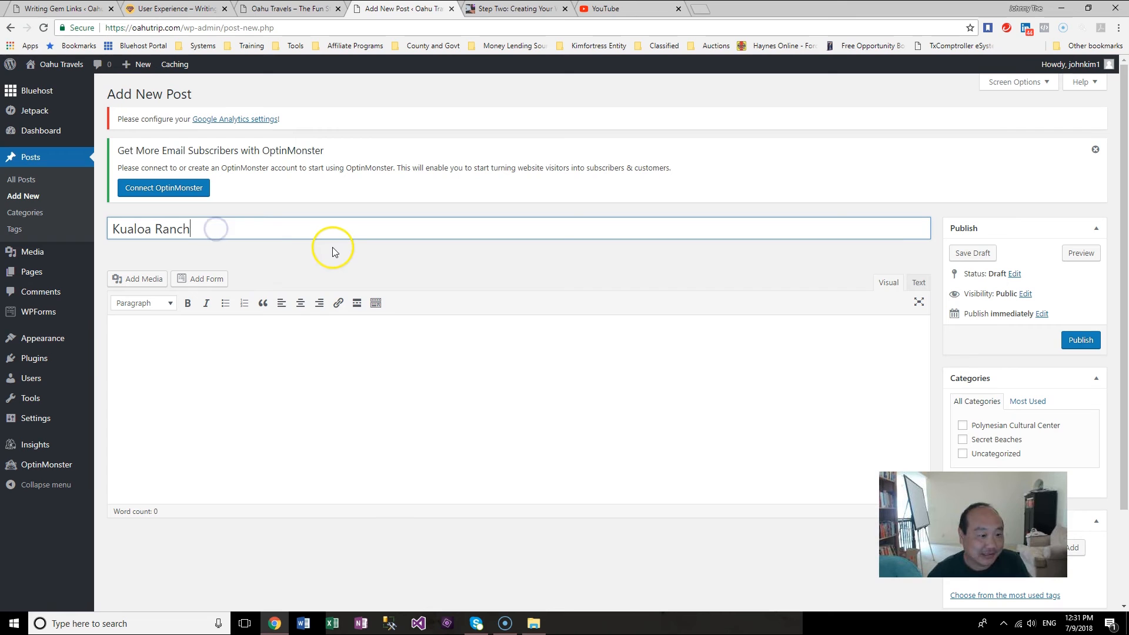
Step: Write the post body: "We had a cool Tour of the Ranch including where several movies were shot like Jurissic Park...add more."
left_click(358, 370)
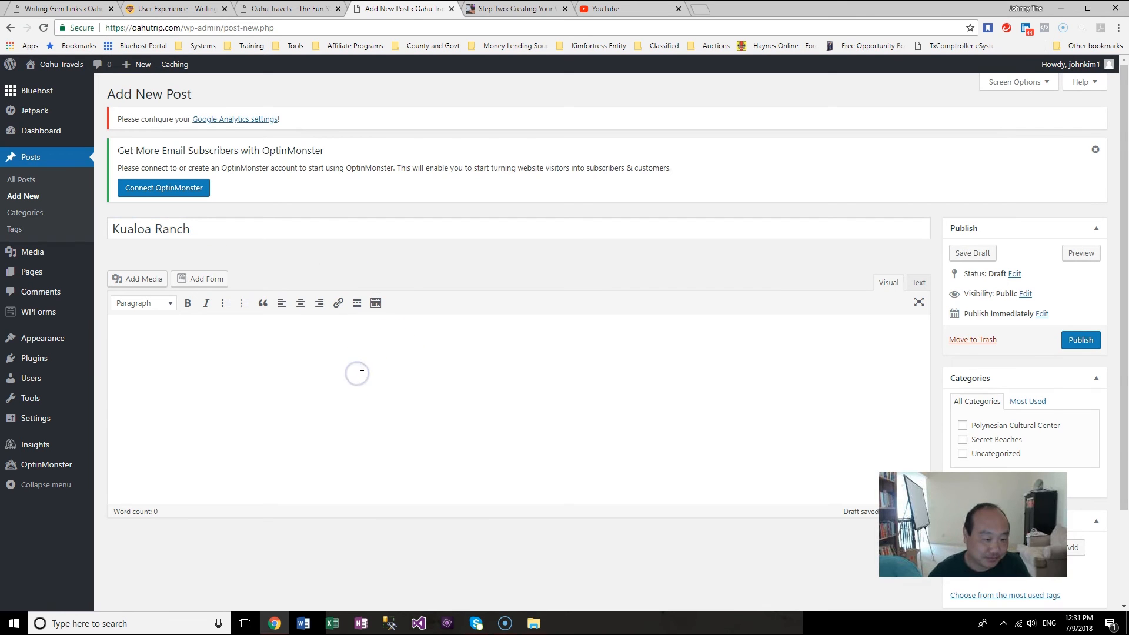
left_click(295, 223)
left_click(317, 369)
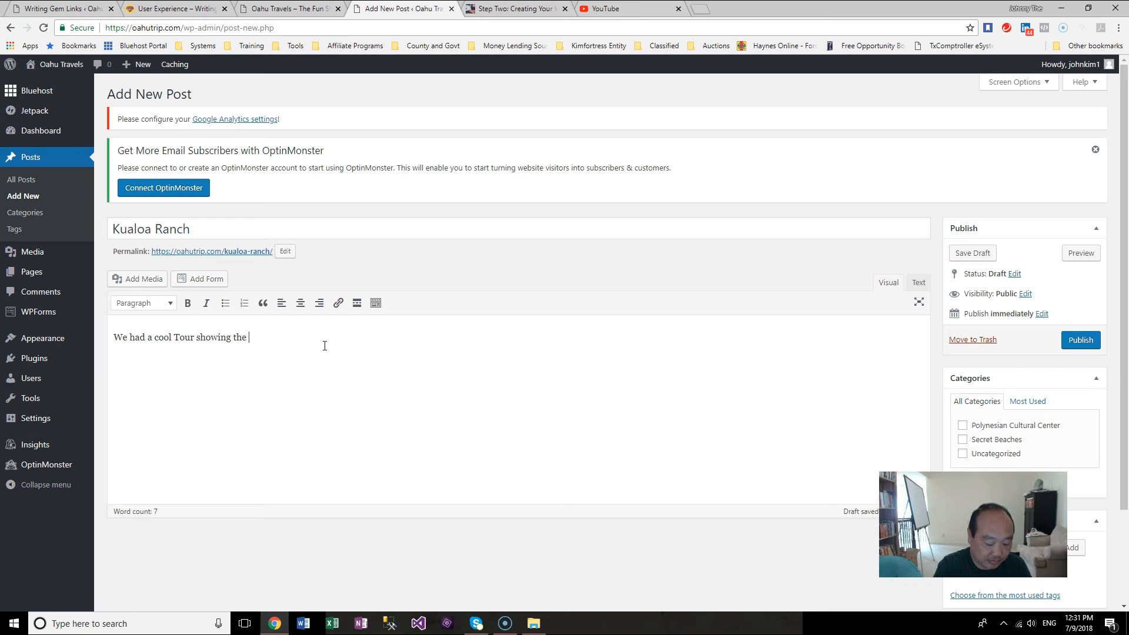
type("Sites")
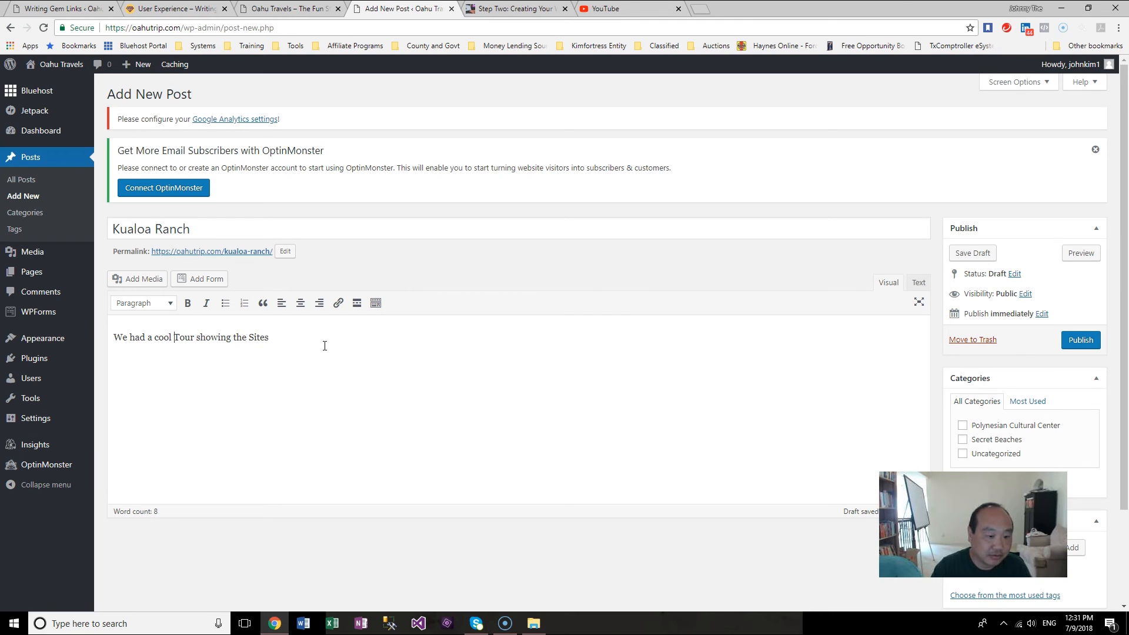
type("of the ")
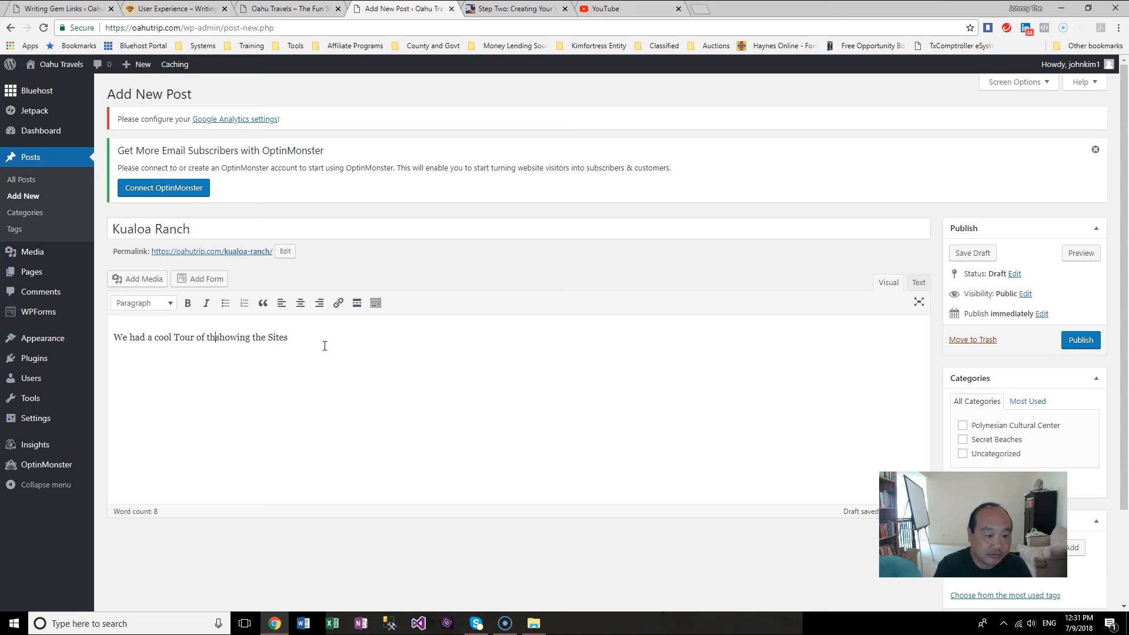
type("lands")
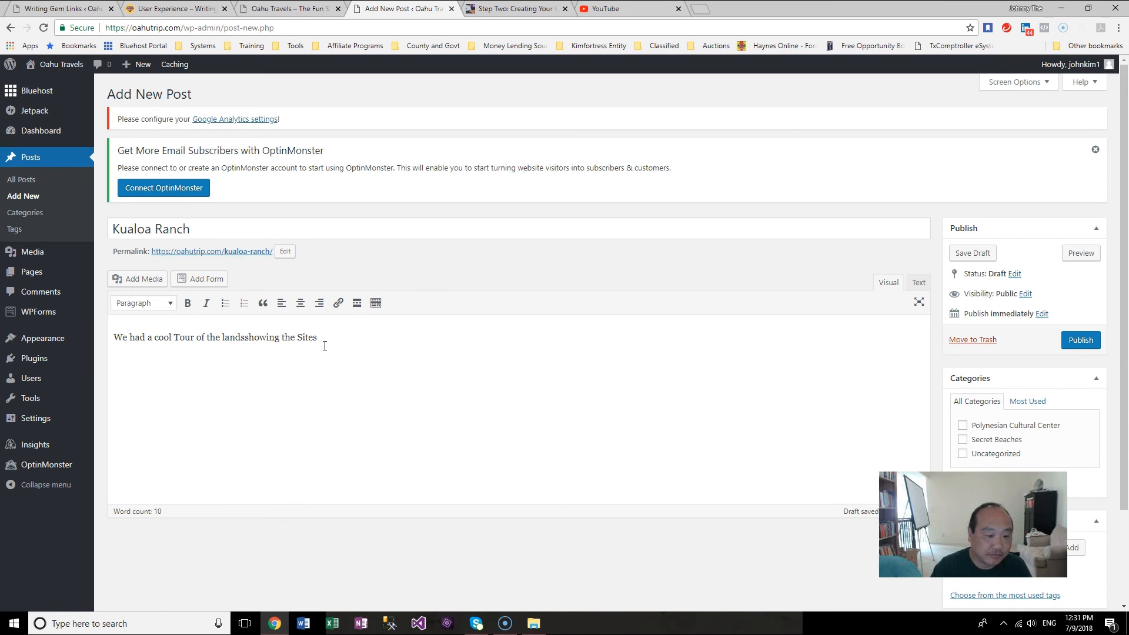
type("Ranch including ")
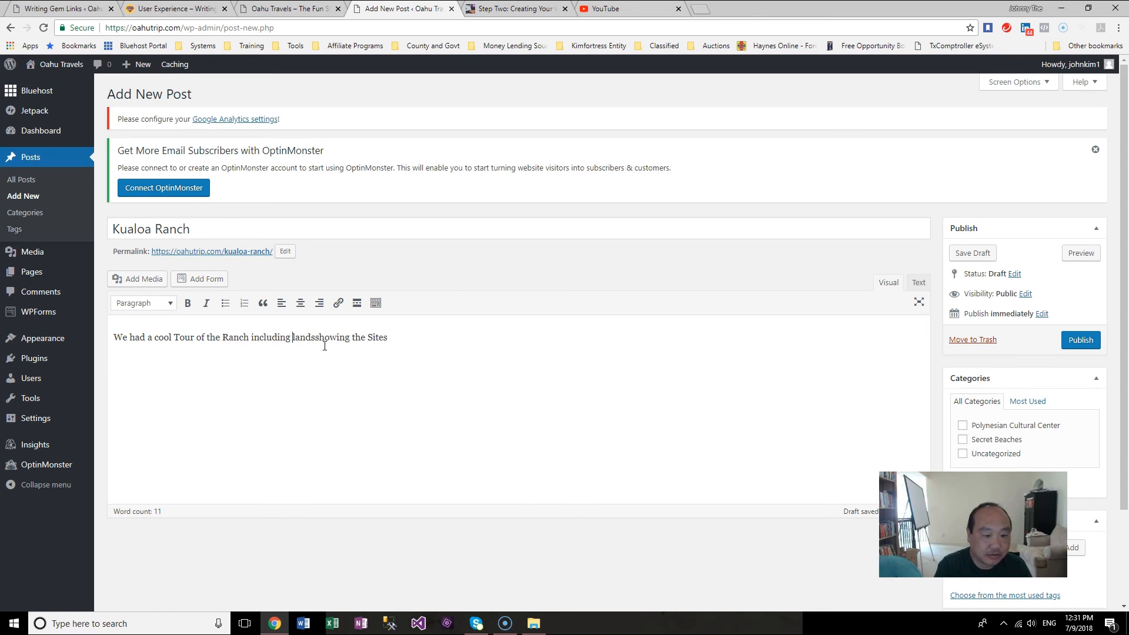
type("where ")
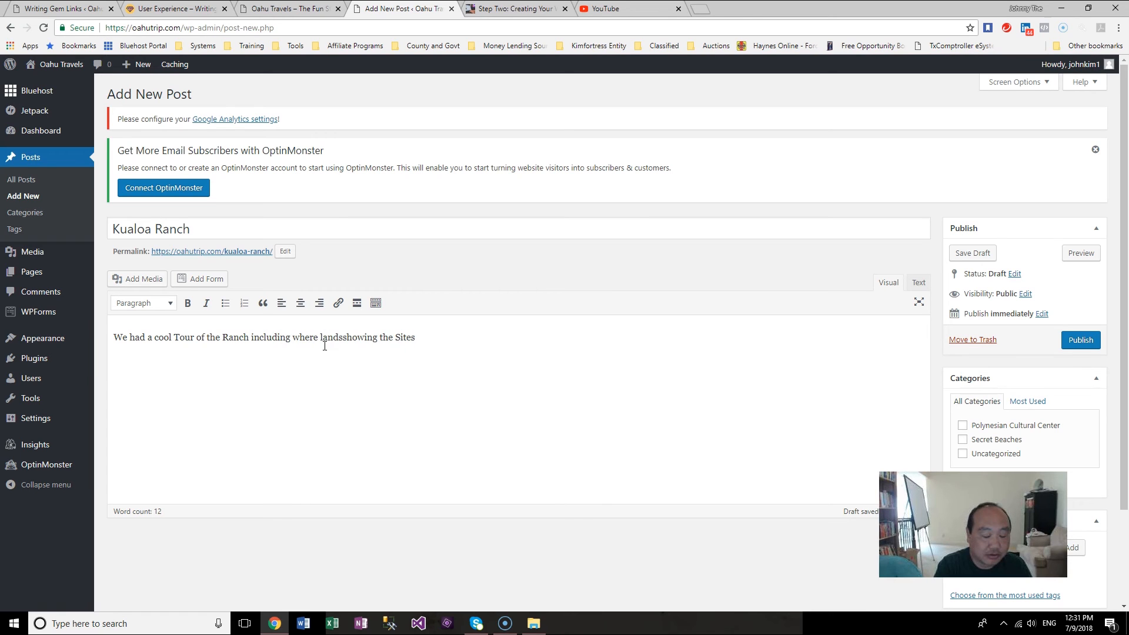
type("several movies were s")
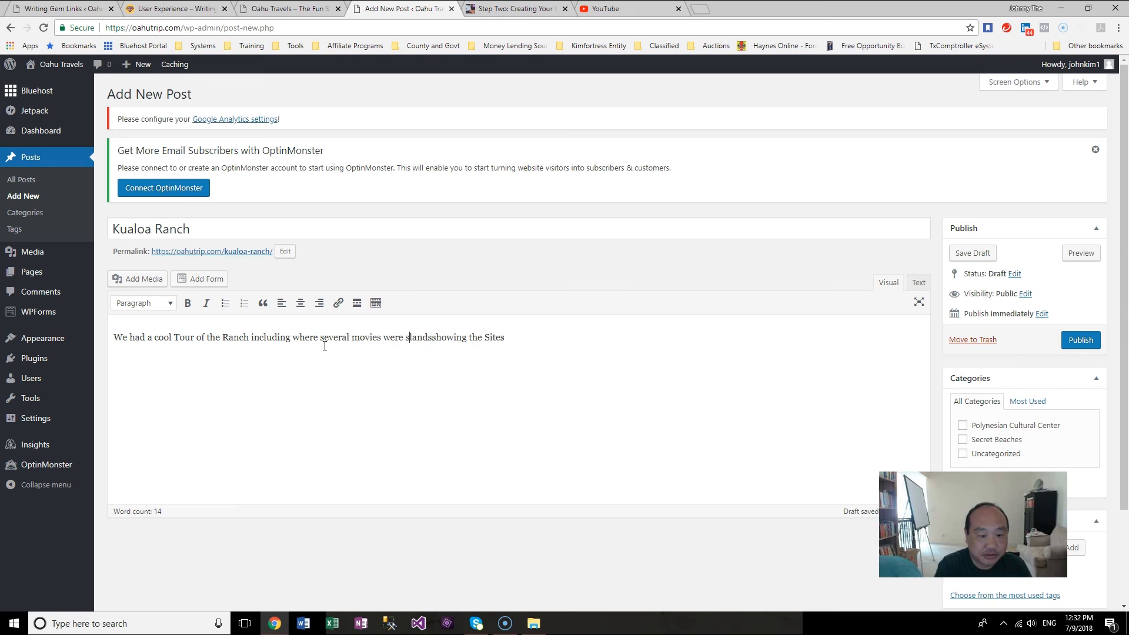
type("hot like")
key("shift+End")
key("Delete")
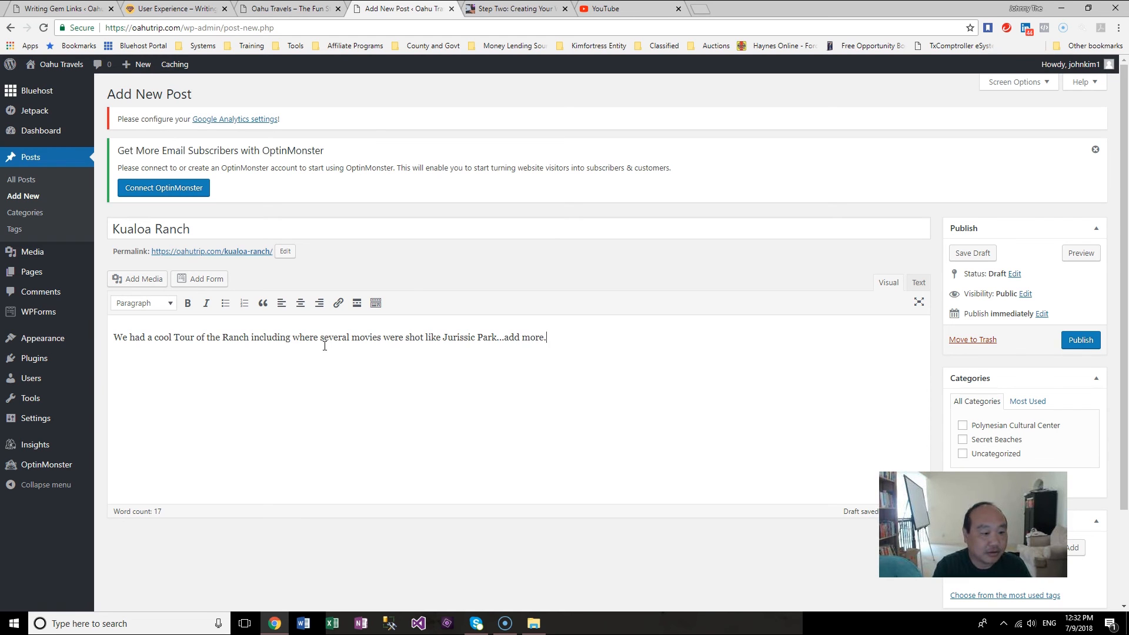
key("Return")
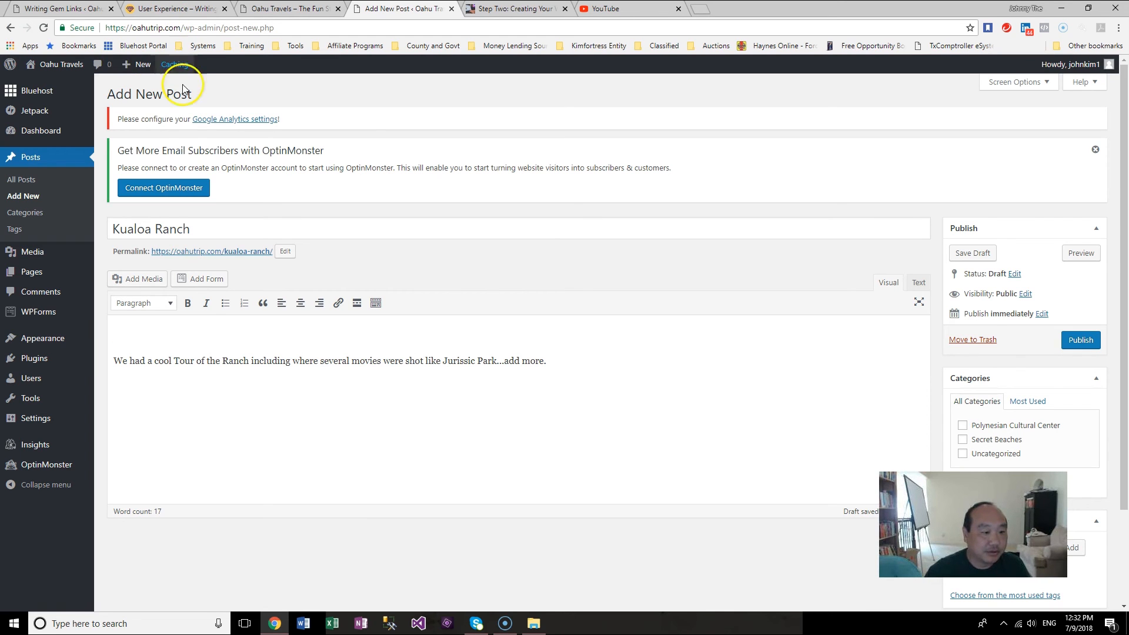
Step: Open Add Media and upload the mountain photo IMG_9006 from the Kualoa Ranch folder
left_click(154, 280)
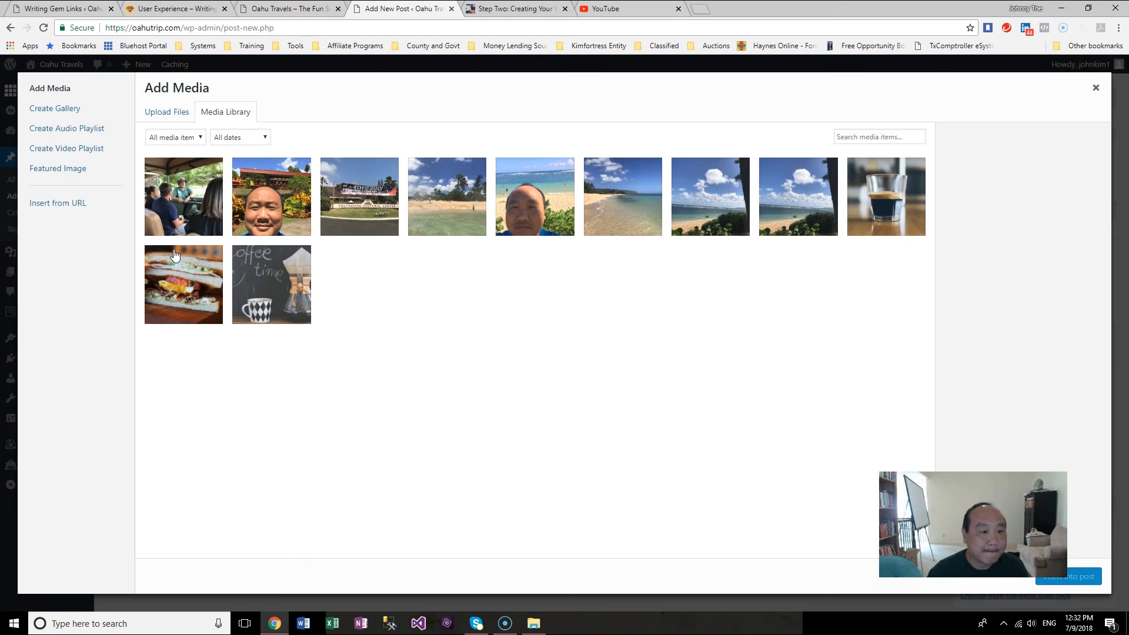
left_click(175, 116)
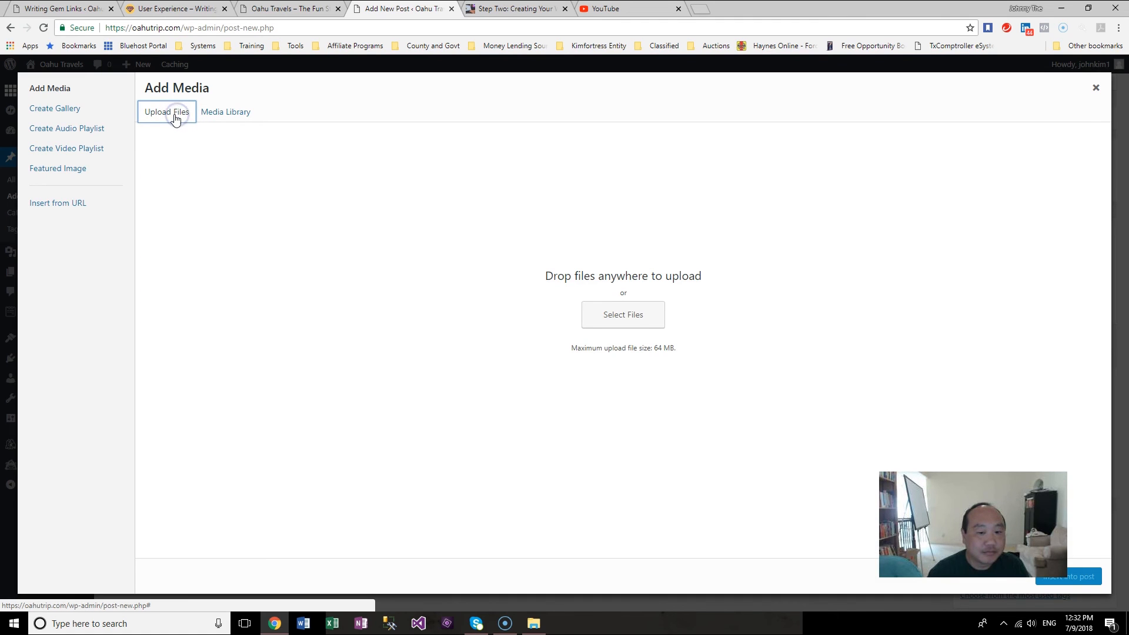
left_click(632, 313)
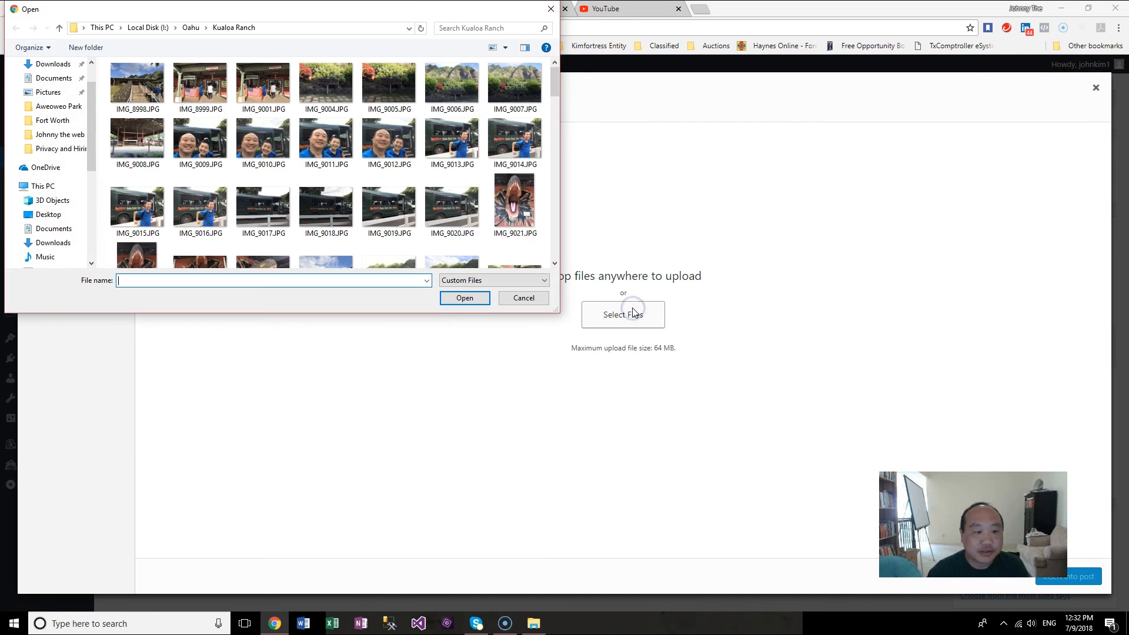
left_click_drag(91, 134, 91, 227)
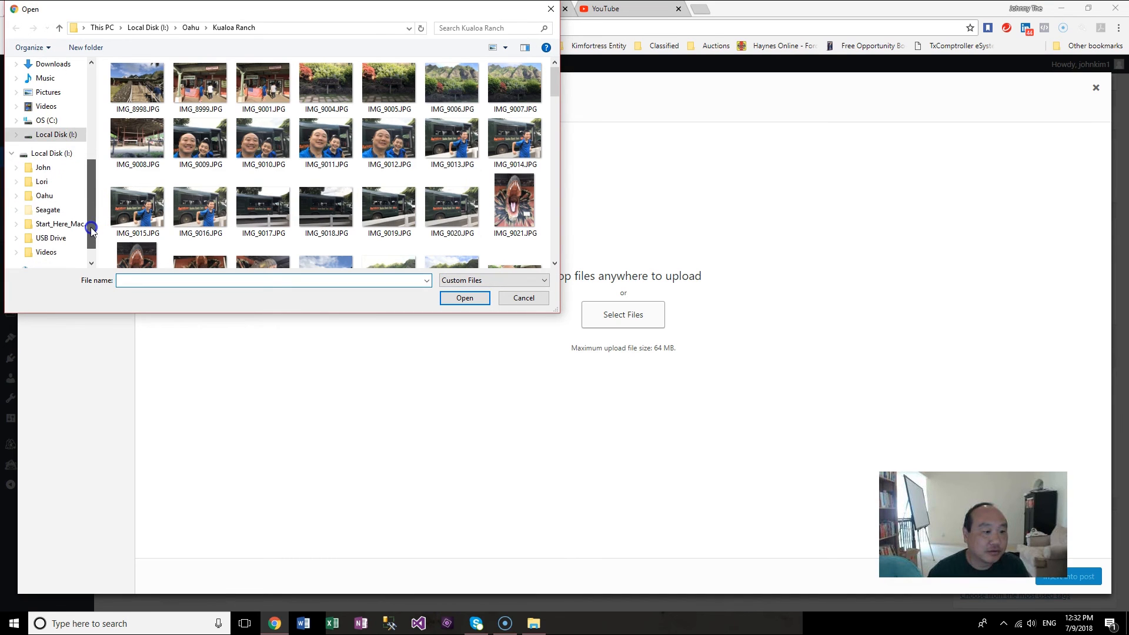
left_click(16, 196)
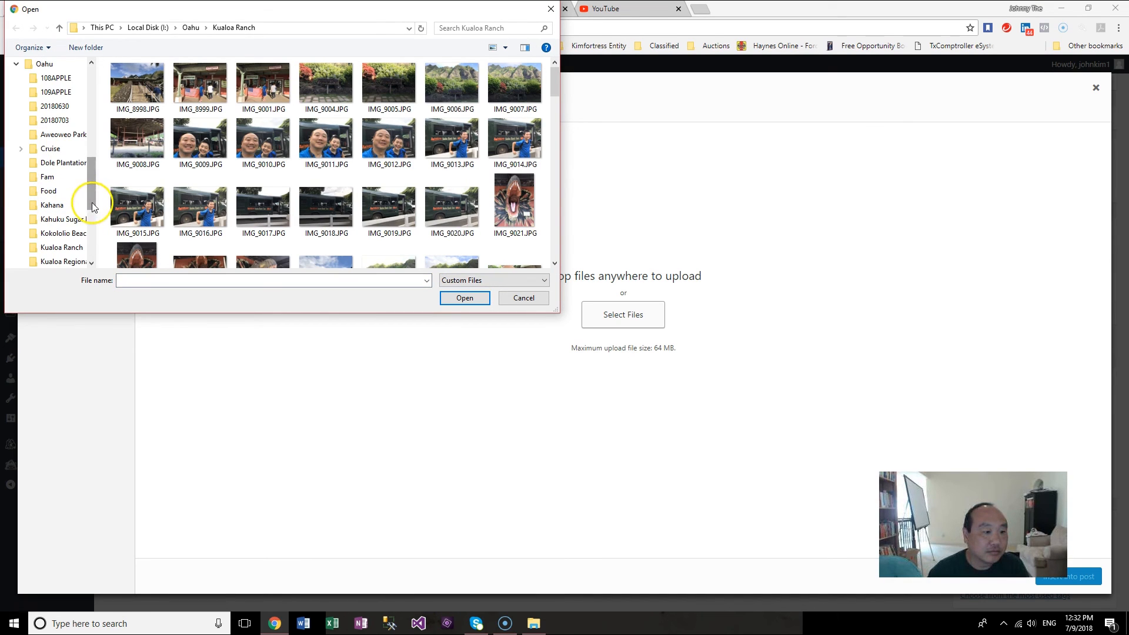
left_click(72, 247)
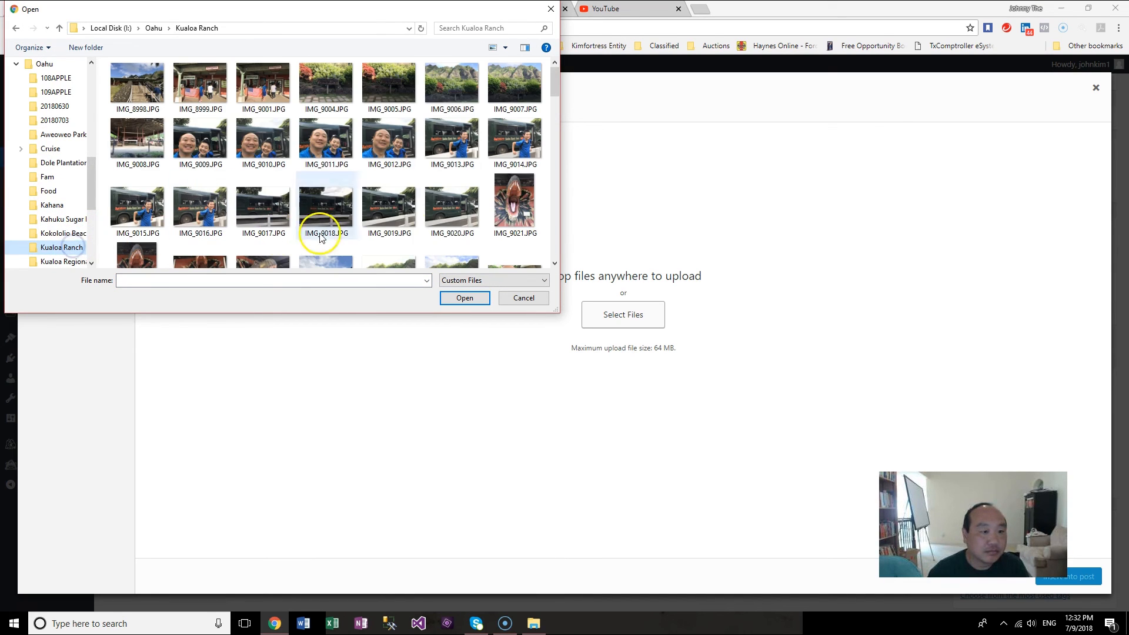
mouse_move(556, 73)
left_mouse_down()
mouse_move(555, 109)
mouse_move(553, 94)
left_mouse_up()
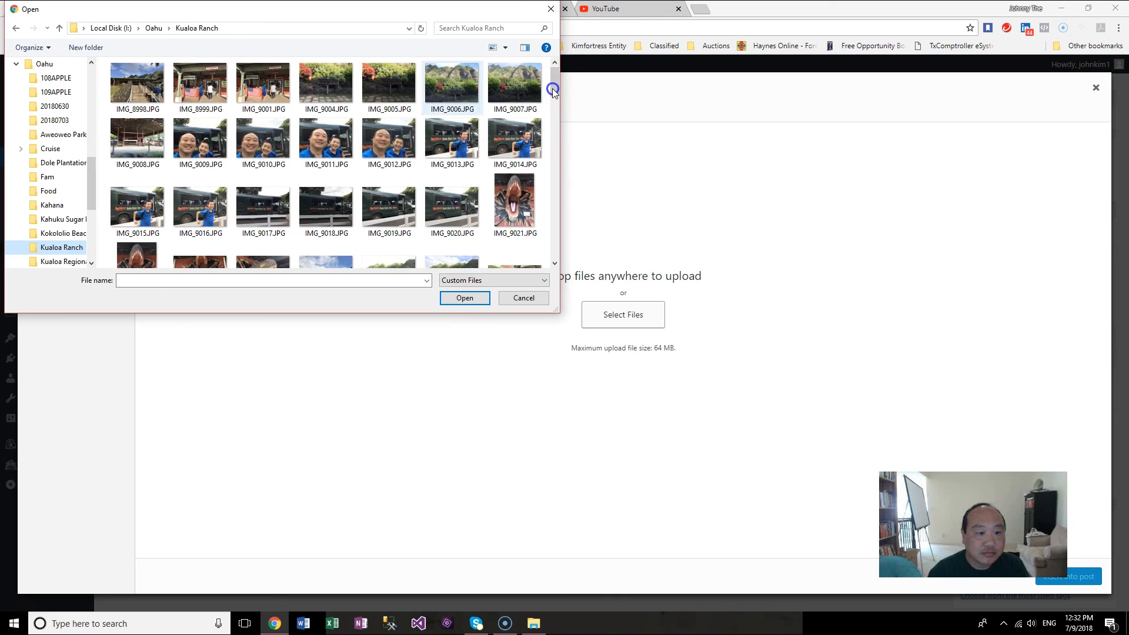
key("Escape")
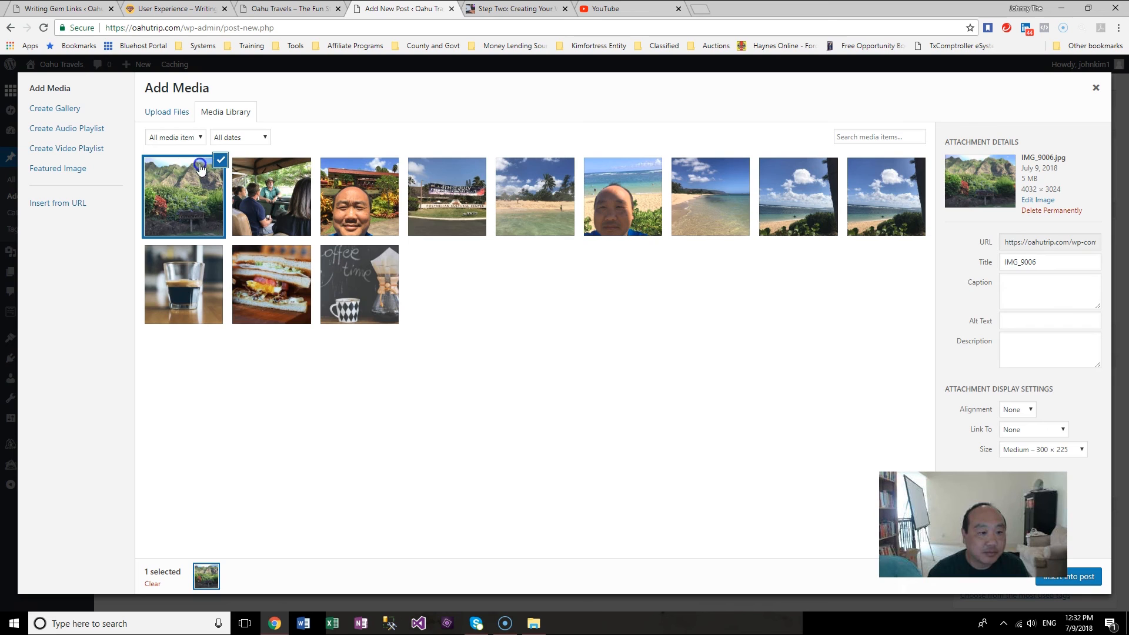
Step: Upload the dinosaur photo IMG_9023 from the same folder and insert both selected photos into the post
left_click(172, 112)
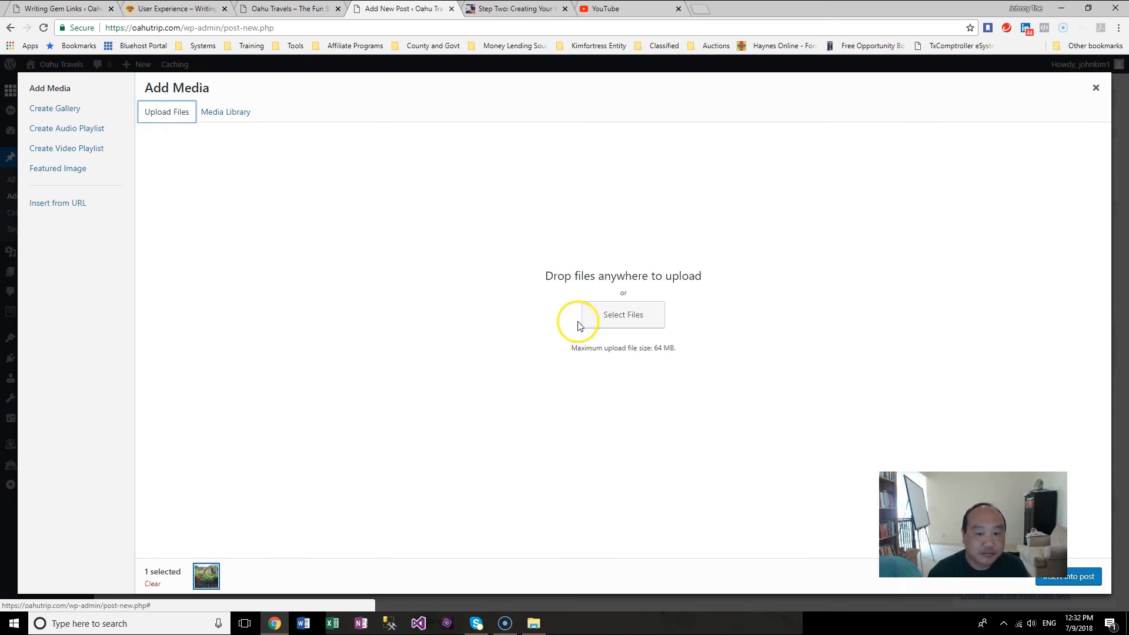
left_click(622, 317)
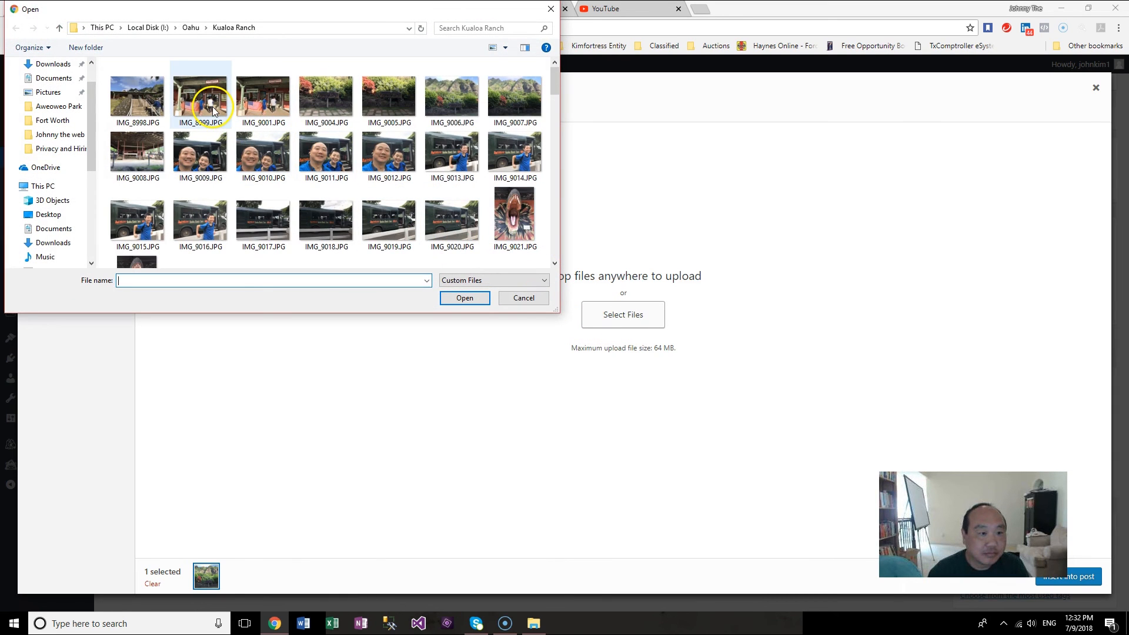
left_click_drag(555, 86, 555, 95)
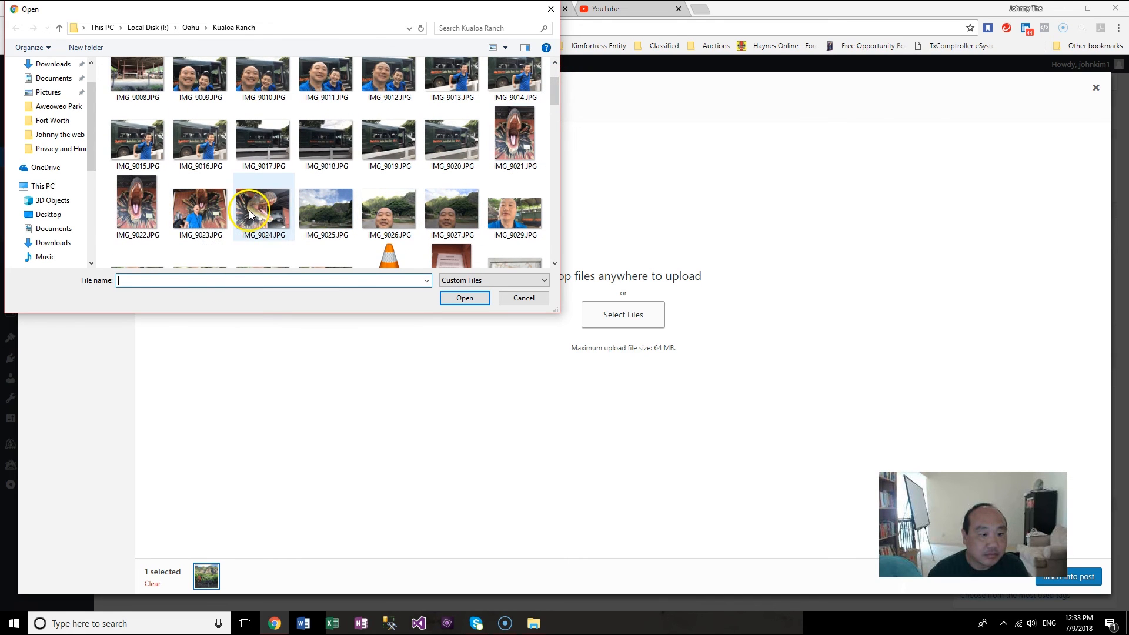
double_click(209, 209)
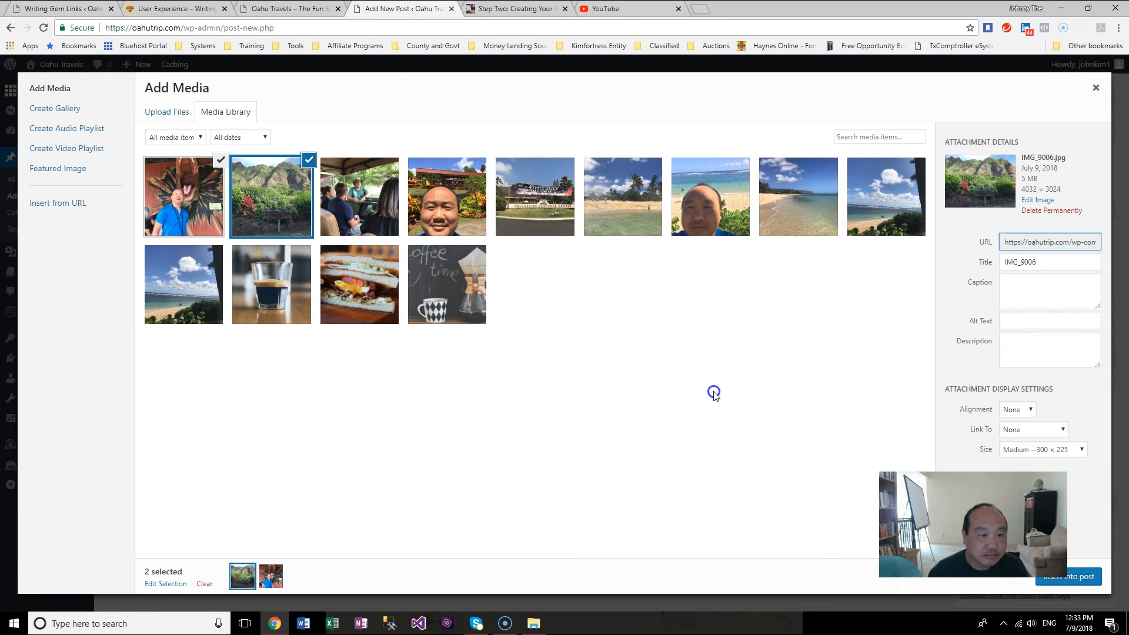
left_click(1058, 578)
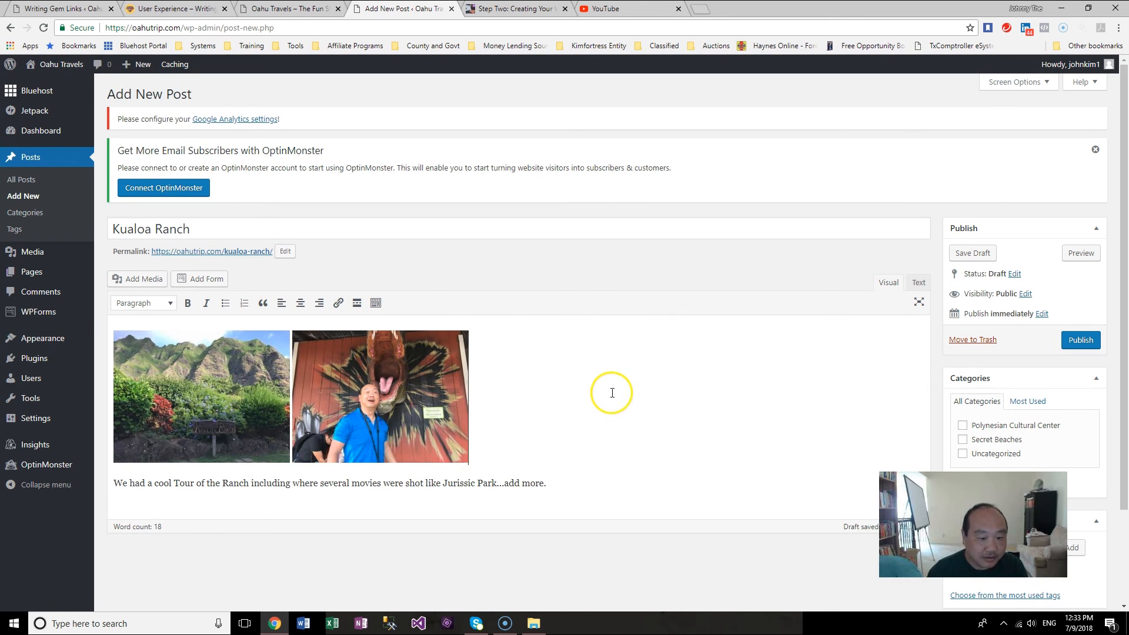
Step: Publish the Kualoa Ranch post
scroll(612, 393, "down", 3)
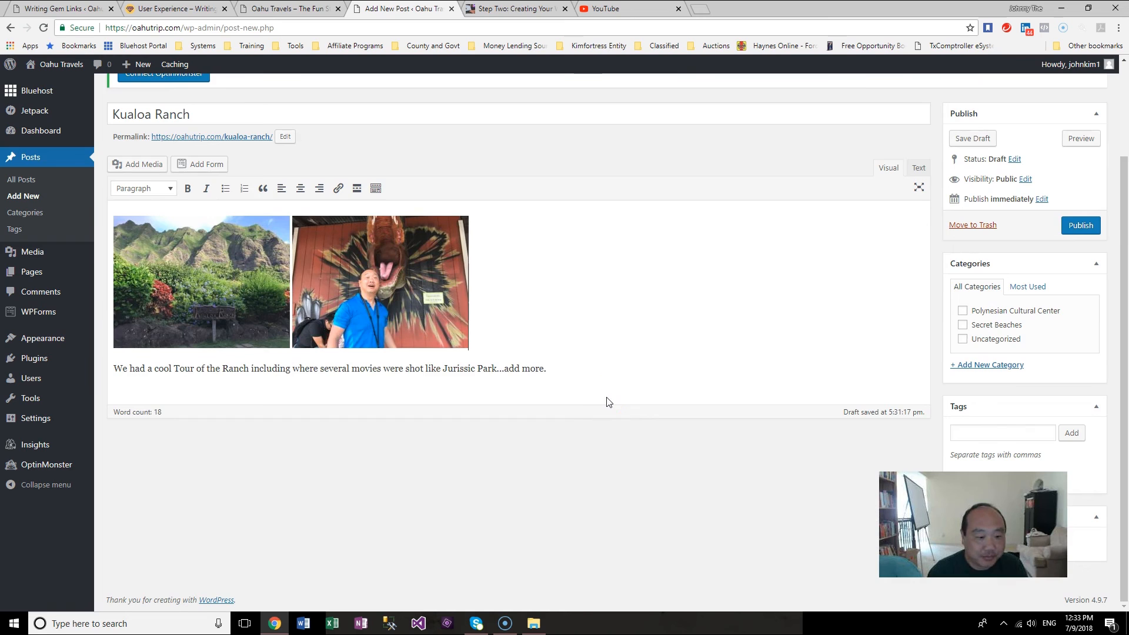
left_click(701, 359)
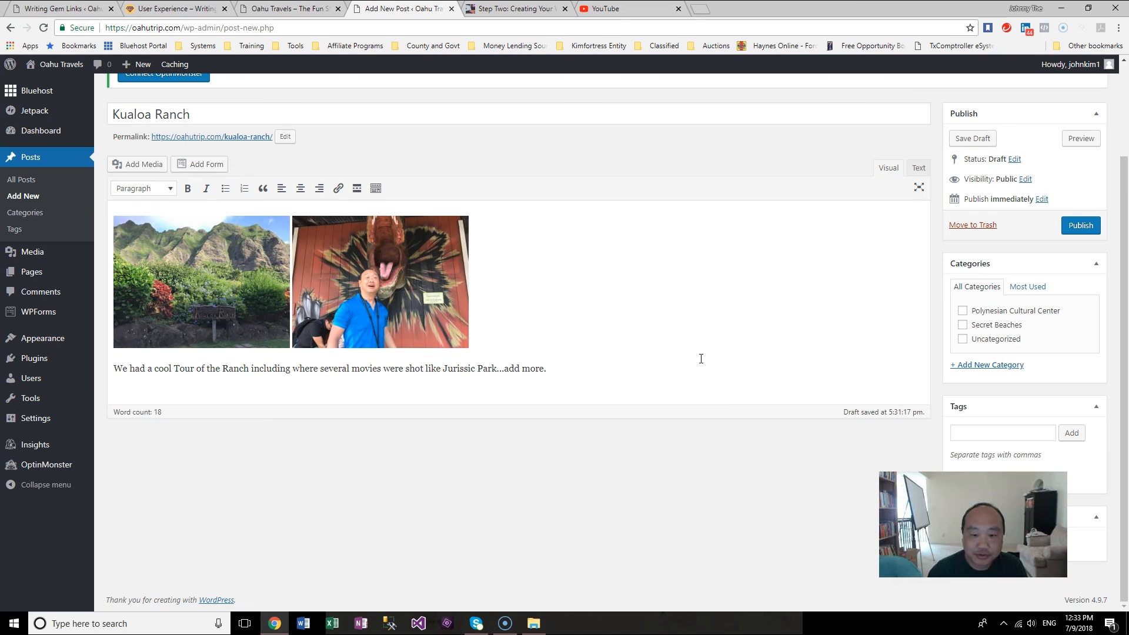
scroll(703, 358, "up", 2)
scroll(704, 358, "down", 2)
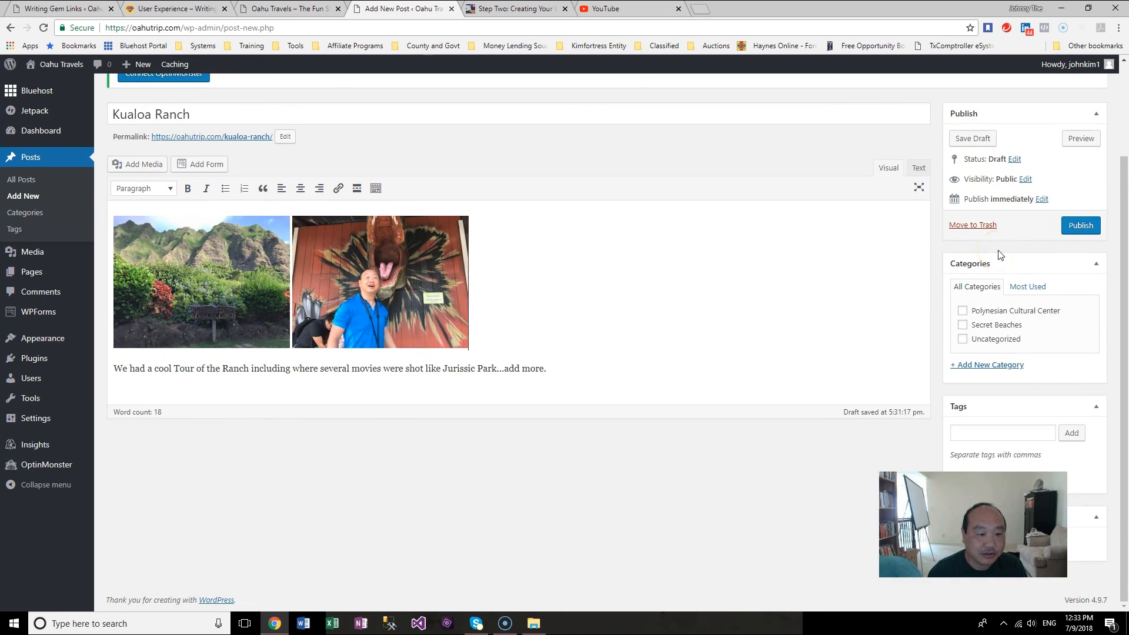
left_click(1081, 225)
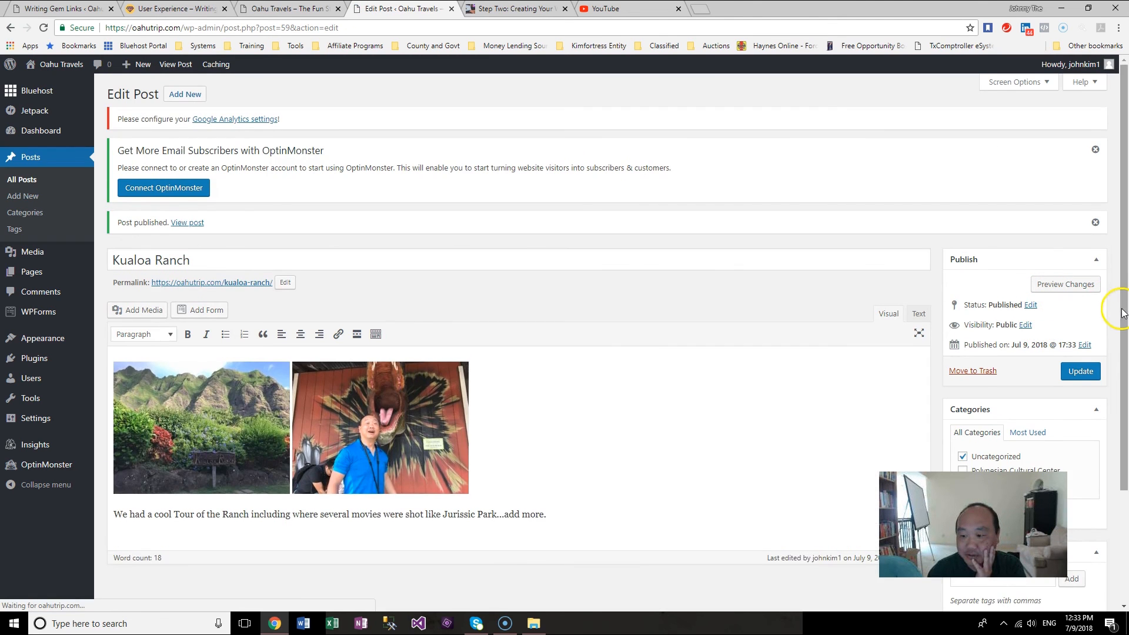
Step: Add a new category named Kualoa Ranch to the post and uncheck Uncategorized
scroll(1122, 313, "down", 2)
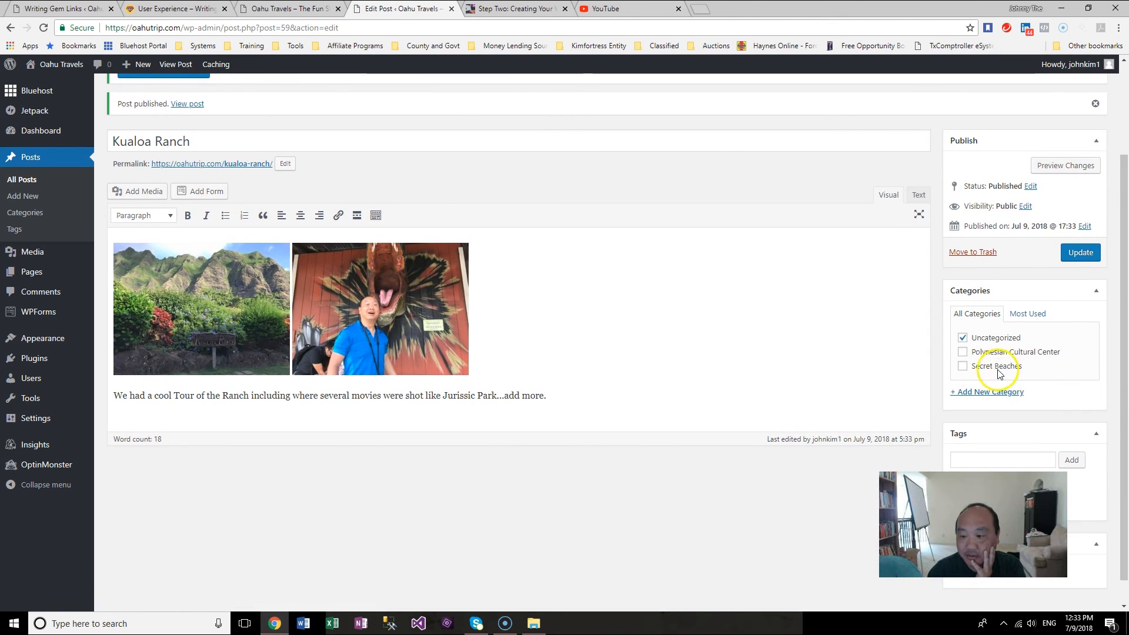
left_click(991, 392)
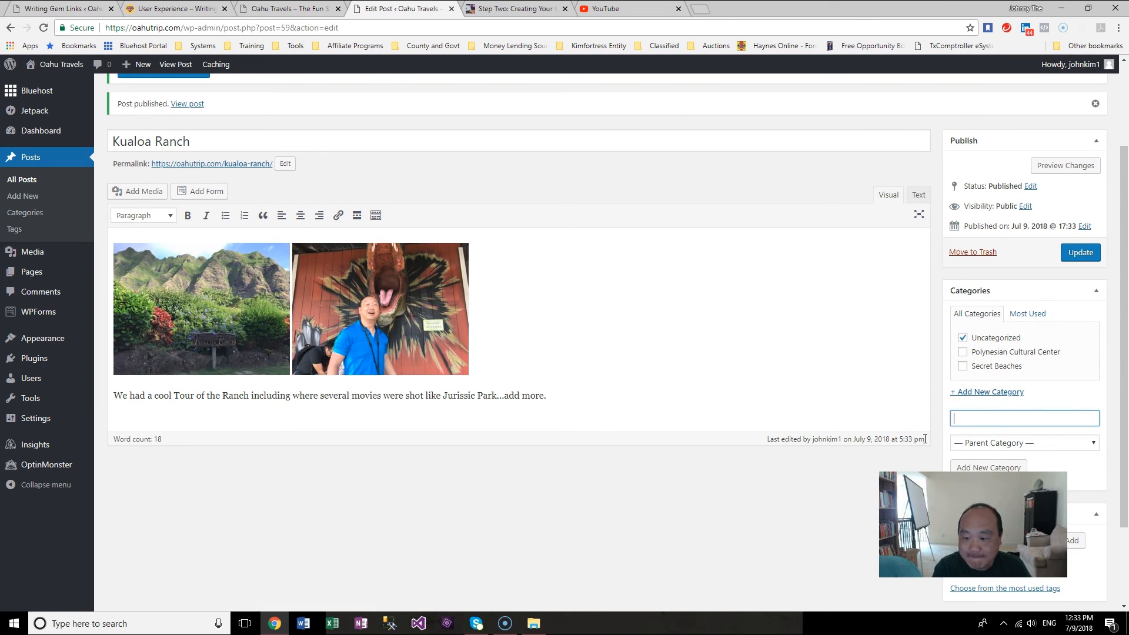
type("K")
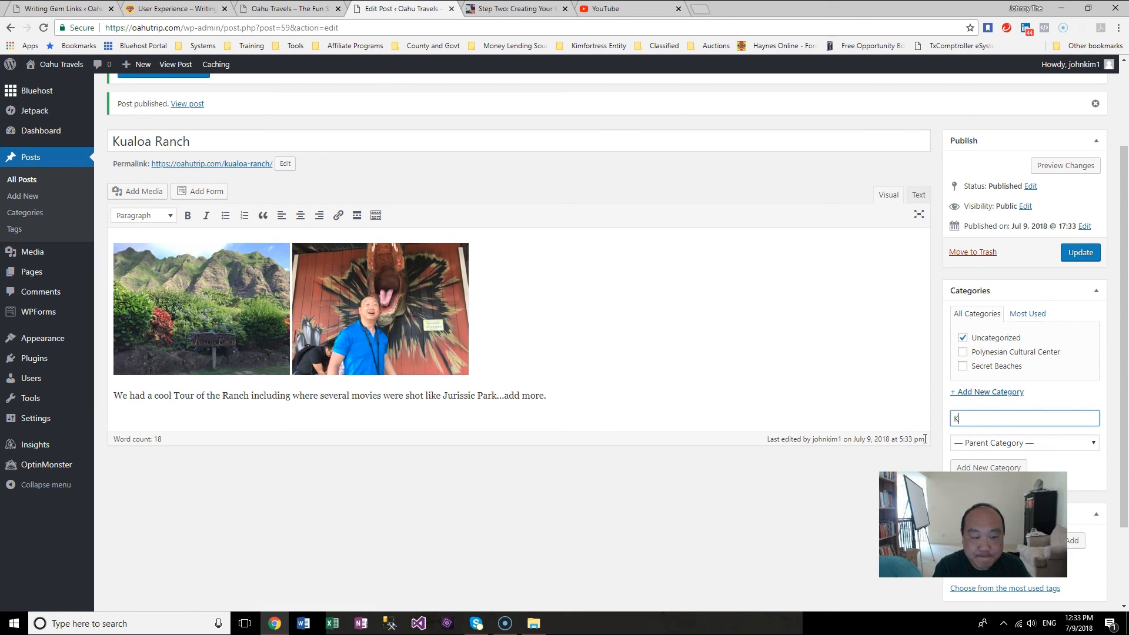
type("ualo")
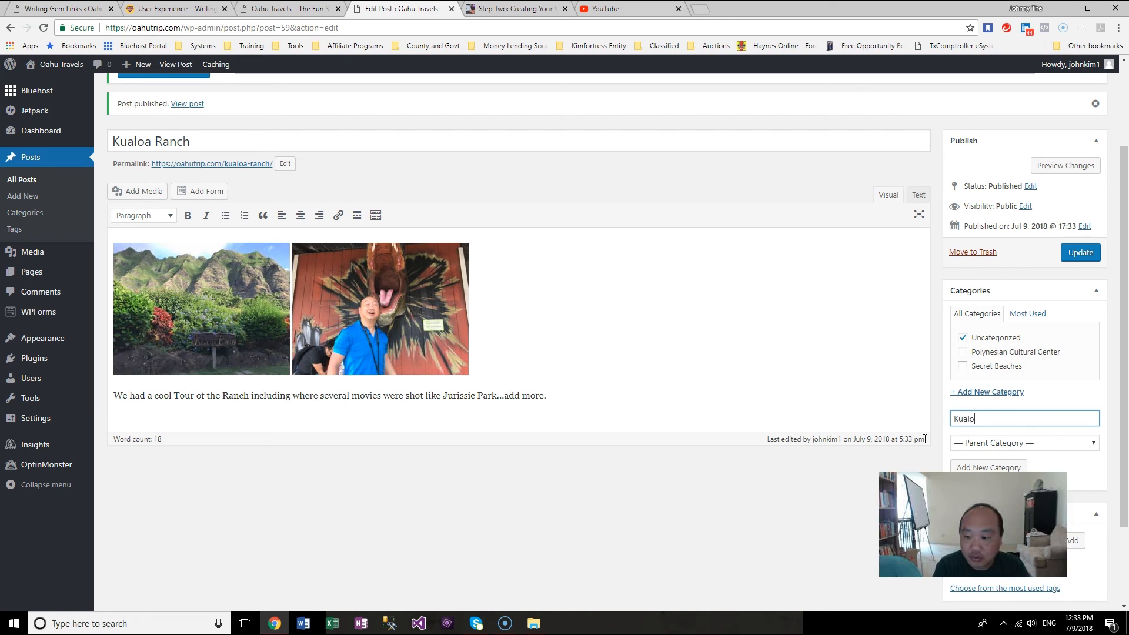
type("a Ranch")
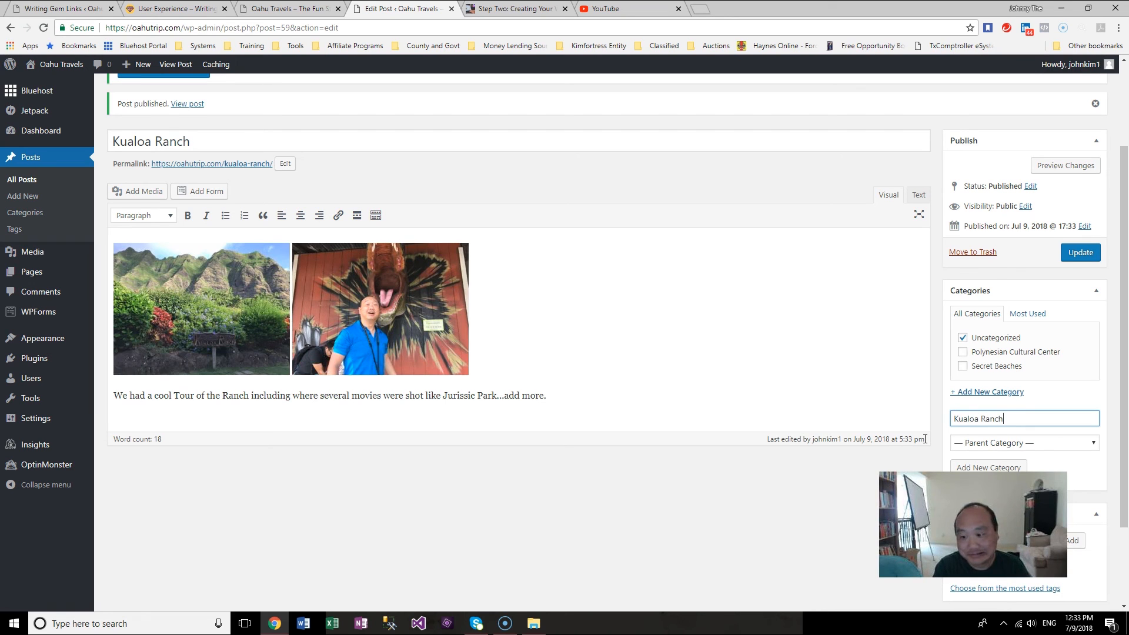
left_click(1005, 467)
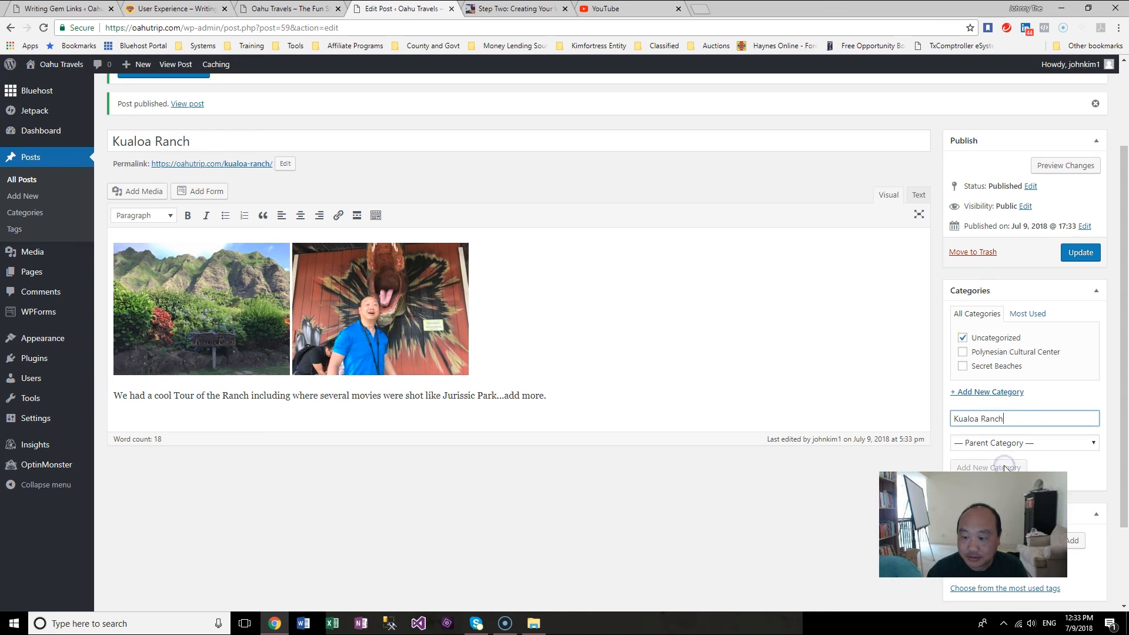
left_click(970, 355)
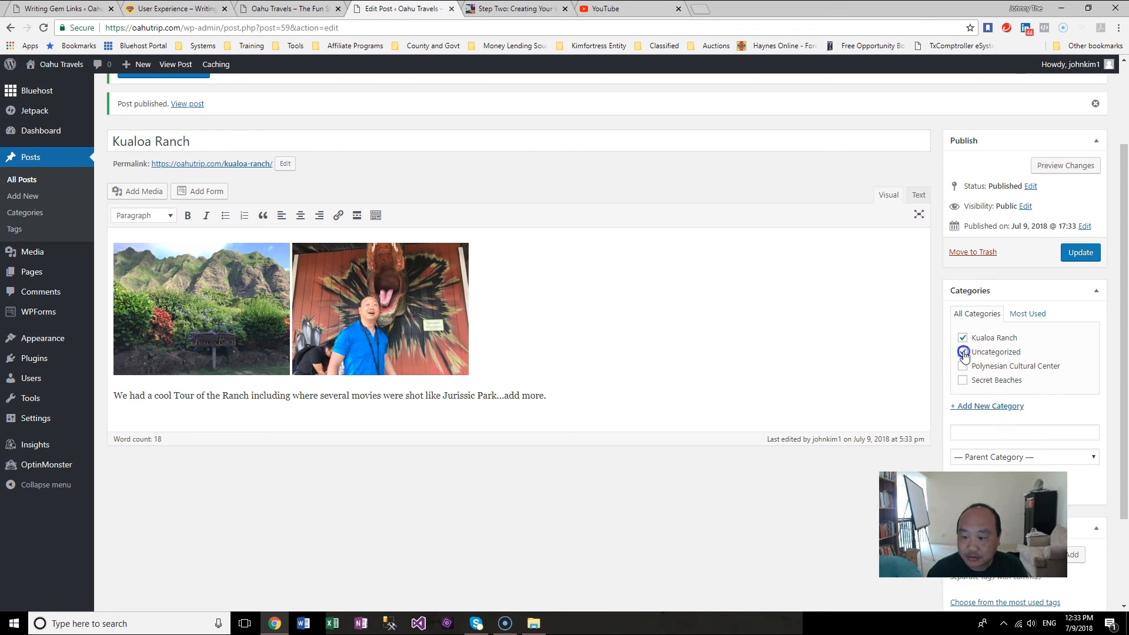
left_click(996, 354)
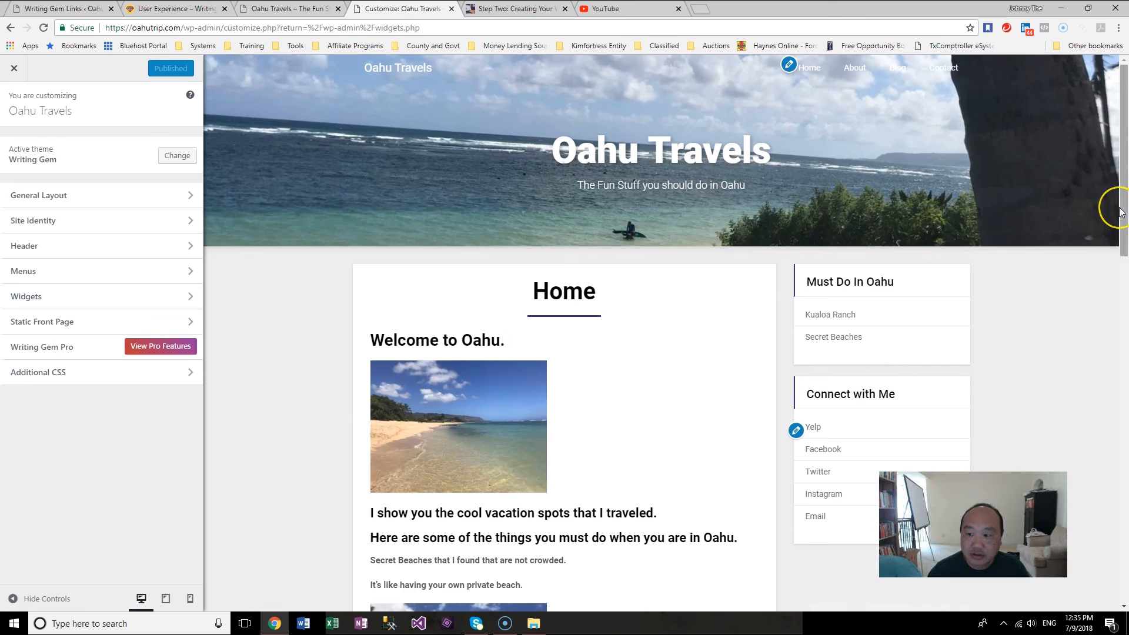
mouse_move(1112, 202)
left_mouse_down()
mouse_move(1120, 277)
mouse_move(1123, 197)
left_mouse_up()
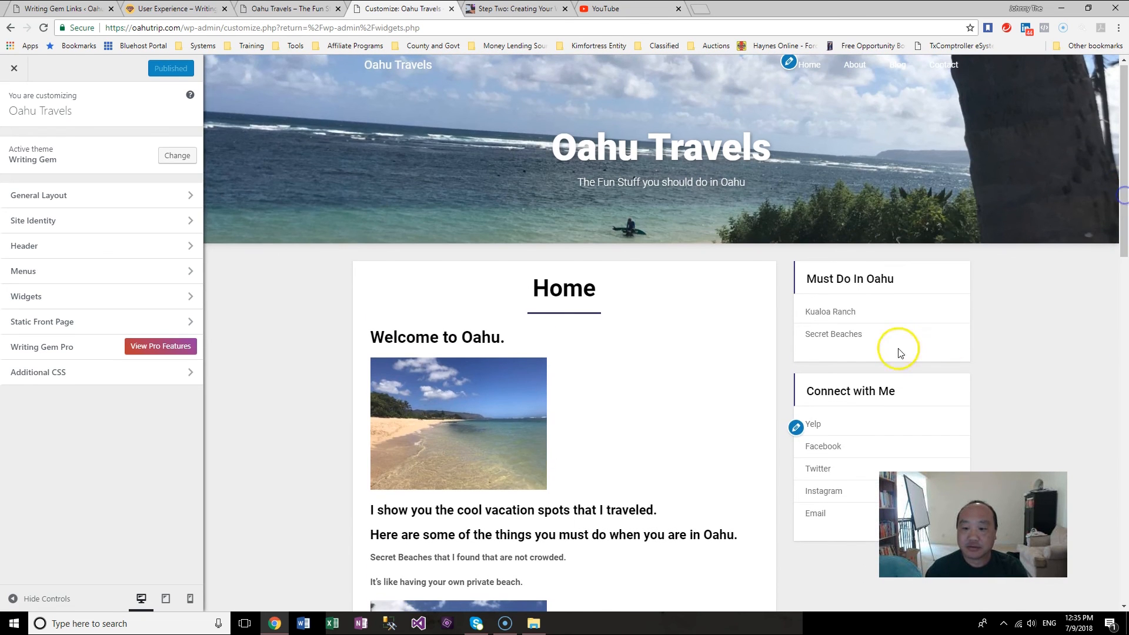
Step: Preview the live Home page and check the Must Do In Oahu and Connect with Me sidebar links
left_click(839, 338)
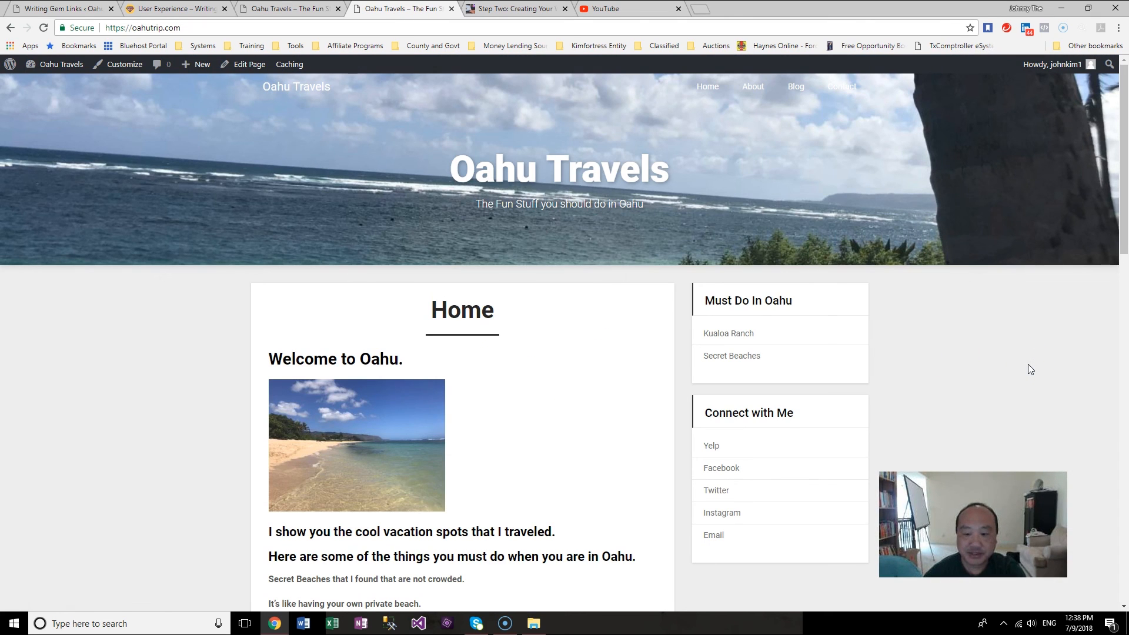
mouse_move(1123, 219)
left_mouse_down()
mouse_move(1123, 540)
mouse_move(1120, 231)
left_mouse_up()
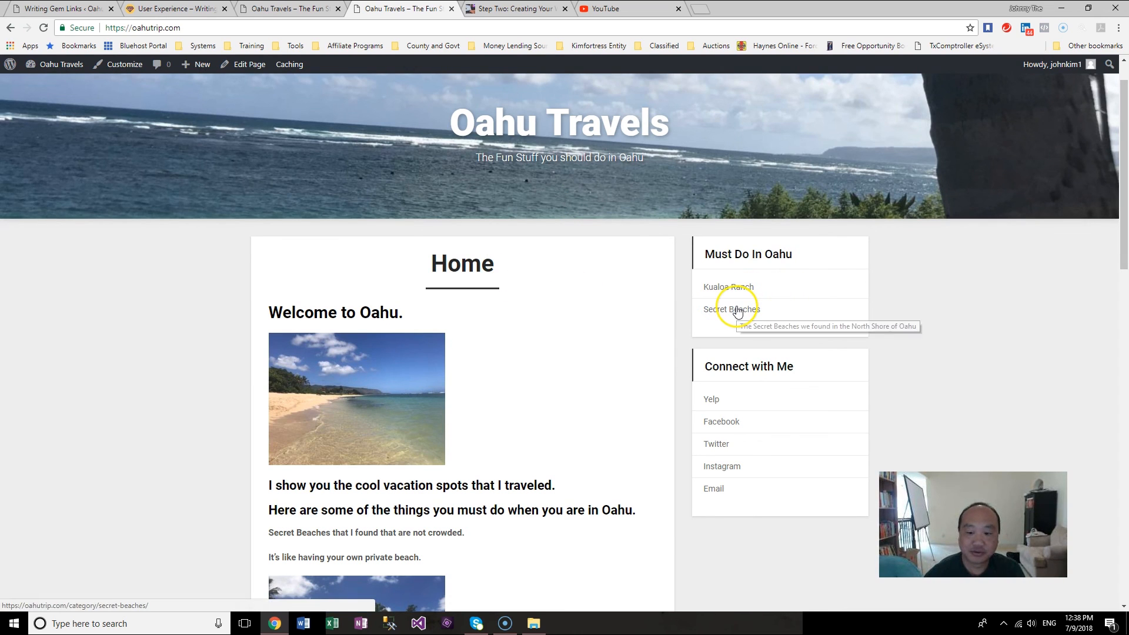
left_click_drag(1123, 238, 1123, 274)
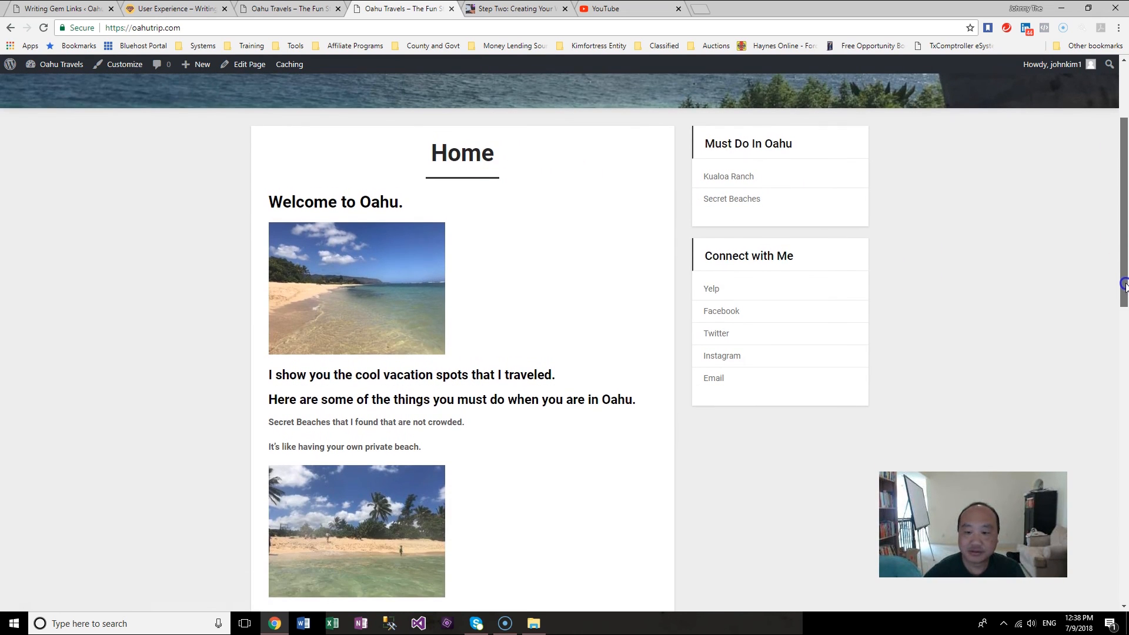
left_click(713, 290)
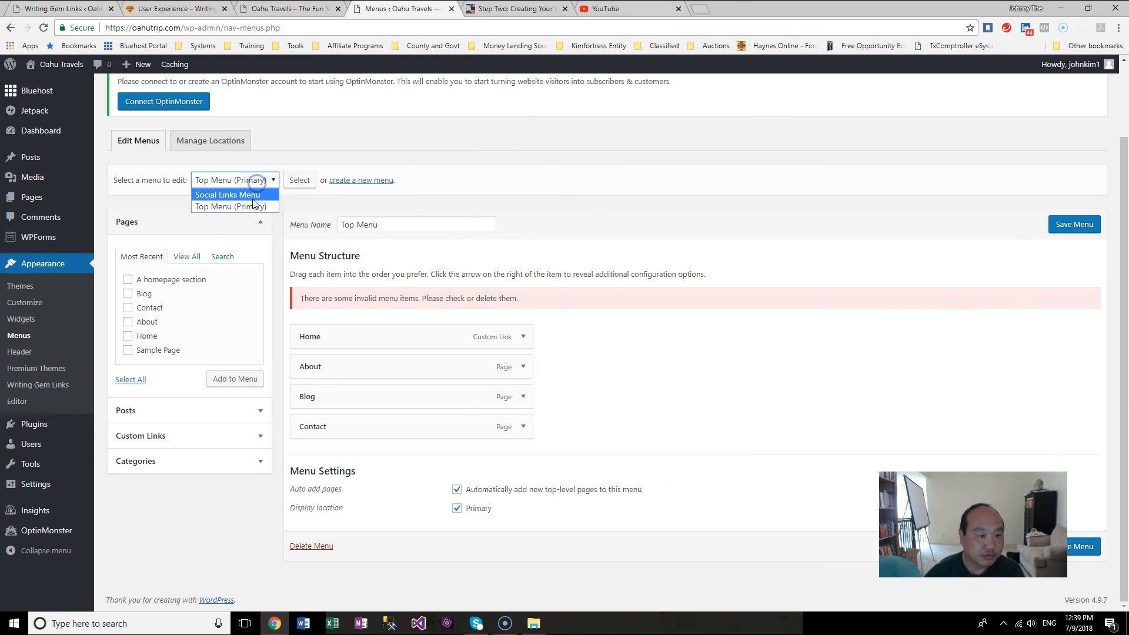
Step: Open the Social Links Menu for editing and remove its Yelp item
left_click(253, 202)
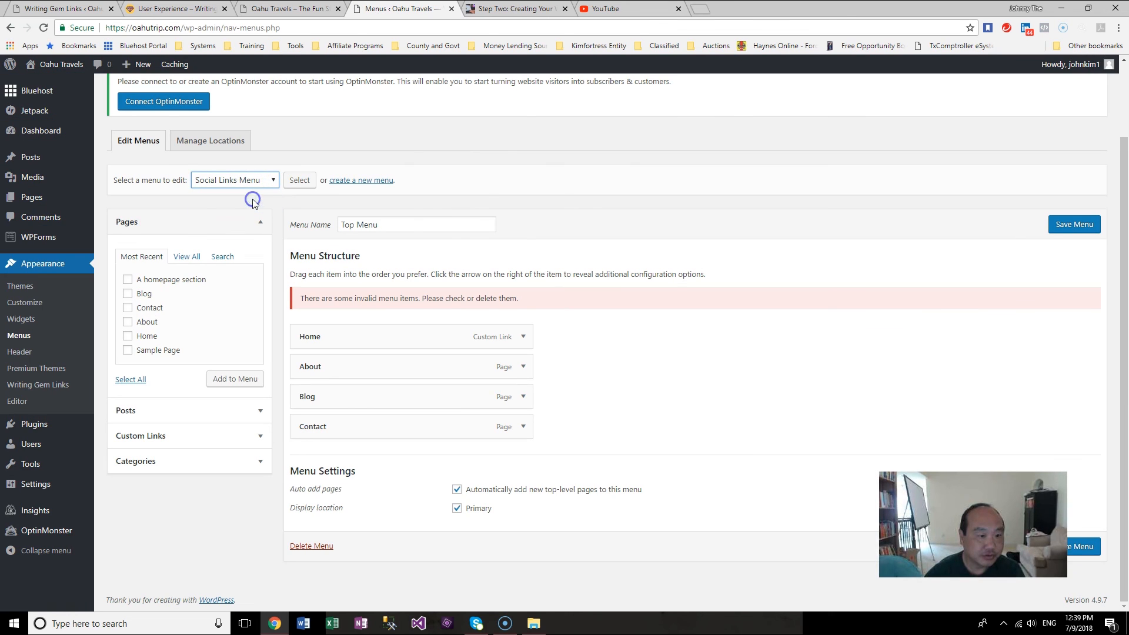
left_click(299, 180)
left_click(613, 90)
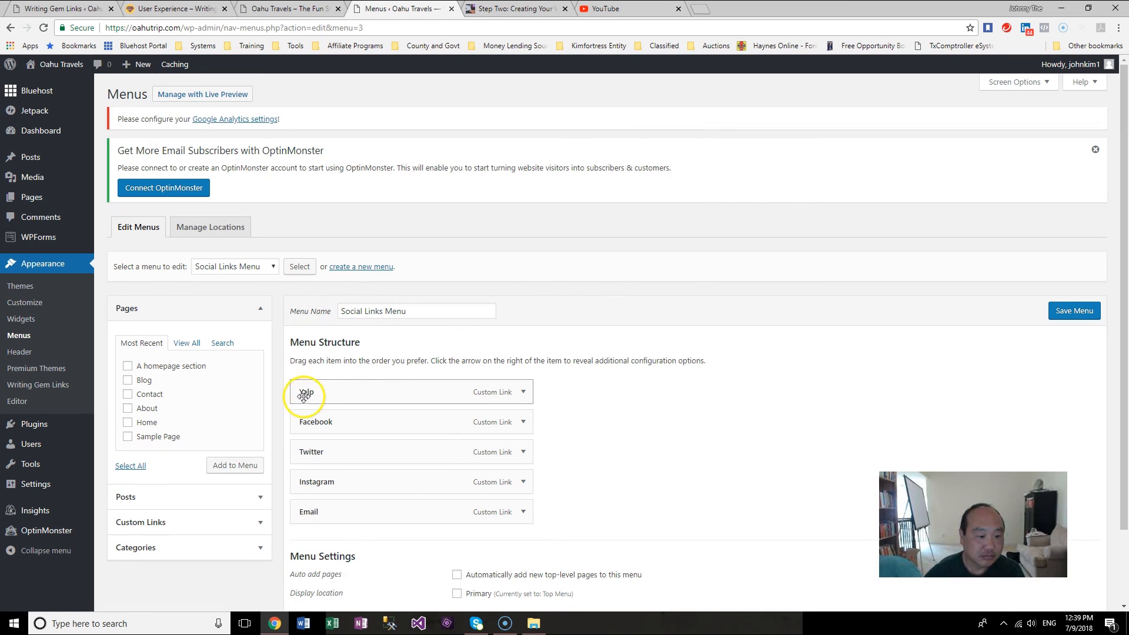
left_click(522, 391)
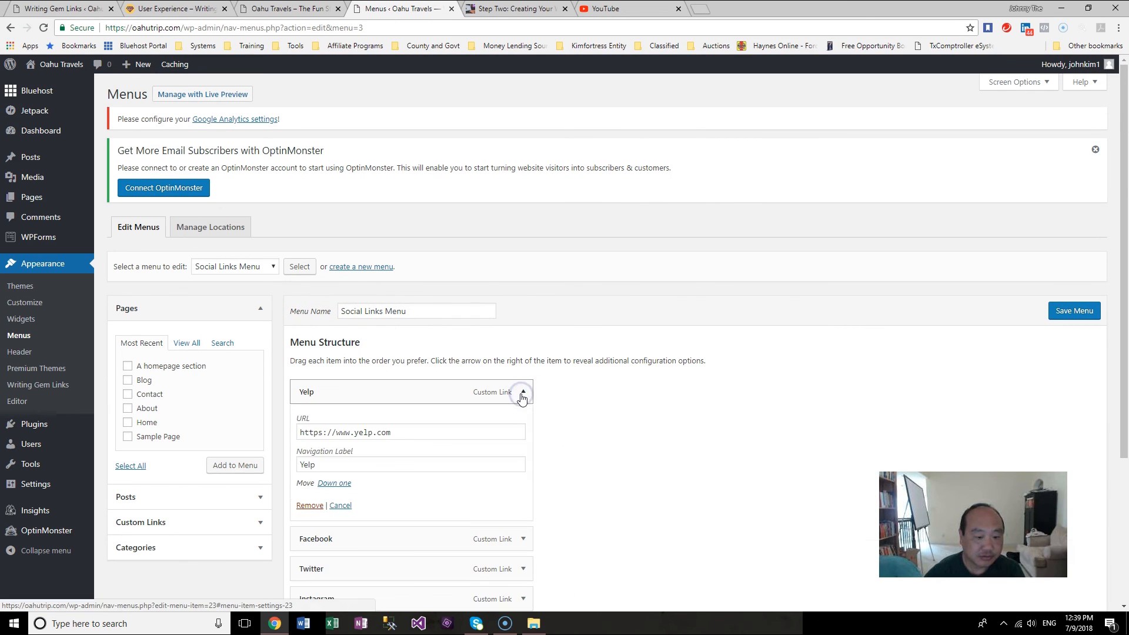
scroll(588, 412, "down", 3)
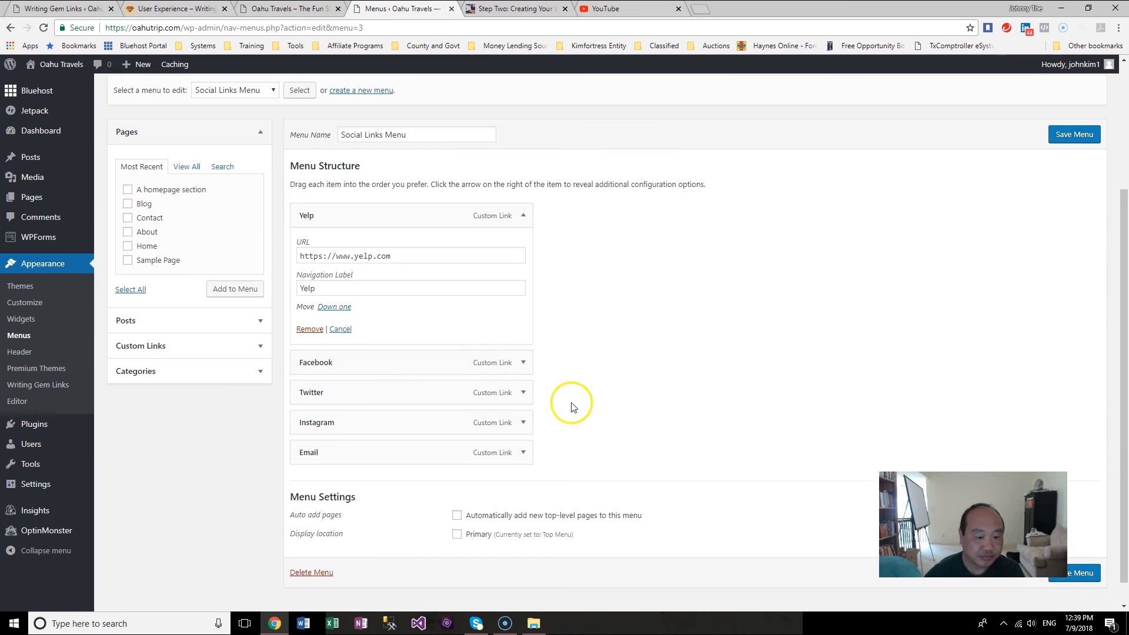
left_click(308, 329)
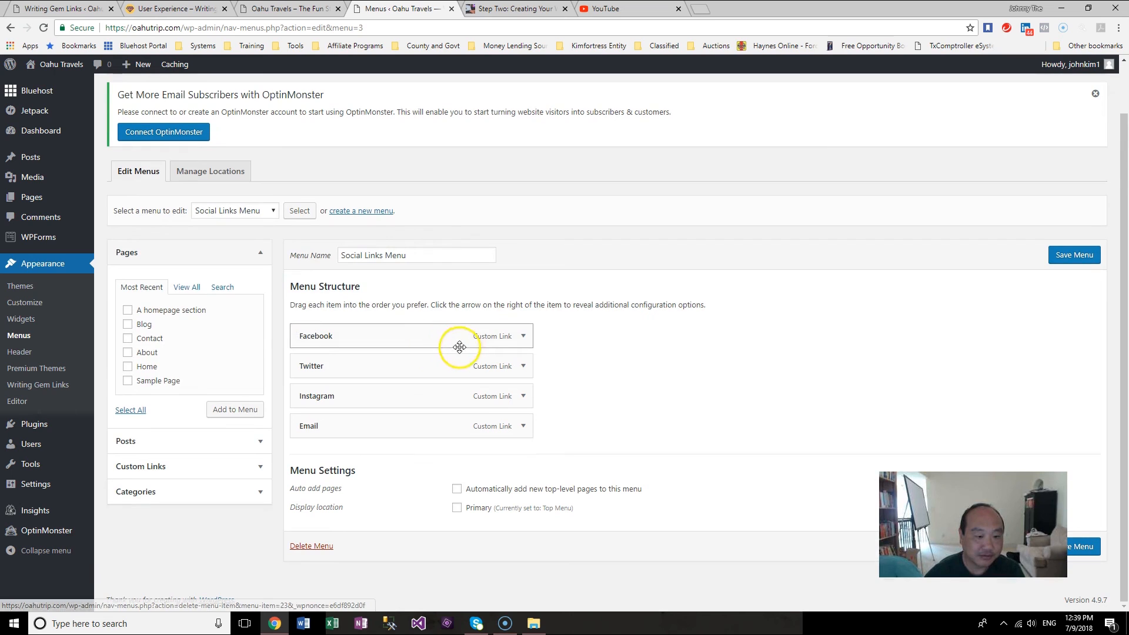
Step: Expand the Facebook, Twitter, Instagram and Email menu items to review their URLs and labels
left_click(523, 337)
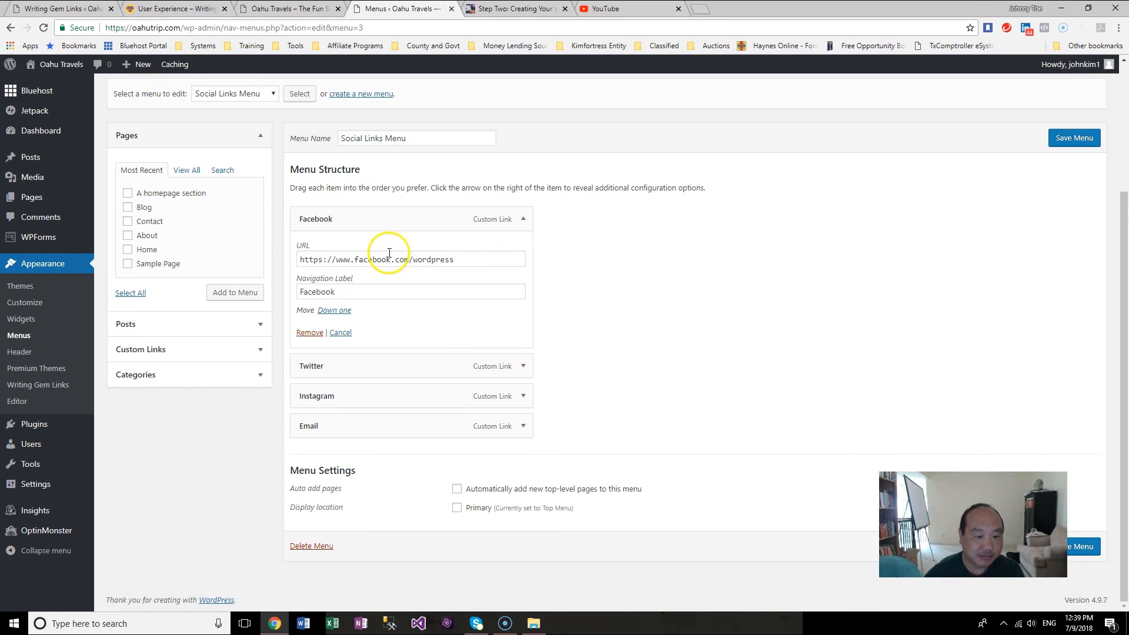
left_click(522, 365)
scroll(608, 413, "down", 2)
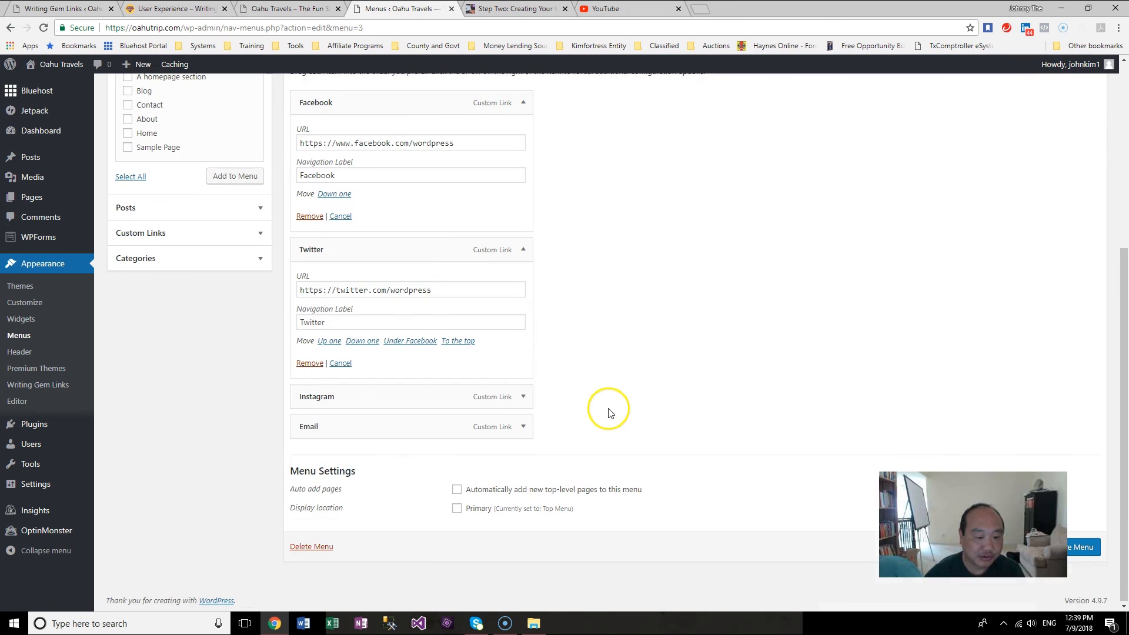
left_click(523, 398)
scroll(537, 398, "down", 2)
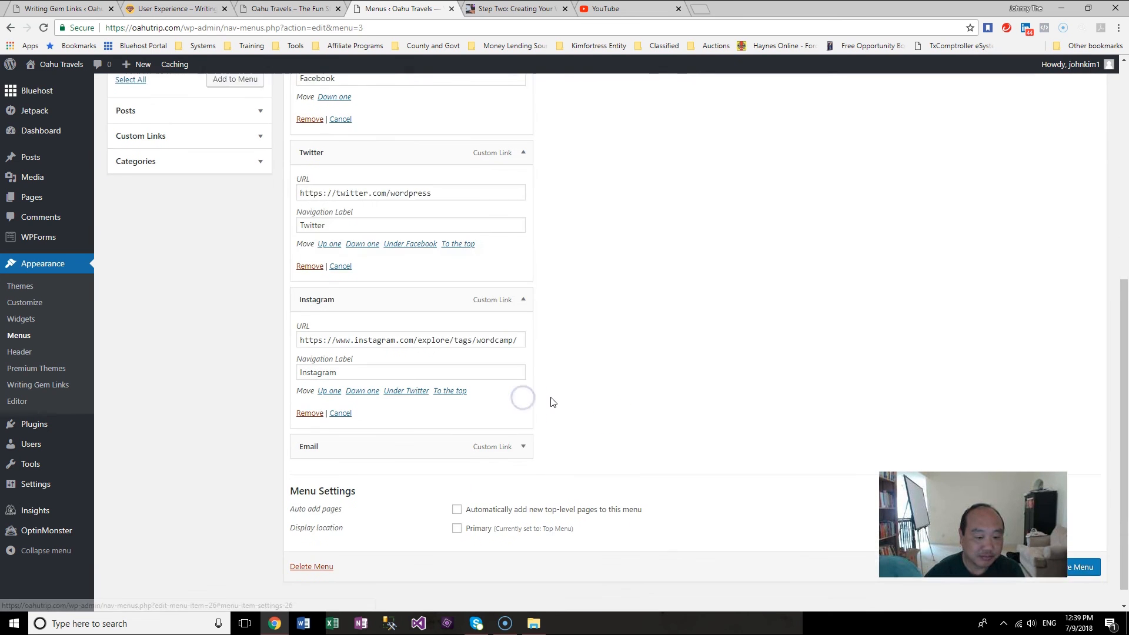
left_click(523, 427)
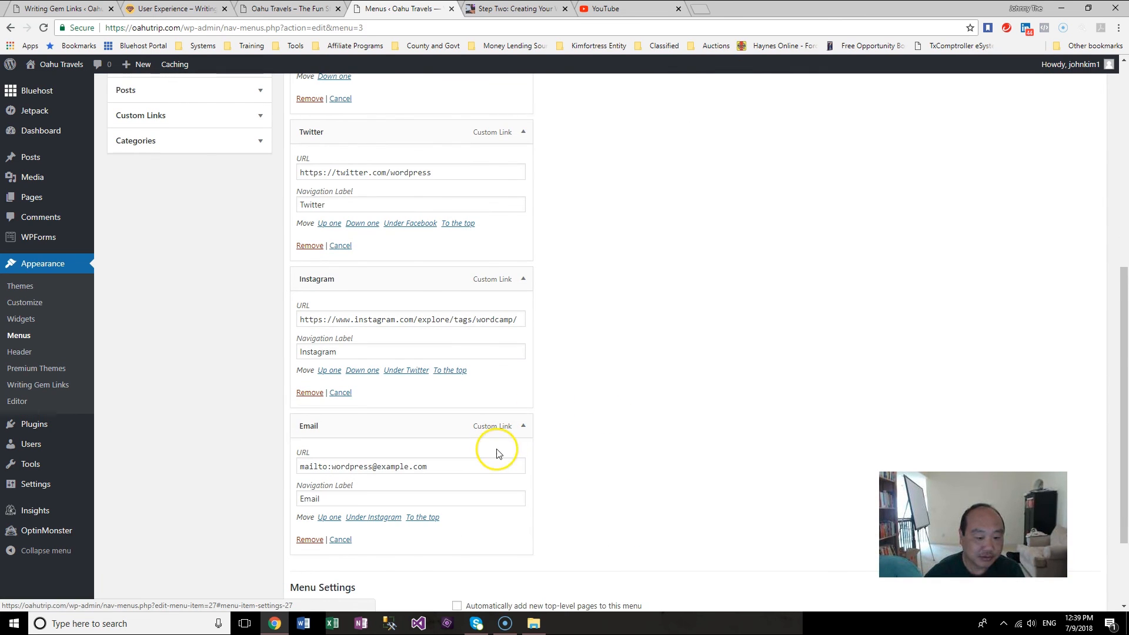
scroll(523, 465, "up", 6)
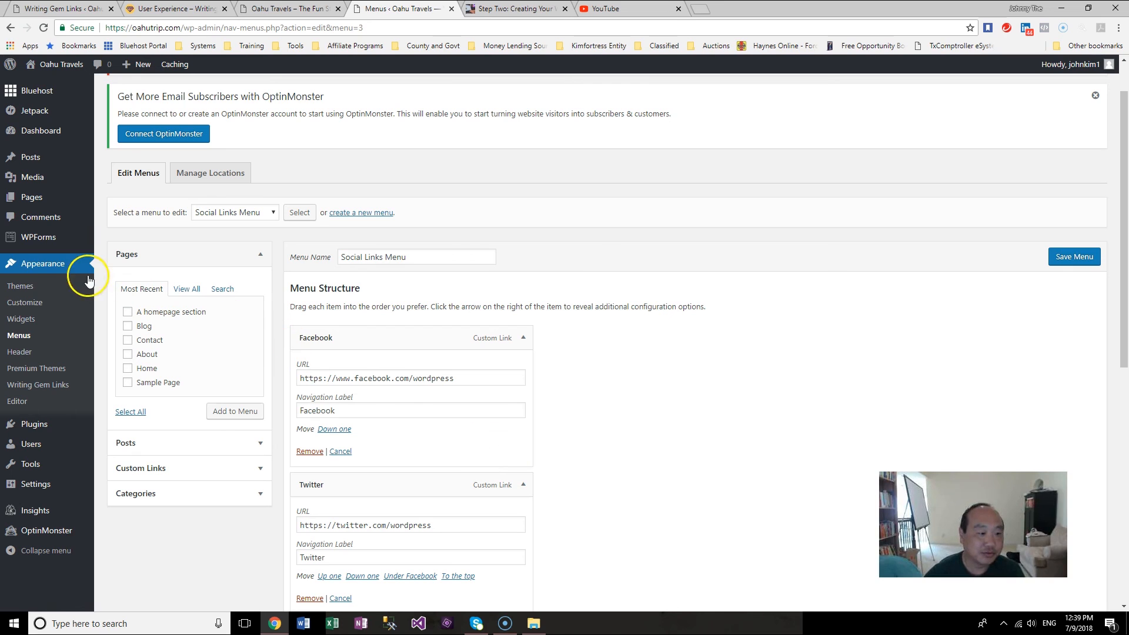
Step: Save the Social Links Menu
left_click(49, 266)
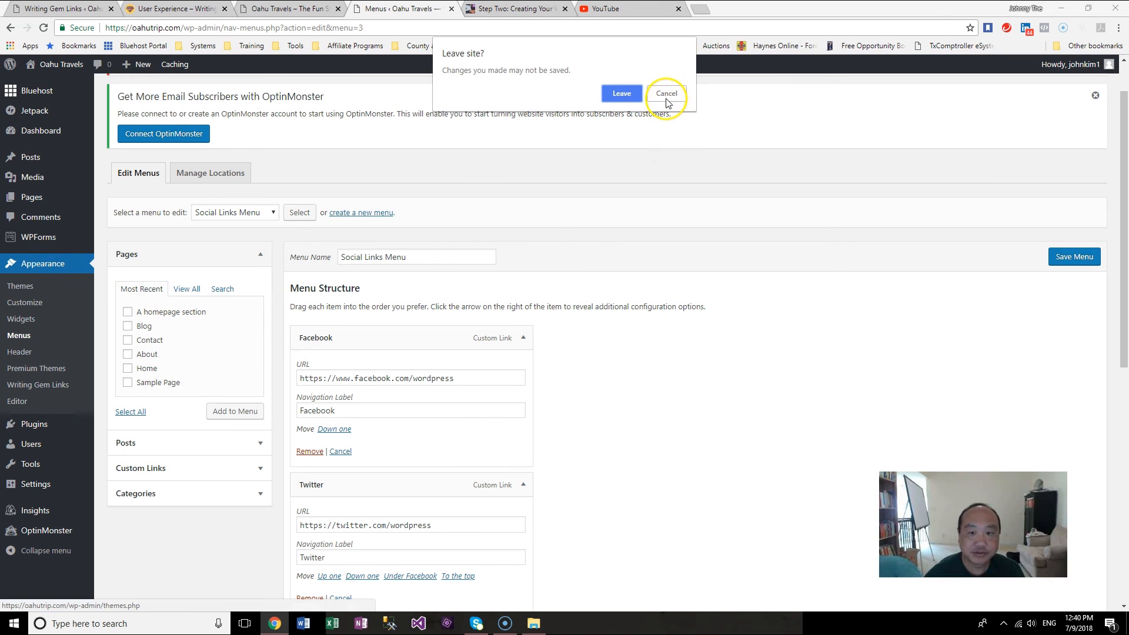
key("Escape")
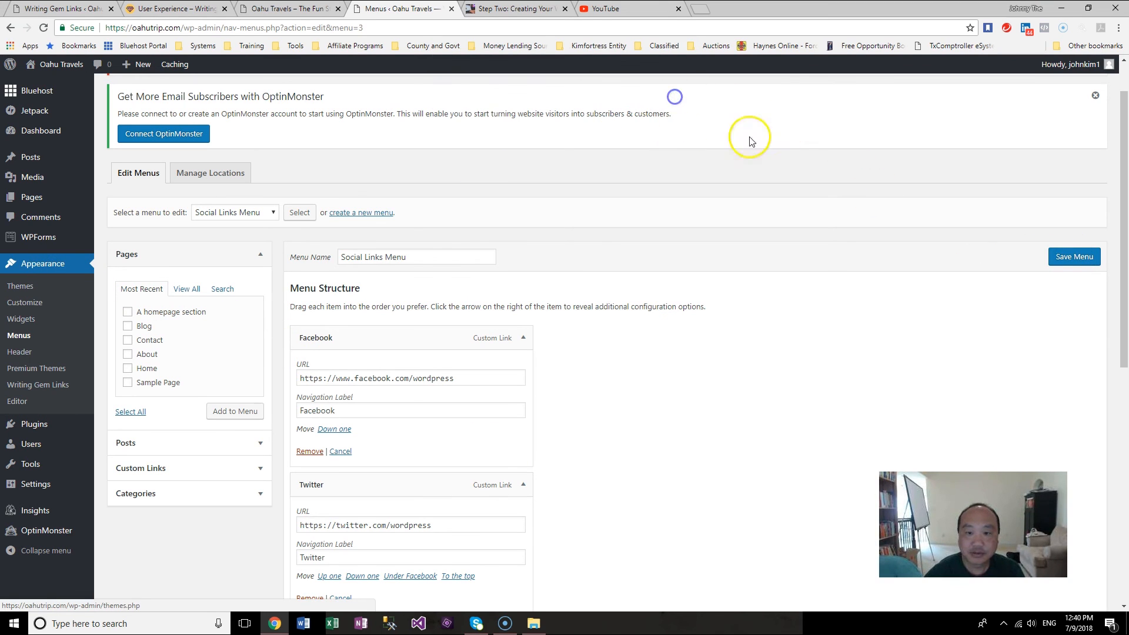
left_click(1076, 257)
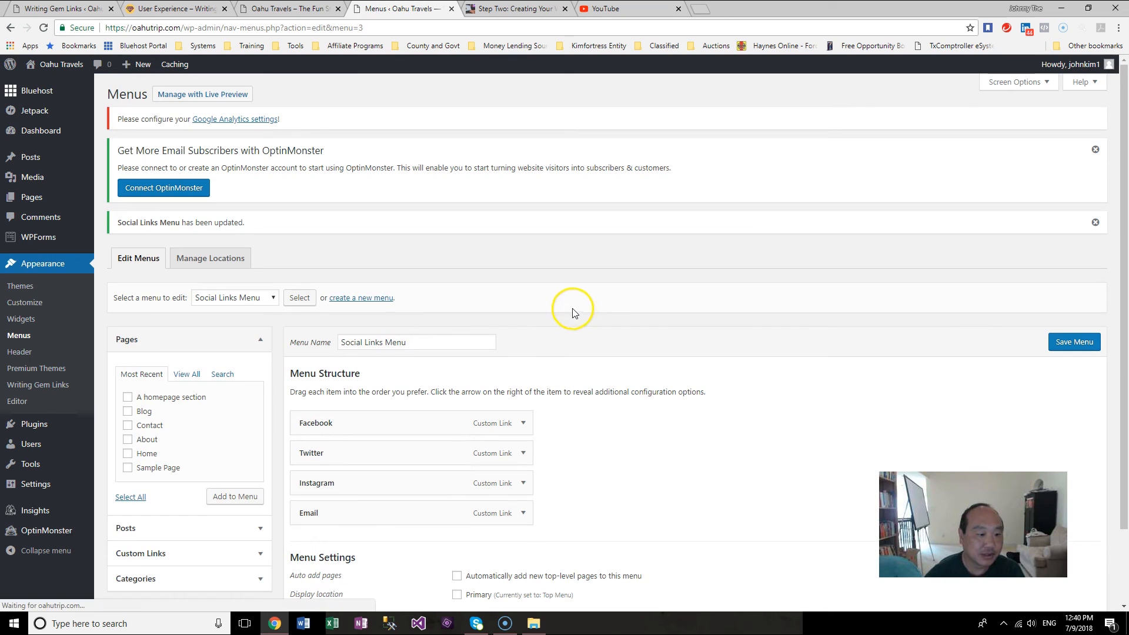
Step: Switch to editing the Top Menu, remove the invalid Aweoweo Park item, and save the menu
left_click(54, 270)
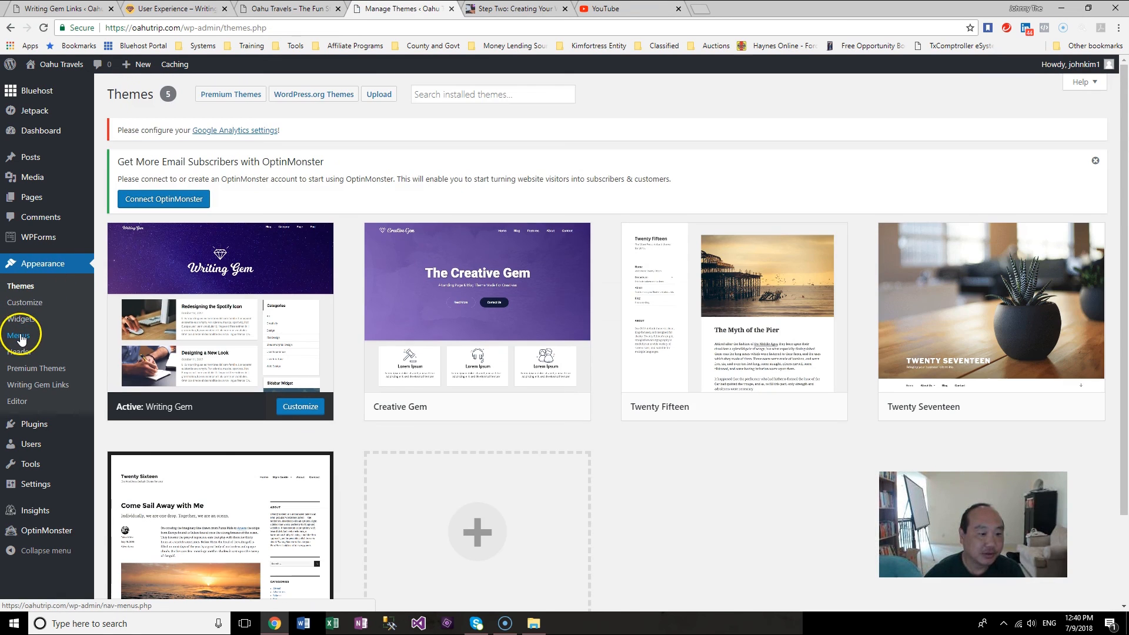
left_click(20, 335)
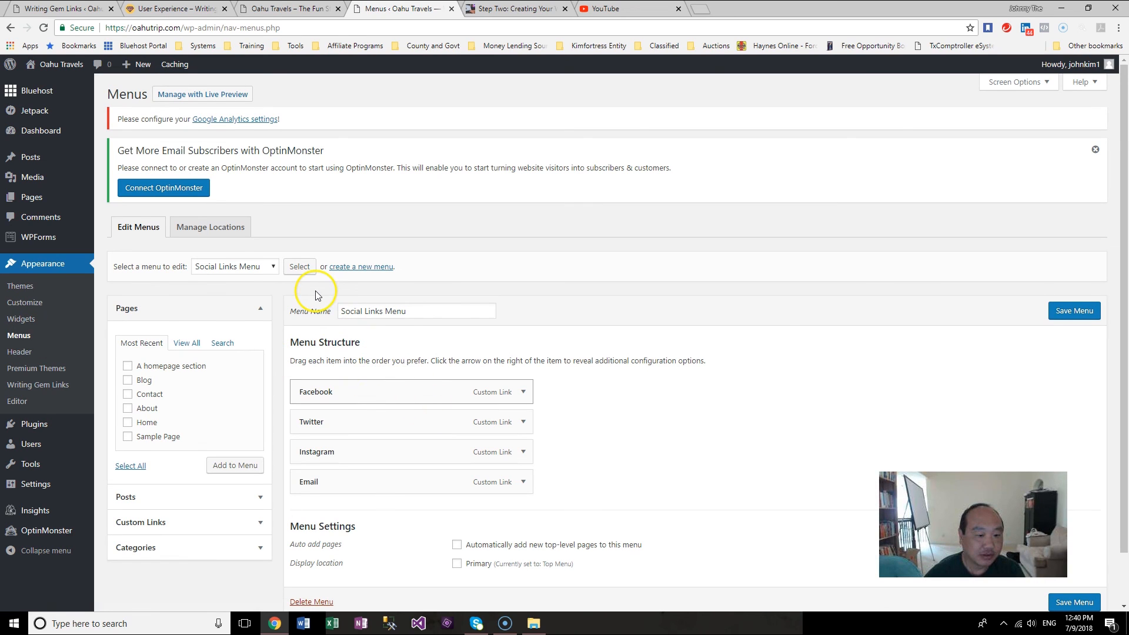
left_click(262, 266)
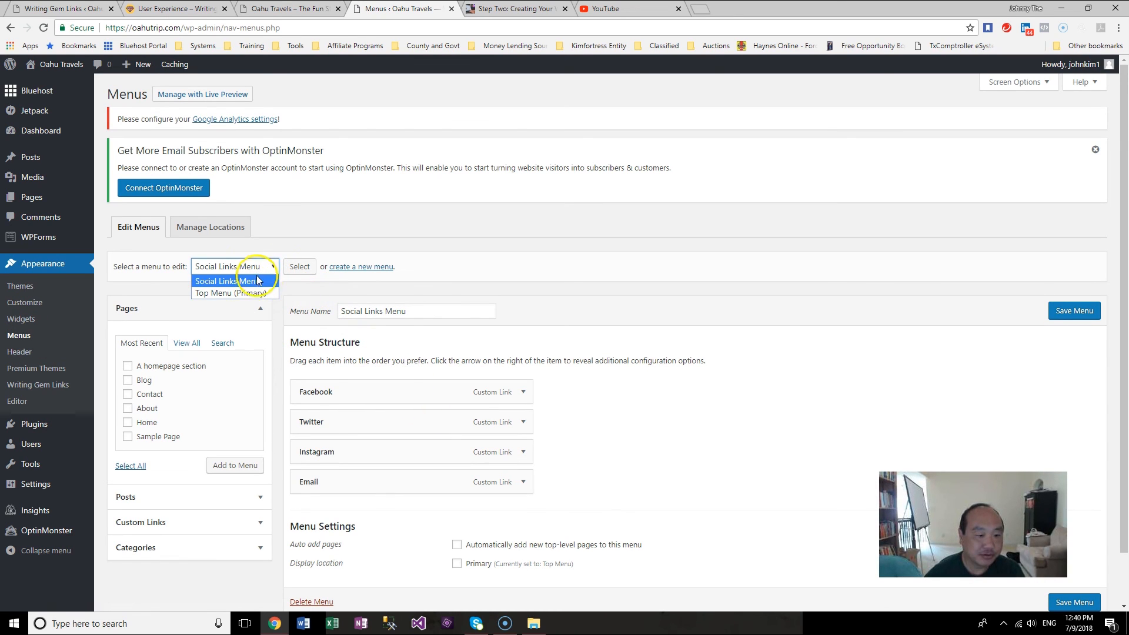
left_click(256, 270)
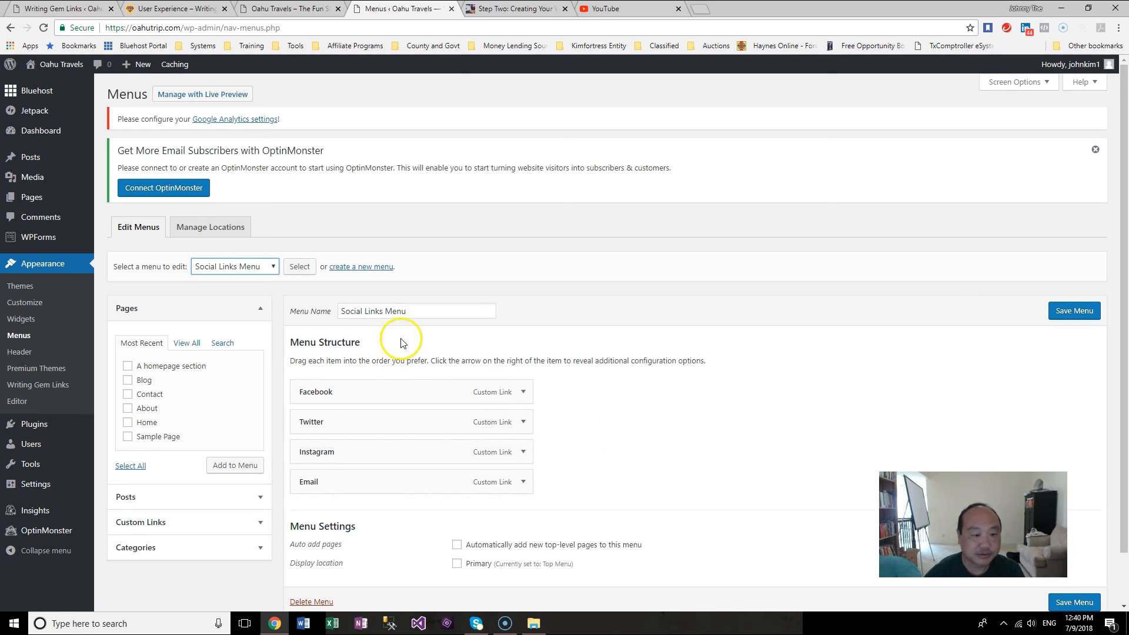
left_click(273, 264)
left_click(253, 292)
left_click(305, 267)
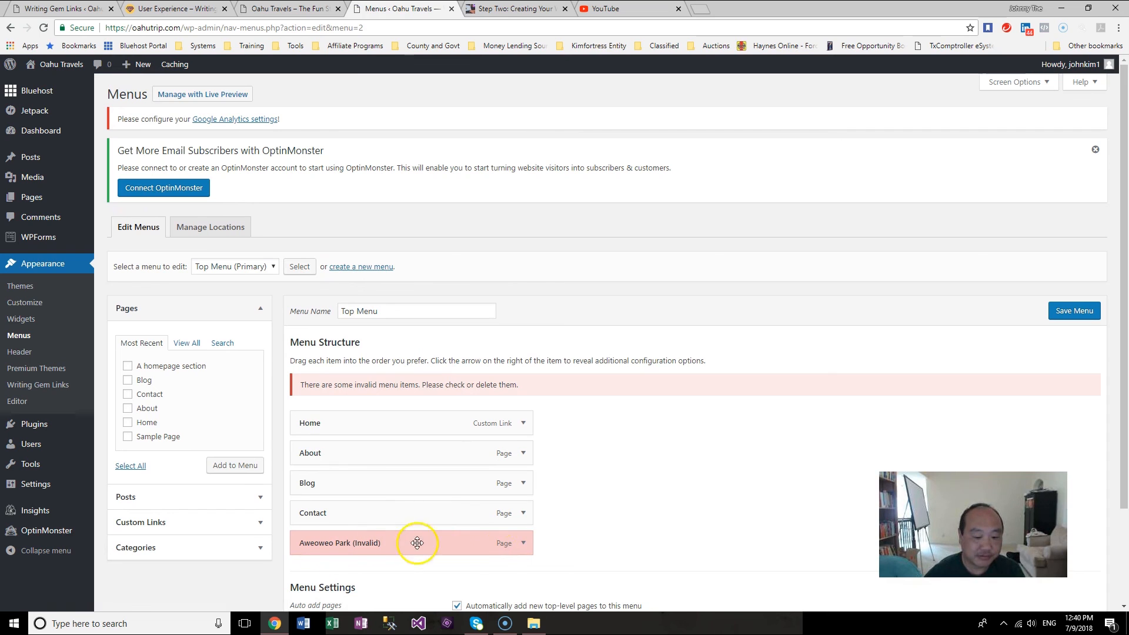
left_click(523, 544)
scroll(686, 517, "down", 4)
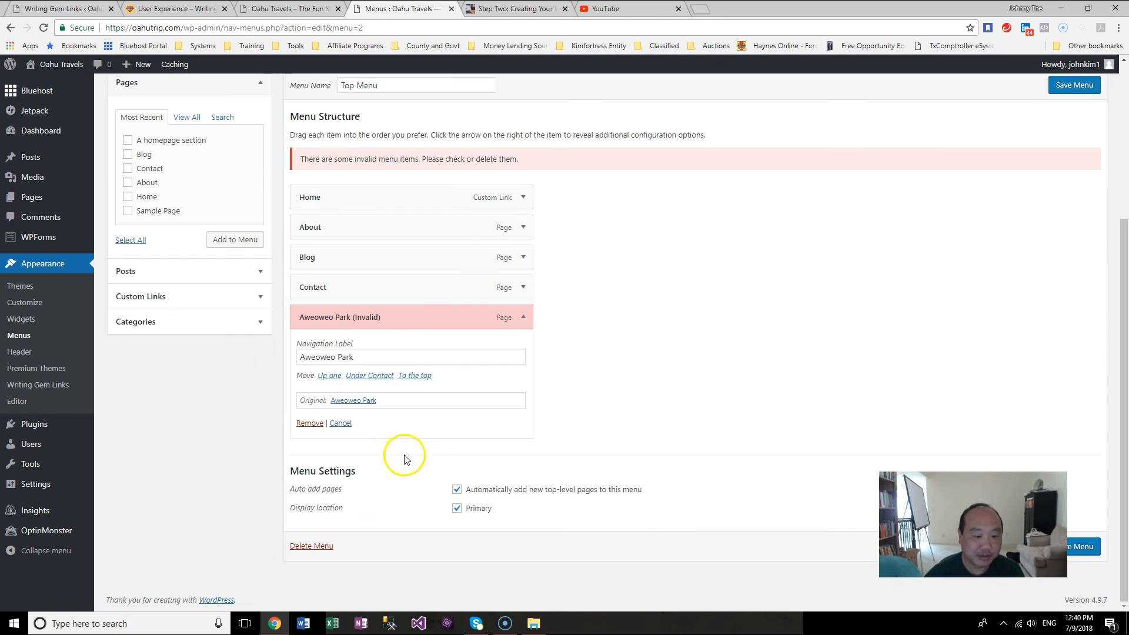
left_click(310, 424)
left_click(1055, 226)
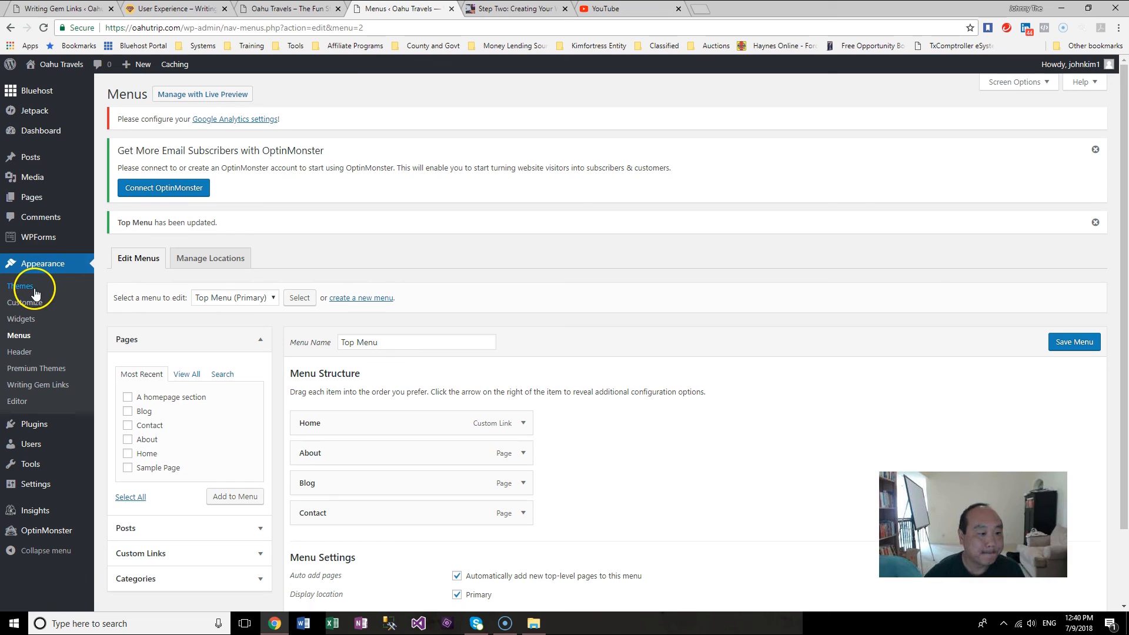
Step: View the live site and browse the Home, Blog, About and Contact pages
mouse_move(26, 197)
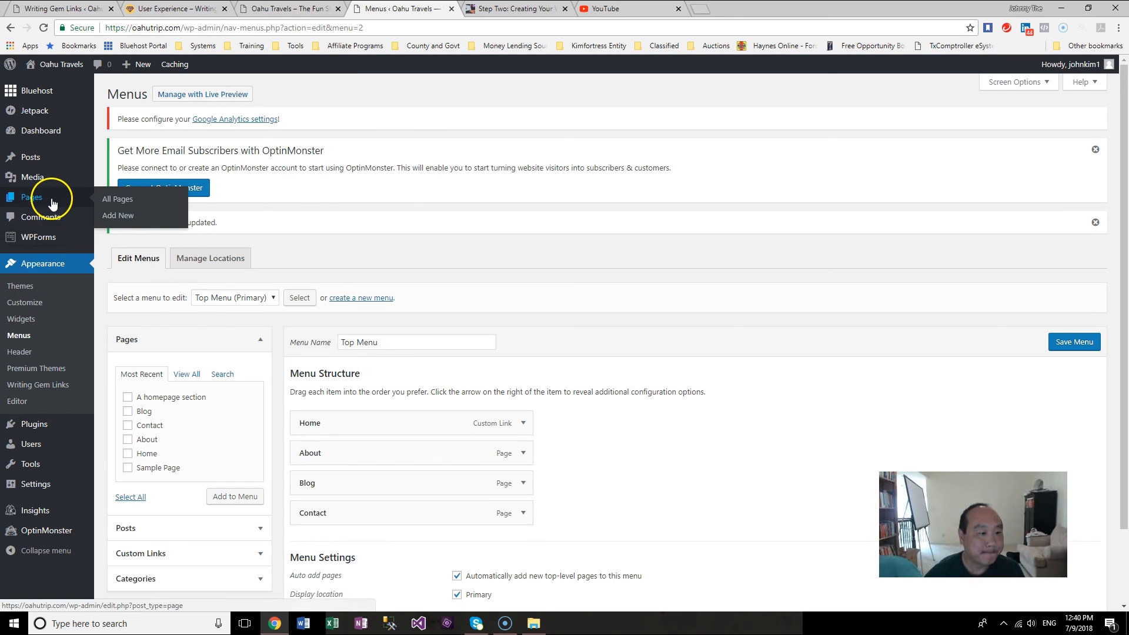
left_click(134, 194)
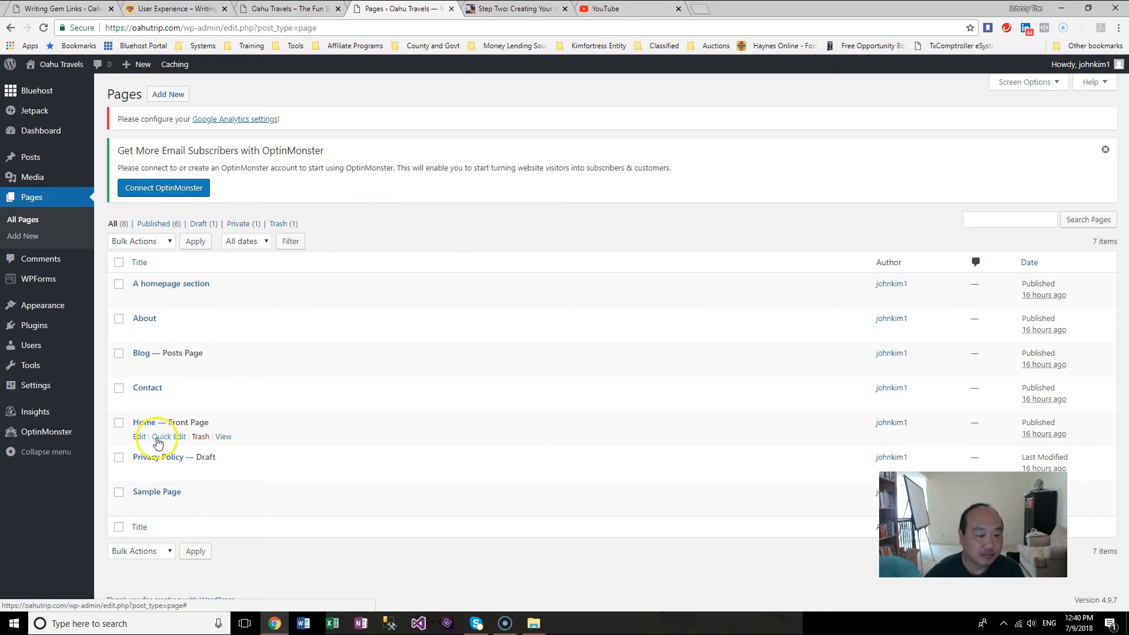
left_click(224, 436)
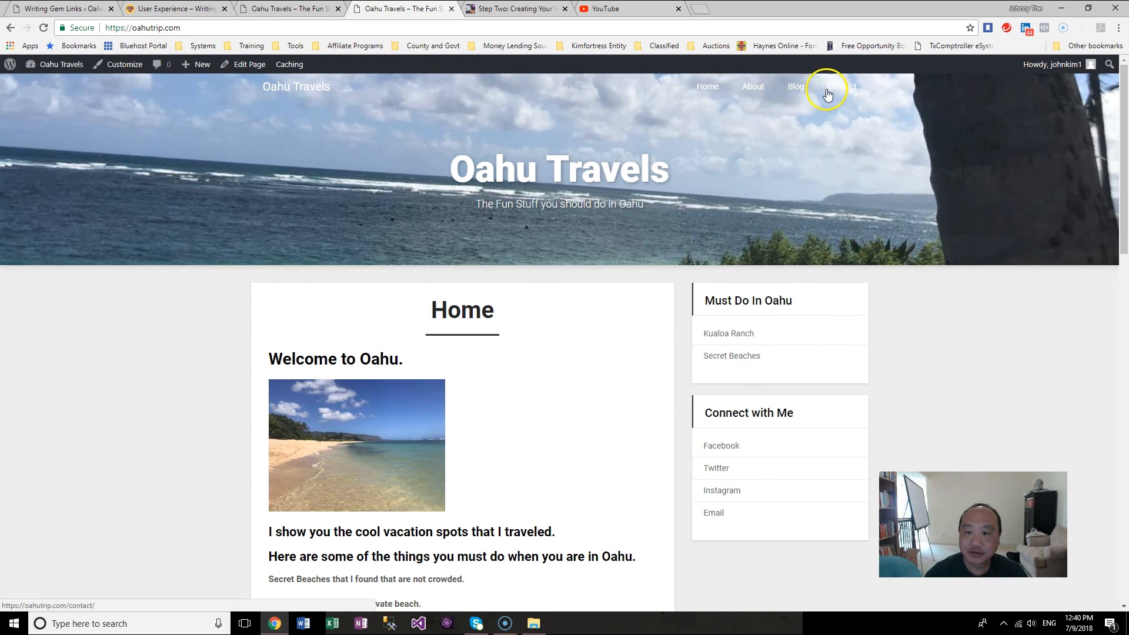
left_click(797, 87)
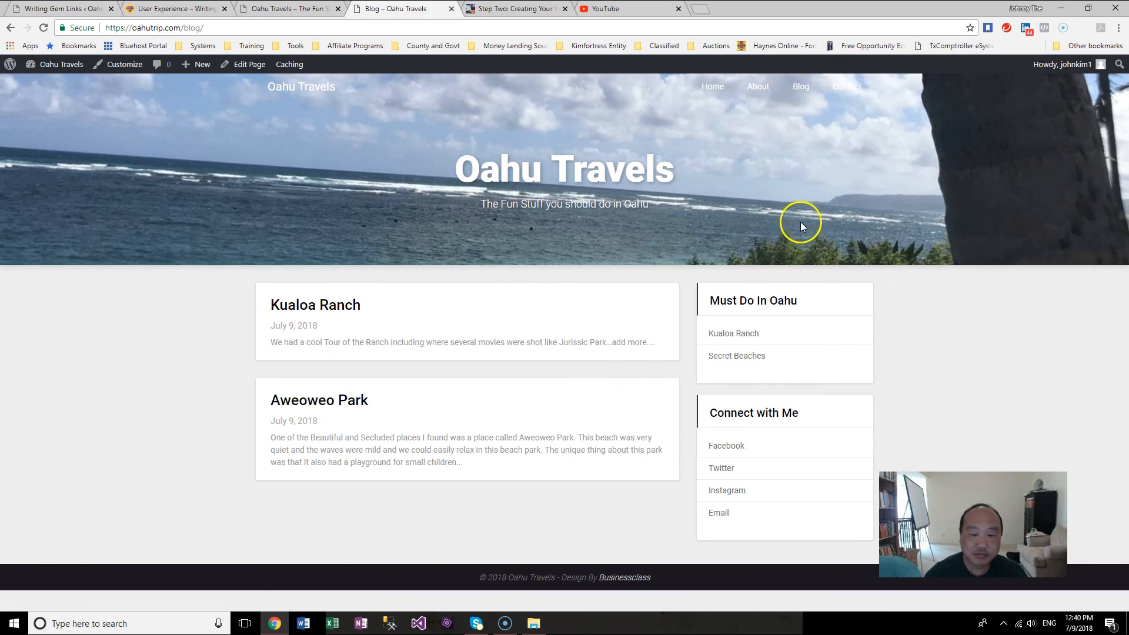
left_click(712, 87)
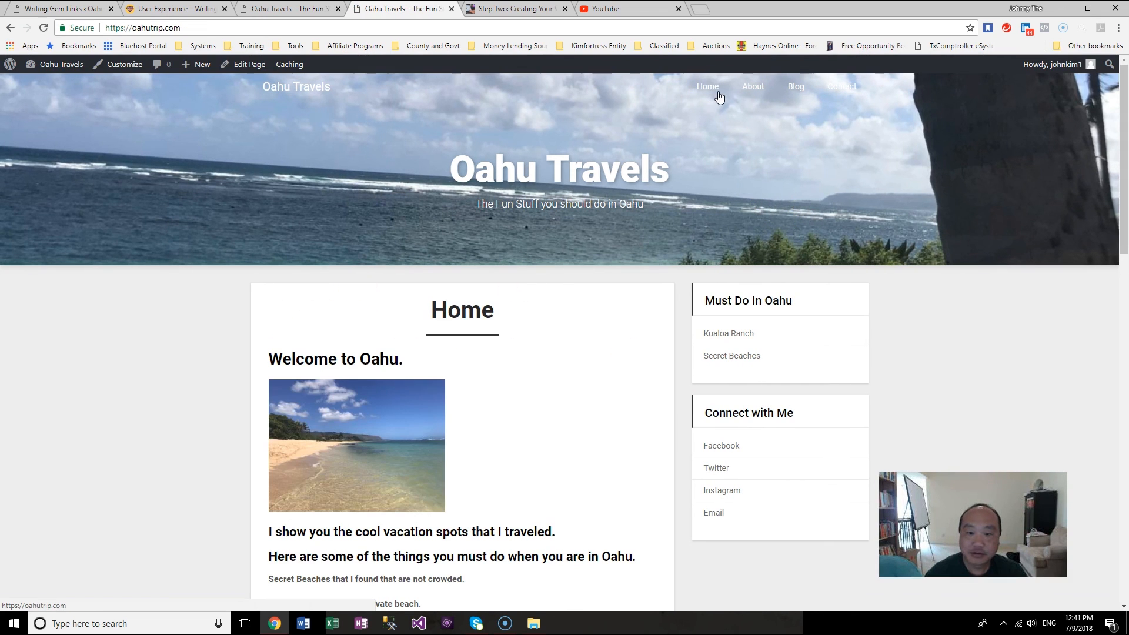
left_click(764, 88)
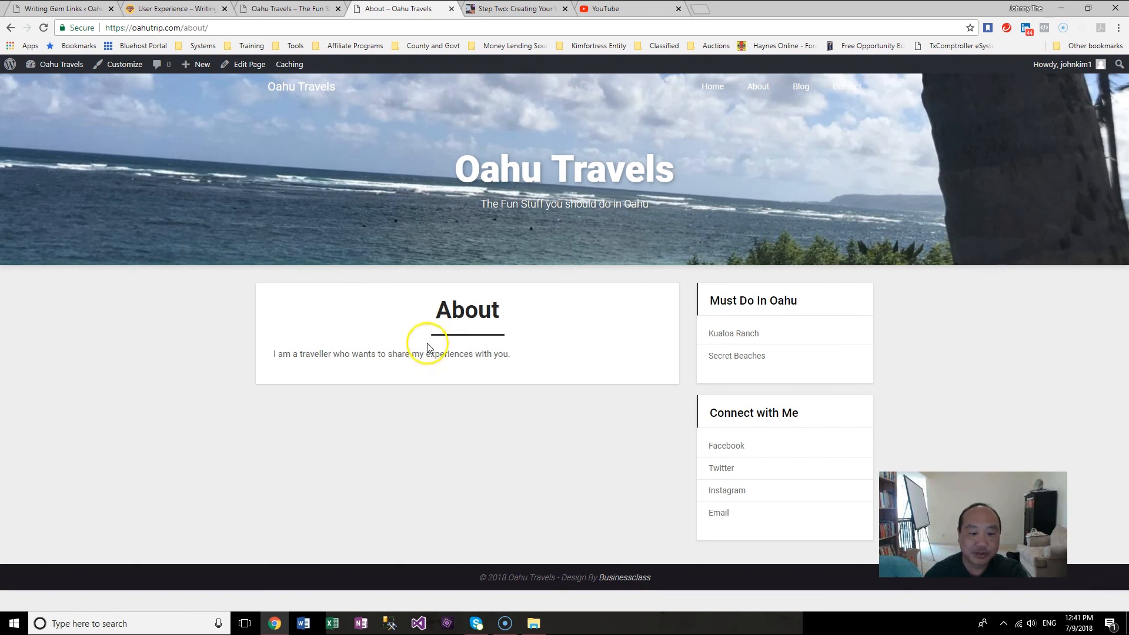
left_click(846, 87)
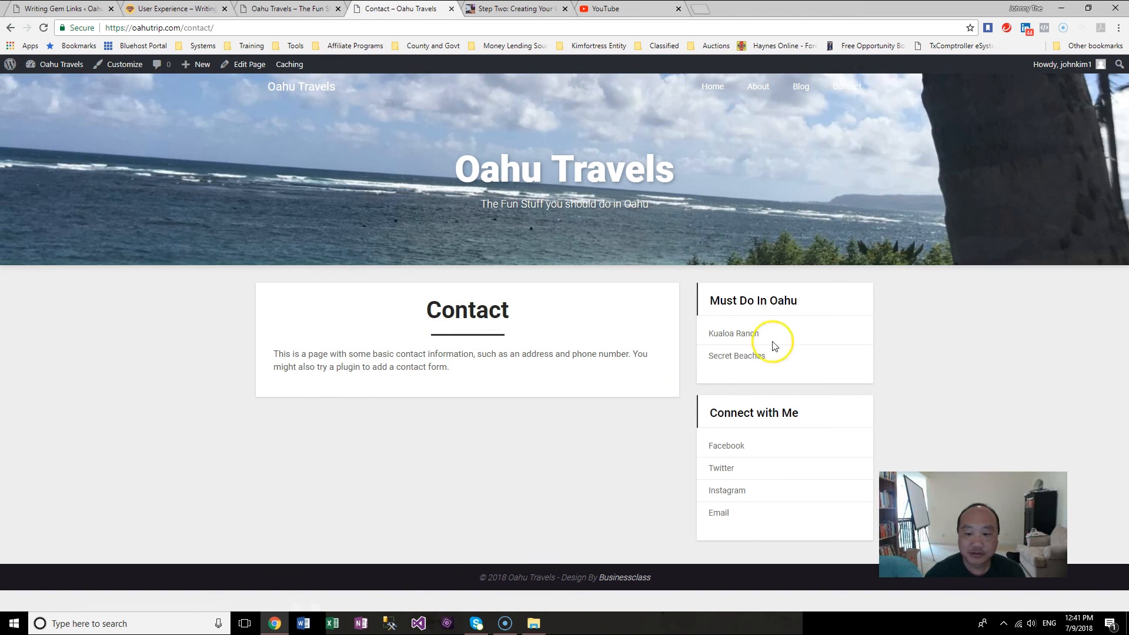
left_click(703, 99)
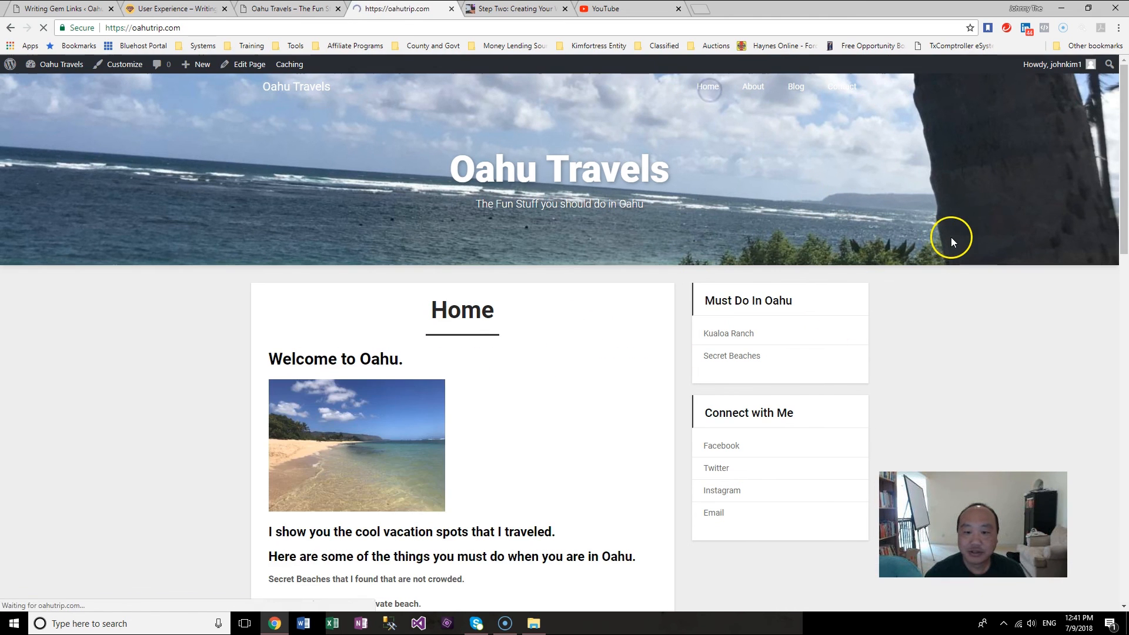
left_click_drag(1123, 166, 1124, 189)
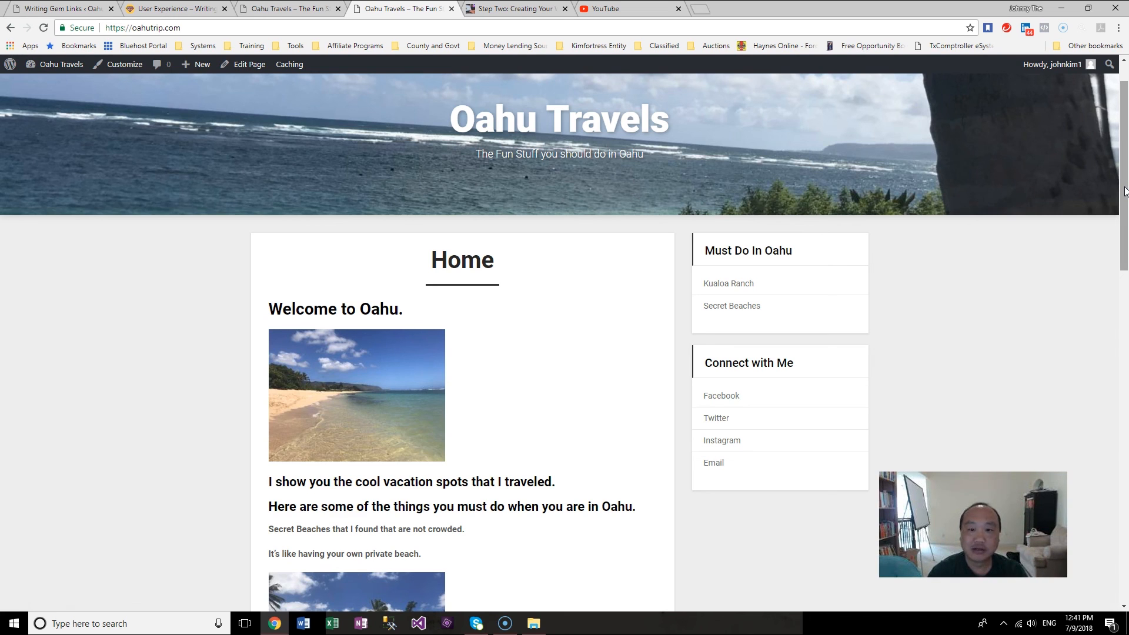
Step: Switch to the Websites Made Simple tab, open its Home page, then switch to the YouTube tab
left_click(536, 11)
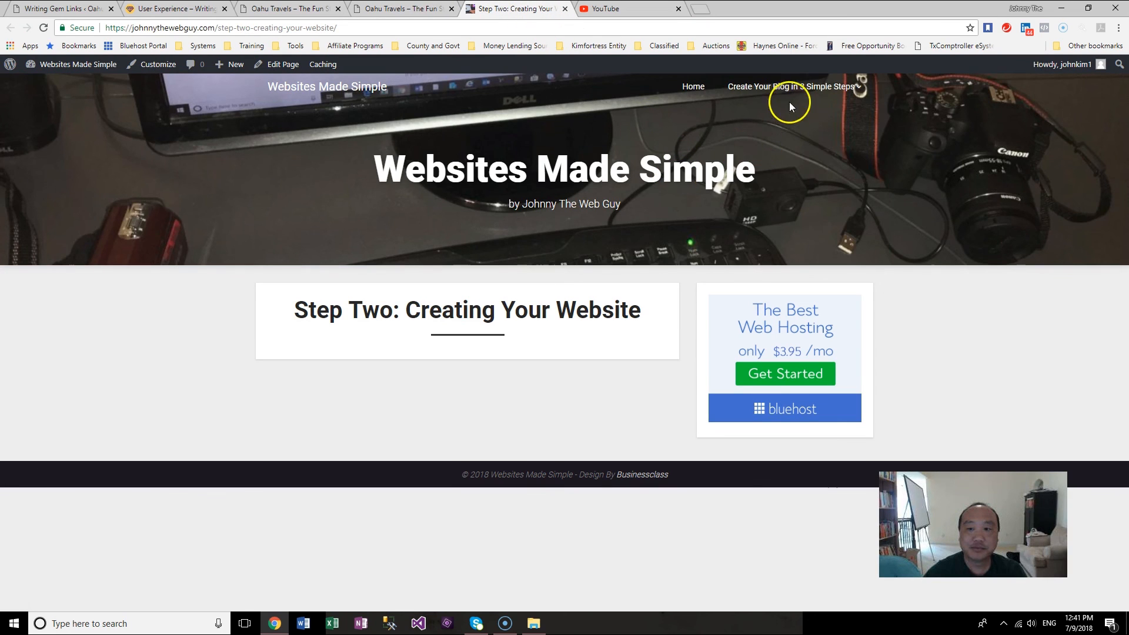
mouse_move(770, 94)
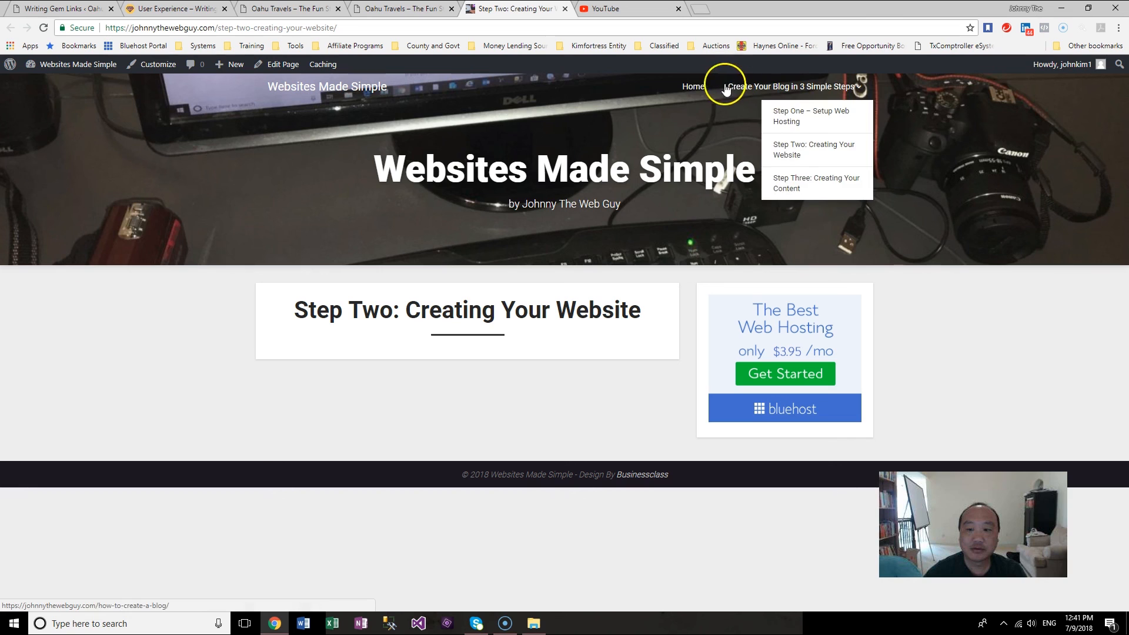
left_click(693, 88)
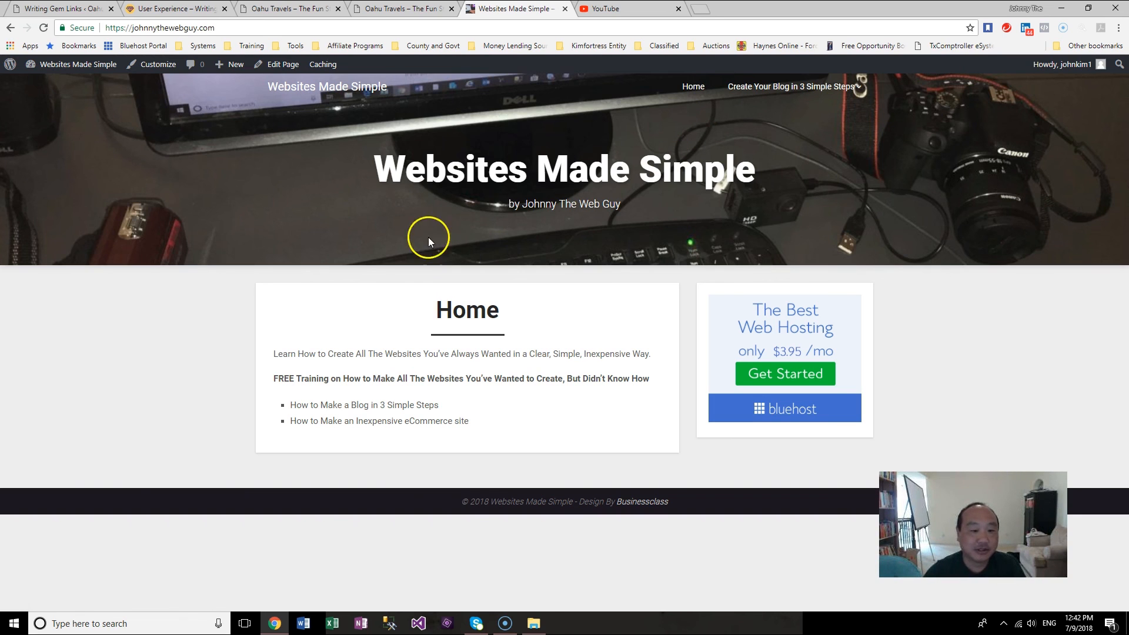
left_click(591, 9)
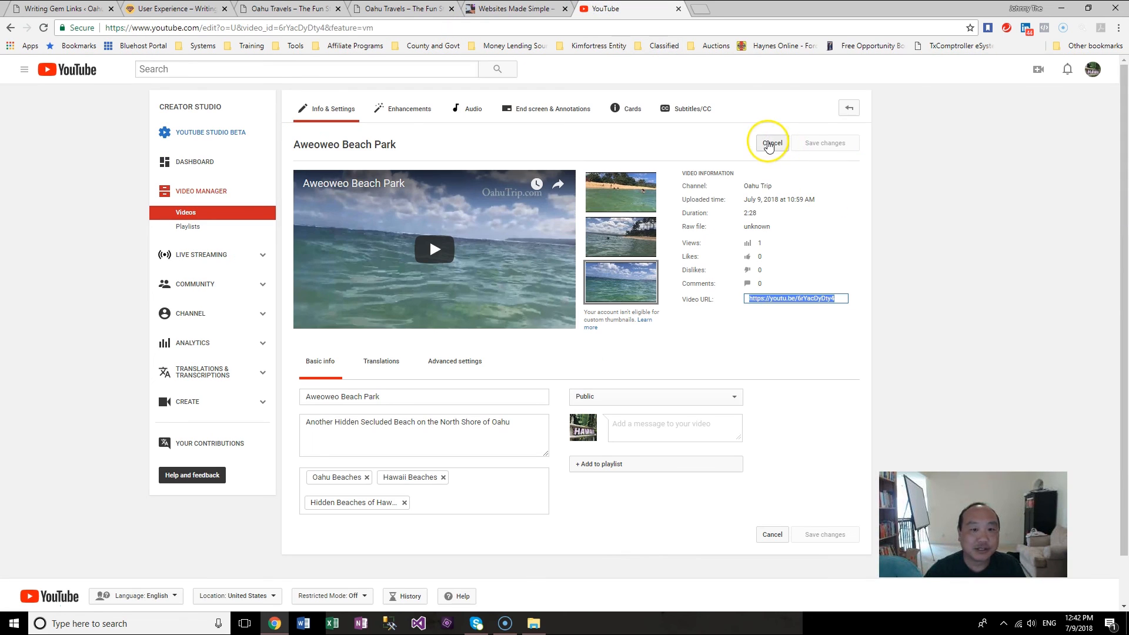